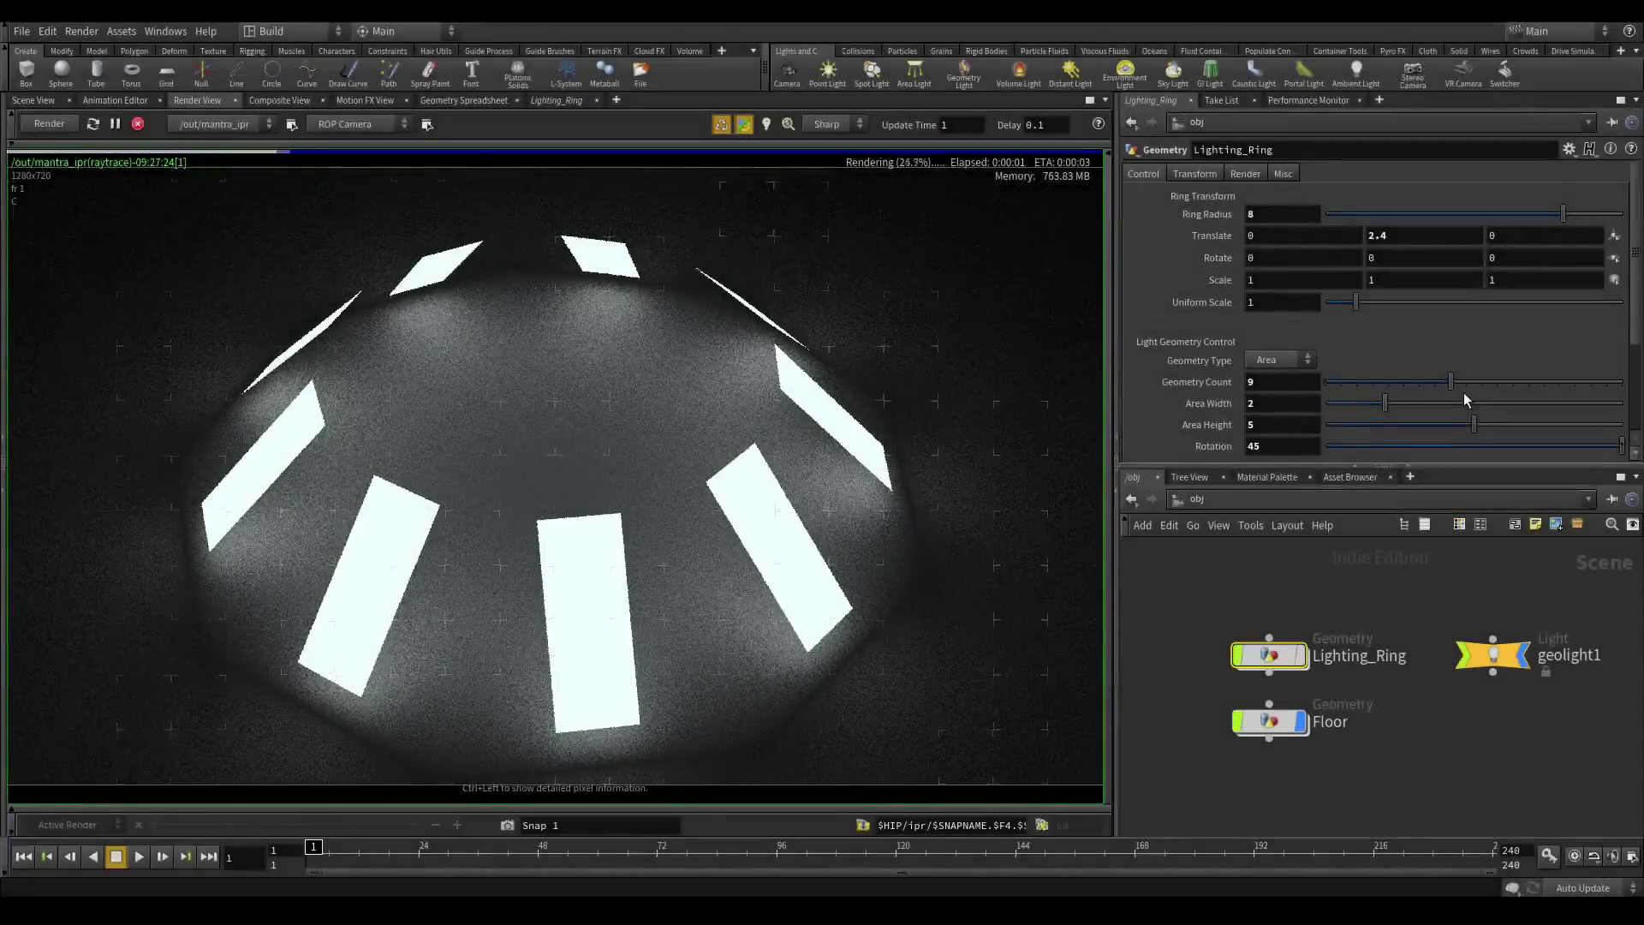
# - Set the ring to radius 7.6 with 11 panels of 2.08 by 5.87 and rotation 20
pyautogui.moveTo(1563, 214)
pyautogui.mouseDown()
pyautogui.moveTo(1424, 213)
pyautogui.moveTo(1551, 214)
pyautogui.mouseUp()
pyautogui.moveTo(1450, 382)
pyautogui.mouseDown()
pyautogui.moveTo(1560, 378)
pyautogui.moveTo(1481, 379)
pyautogui.mouseUp()
pyautogui.moveTo(1385, 402)
pyautogui.mouseDown()
pyautogui.moveTo(1434, 400)
pyautogui.moveTo(1387, 403)
pyautogui.mouseUp()
pyautogui.moveTo(1473, 424); pyautogui.dragTo(1501, 427)
pyautogui.moveTo(1269, 446); pyautogui.dragTo(1180, 449)
pyautogui.write('20')
pyautogui.press('Return')
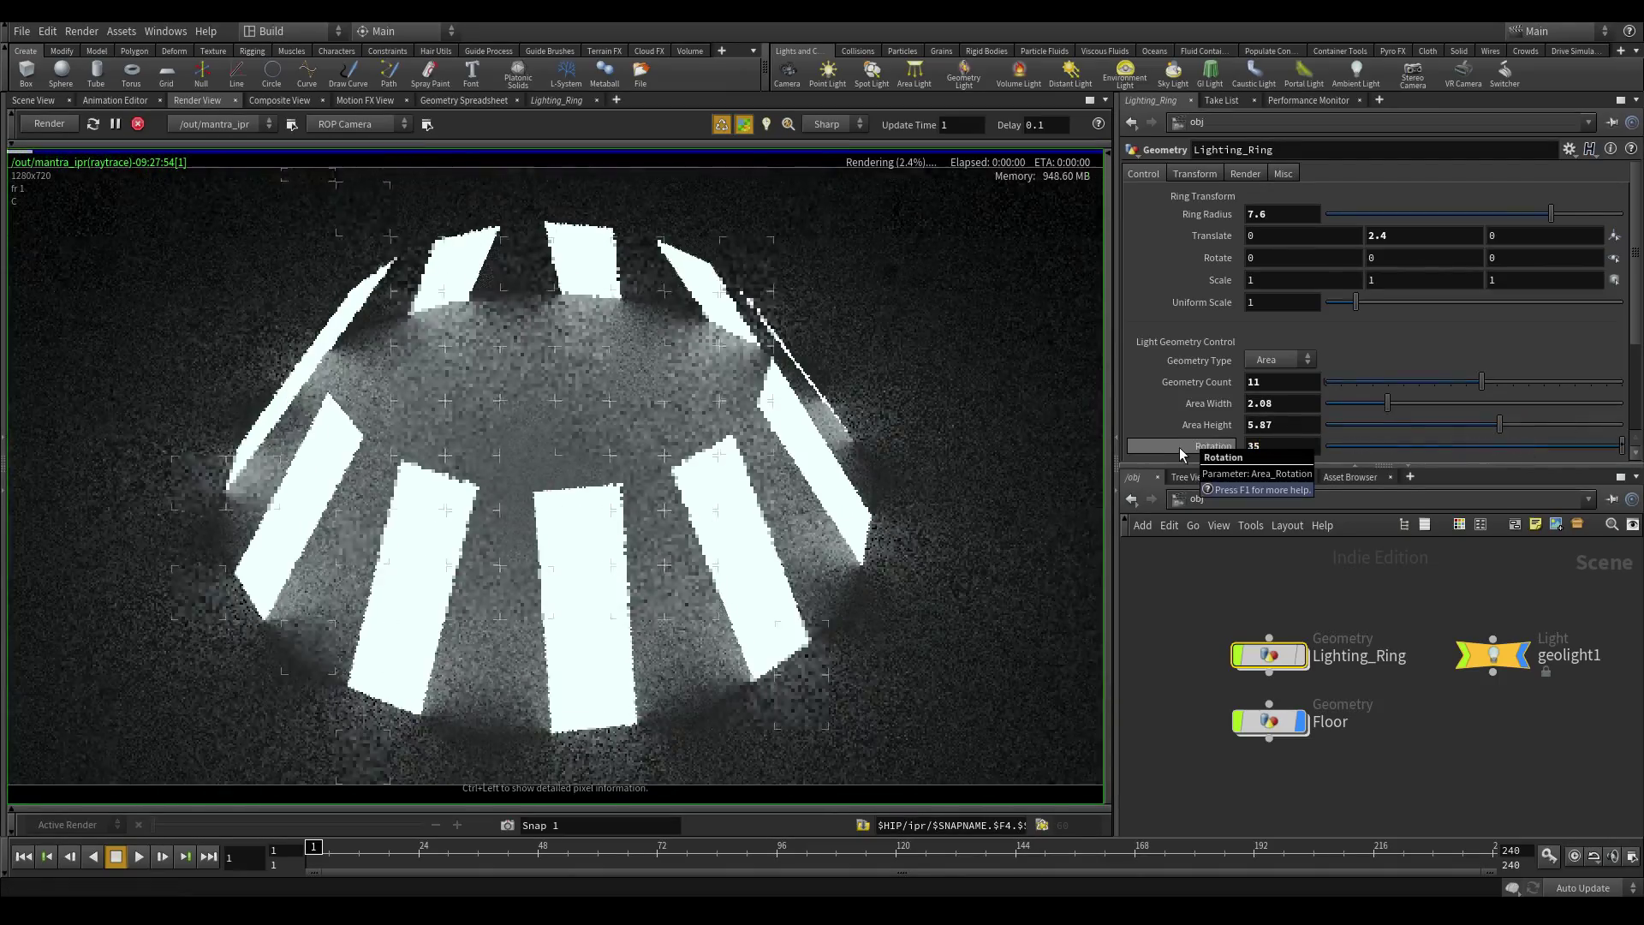
# - Switch the light geometry type to Sphere and vary the sphere radius
pyautogui.click(1282, 358)
pyautogui.click(1279, 376)
pyautogui.moveTo(1364, 402)
pyautogui.mouseDown()
pyautogui.moveTo(1458, 407)
pyautogui.moveTo(1372, 408)
pyautogui.mouseUp()
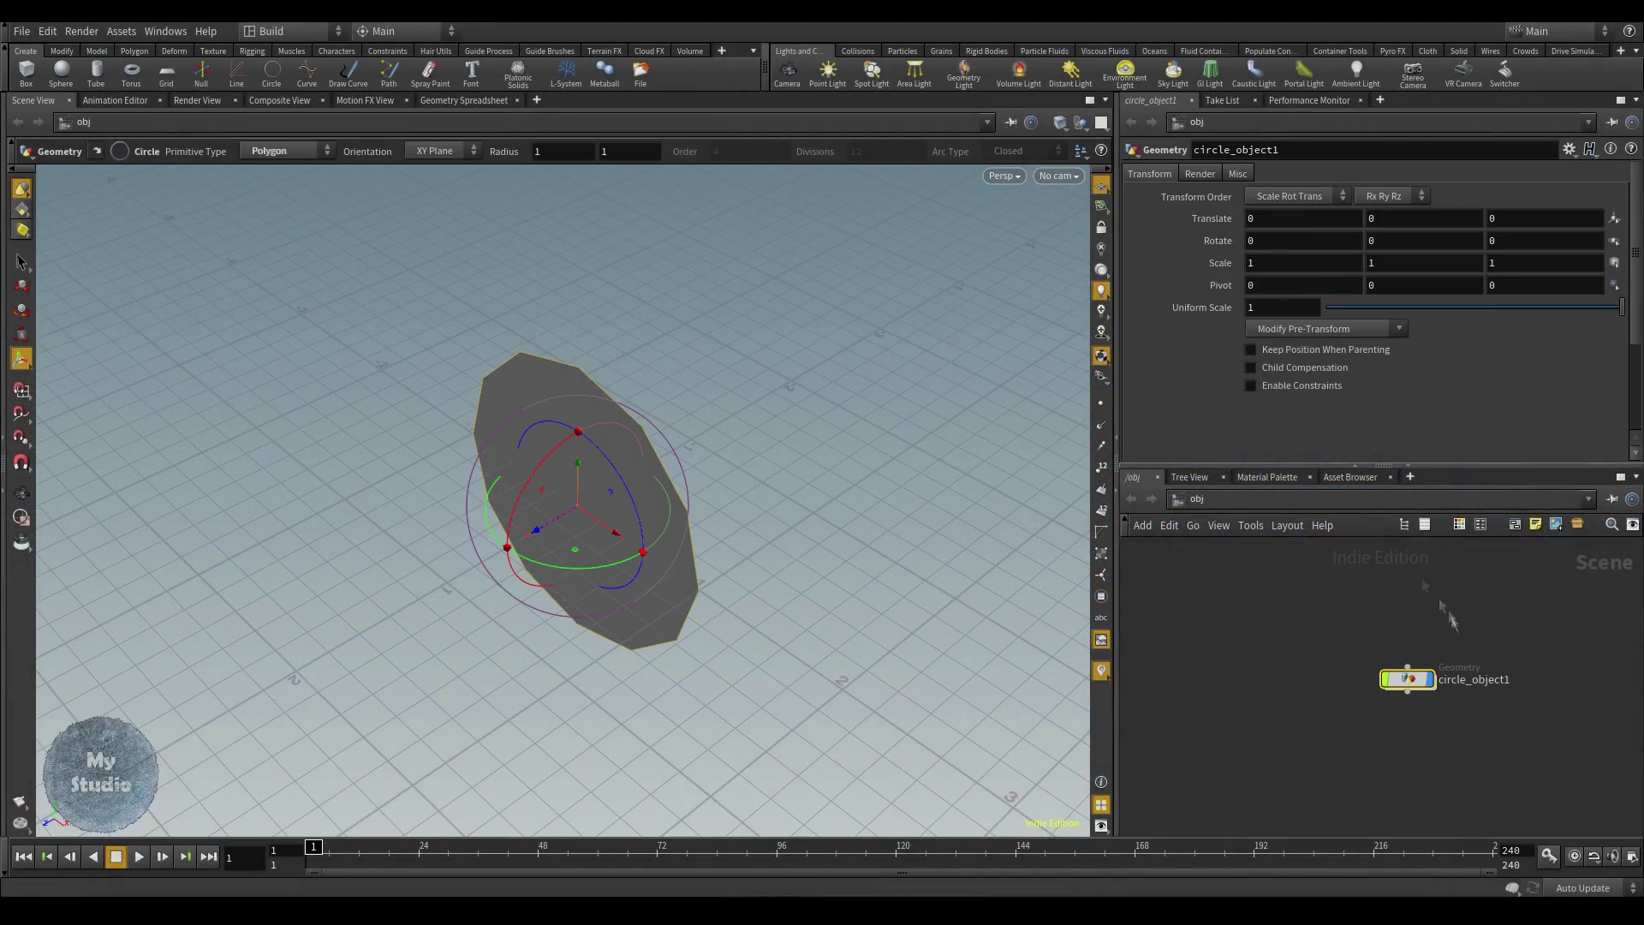
# - Rename circle_object1 to Lighting_Ring and go inside it
pyautogui.press('F2')
pyautogui.write('Lighting_Ring')
pyautogui.press('Return')
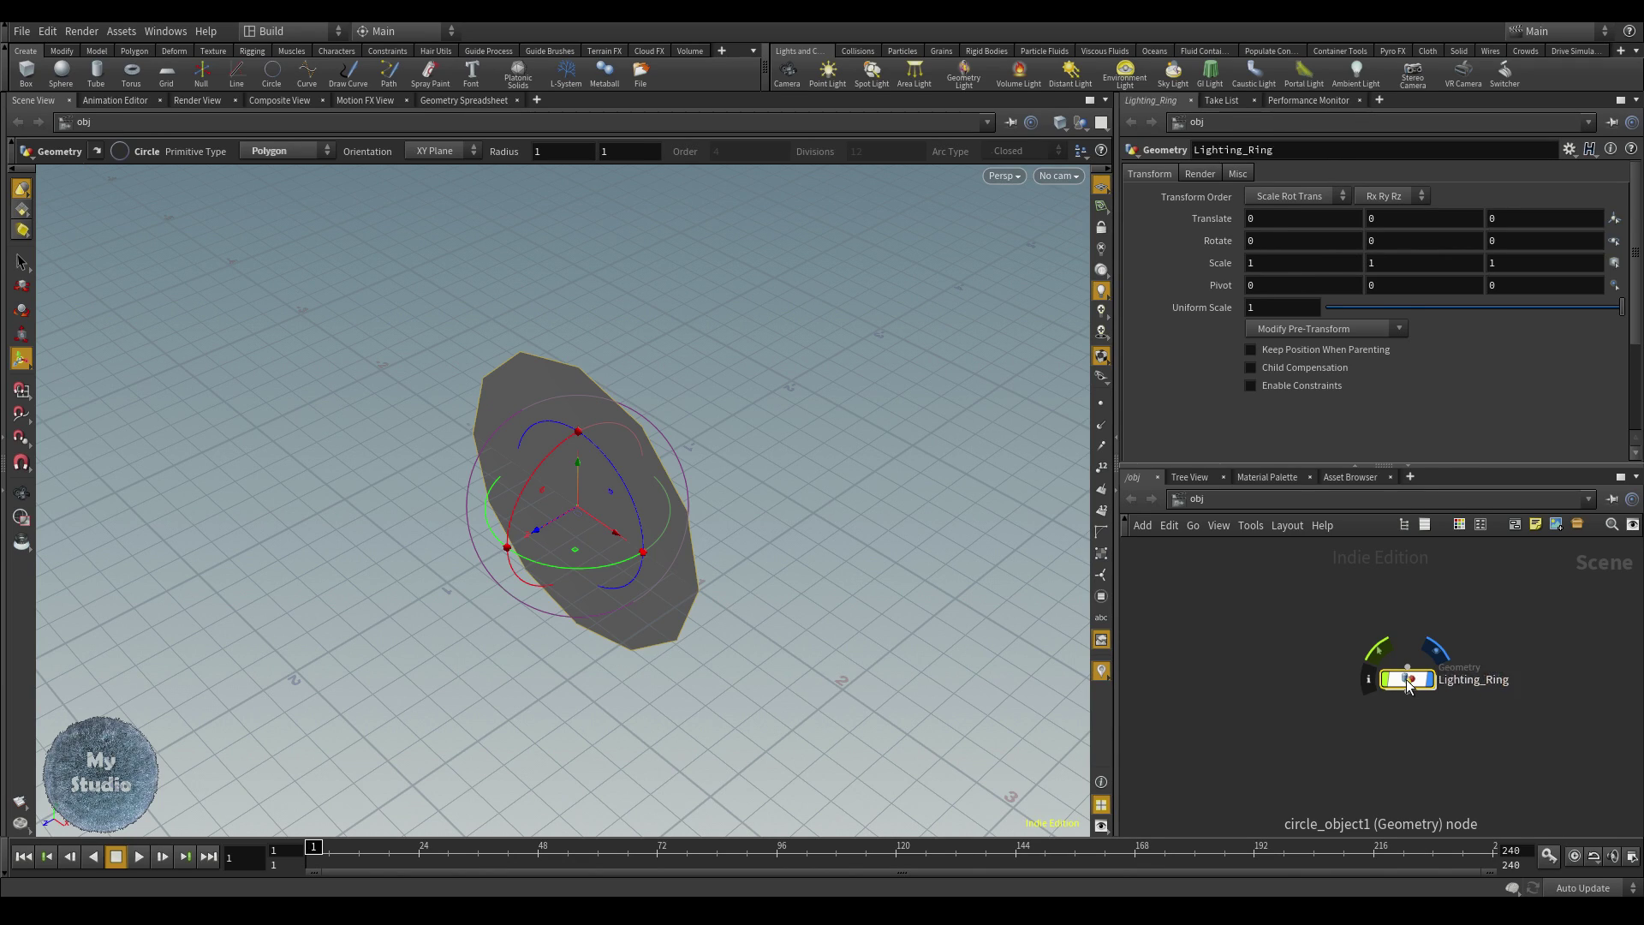
pyautogui.doubleClick(1407, 680)
# - Rename the circle node to Ring and lay it on the ZX Plane
pyautogui.press('F2')
pyautogui.write('Ring')
pyautogui.press('Return')
pyautogui.moveTo(1371, 690); pyautogui.dragTo(1403, 633)
pyautogui.click(1281, 197)
pyautogui.click(1273, 249)
# - Create a grid inside the current object and arrange it beside Ring
pyautogui.click(1080, 151)
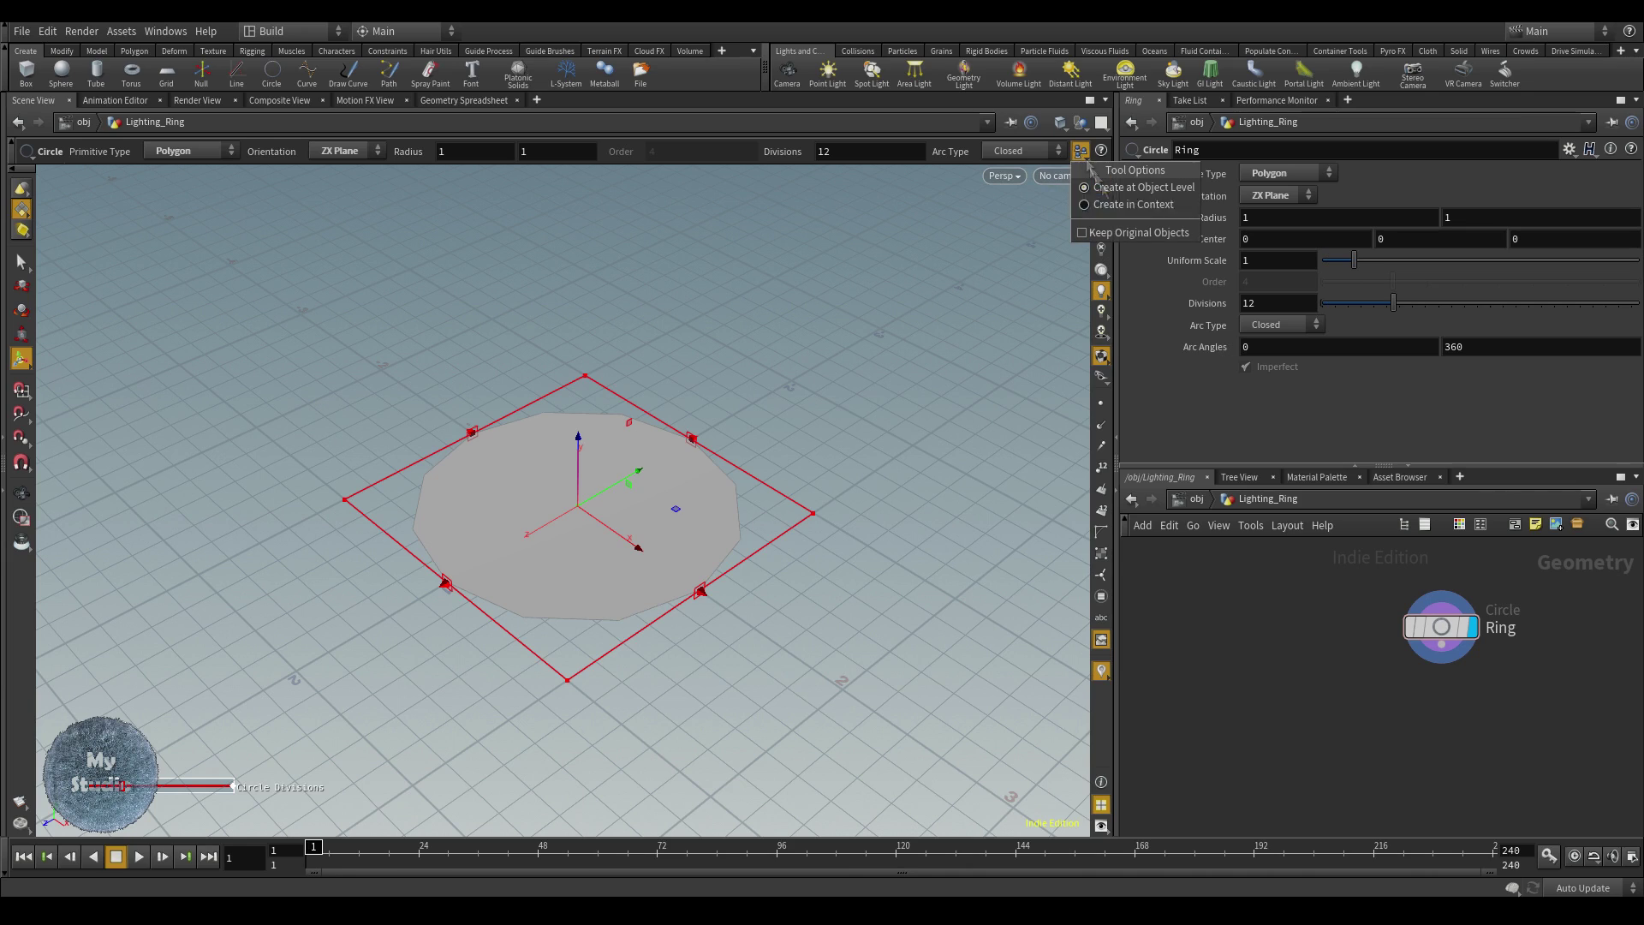
pyautogui.click(1113, 207)
pyautogui.keyDown('ctrl'); pyautogui.click(166, 73); pyautogui.keyUp('ctrl')
pyautogui.moveTo(1322, 567); pyautogui.dragTo(1209, 630)
pyautogui.moveTo(1363, 631); pyautogui.dragTo(1484, 631)
pyautogui.moveTo(1205, 630); pyautogui.dragTo(1269, 630)
# - Rename the grid to area, set it to XY Plane and size 1 by 2
pyautogui.press('F2')
pyautogui.write('area')
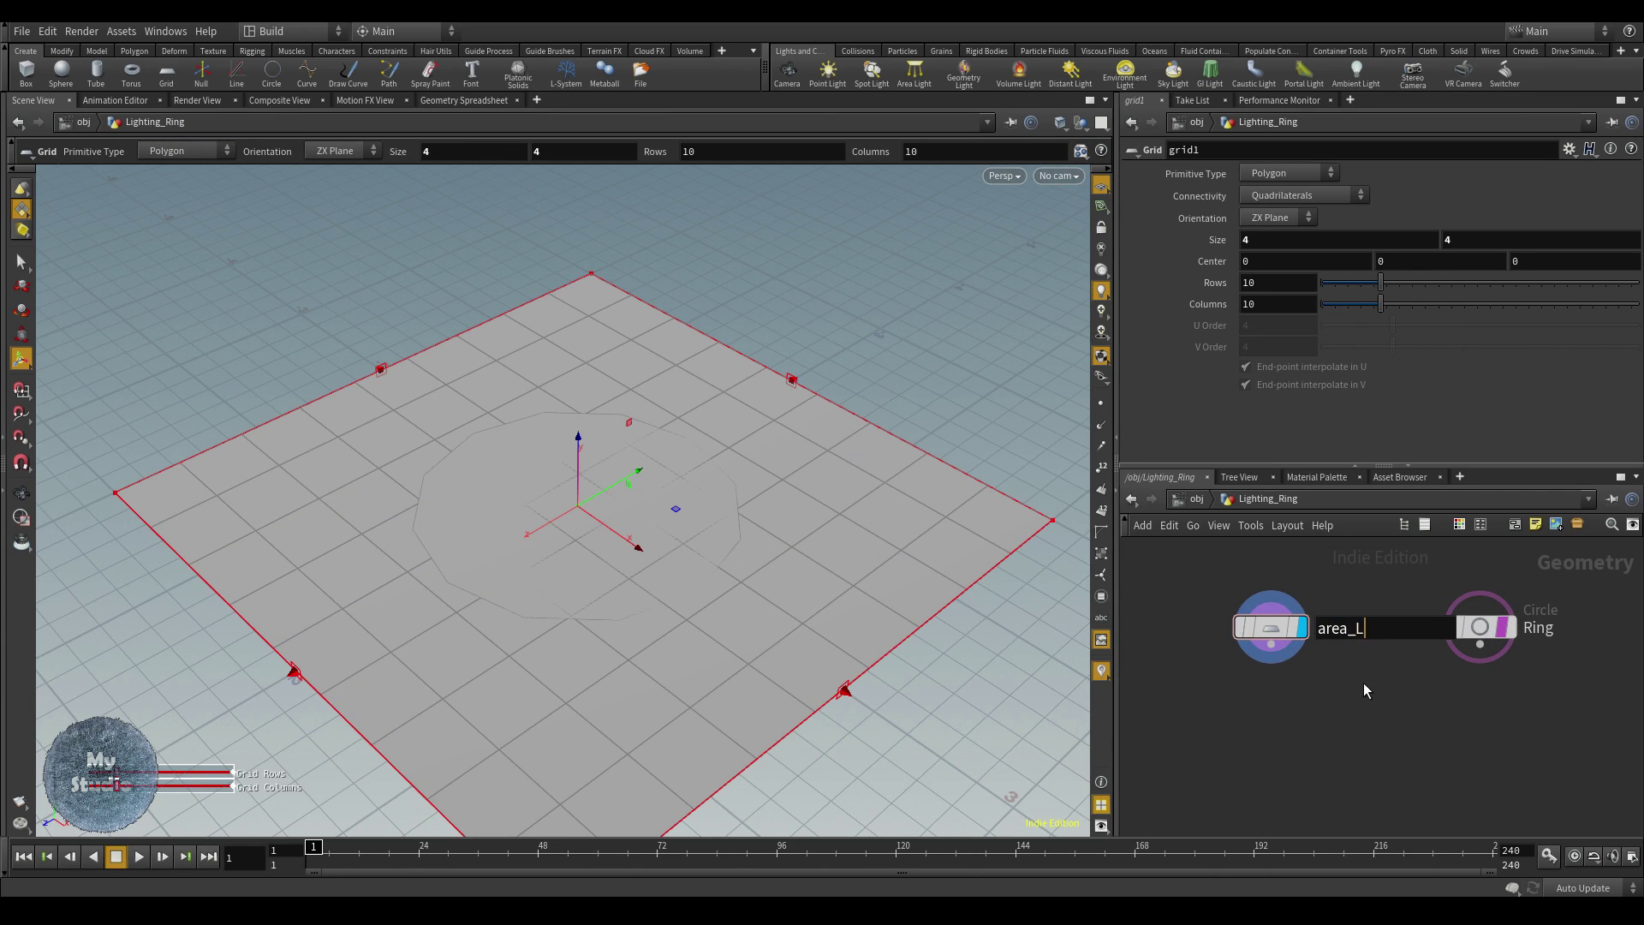
pyautogui.press('Return')
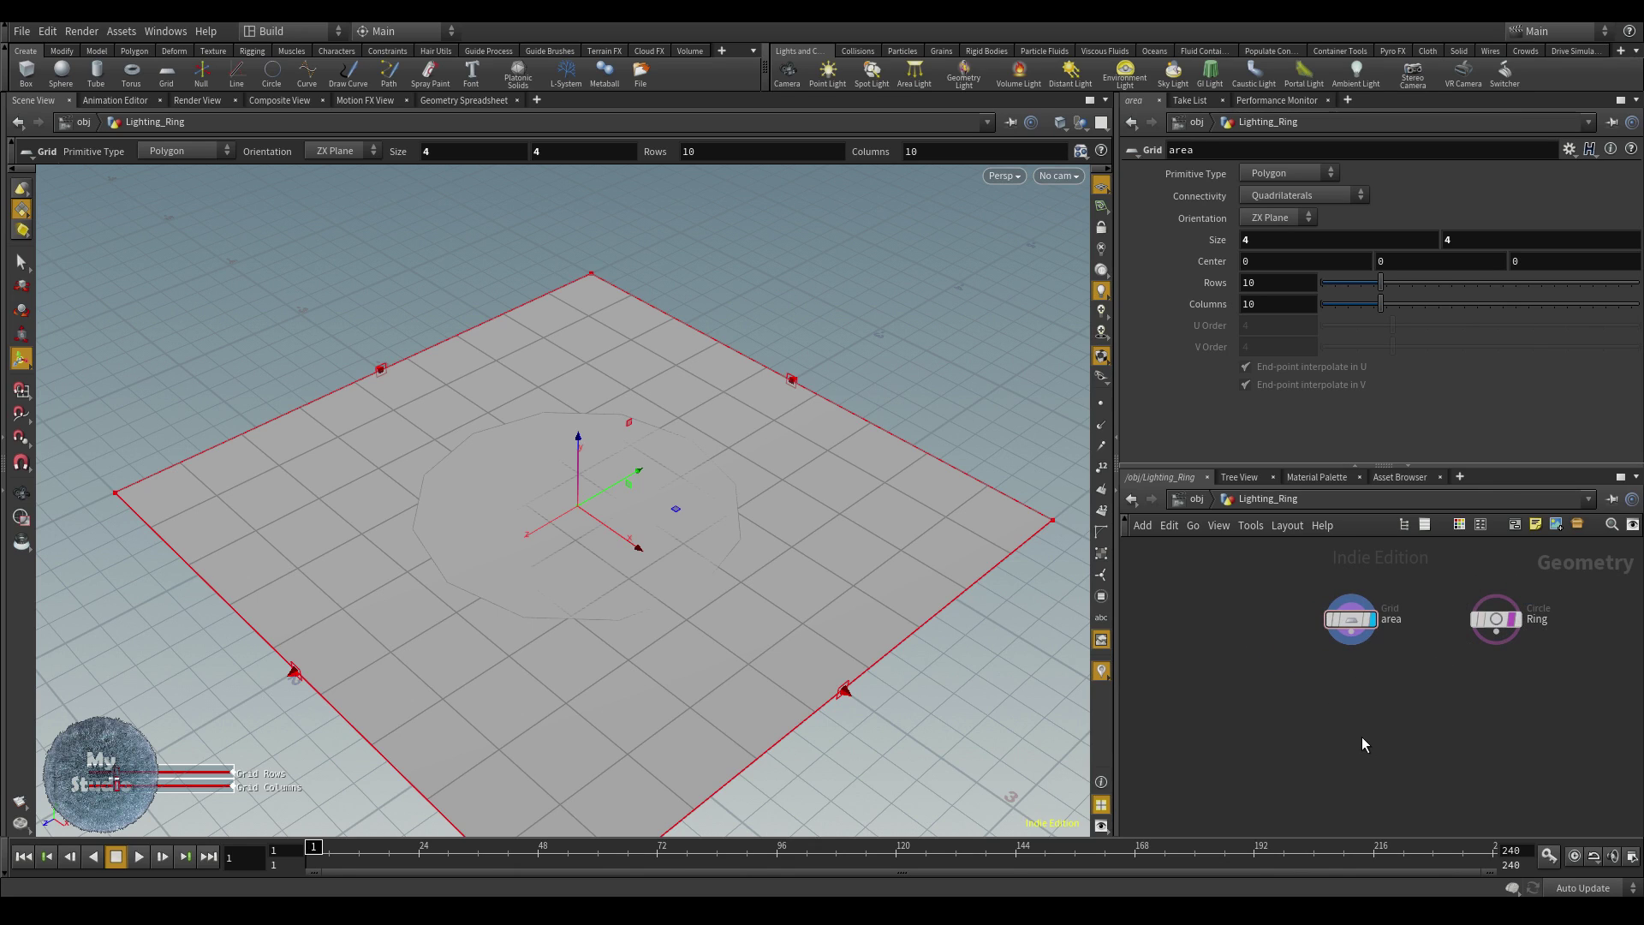
pyautogui.click(1278, 217)
pyautogui.click(1271, 221)
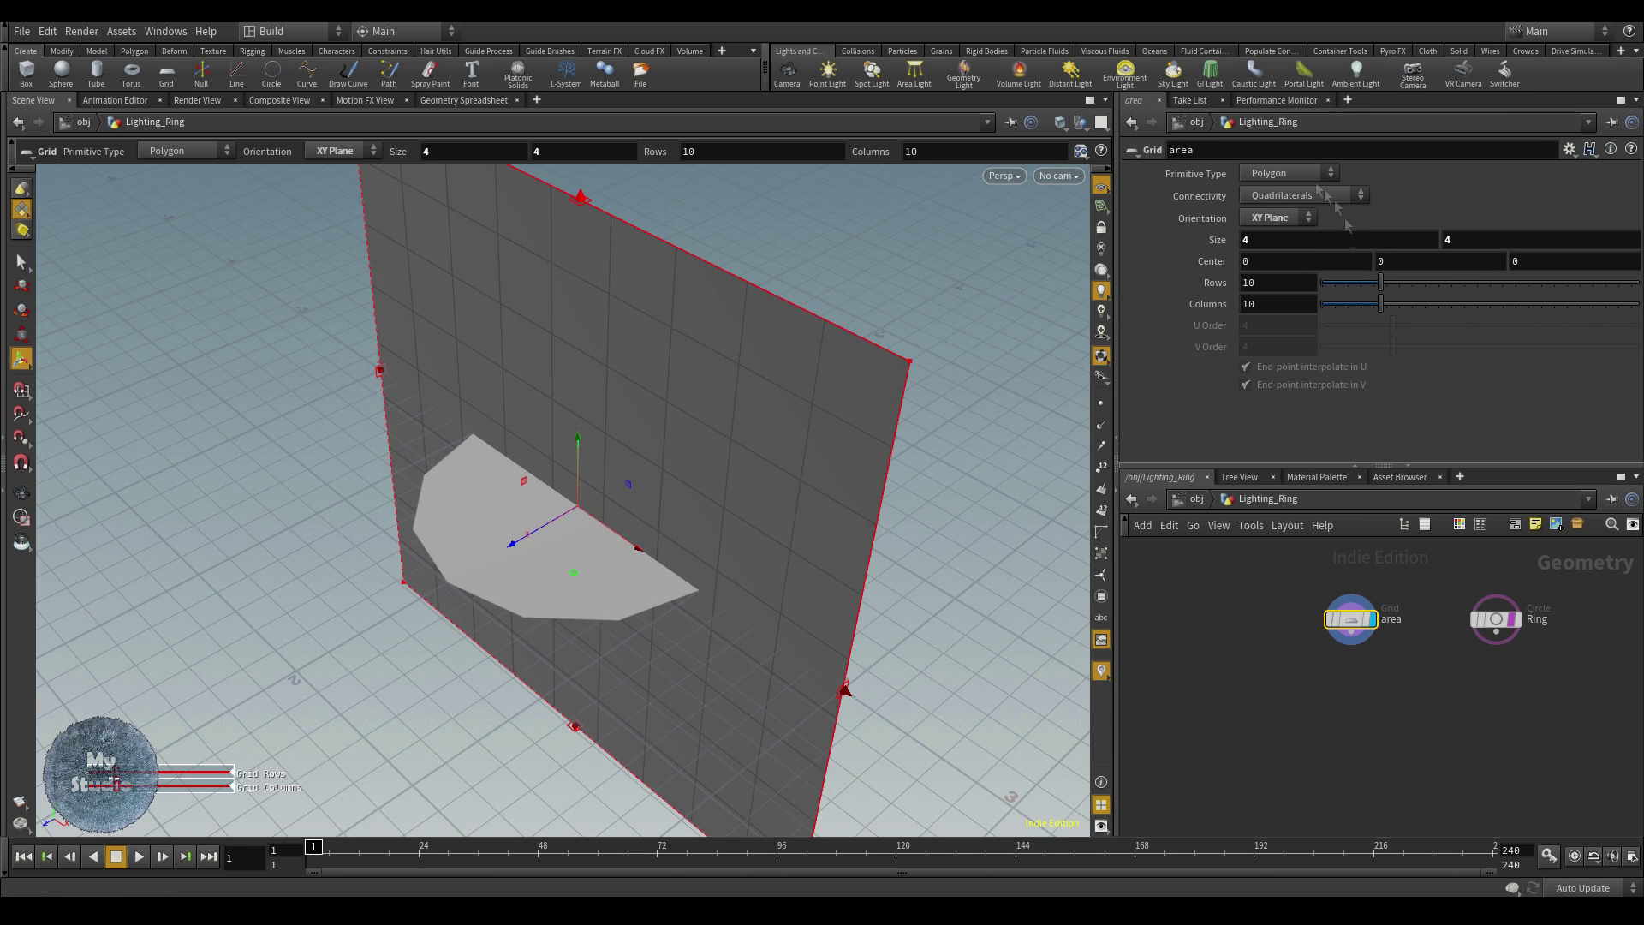
pyautogui.moveTo(1183, 244); pyautogui.dragTo(1148, 211, button='middle')
pyautogui.doubleClick(1335, 241)
pyautogui.write('1')
pyautogui.press('Return')
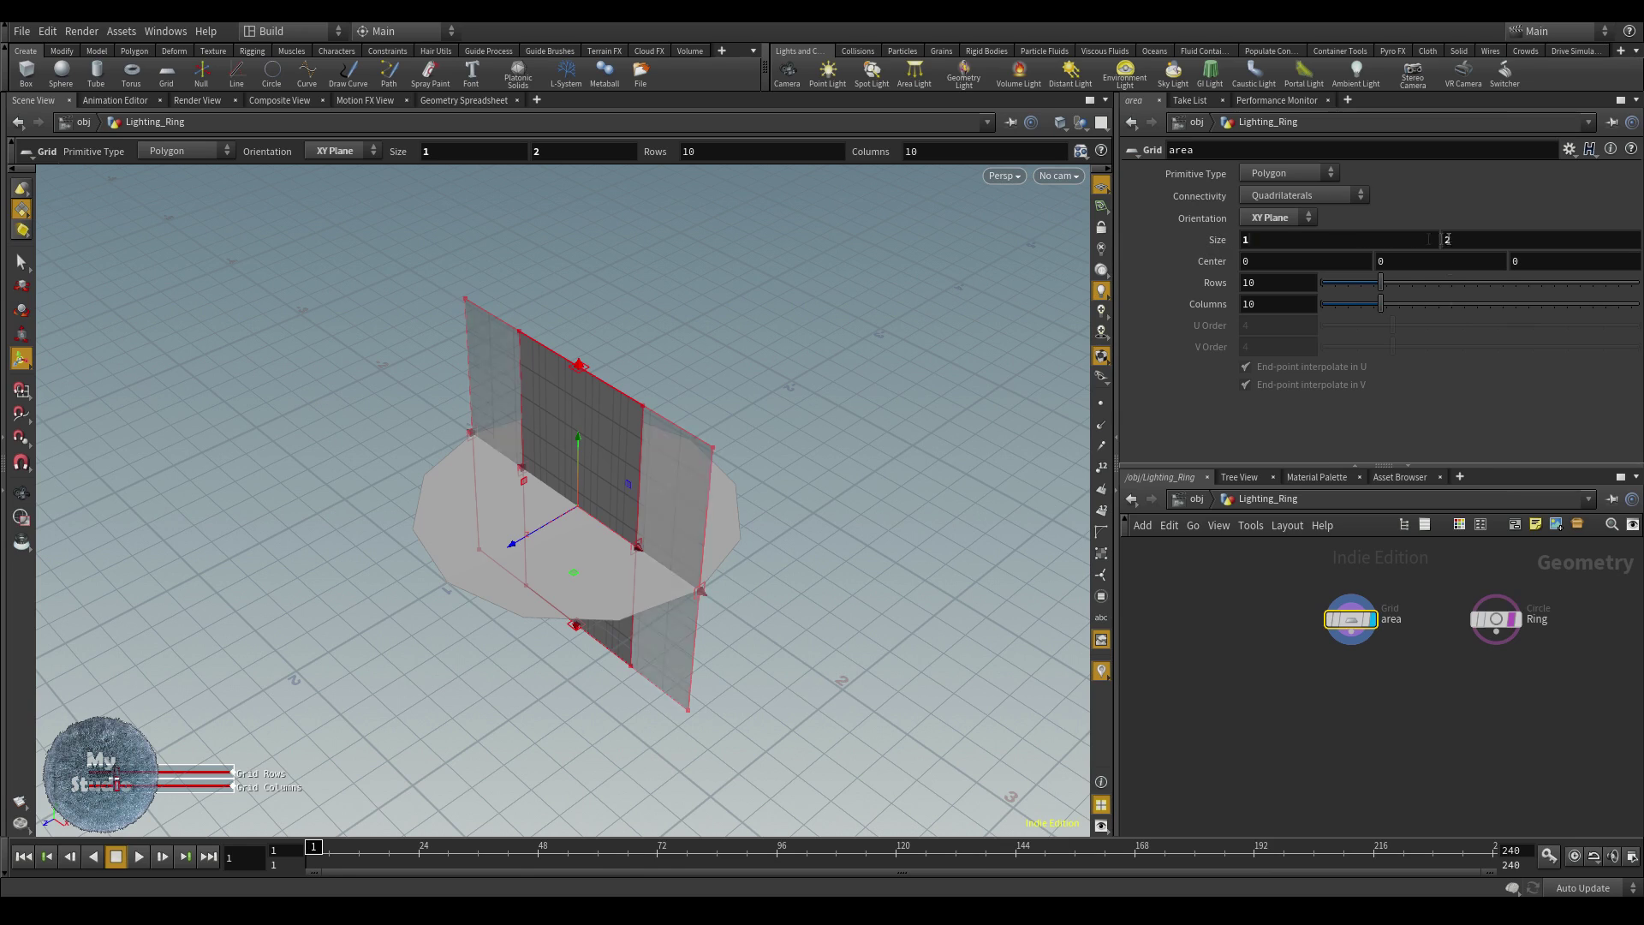
# - Select the Ring node to begin editing its radius values
pyautogui.click(1496, 619)
pyautogui.click(1242, 689)
pyautogui.rightClick(1254, 214)
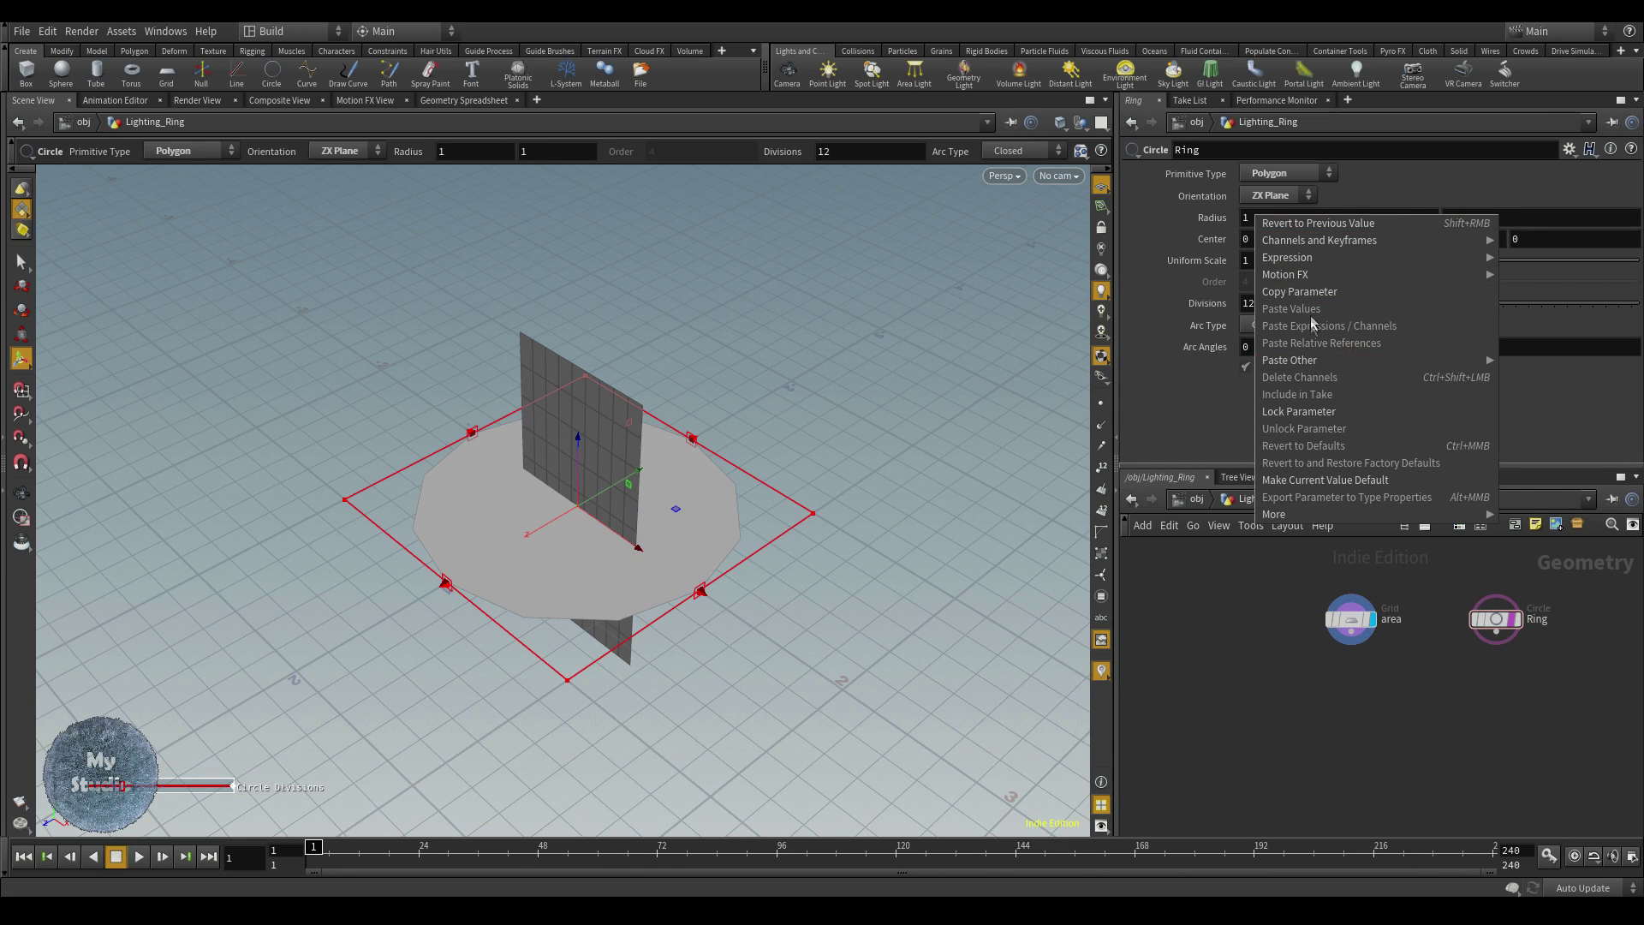
# - Copy Radius X and paste it into Radius Y as a relative reference
pyautogui.click(1313, 292)
pyautogui.rightClick(1498, 218)
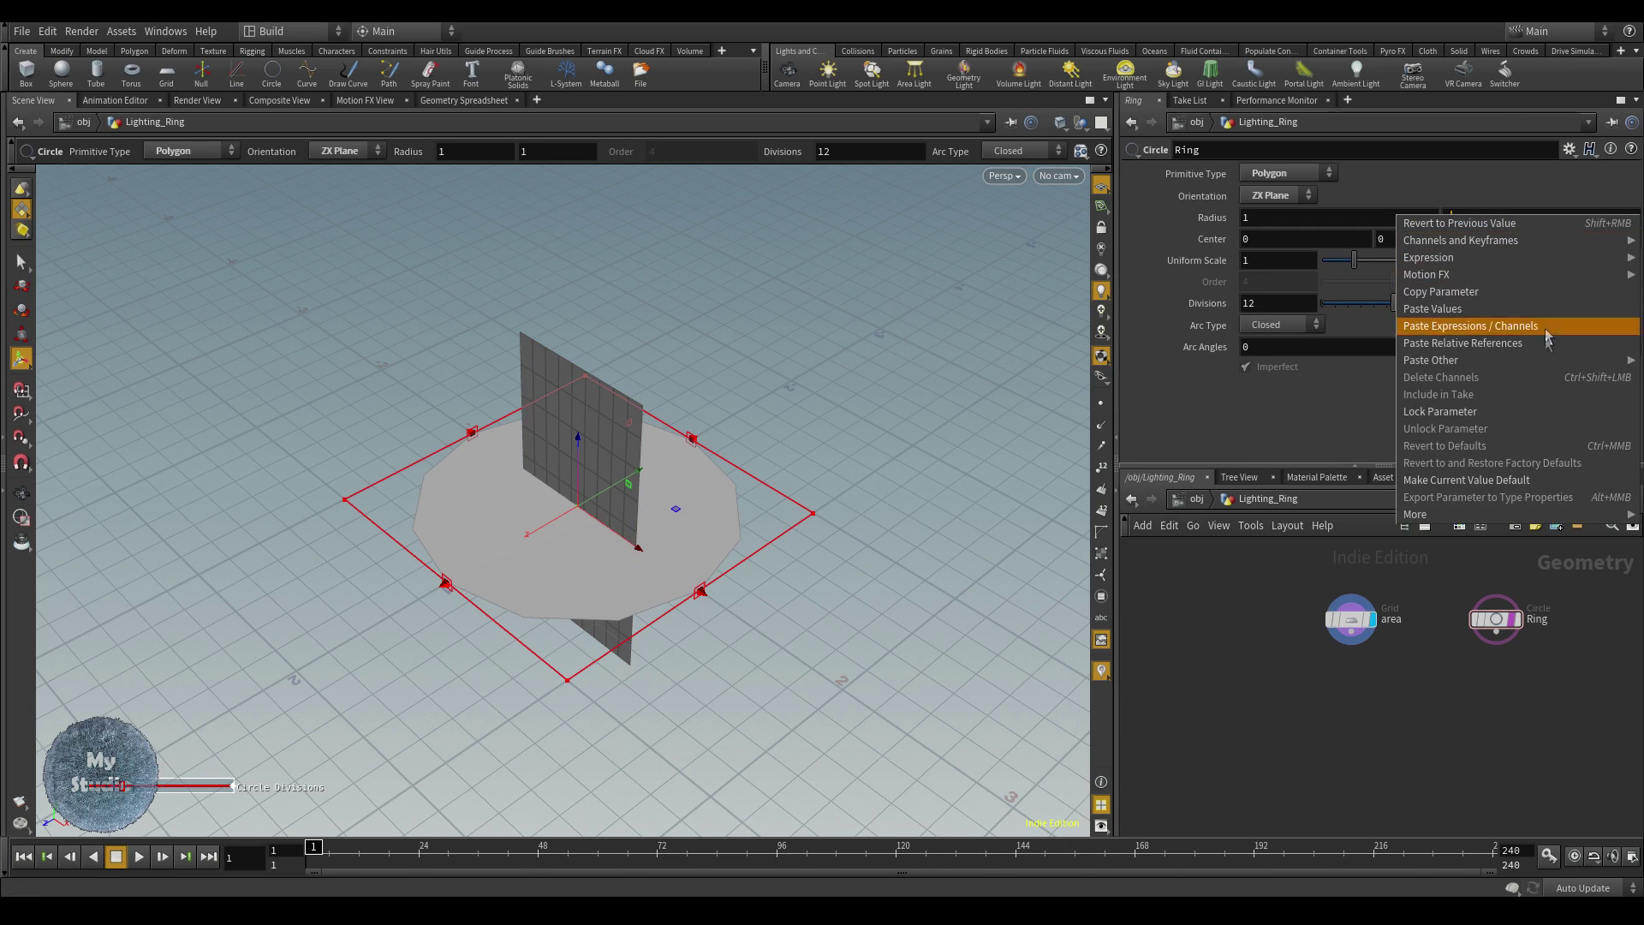
pyautogui.click(1500, 345)
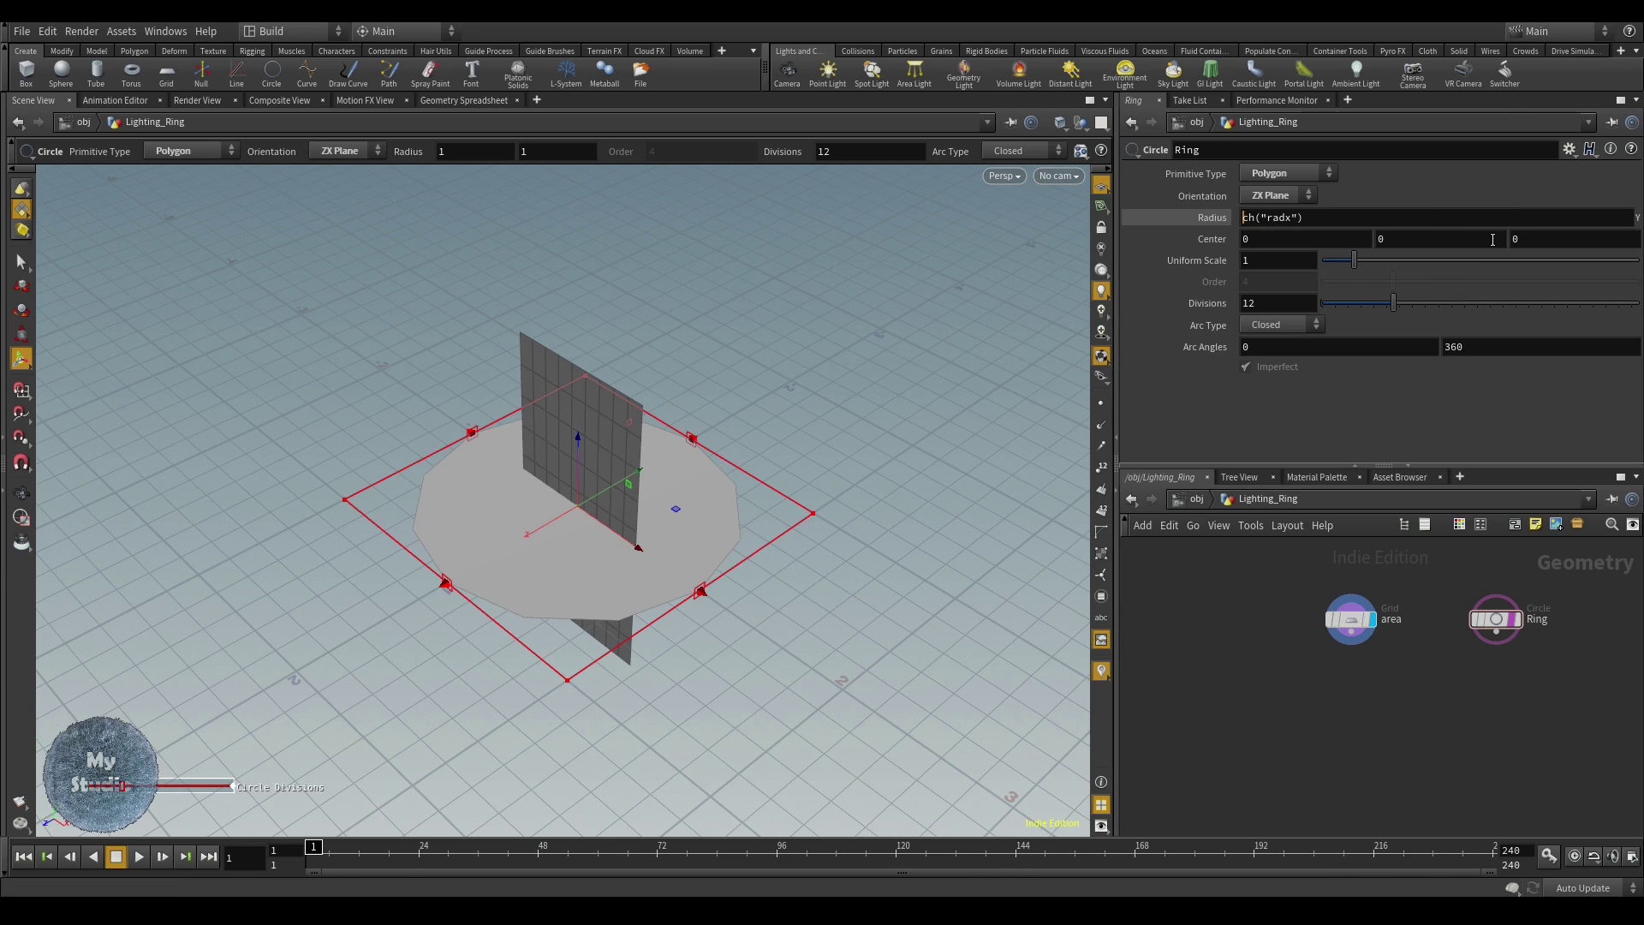
# - Set the Ring radius to 3 with 6 divisions, undoing an accidental move
pyautogui.moveTo(1253, 218); pyautogui.dragTo(1281, 193, button='middle')
pyautogui.moveTo(1373, 305); pyautogui.dragTo(1355, 306)
pyautogui.moveTo(1303, 622); pyautogui.dragTo(1308, 609, button='middle')
pyautogui.moveTo(797, 471); pyautogui.dragTo(806, 410, button='middle')
pyautogui.hotkey('ctrl', 'z')
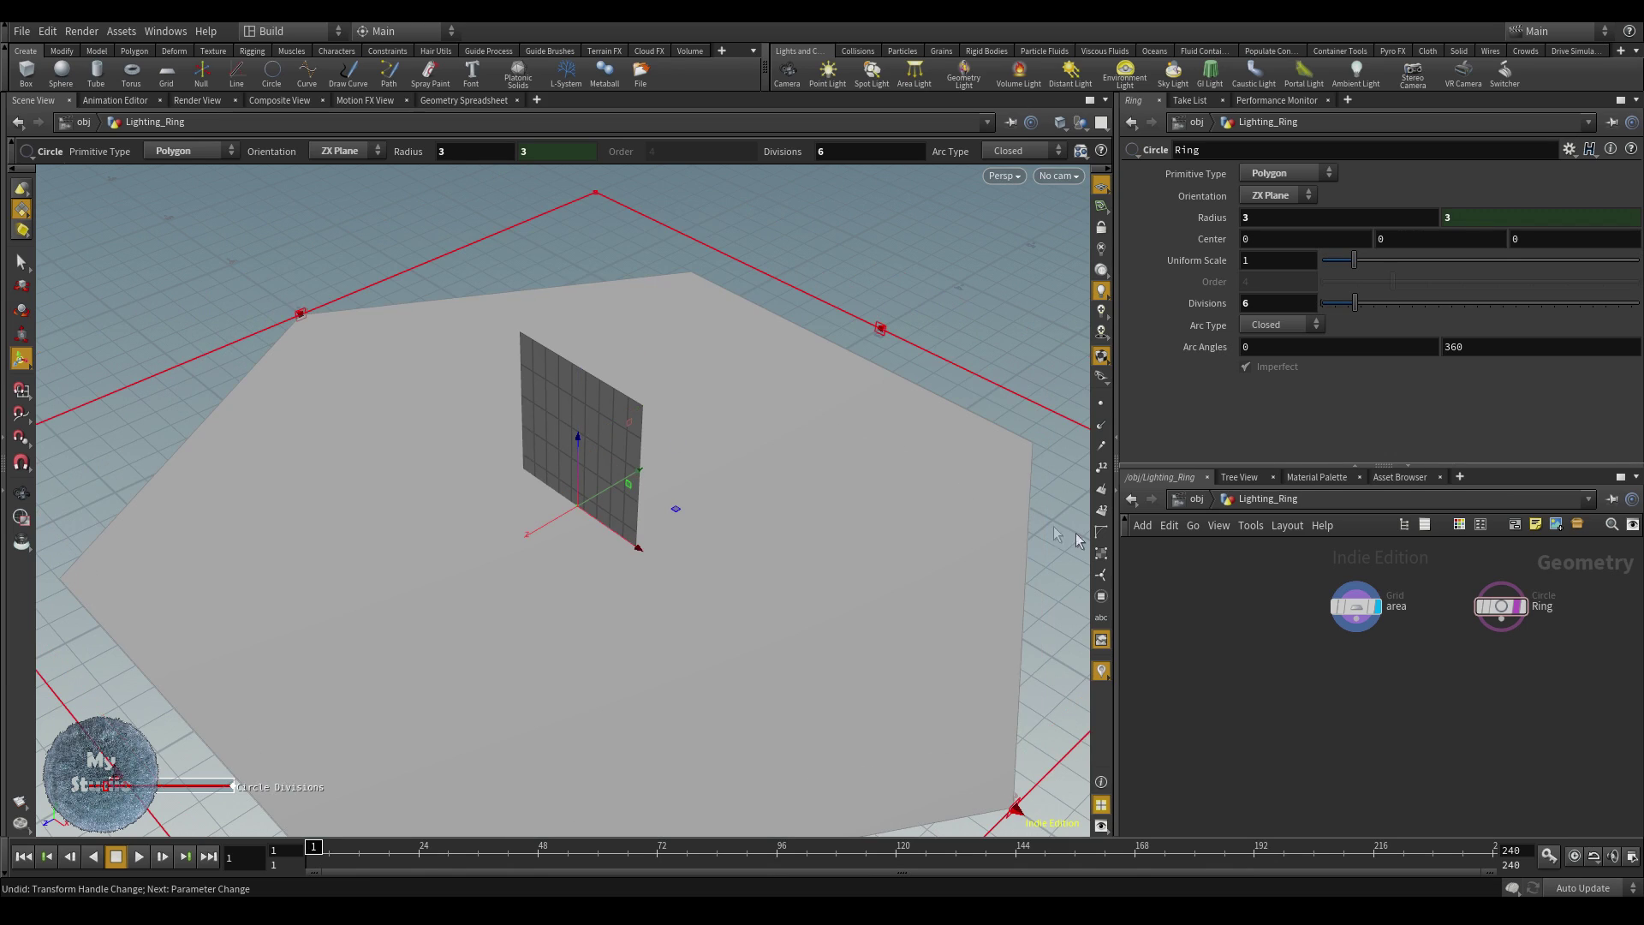
pyautogui.click(21, 493)
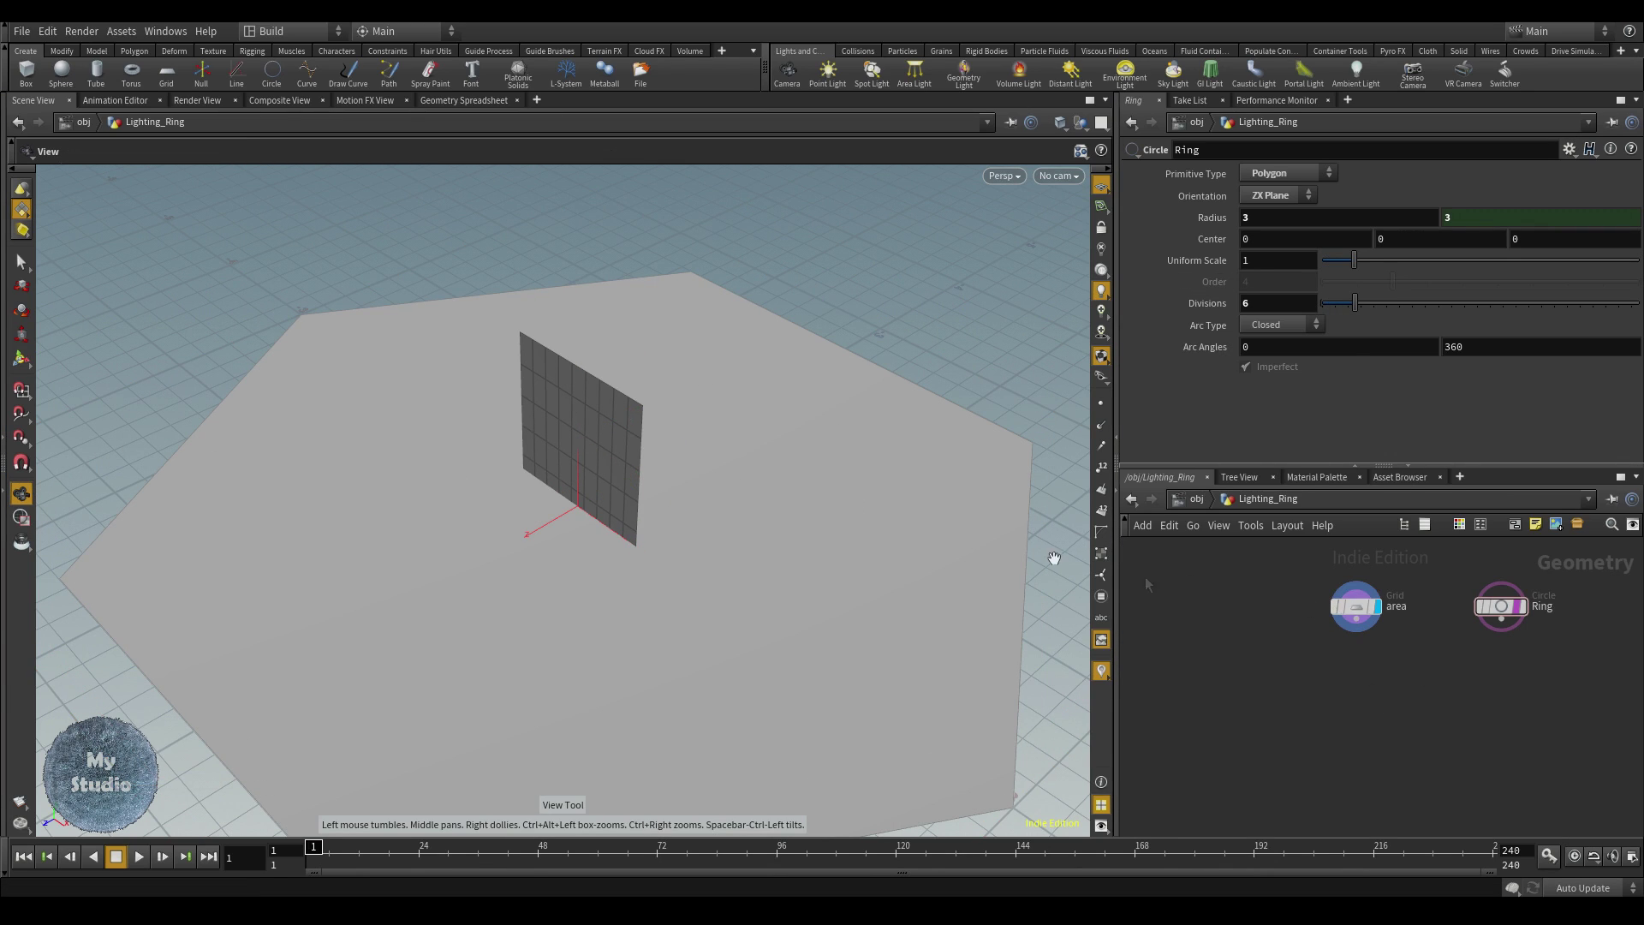
# - Show points, point numbers and point normals in the viewport
pyautogui.scroll(-3, 720, 468)
pyautogui.click(1102, 404)
pyautogui.click(1102, 467)
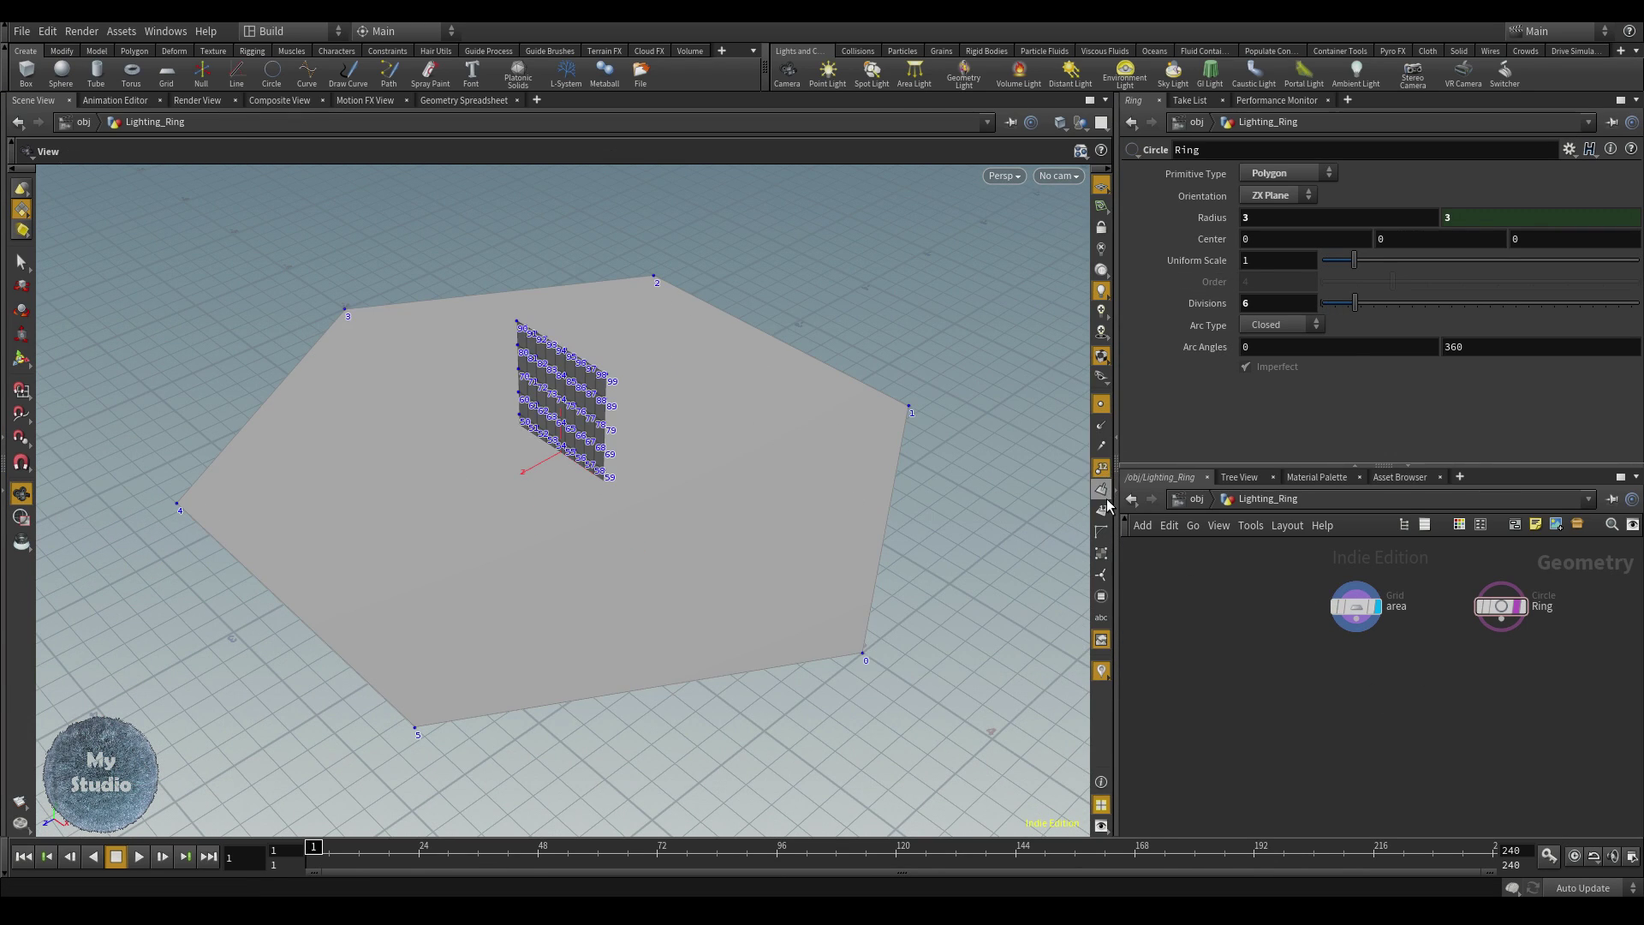
pyautogui.click(1102, 425)
# - Set the area grid's Rows and Columns to 2
pyautogui.click(1355, 606)
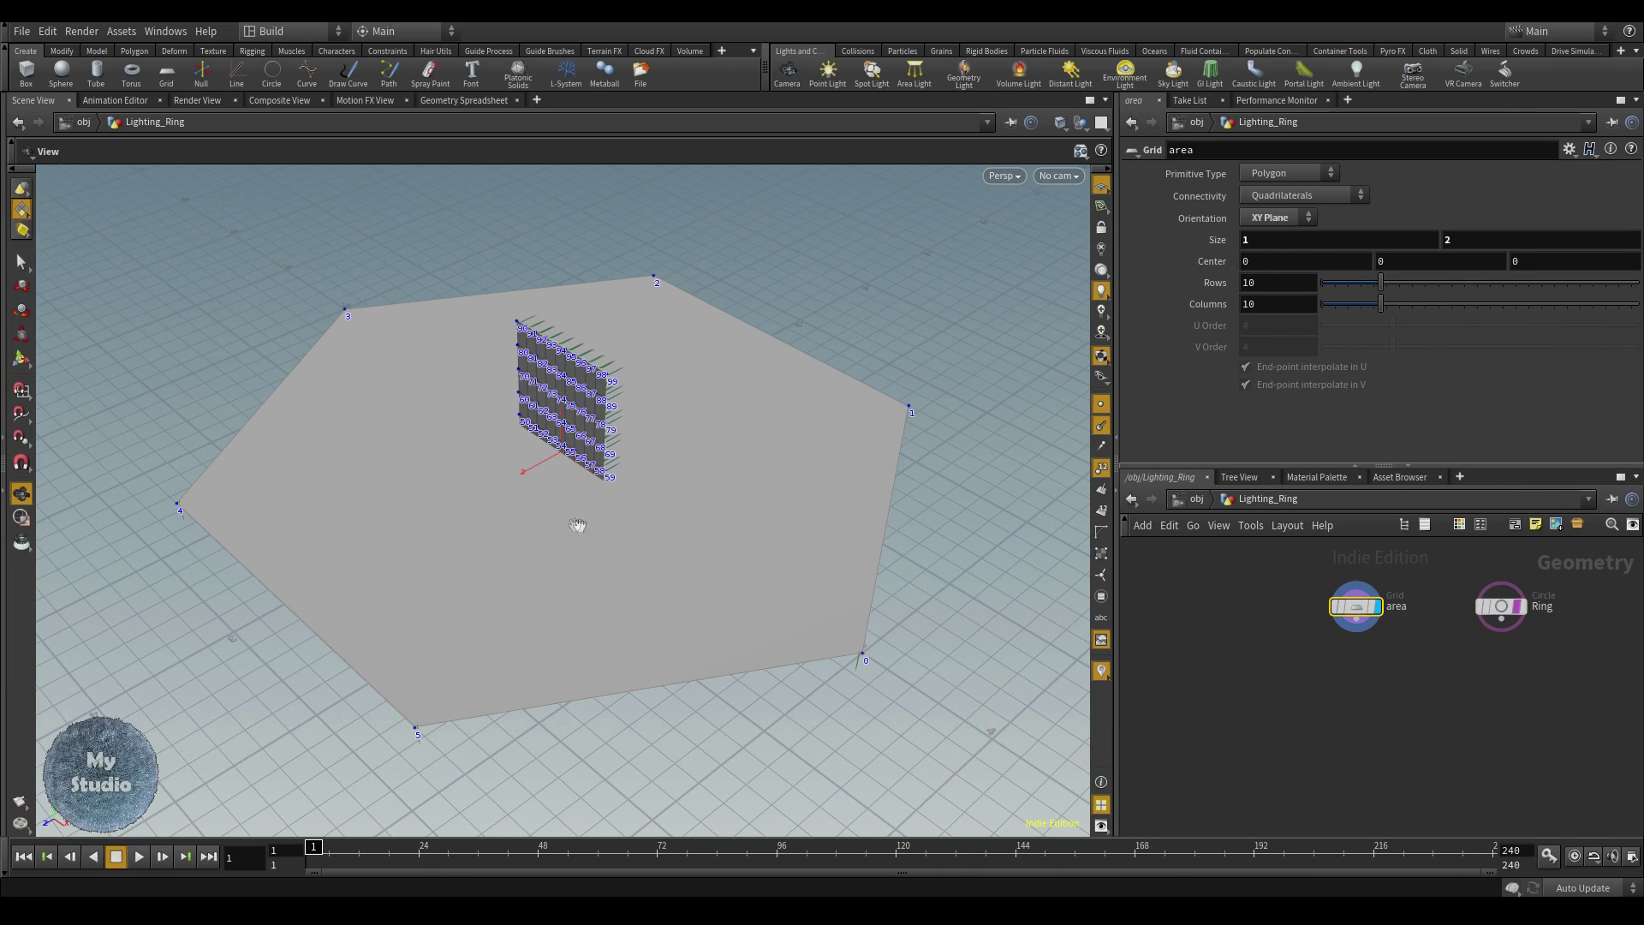
pyautogui.moveTo(1295, 284); pyautogui.dragTo(1220, 283)
pyautogui.write('2')
pyautogui.press('Tab')
pyautogui.write('2')
pyautogui.press('Return')
pyautogui.moveTo(580, 399); pyautogui.dragTo(631, 388)
pyautogui.press('Tab')
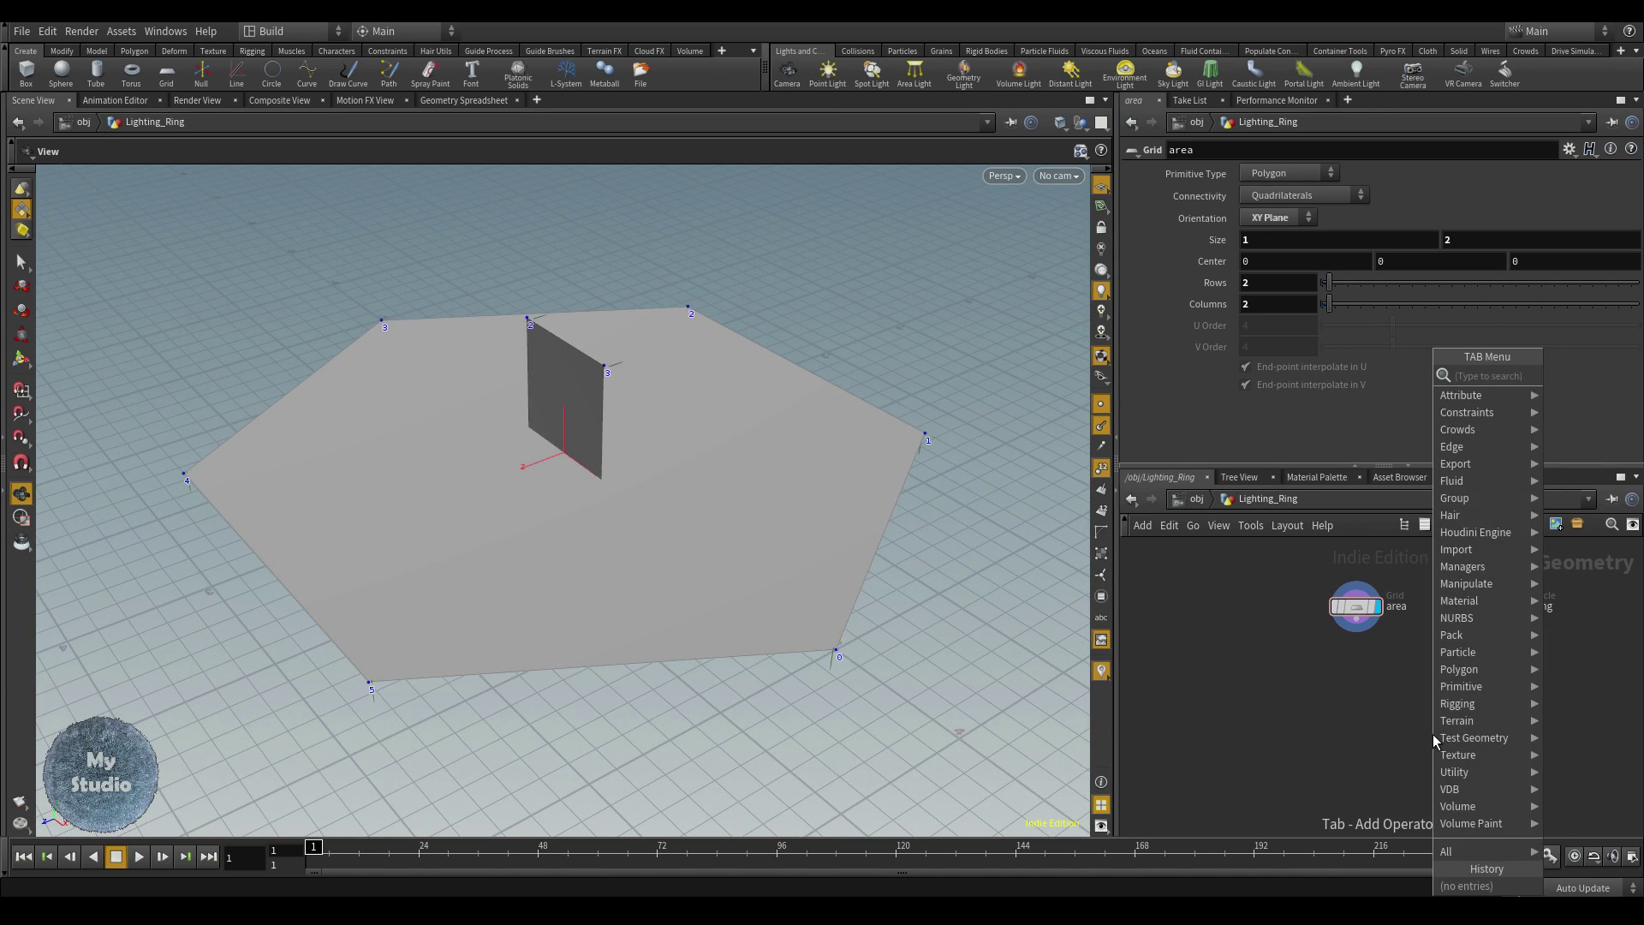
# - Add a Copy to Points node with area in input 1 and Ring in input 2
pyautogui.write('COPY')
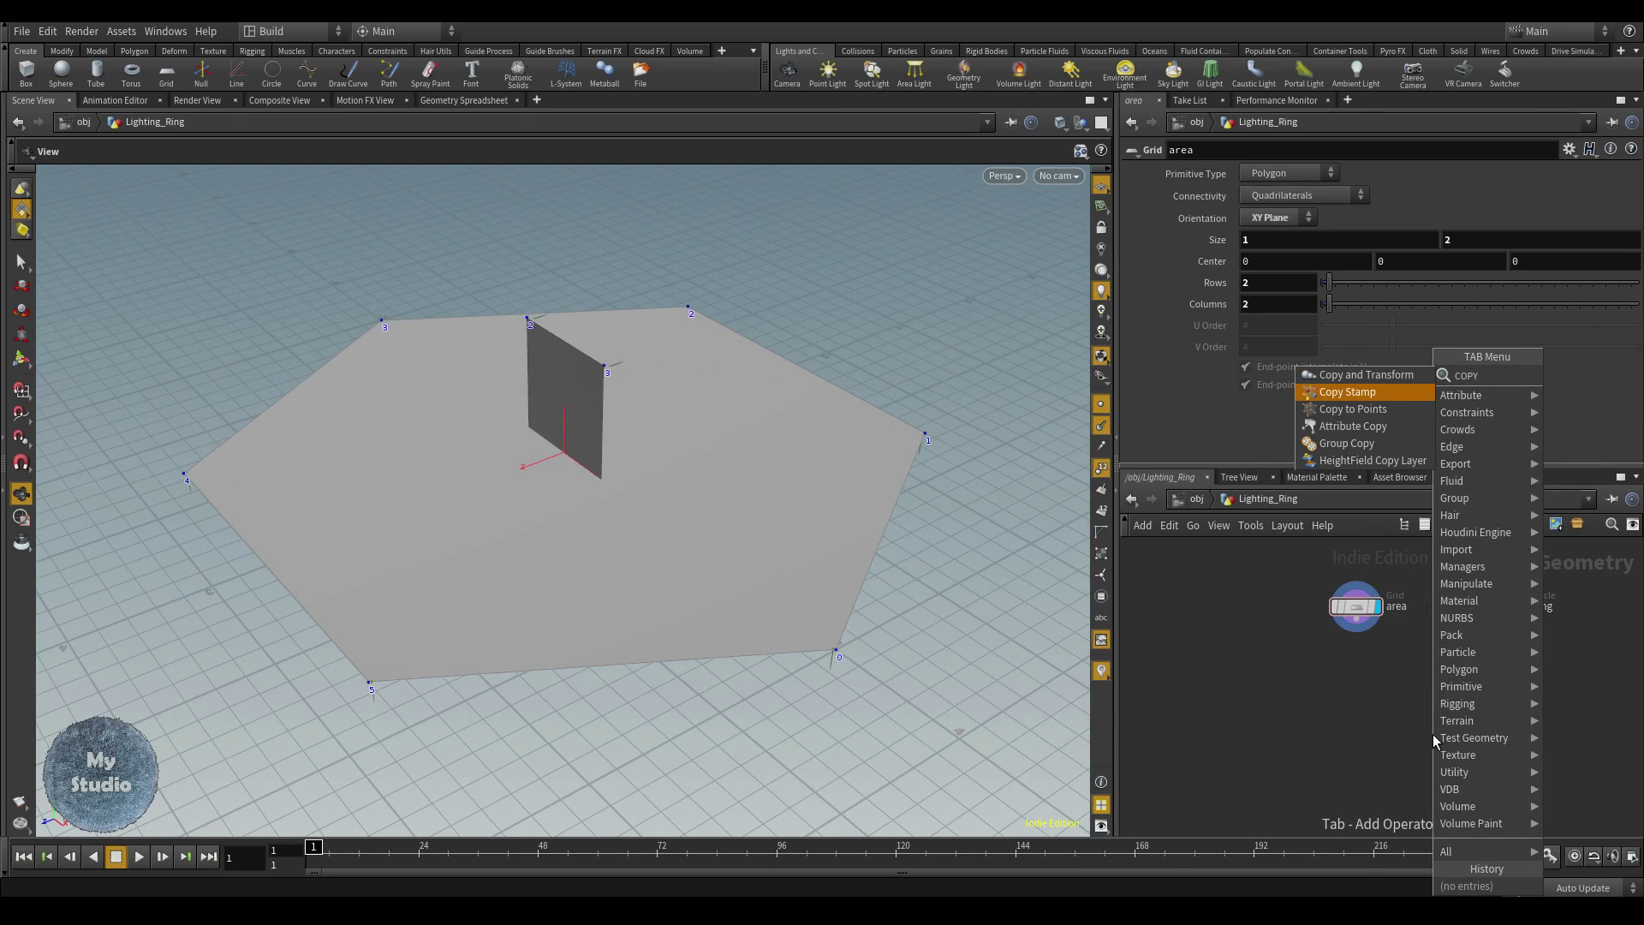
pyautogui.press('Down')
pyautogui.press('Return')
pyautogui.click(1434, 735)
pyautogui.click(1356, 619)
pyautogui.click(1424, 723)
pyautogui.click(1501, 619)
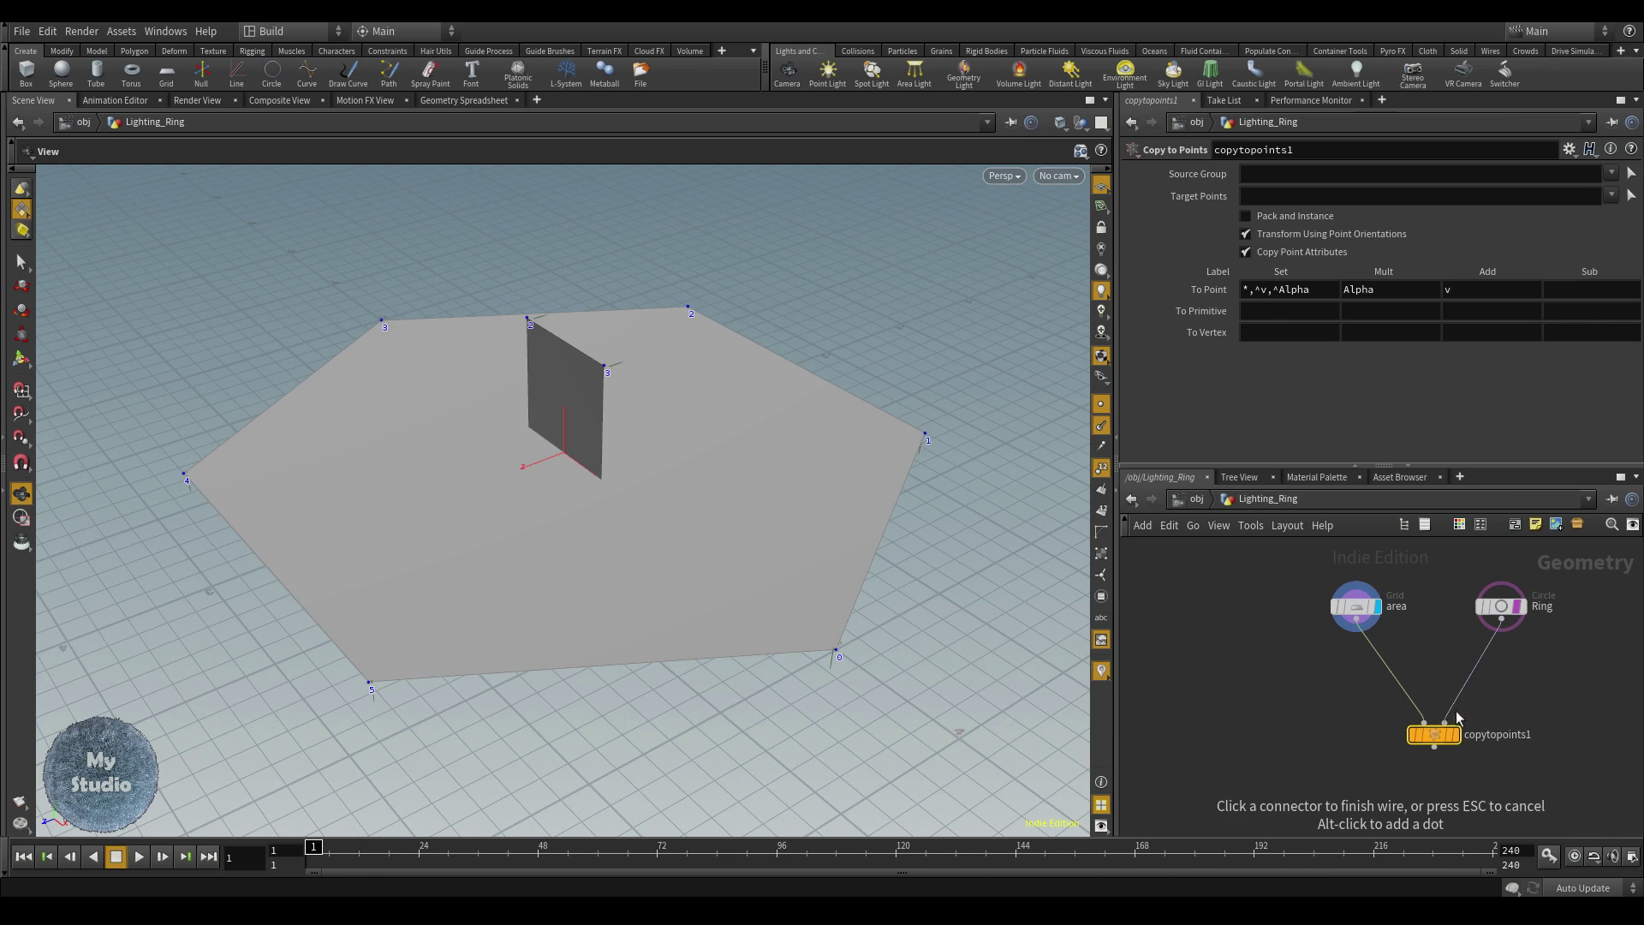
pyautogui.click(1447, 723)
# - Set the area grid's orientation to ZX Plane so copies stand upright
pyautogui.moveTo(853, 516)
pyautogui.mouseDown()
pyautogui.moveTo(850, 469)
pyautogui.moveTo(849, 529)
pyautogui.mouseUp()
pyautogui.click(1355, 607)
pyautogui.click(1291, 222)
pyautogui.click(1271, 219)
# - Inspect the panels around the hexagon and move copytopoints1 below the other nodes
pyautogui.moveTo(762, 491); pyautogui.dragTo(759, 473)
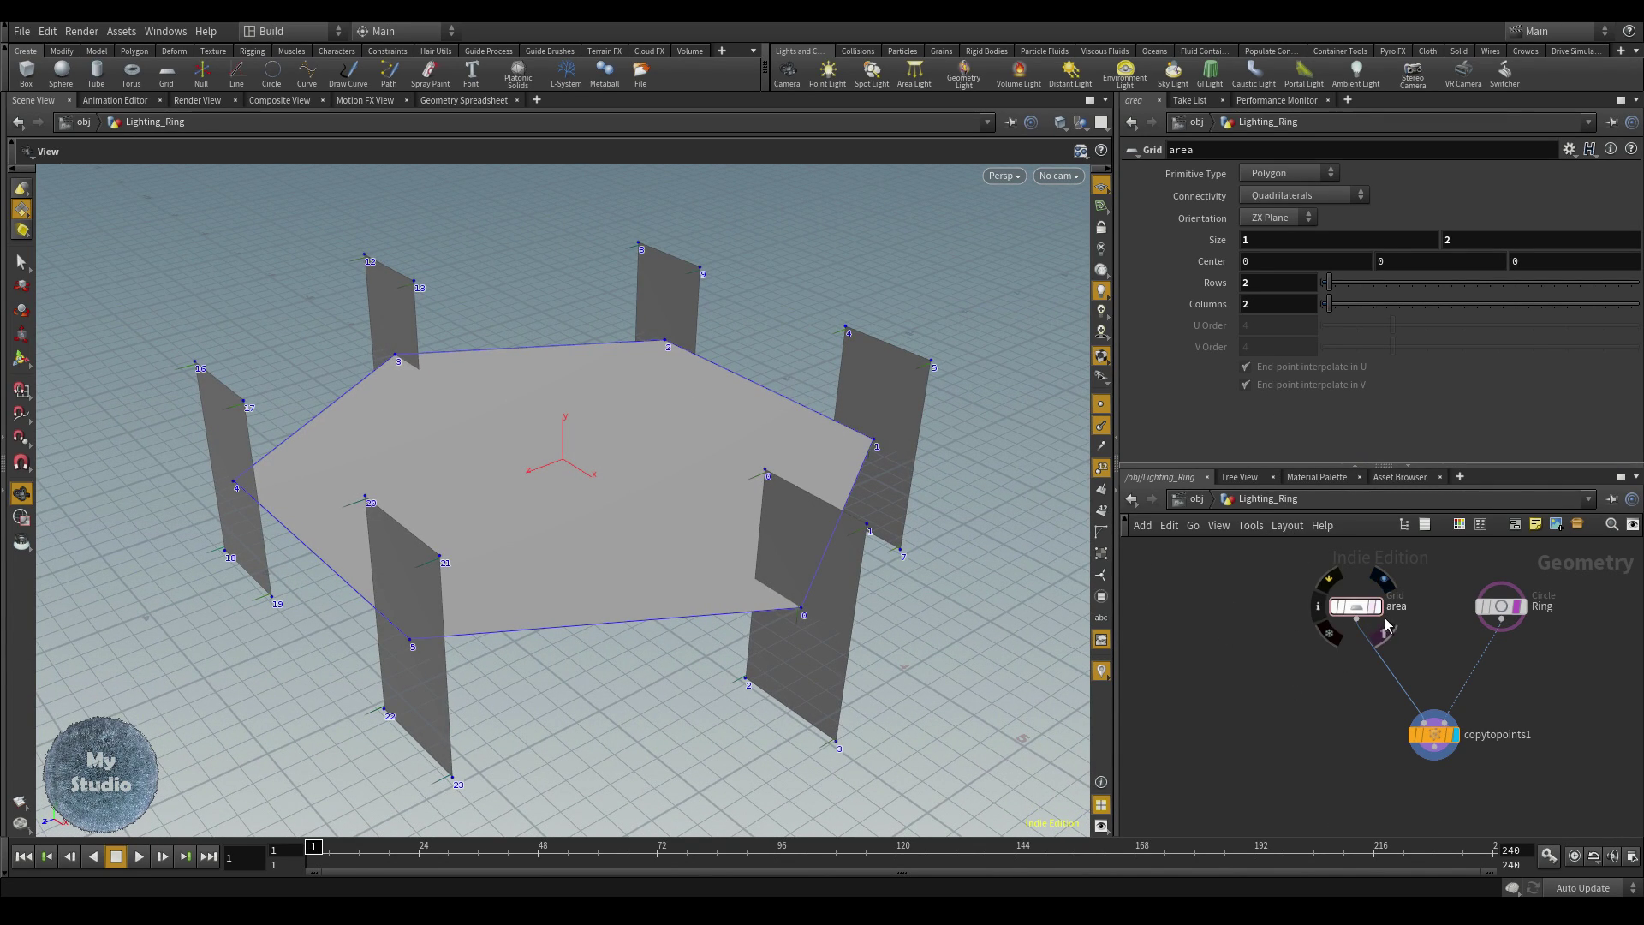
pyautogui.moveTo(602, 472); pyautogui.dragTo(610, 524)
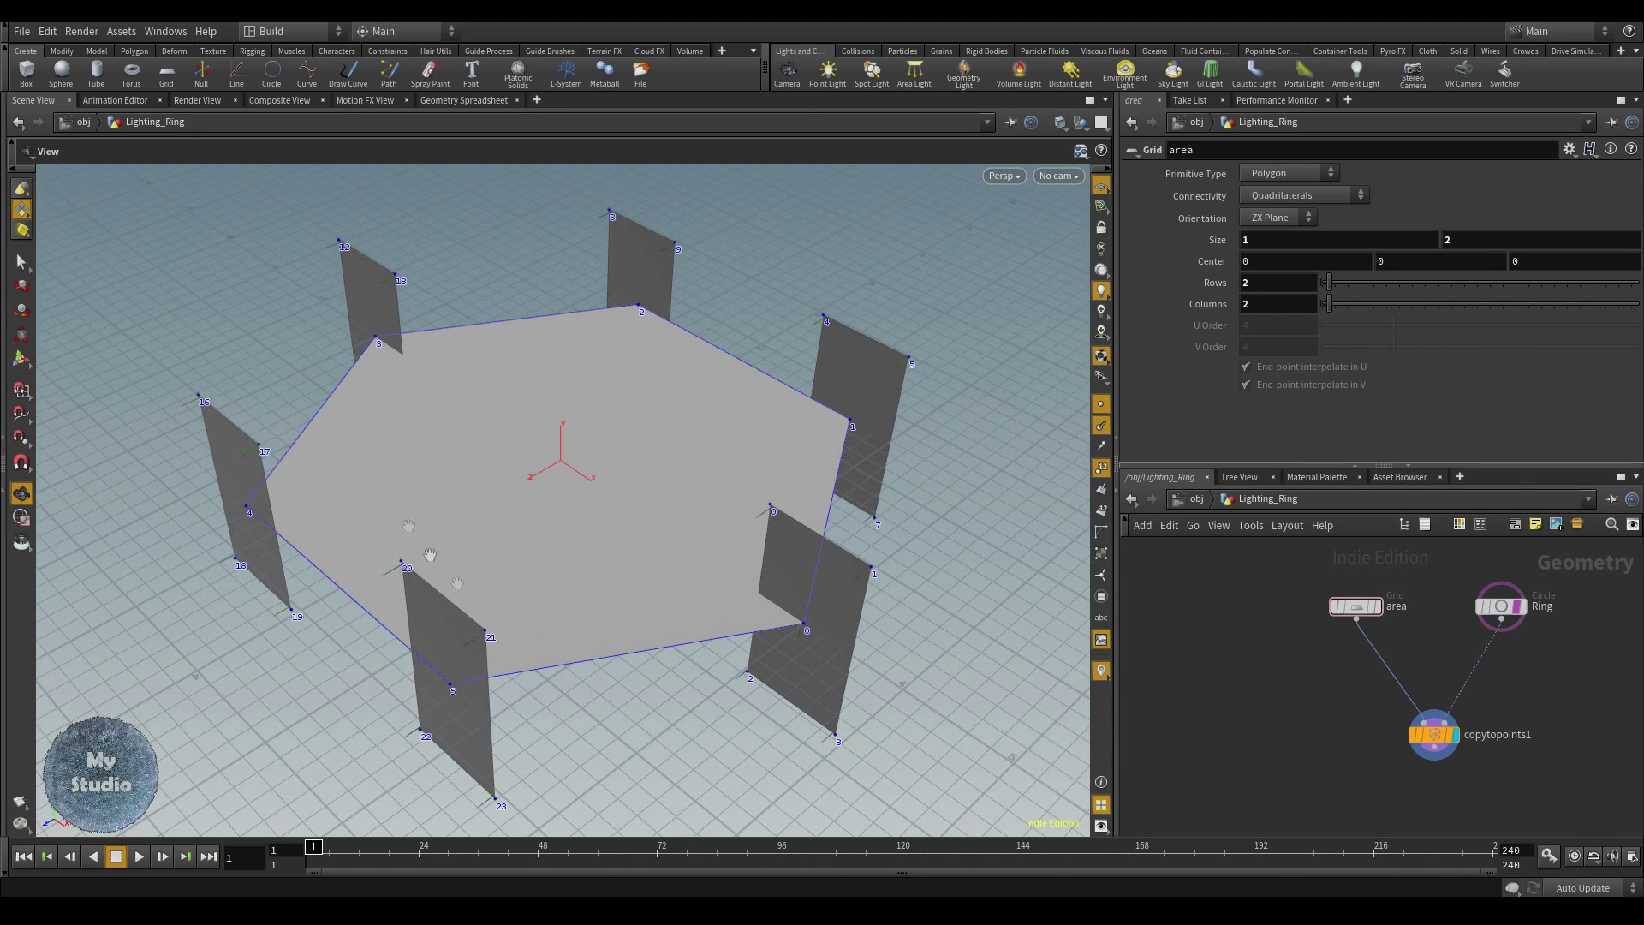
pyautogui.moveTo(560, 454); pyautogui.dragTo(500, 386)
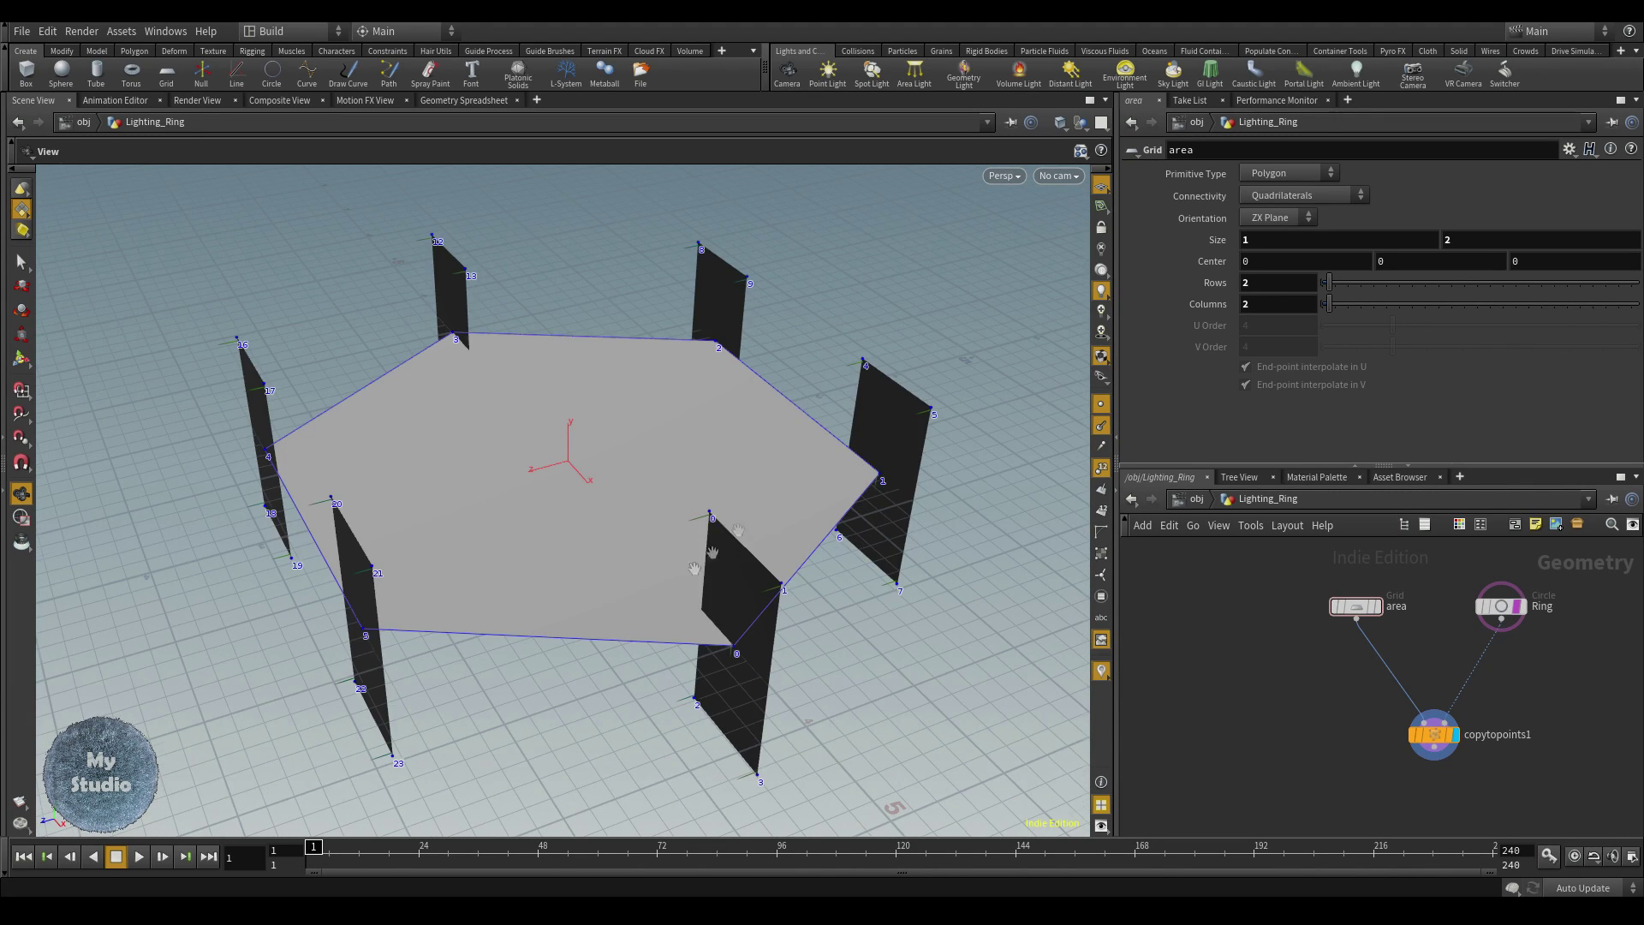
pyautogui.scroll(2, 740, 538)
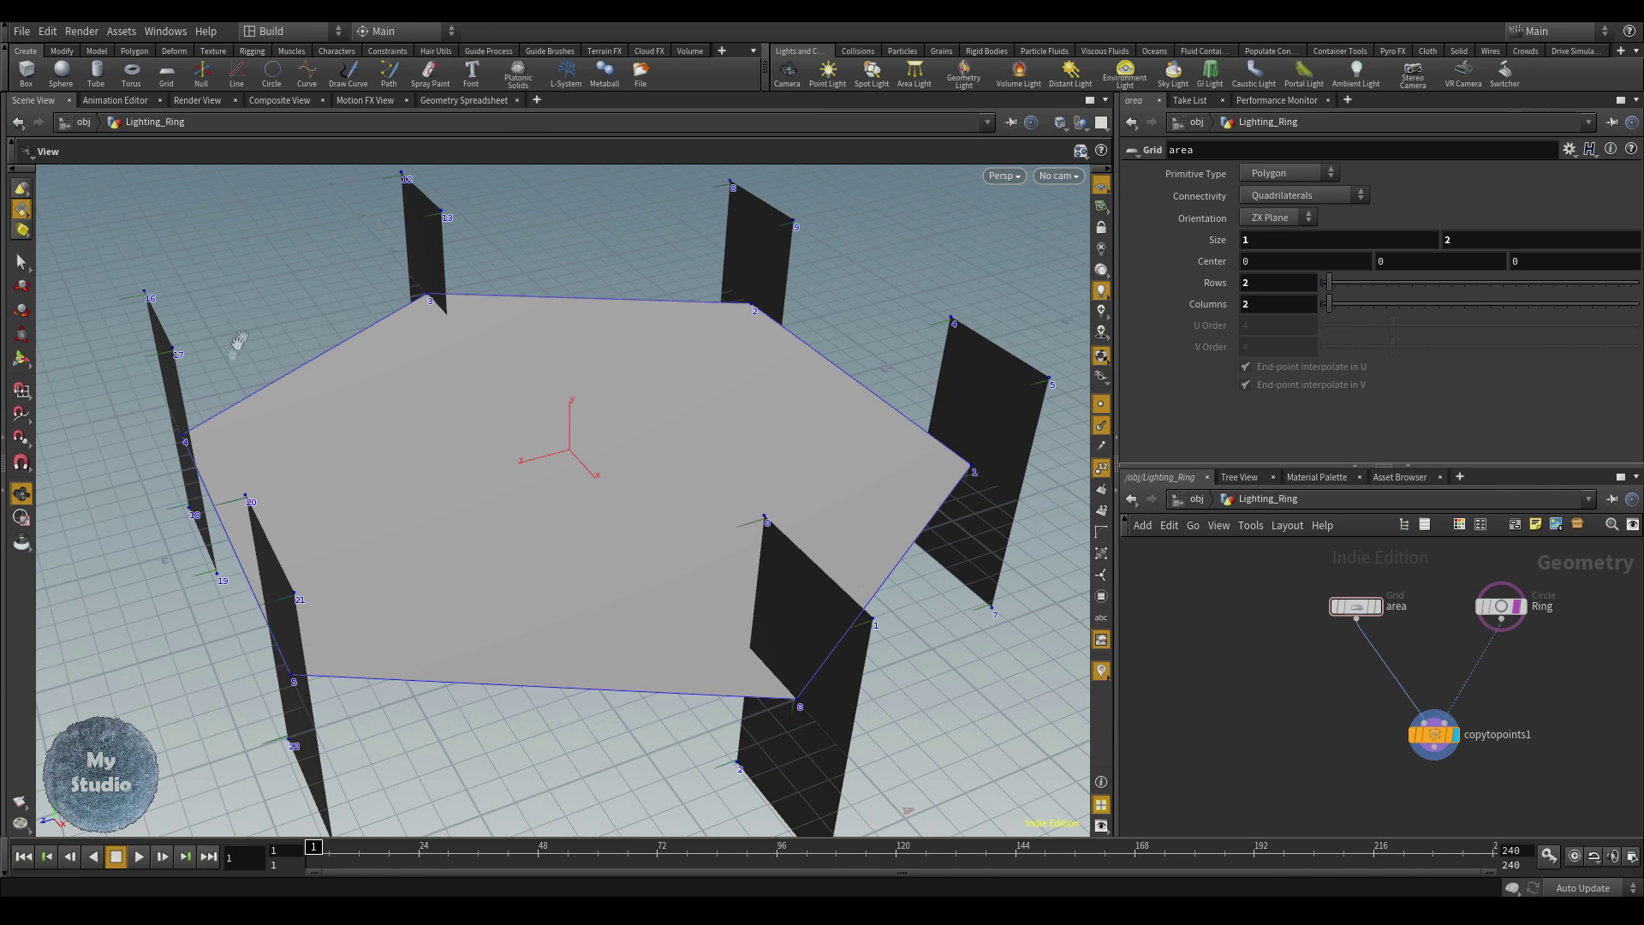
pyautogui.scroll(-5, 569, 451)
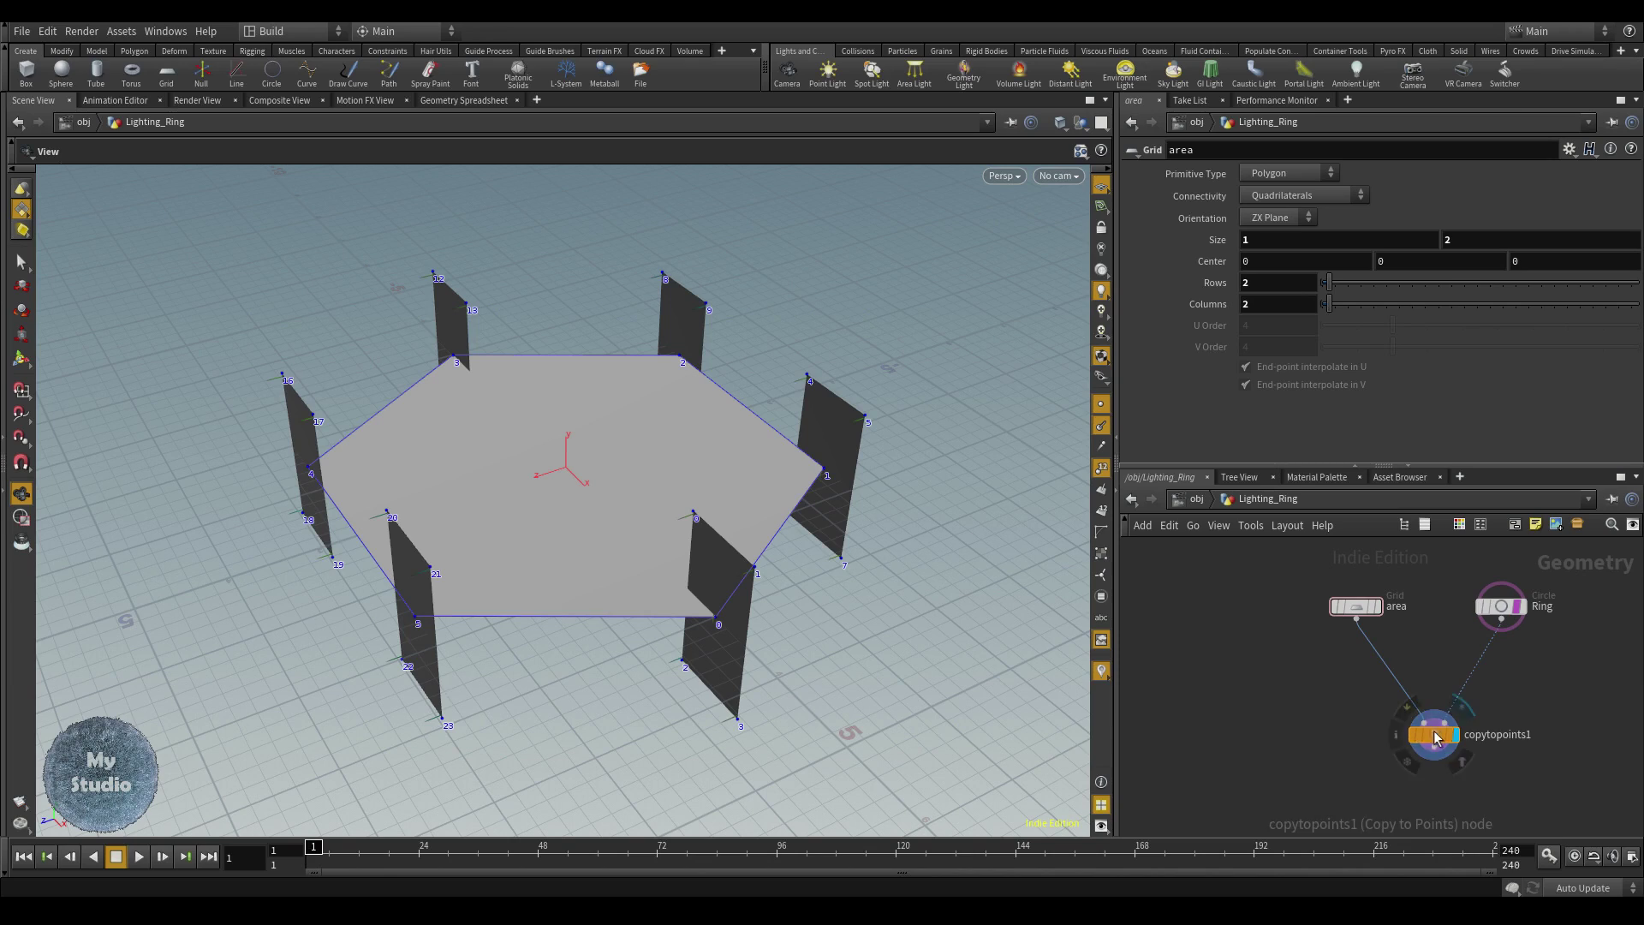
pyautogui.moveTo(1434, 734); pyautogui.dragTo(1434, 760)
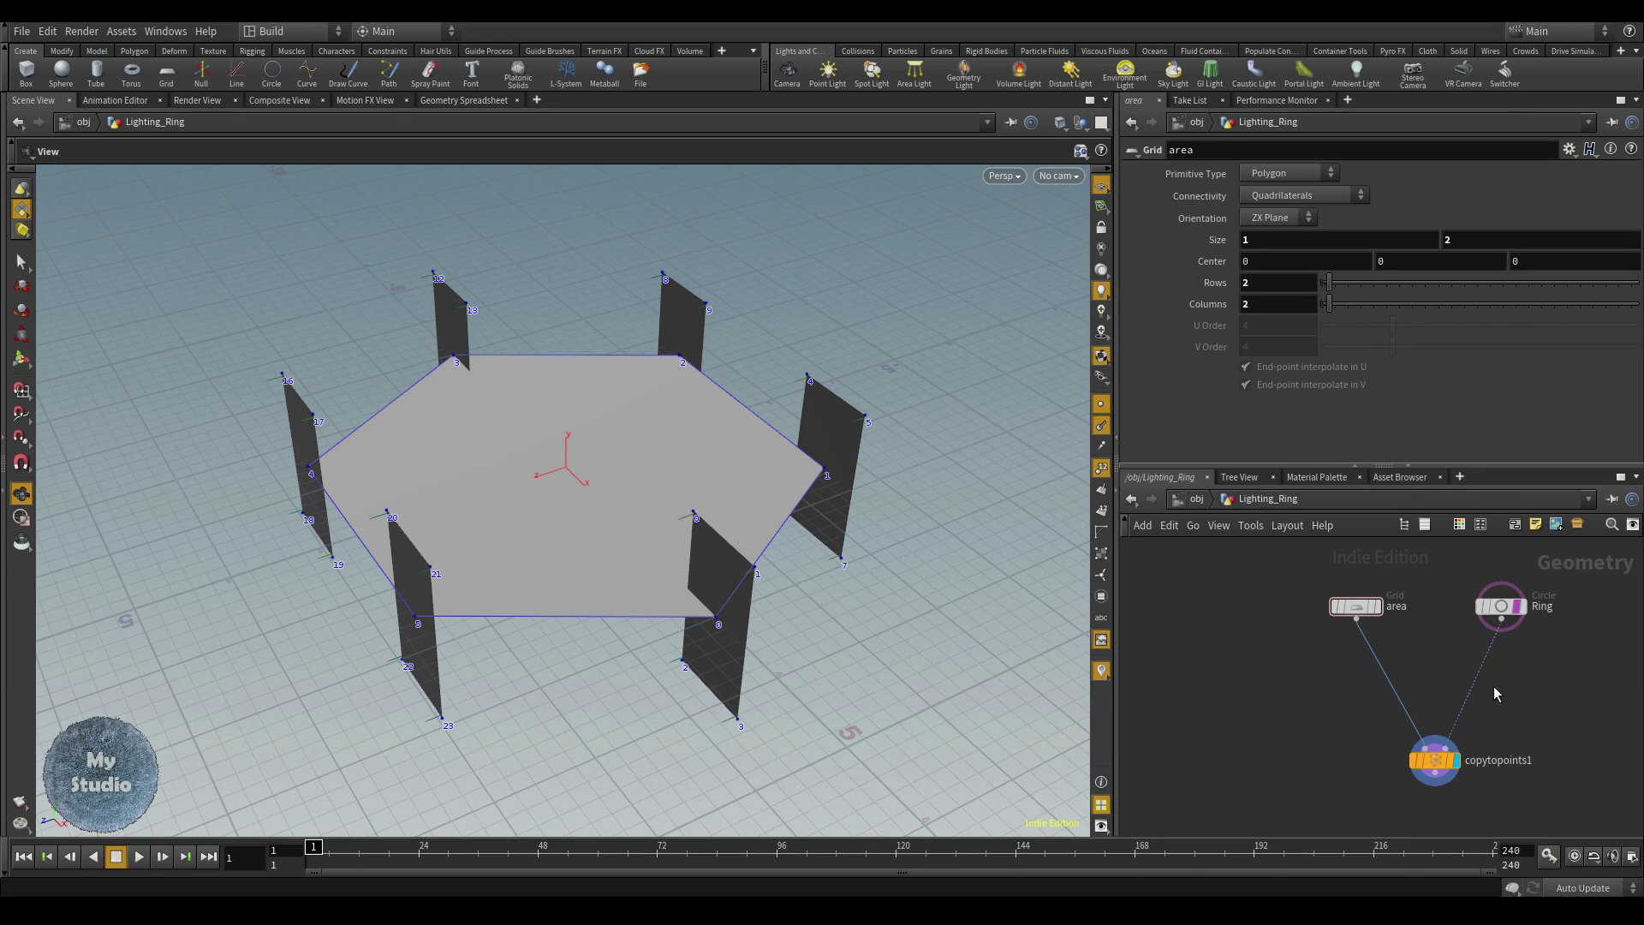
pyautogui.press('Tab')
# - Insert an Attribute Wrangle between Ring and copytopoints1
pyautogui.write('wra')
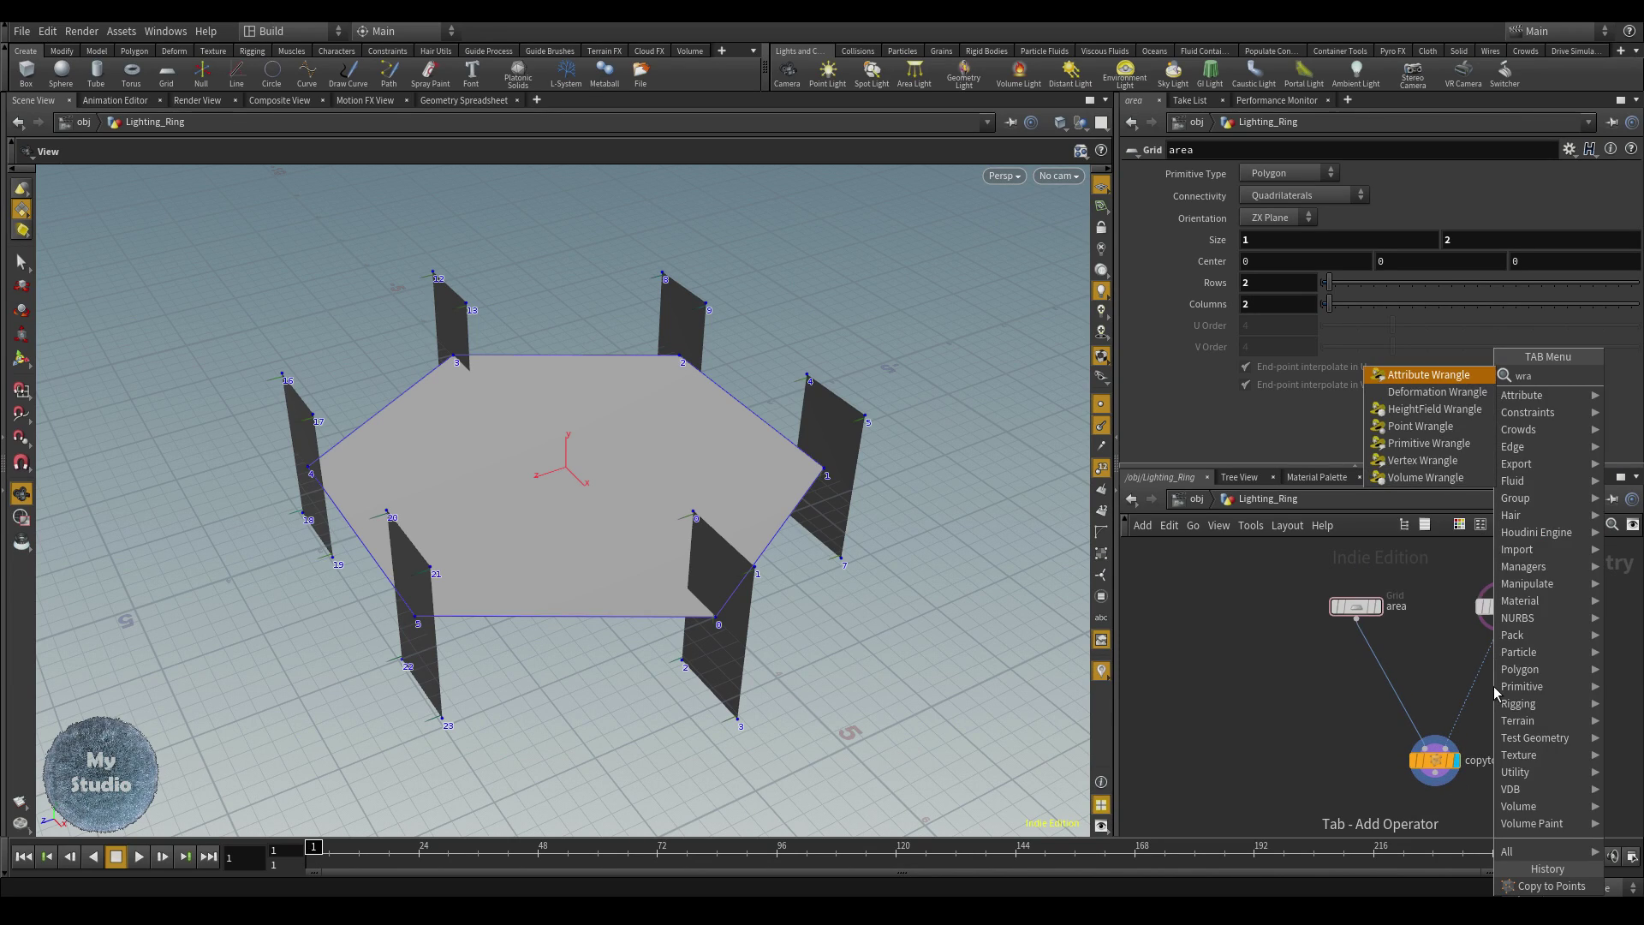
pyautogui.click(1428, 375)
pyautogui.click(1536, 711)
pyautogui.moveTo(1481, 677); pyautogui.dragTo(1501, 682)
pyautogui.moveTo(1501, 609); pyautogui.dragTo(1476, 611)
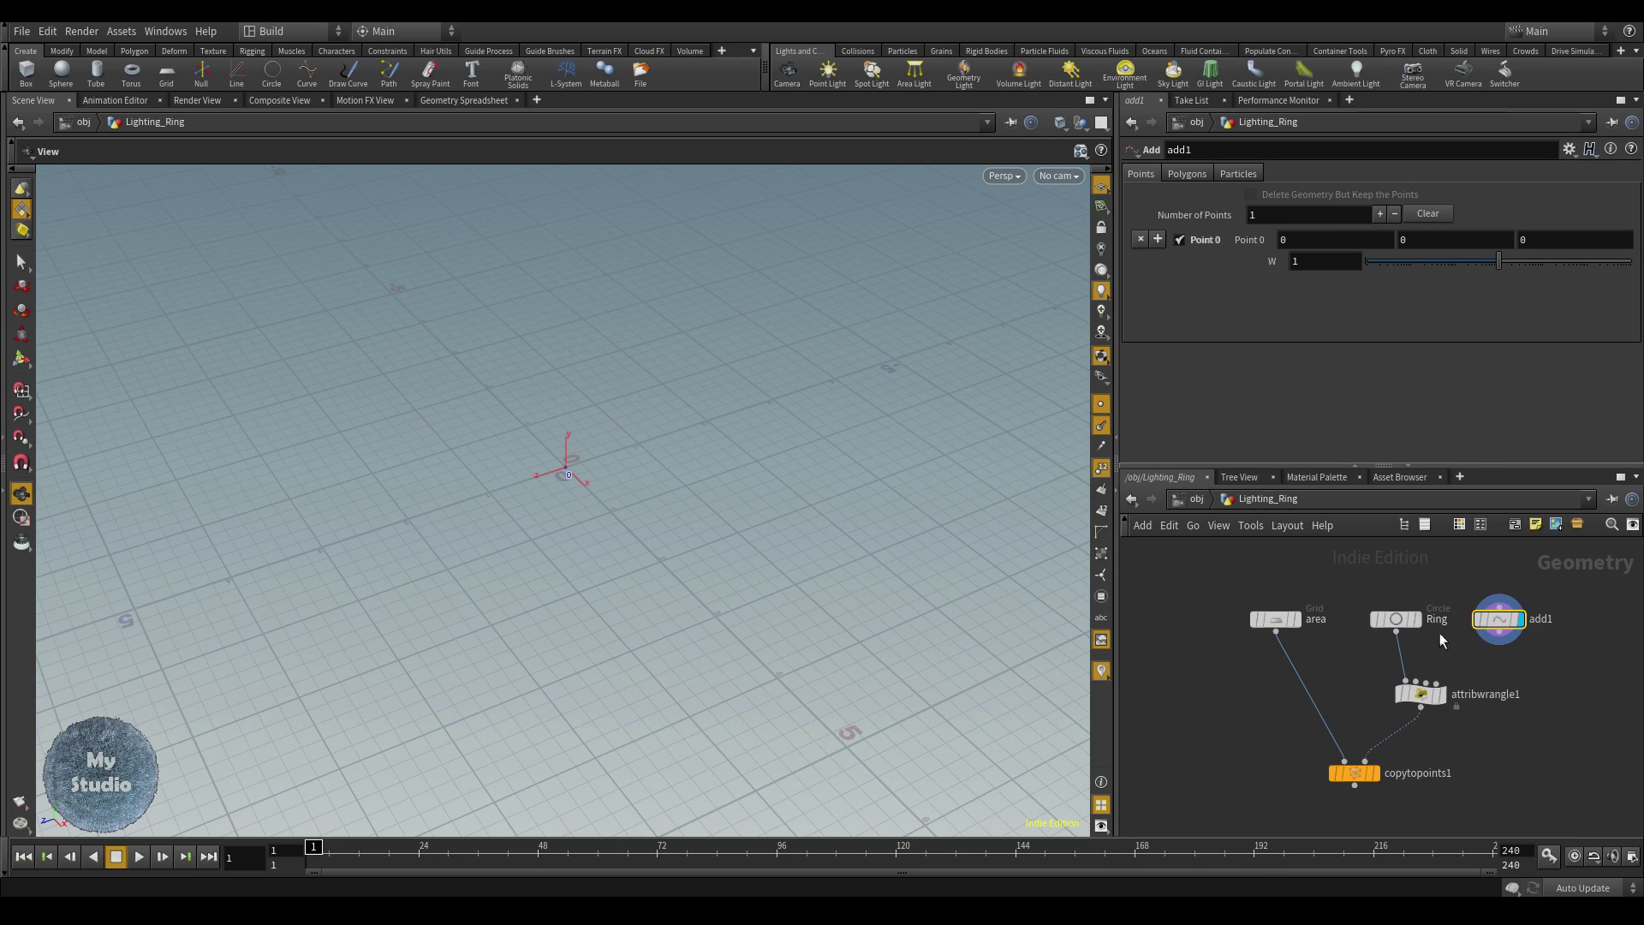
# - Connect add1 into the wrangle's second input and preview both outputs
pyautogui.click(1500, 632)
pyautogui.click(1416, 682)
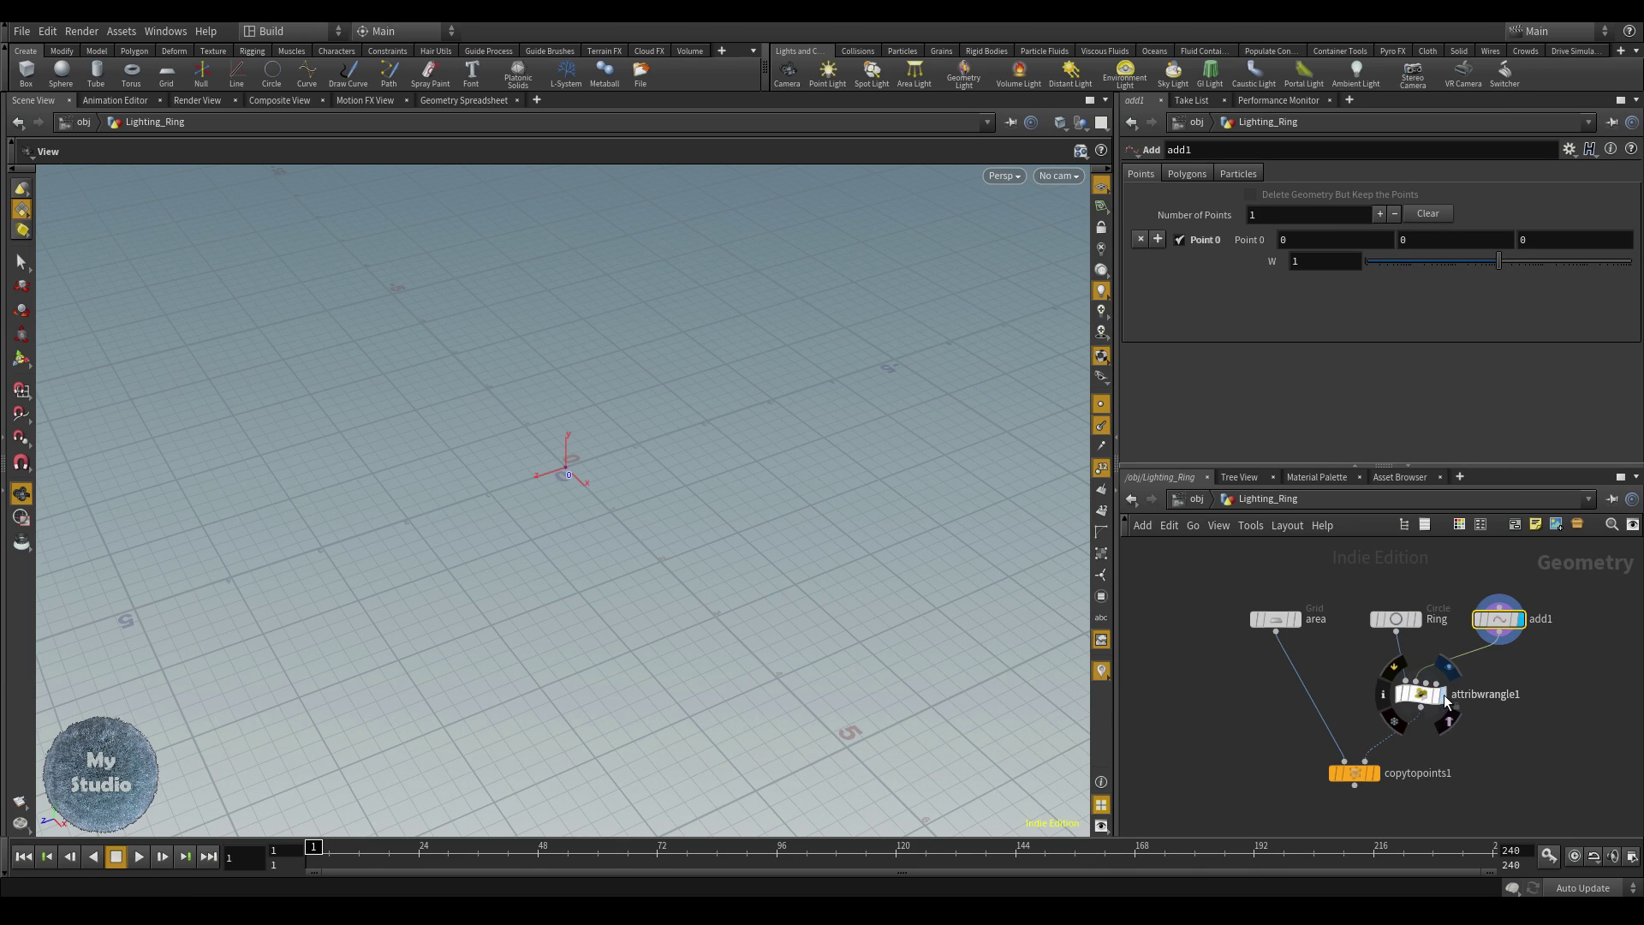
pyautogui.click(1446, 699)
pyautogui.click(1511, 625)
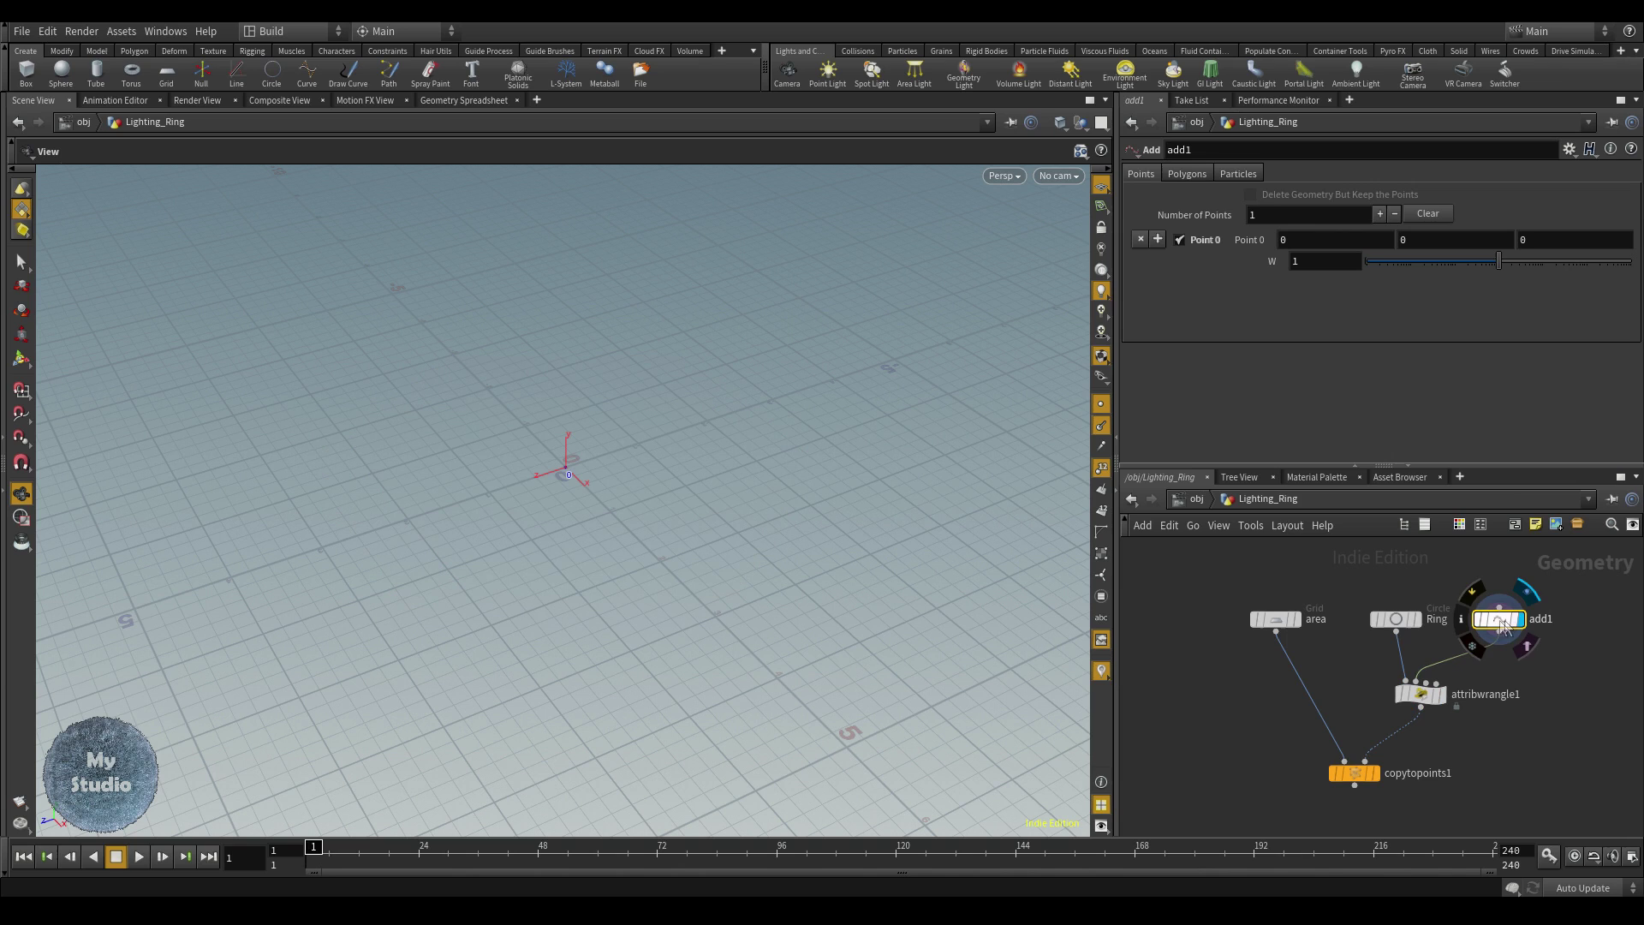
# - Raise the viewport Point Size to 10 and display the framed wrangle output
pyautogui.scroll(5, 545, 471)
pyautogui.click(1101, 826)
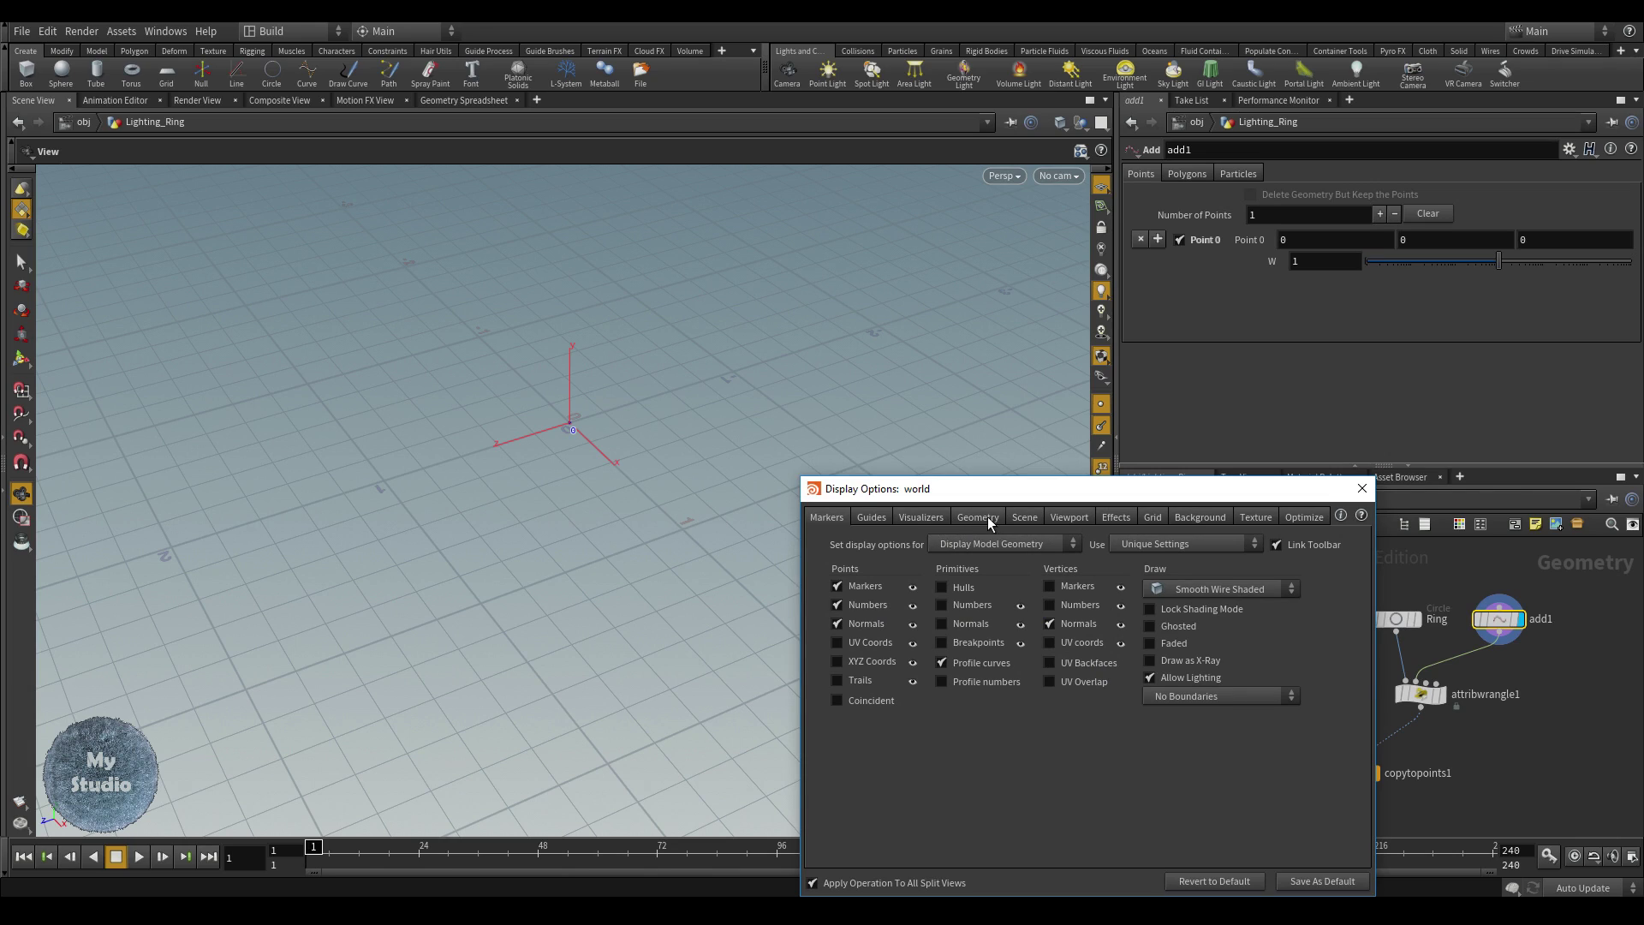
pyautogui.click(988, 517)
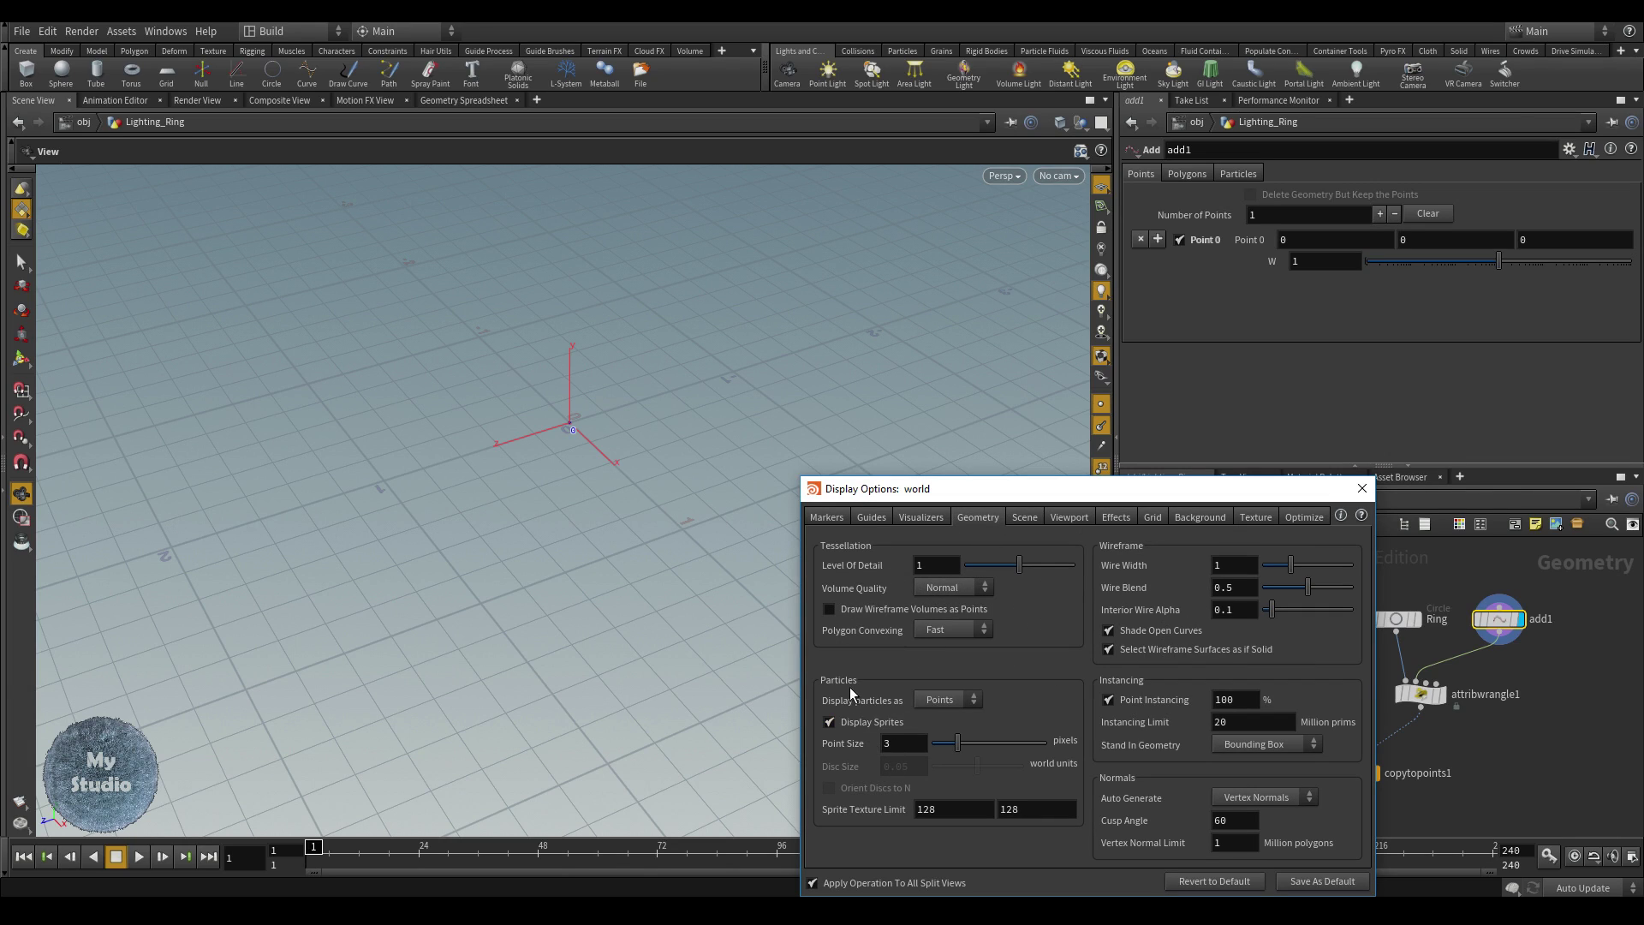
pyautogui.moveTo(972, 750); pyautogui.dragTo(1098, 750)
pyautogui.click(1361, 488)
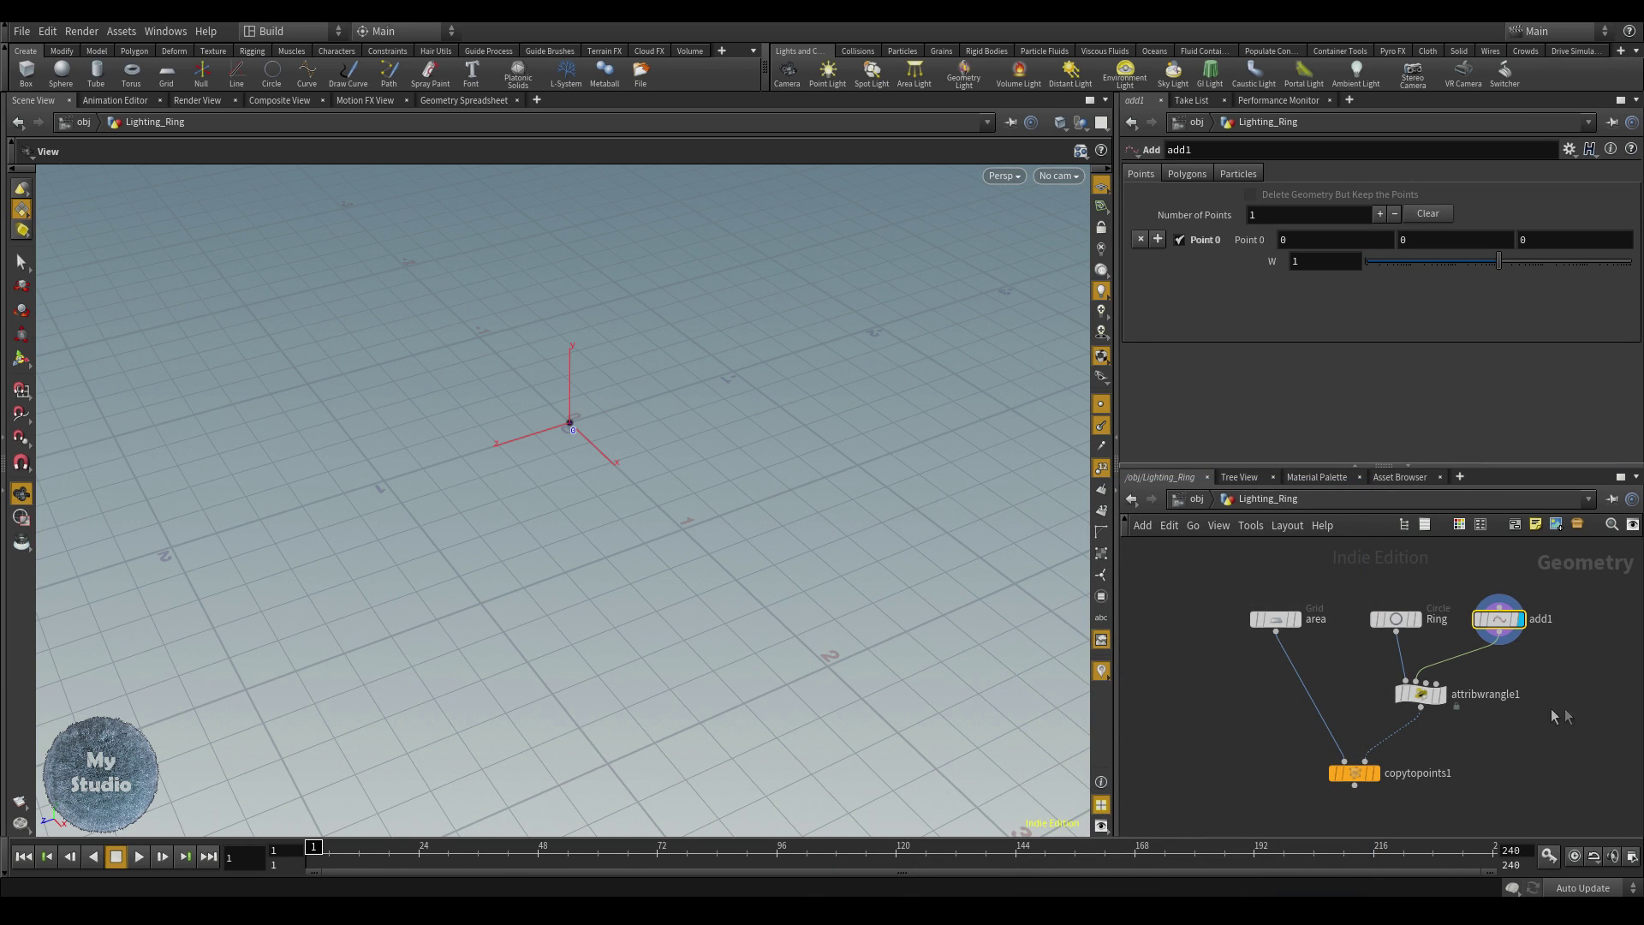
pyautogui.click(1445, 699)
pyautogui.hotkey('space', 'h')
# - Filter the VEX index for 'point', study its opinput signature, then return to Houdini
pyautogui.moveTo(614, 526)
pyautogui.mouseDown()
pyautogui.moveTo(642, 459)
pyautogui.moveTo(638, 402)
pyautogui.moveTo(609, 517)
pyautogui.mouseUp()
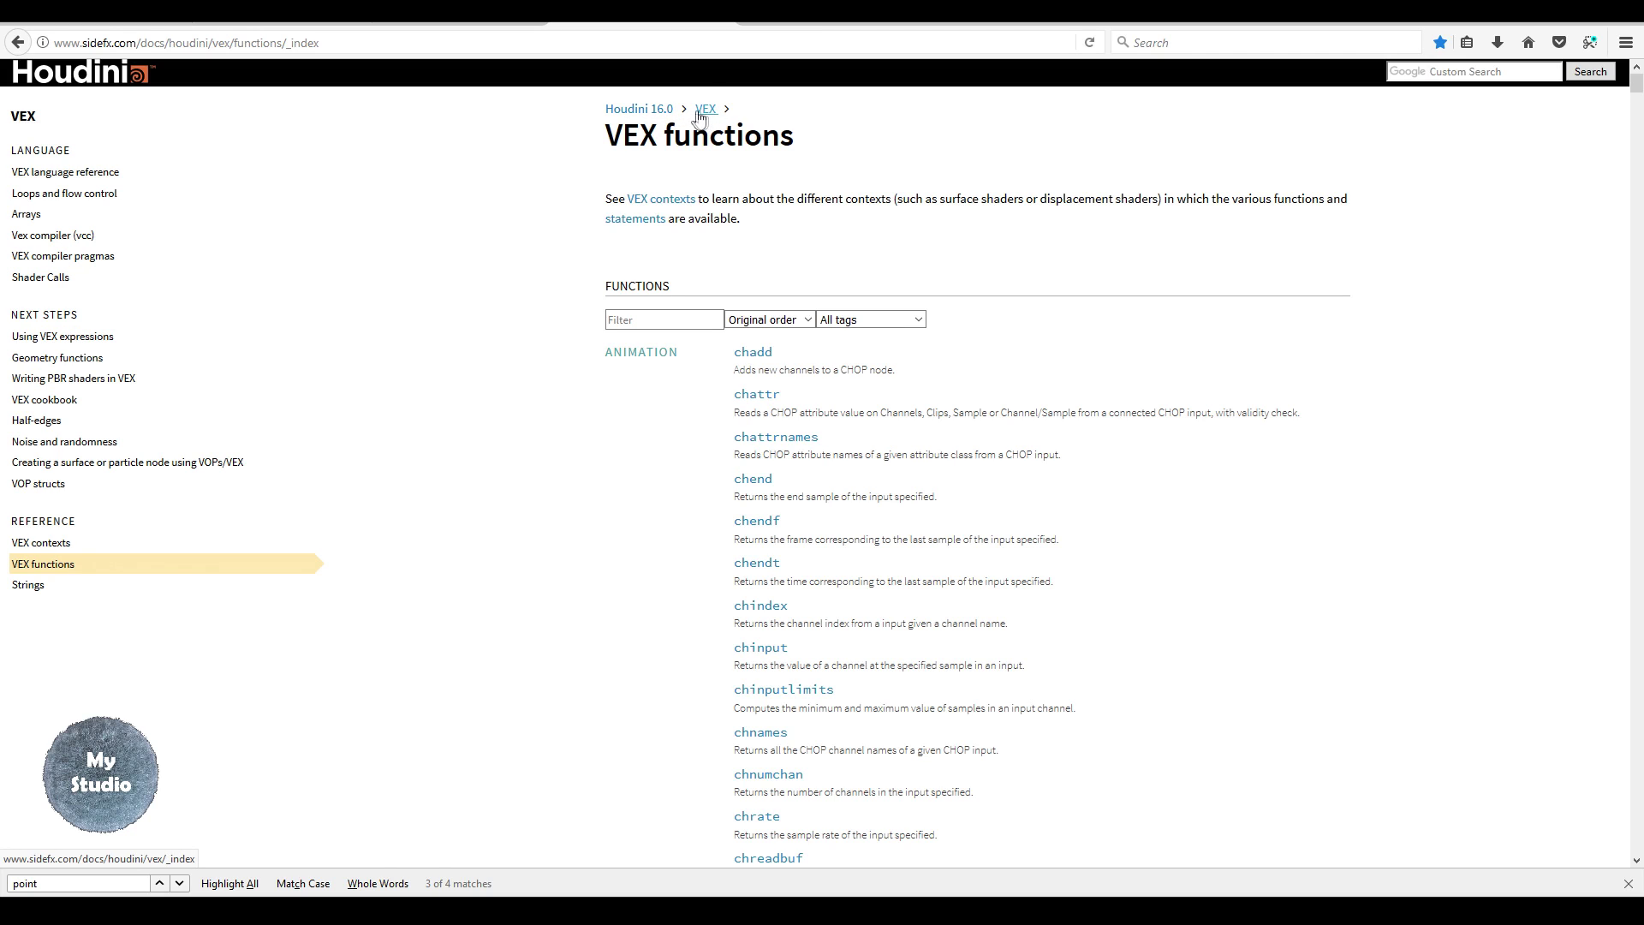
pyautogui.write('point')
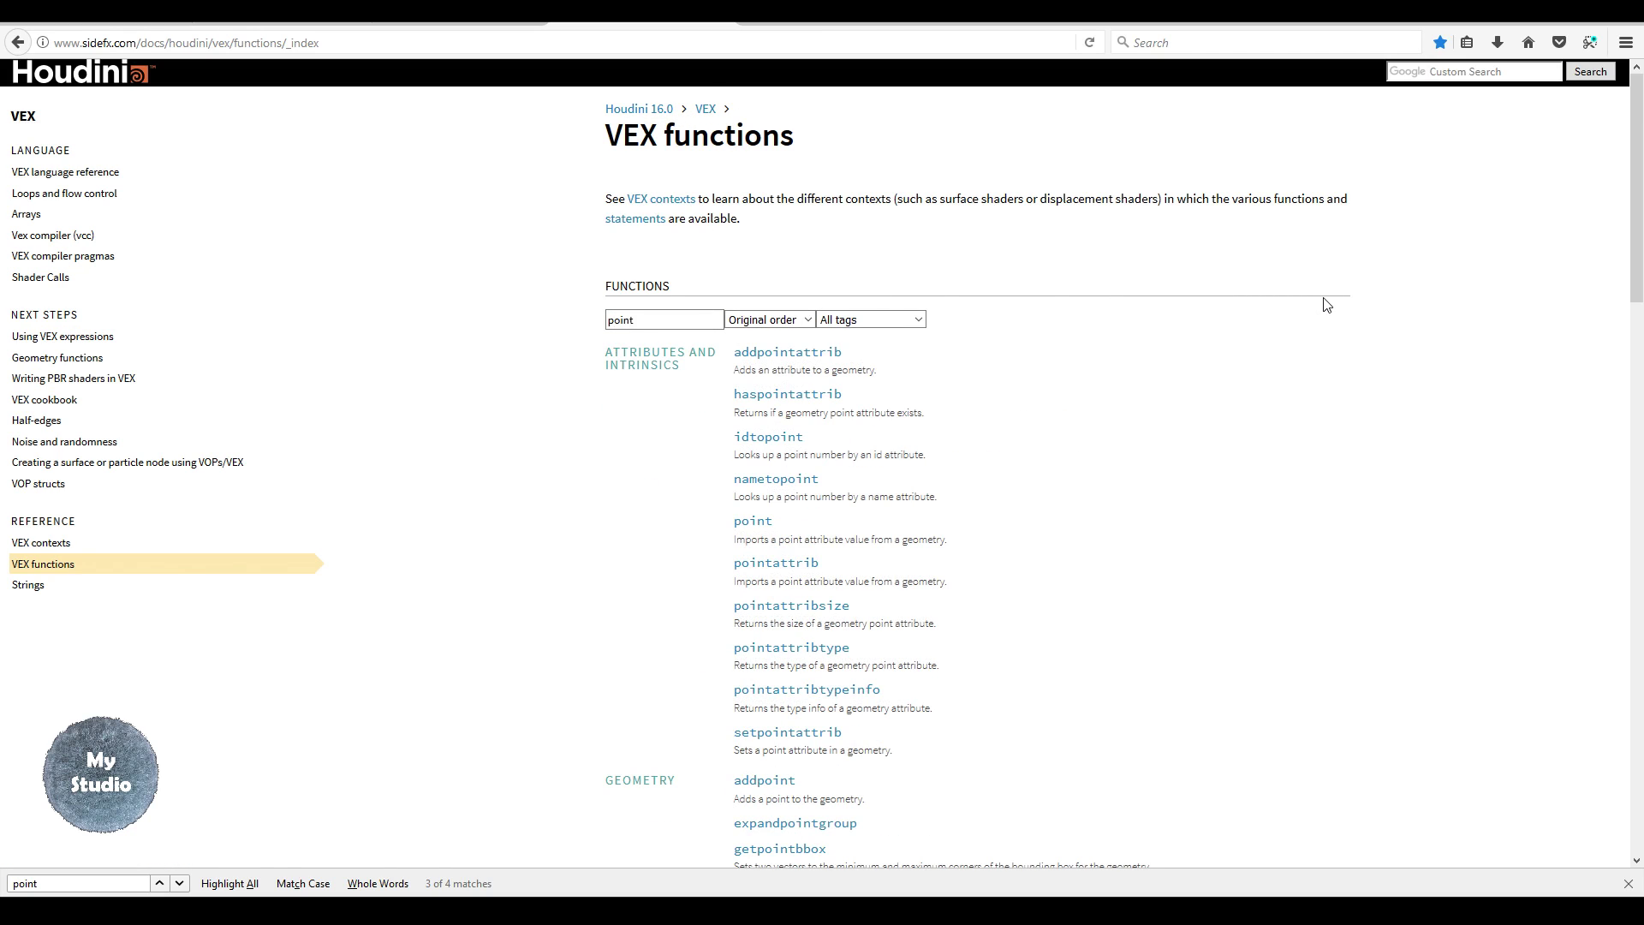
pyautogui.click(752, 521)
pyautogui.moveTo(729, 246); pyautogui.dragTo(771, 247)
pyautogui.moveTo(644, 246); pyautogui.dragTo(1098, 247)
pyautogui.moveTo(722, 246); pyautogui.dragTo(779, 242)
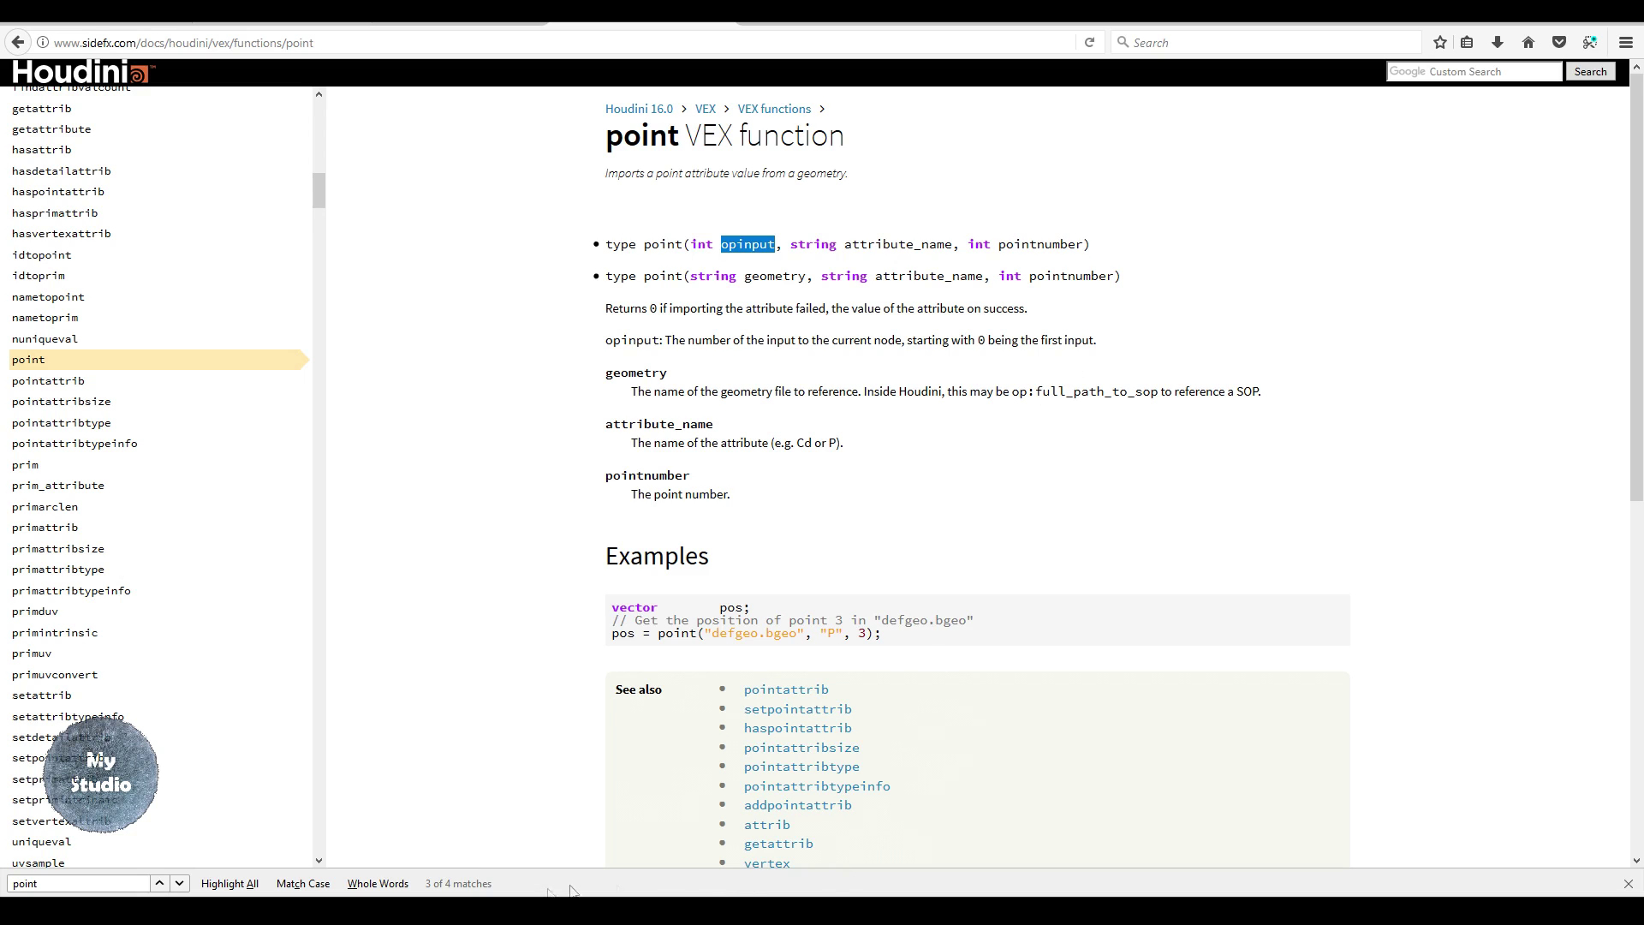
pyautogui.click(571, 909)
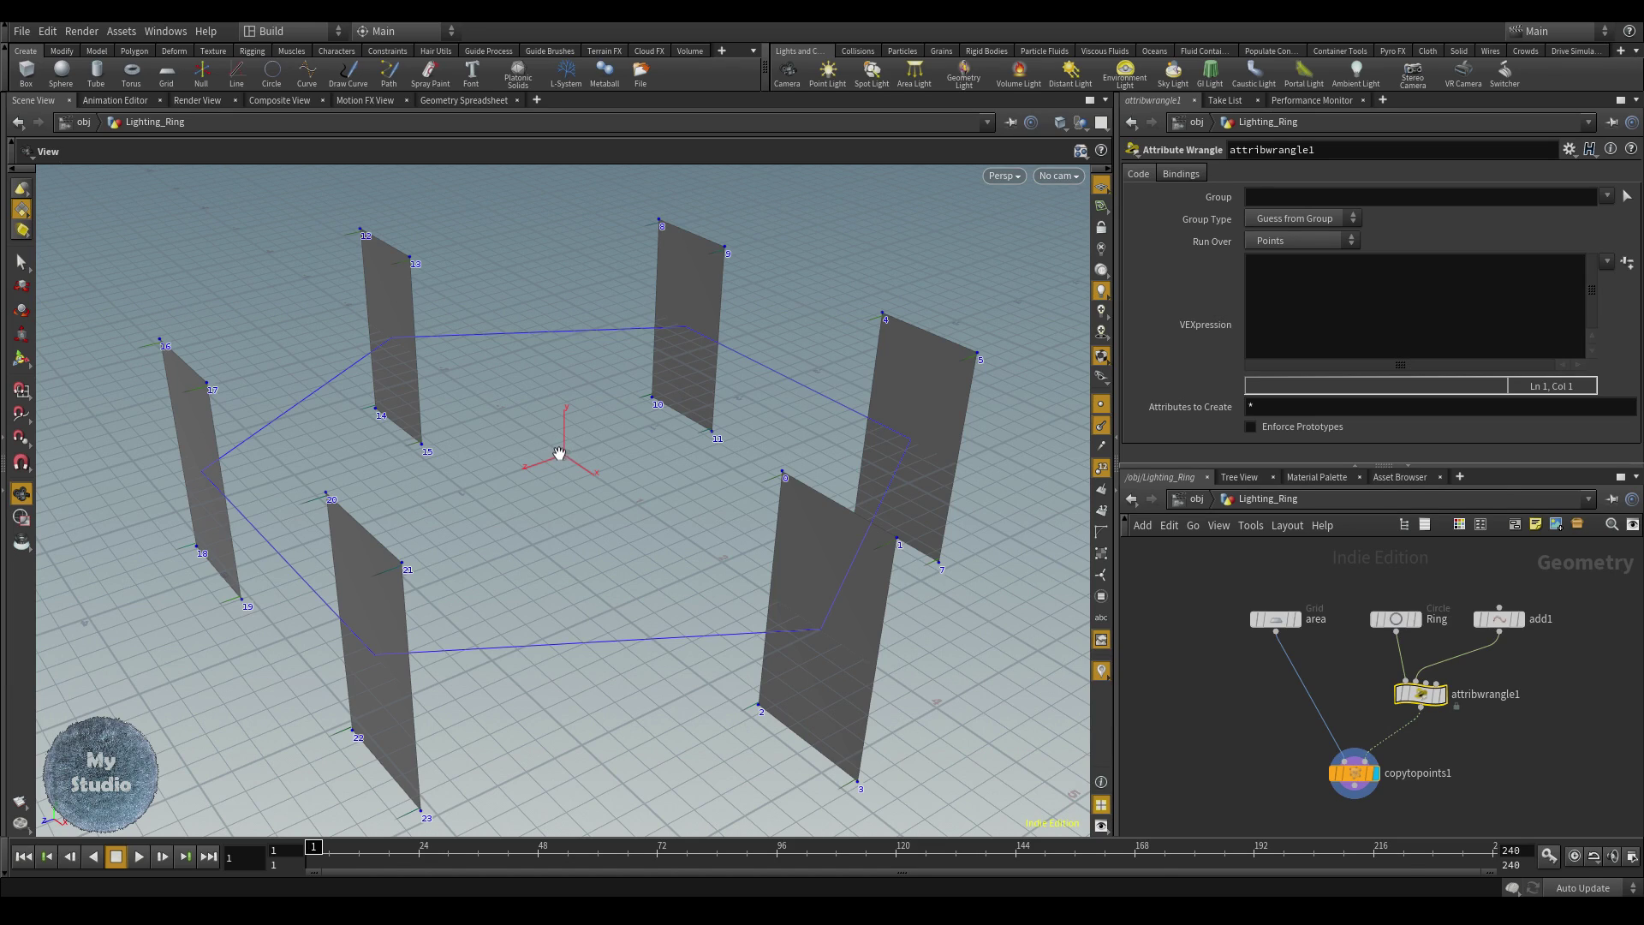
# - Rename the add1 node to origin
pyautogui.click(1542, 619)
pyautogui.write('origin')
pyautogui.press('Return')
# - Begin the wrangle VEXpression with '@N = point('
pyautogui.scroll(3, 861, 582)
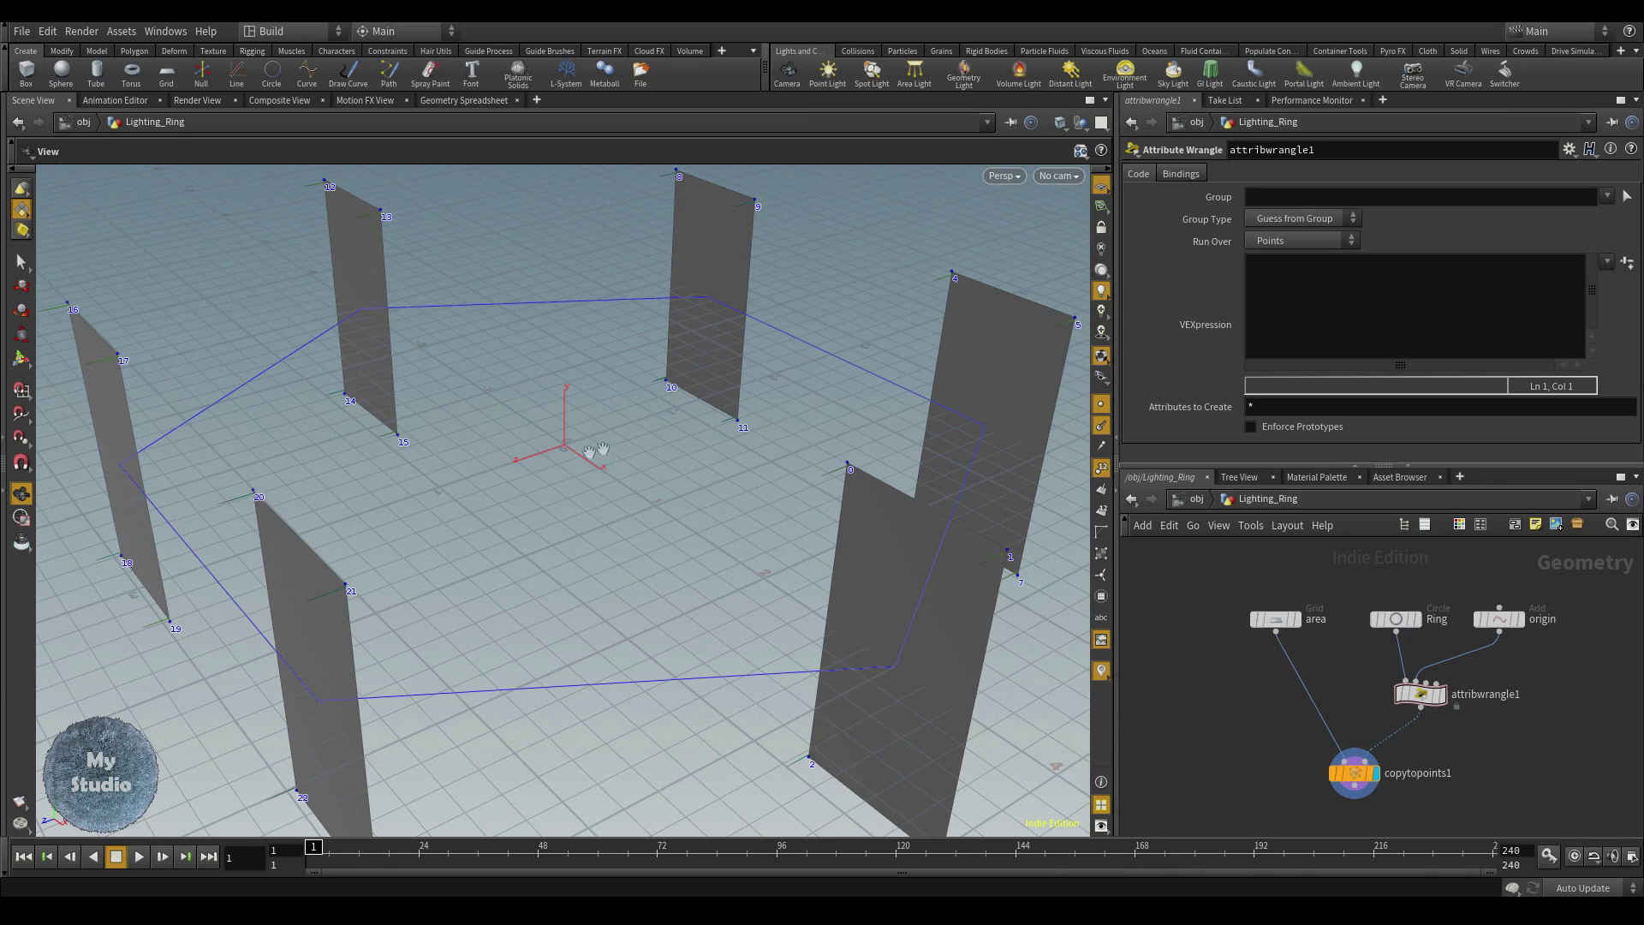
pyautogui.scroll(-2, 613, 427)
pyautogui.press('BackSpace')
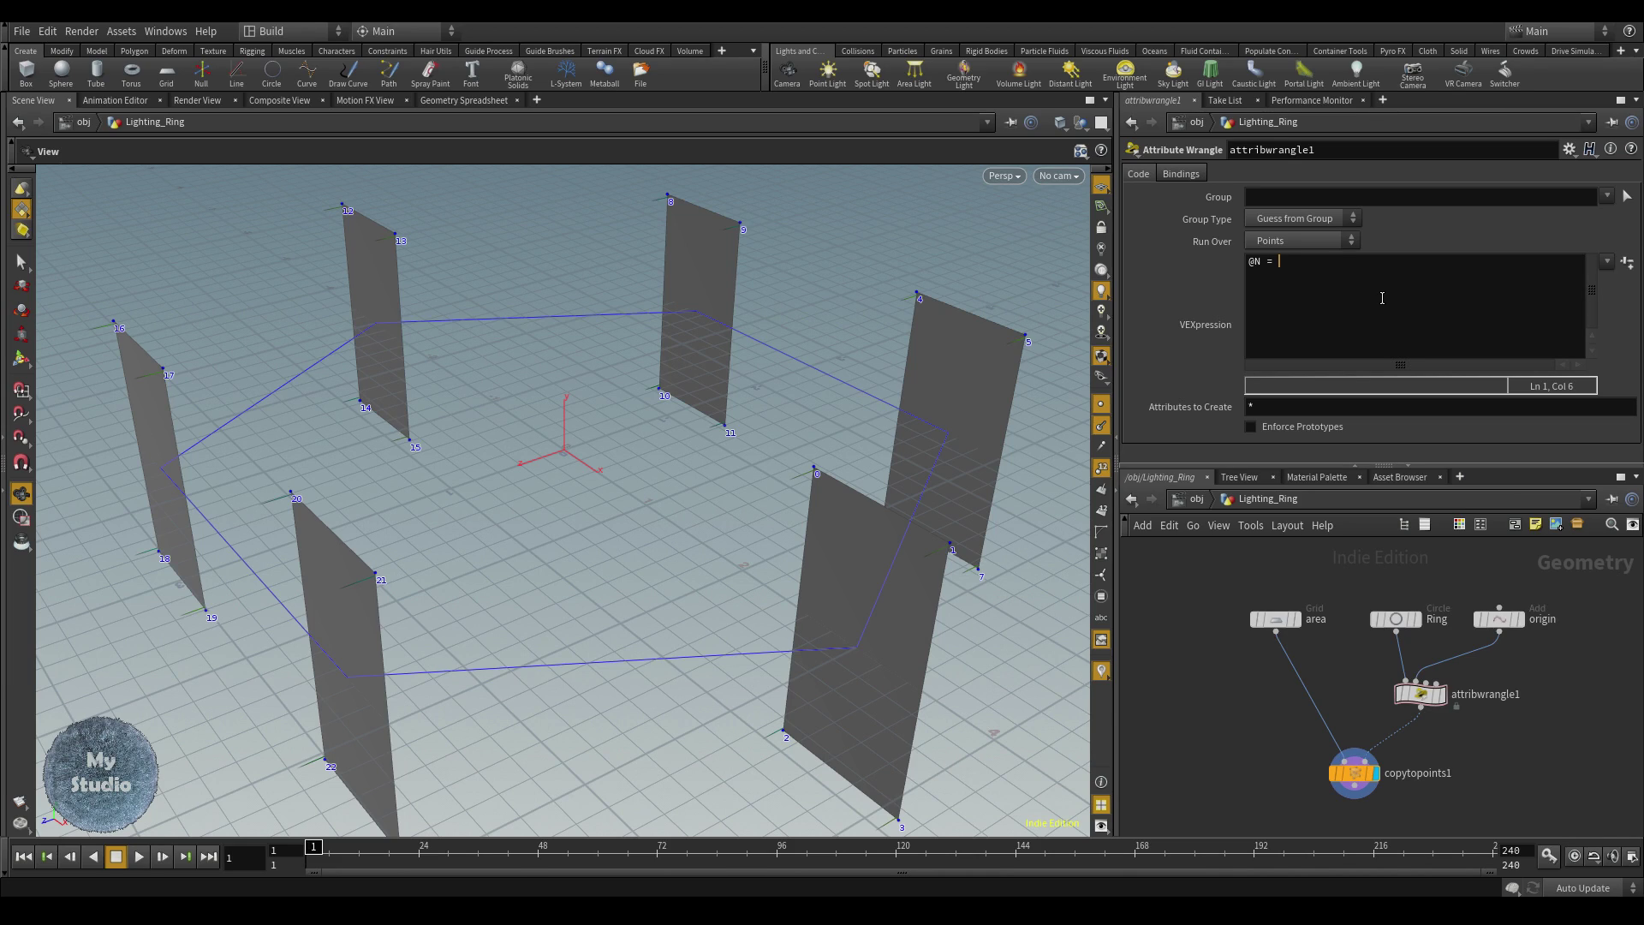
pyautogui.write('point')
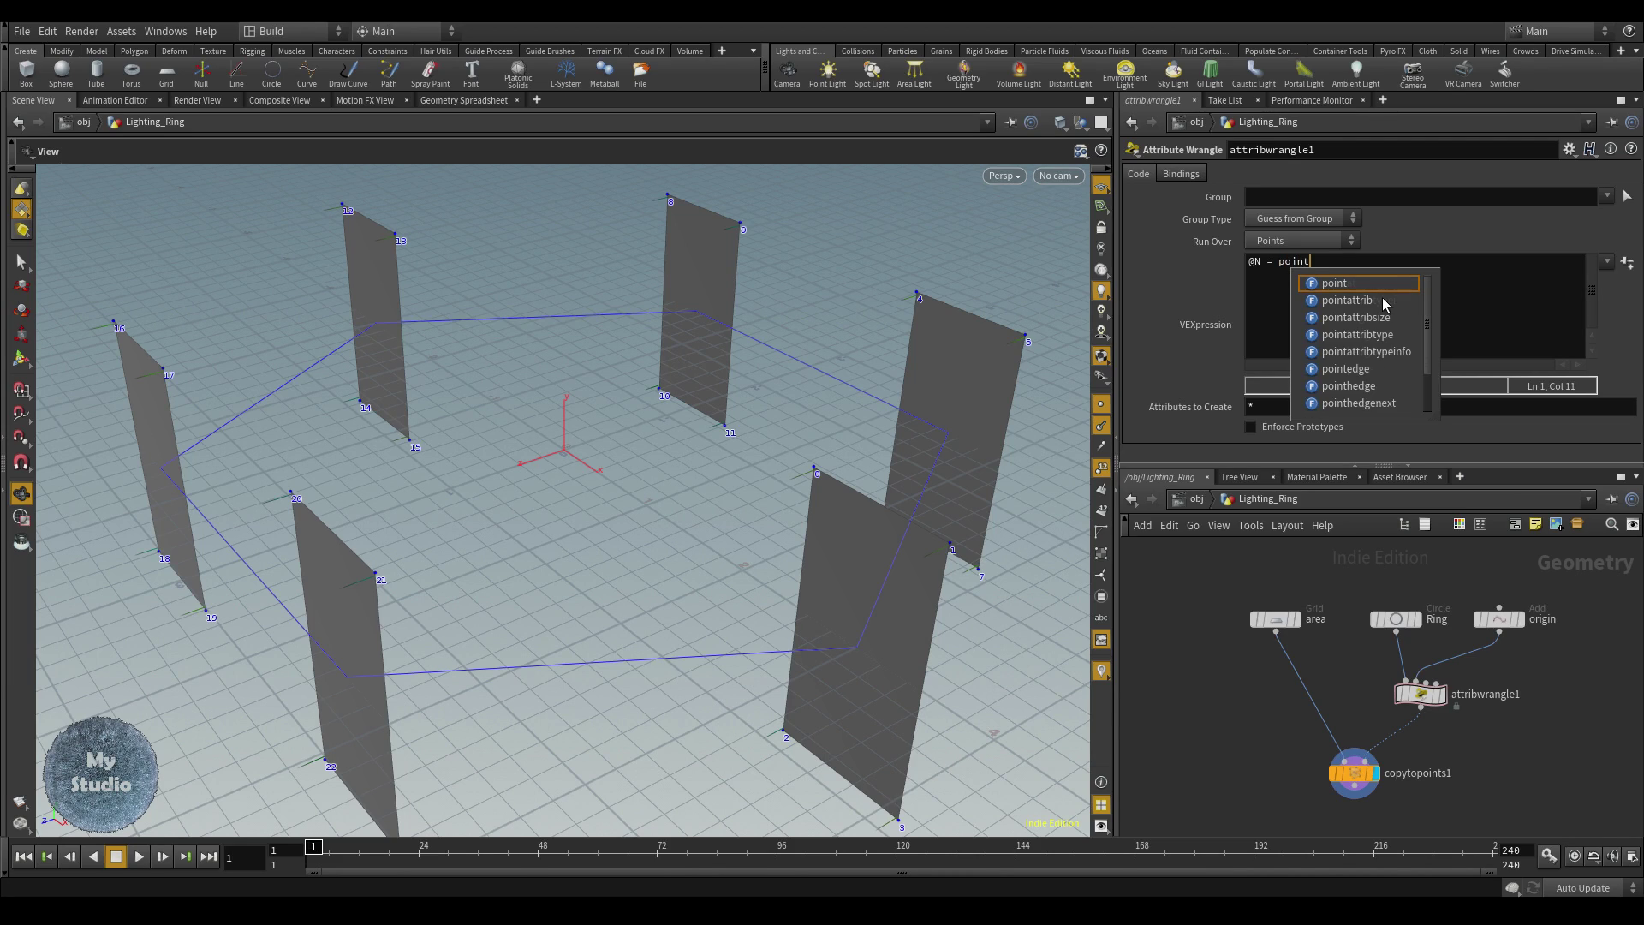
pyautogui.write('(')
pyautogui.scroll(5, 1456, 685)
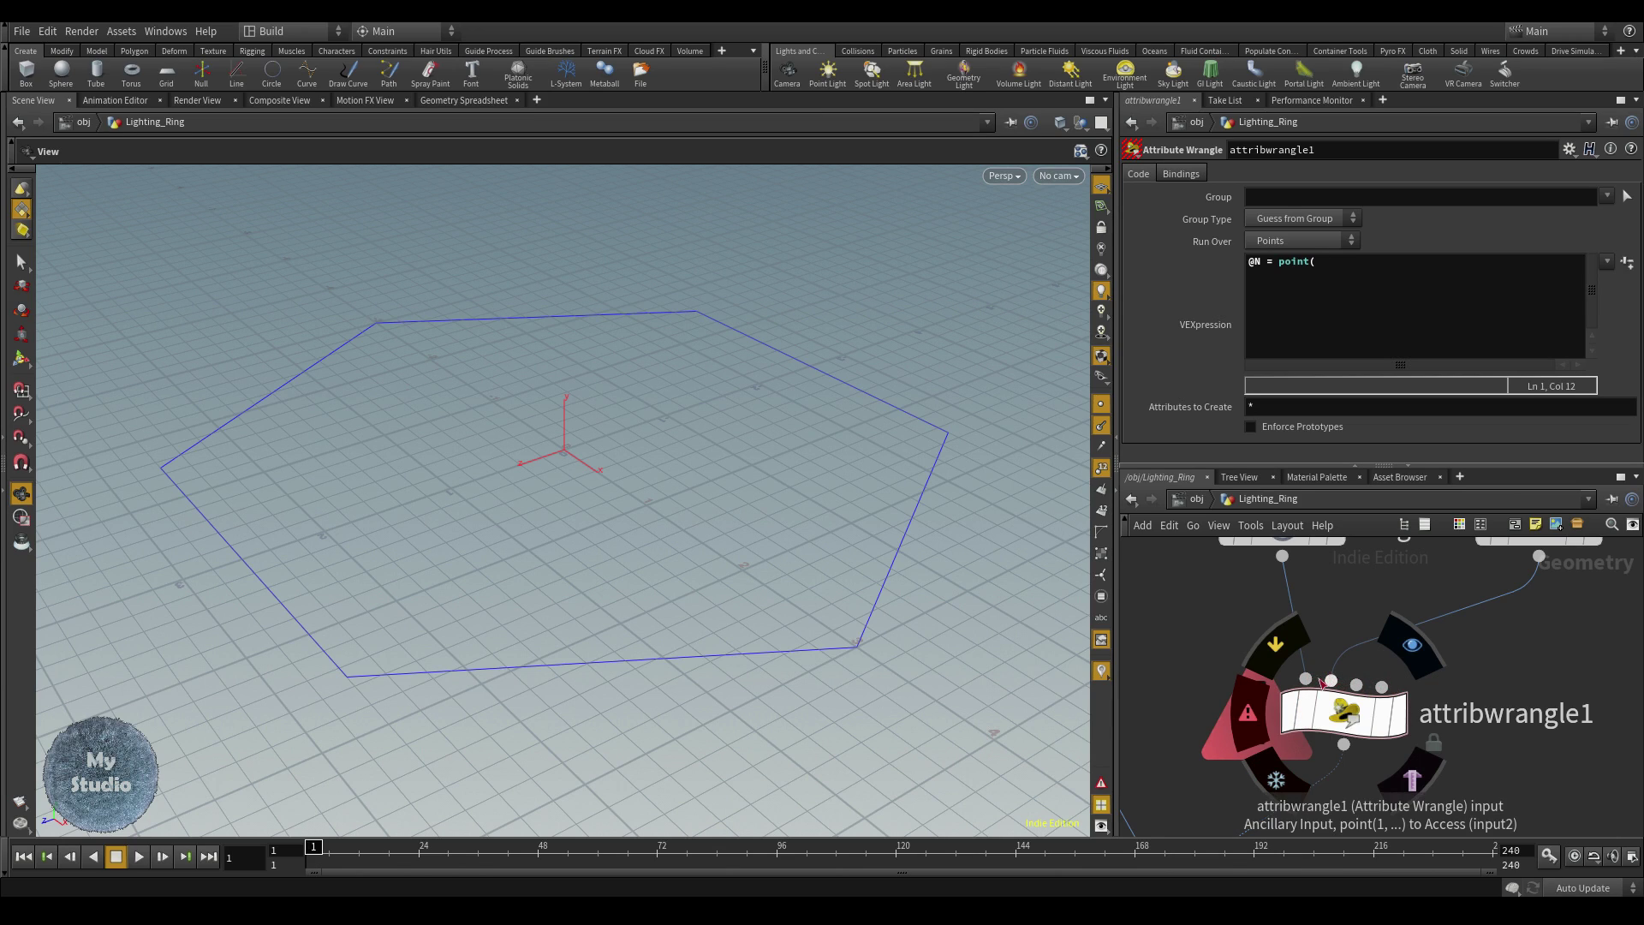
# - Complete the expression as '@N = point(1, "P", 0) - @P;' and apply it
pyautogui.scroll(-2, 1461, 630)
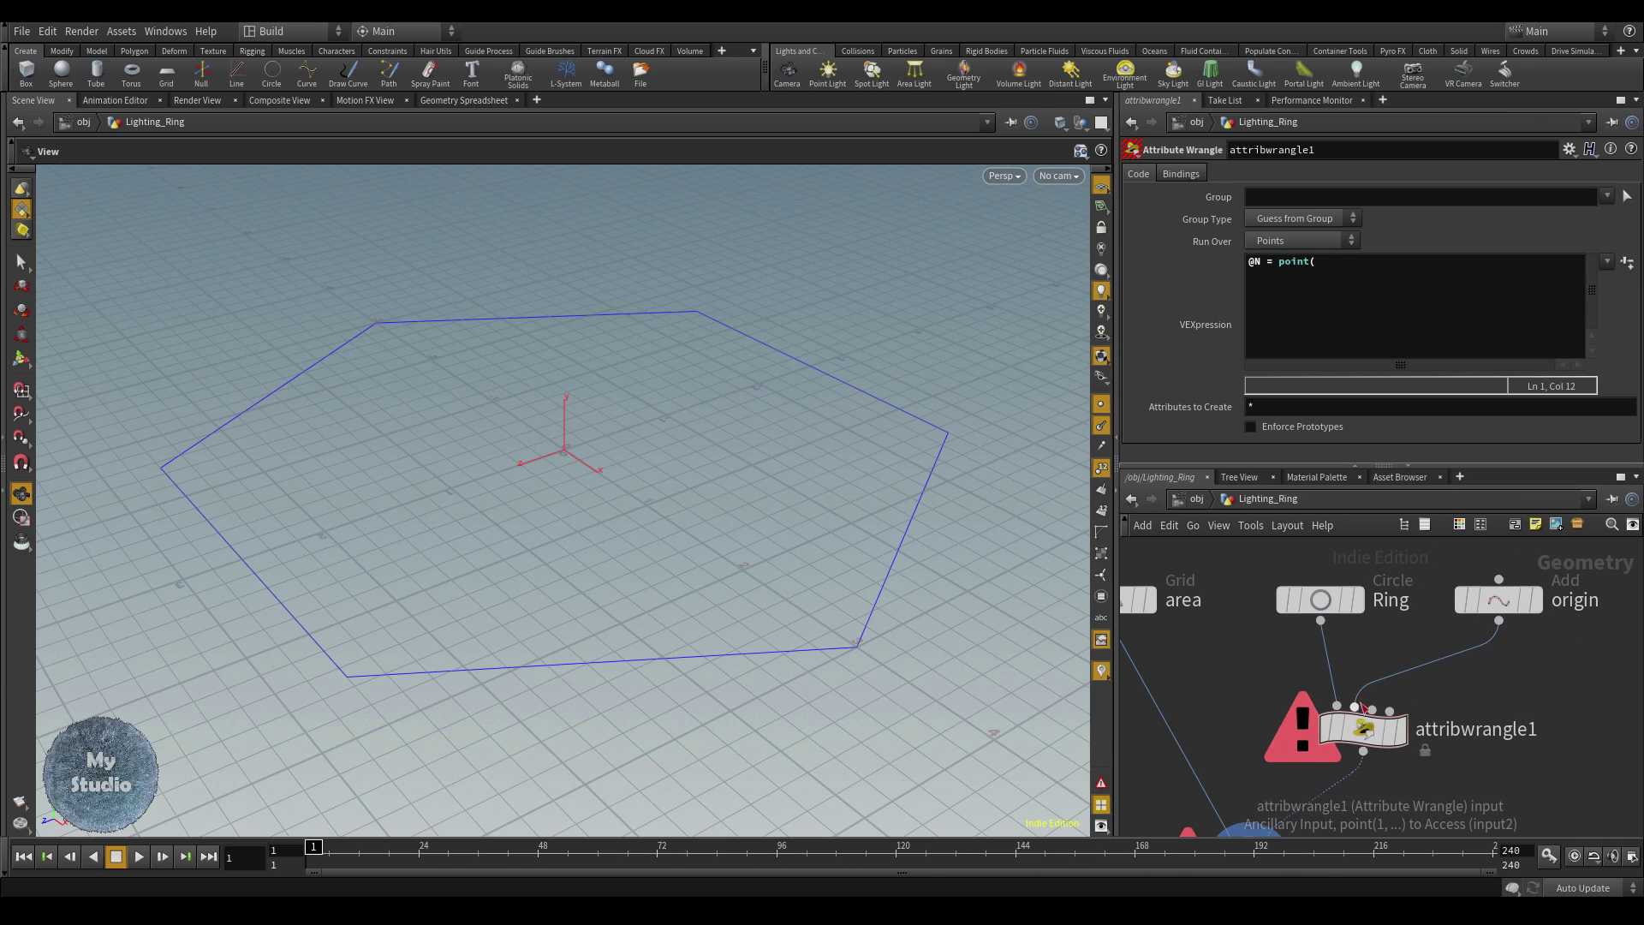
pyautogui.click(1327, 283)
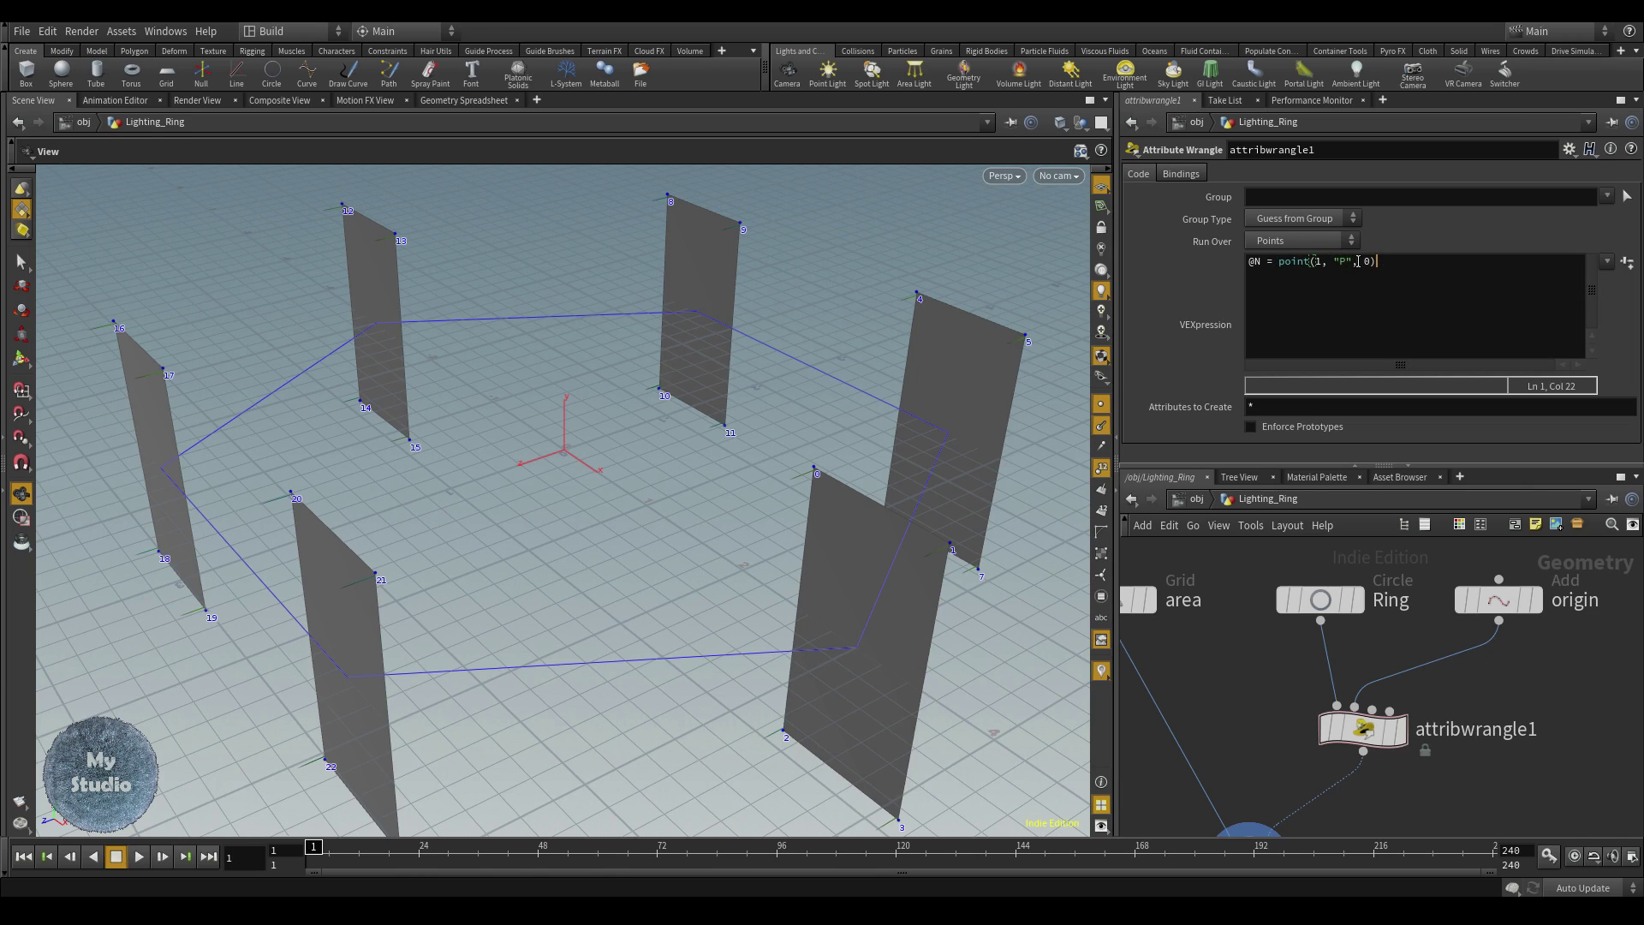
pyautogui.moveTo(1323, 599)
pyautogui.hotkey('ctrl', 'Return')
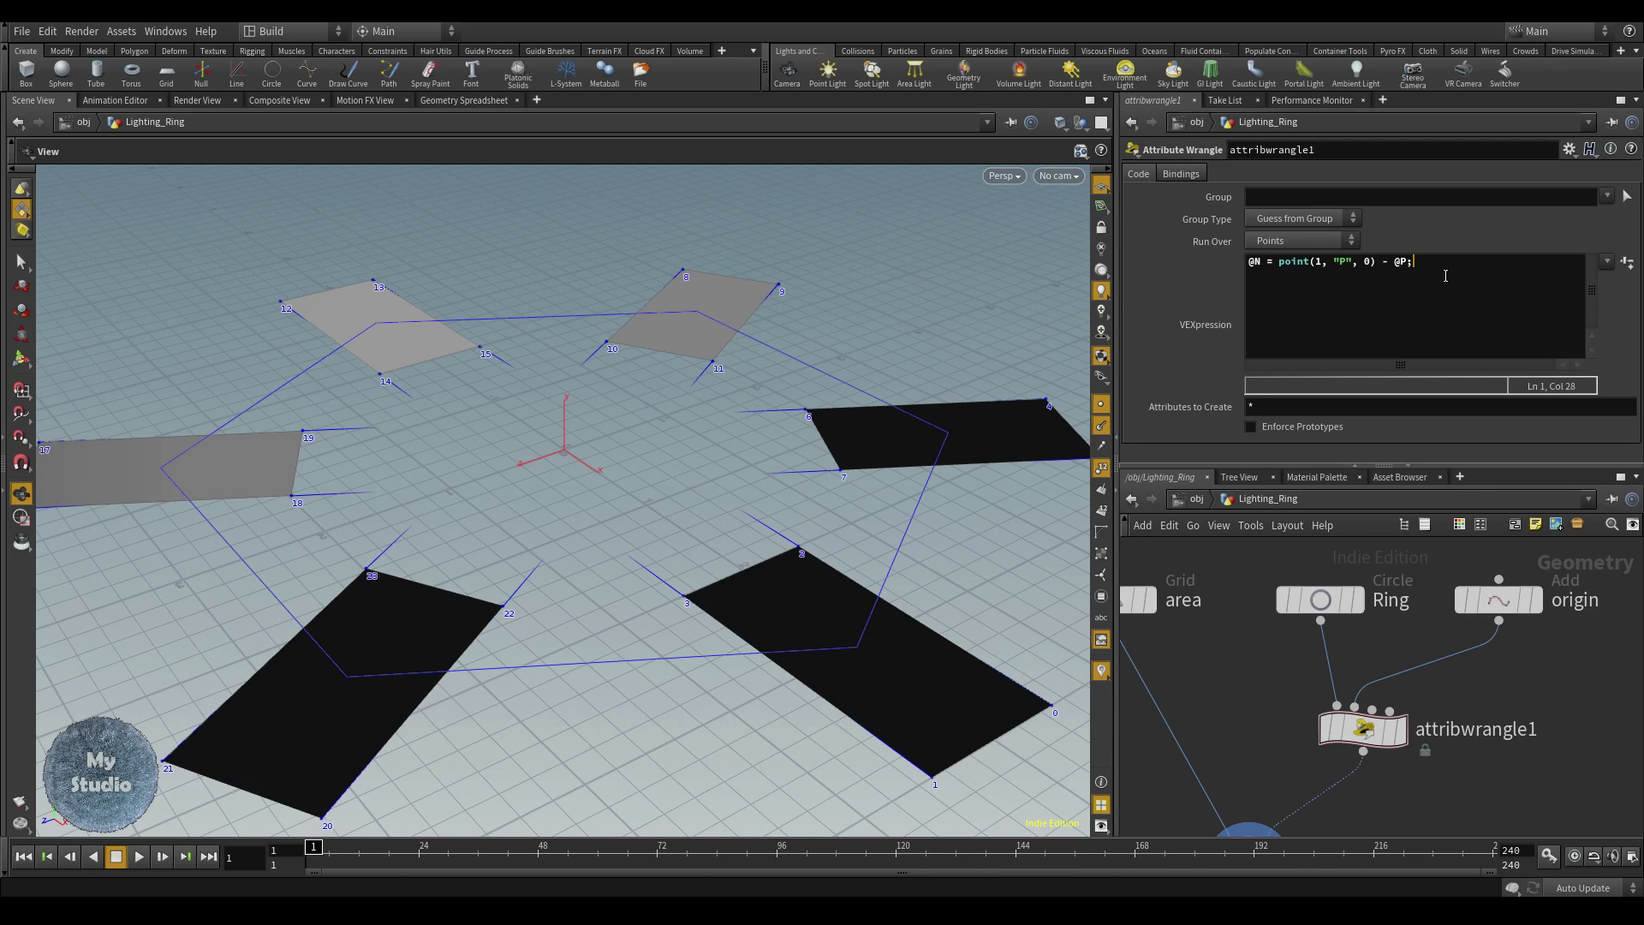
pyautogui.scroll(-3, 894, 465)
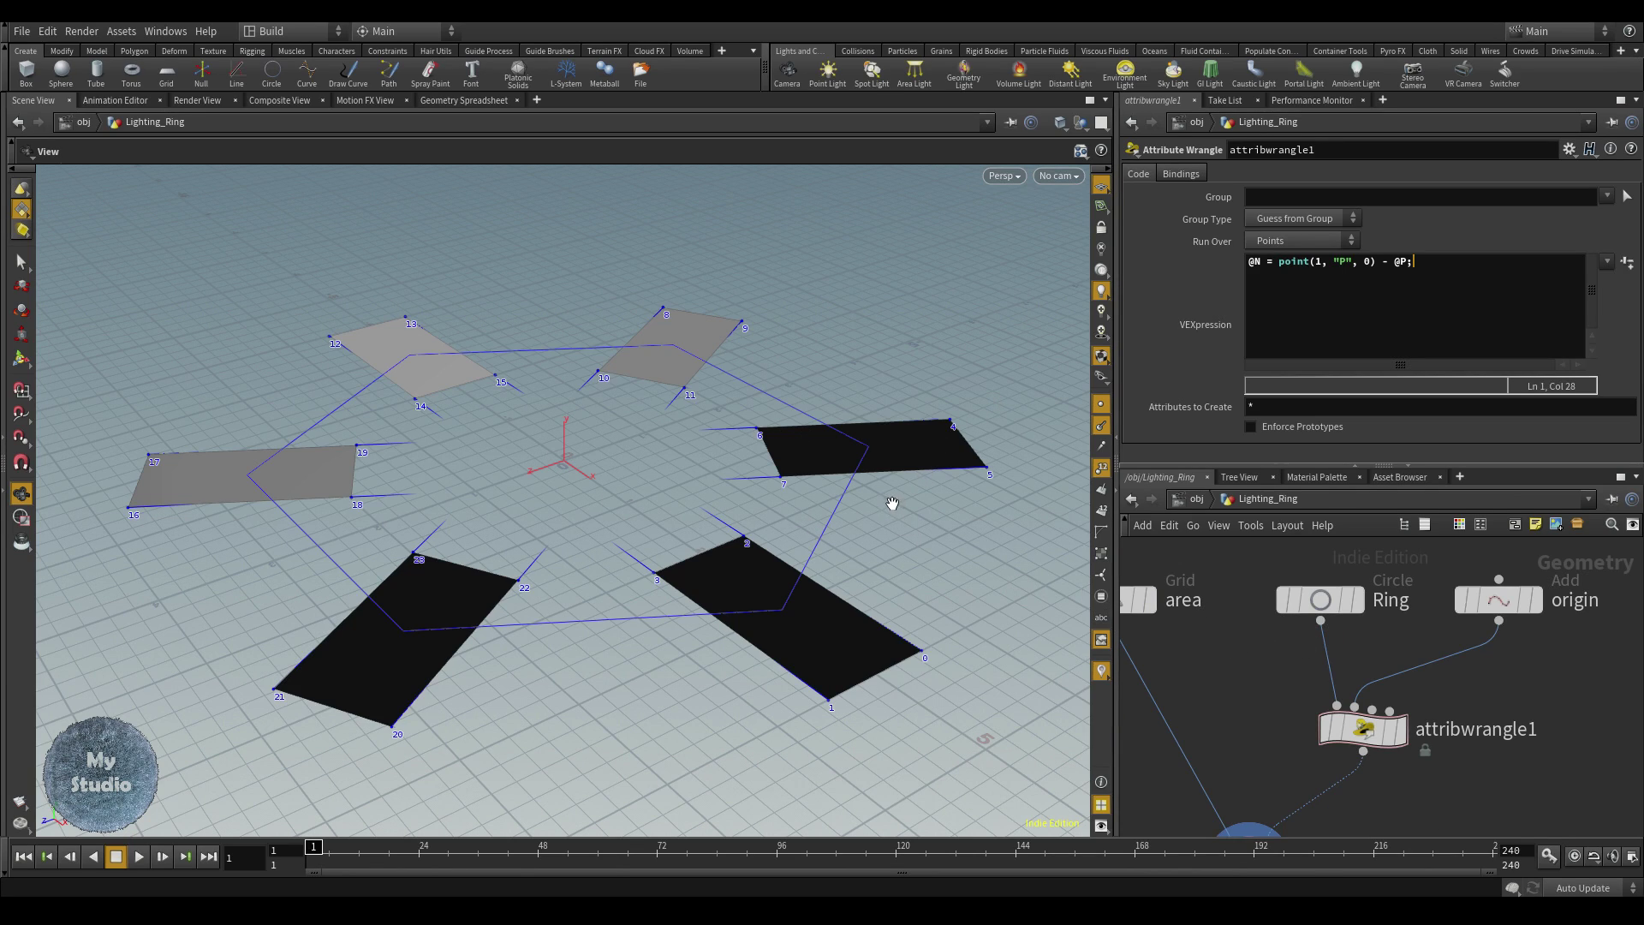
pyautogui.moveTo(1257, 663); pyautogui.dragTo(1335, 670, button='middle')
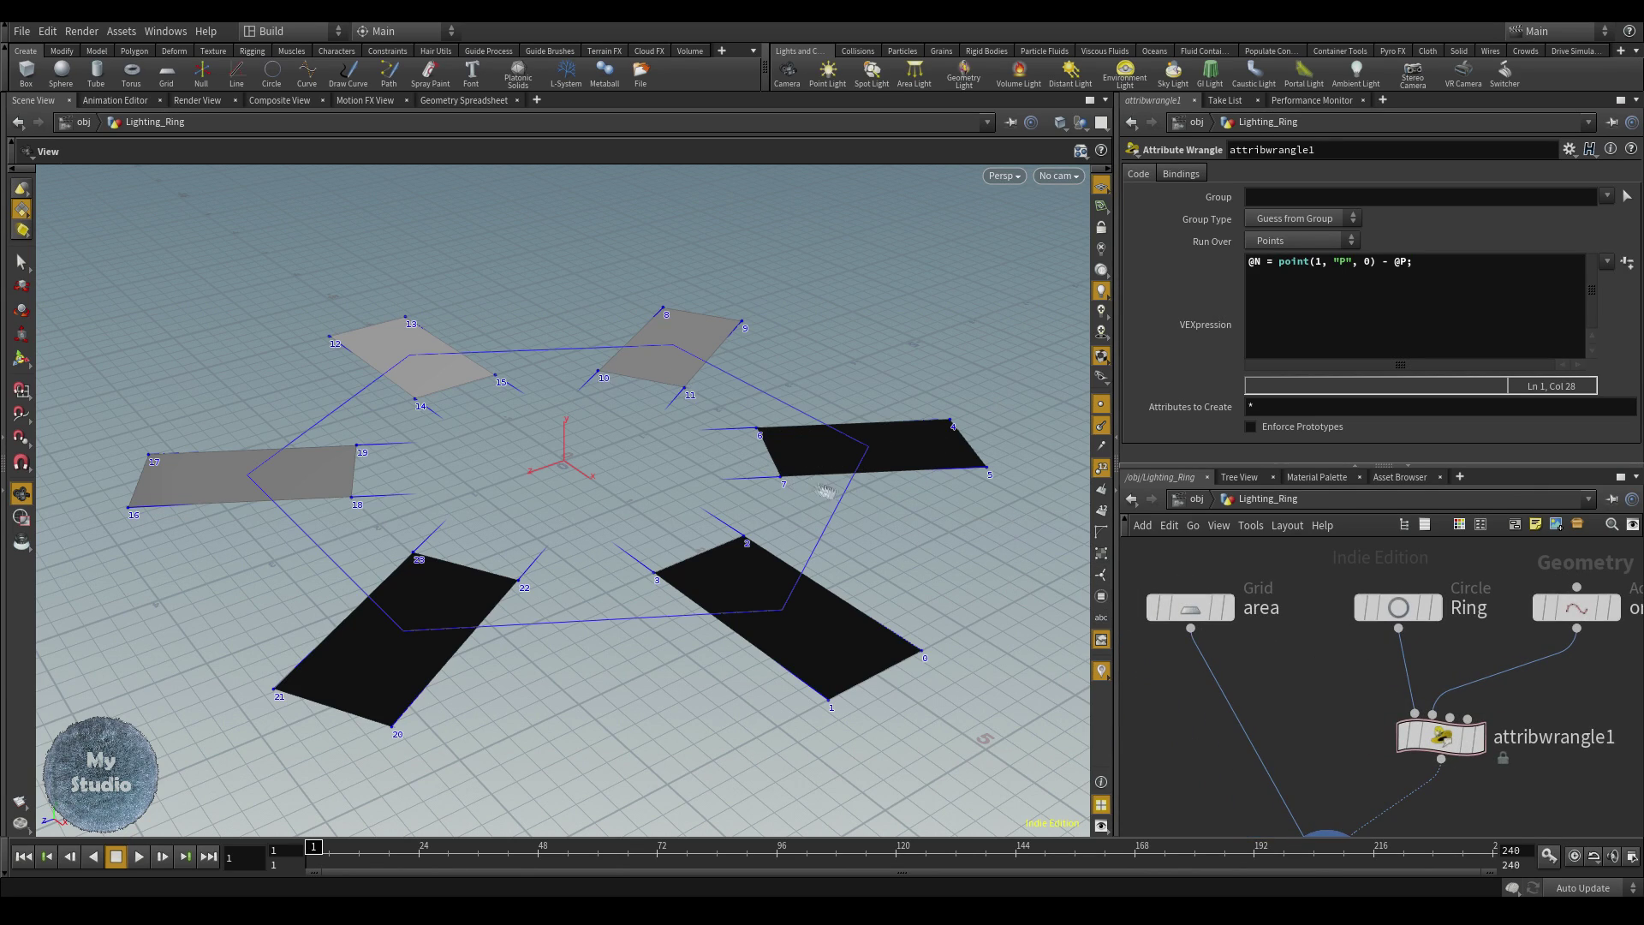
# - Create a Transform node via the node search
pyautogui.press('Tab')
pyautogui.write('trans')
pyautogui.press('Return')
pyautogui.click(1277, 680)
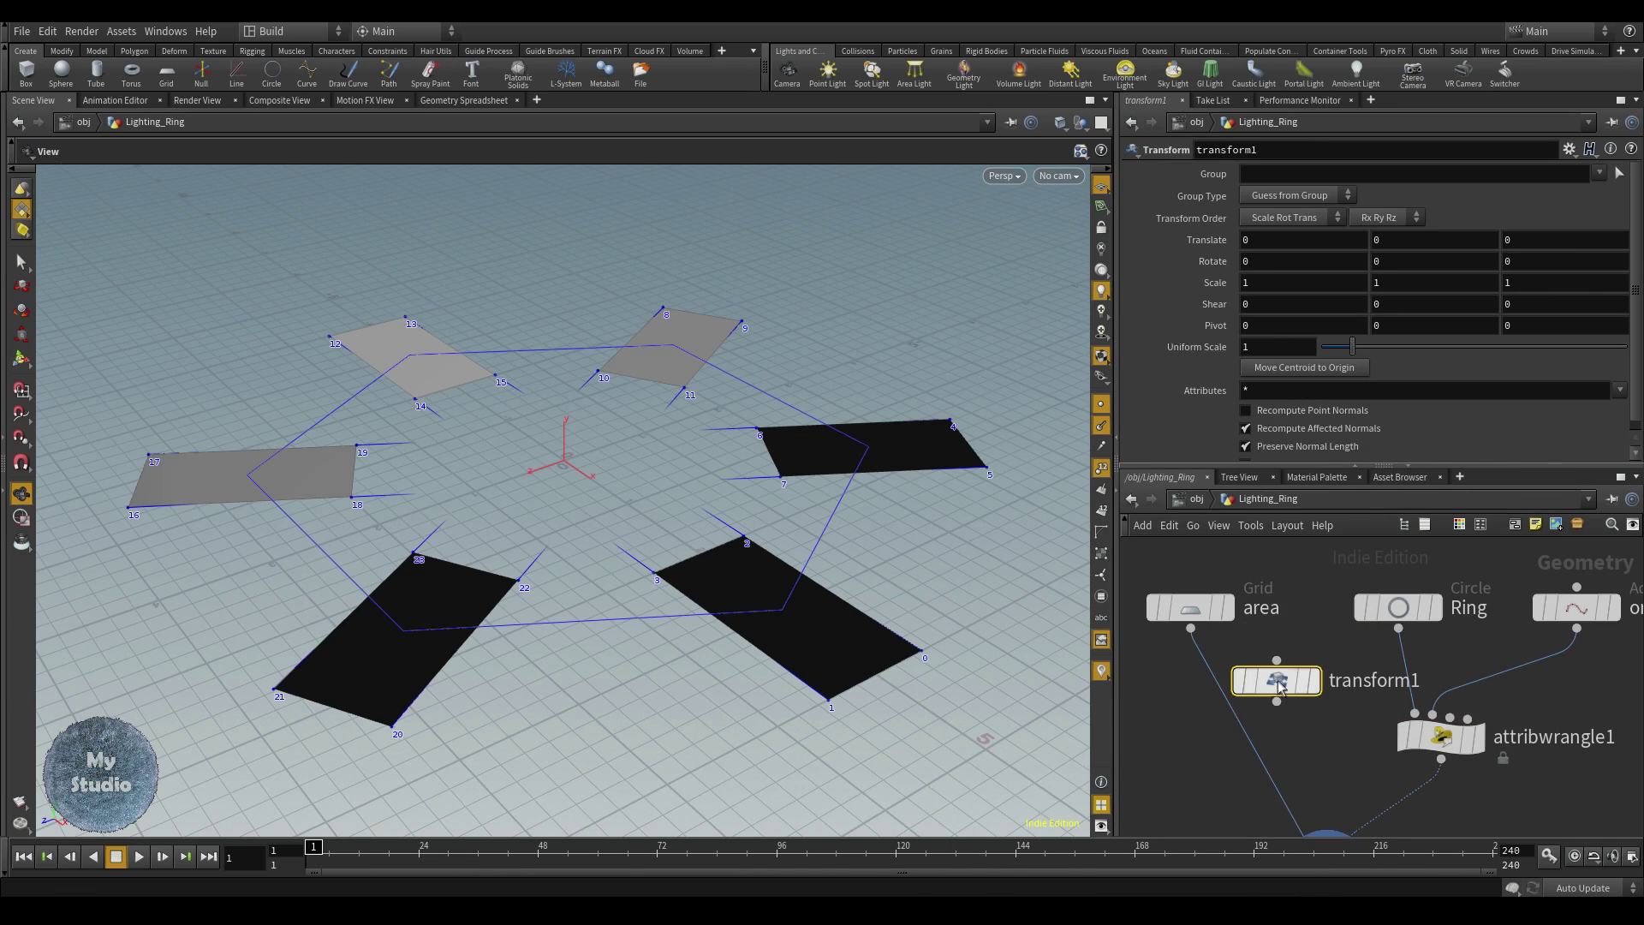
# - Set the area grid's orientation back to XY Plane
pyautogui.click(1211, 610)
pyautogui.click(1277, 218)
pyautogui.click(1274, 221)
# - Wire transform1 below area and rotate it about 36.8 degrees around X
pyautogui.moveTo(1279, 680); pyautogui.dragTo(1194, 709)
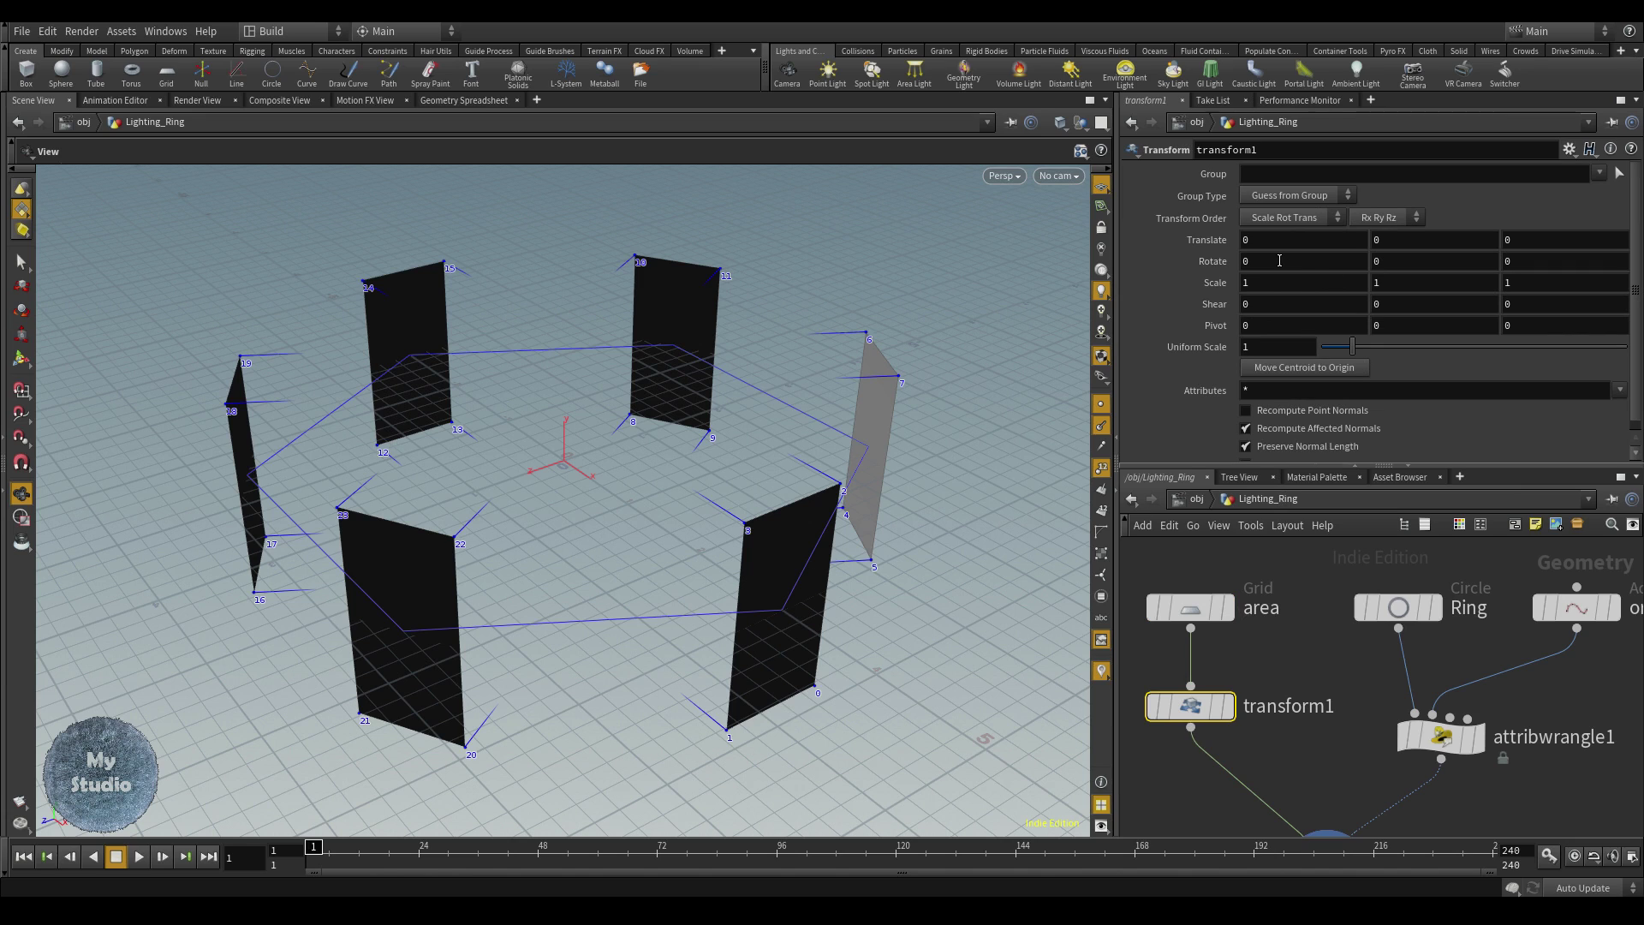
pyautogui.moveTo(1279, 261); pyautogui.dragTo(1595, 262, button='middle')
pyautogui.moveTo(622, 490); pyautogui.dragTo(613, 479, button='middle')
pyautogui.press('Tab')
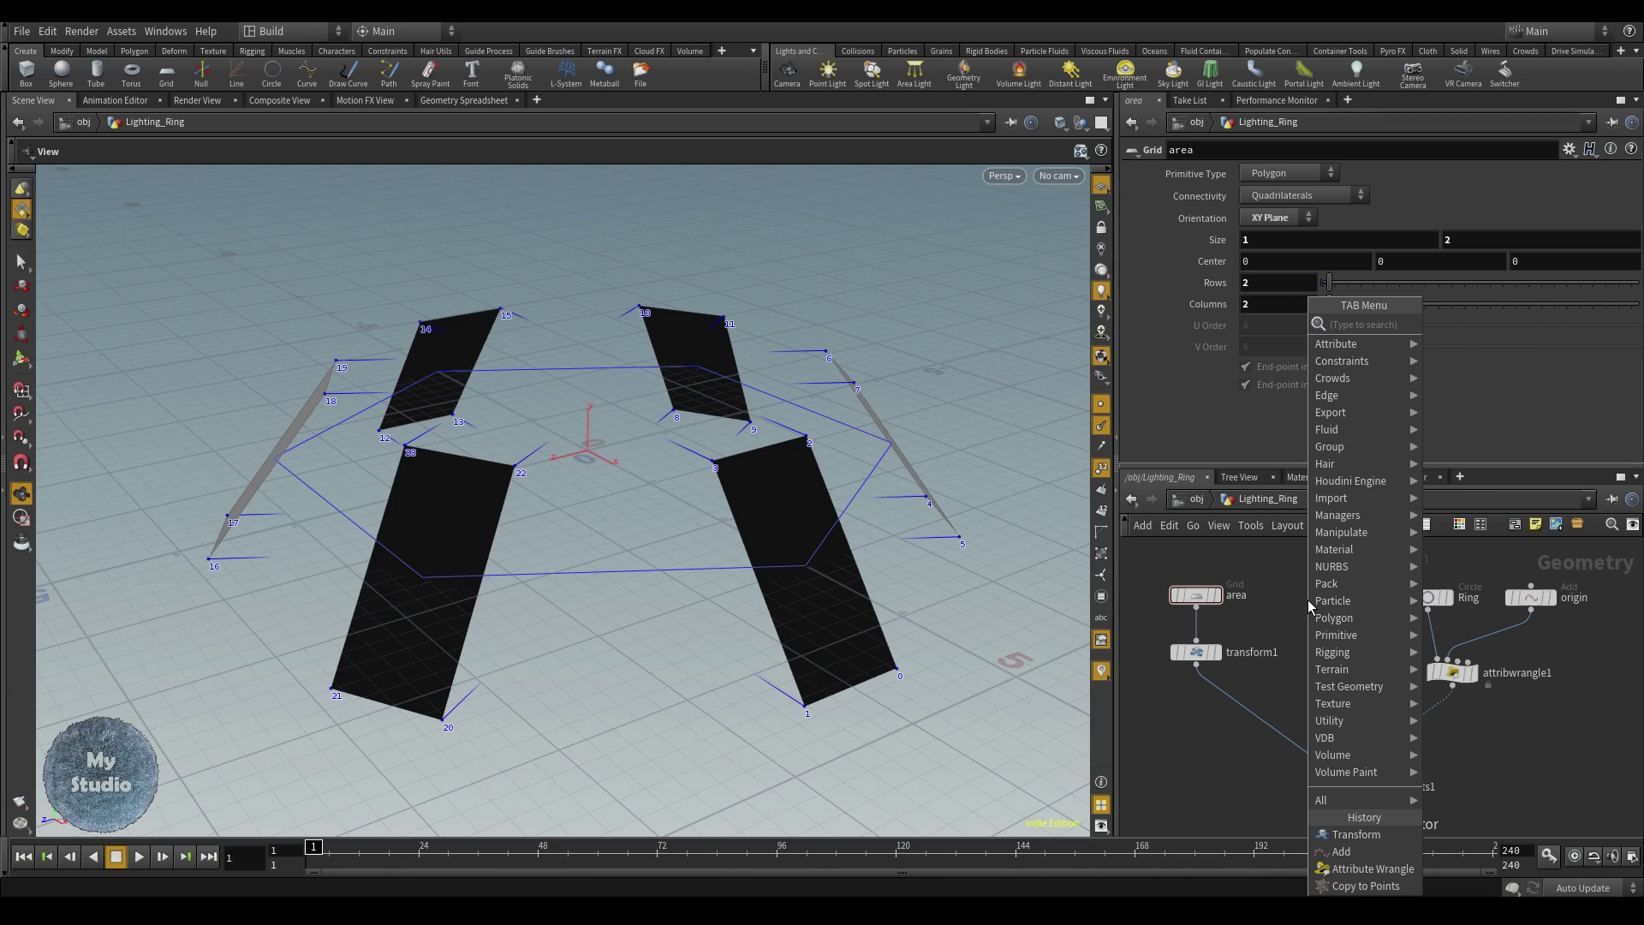
# - Add a Sphere node, sphere1, to the Lighting_Ring network
pyautogui.press('Escape')
pyautogui.press('p')
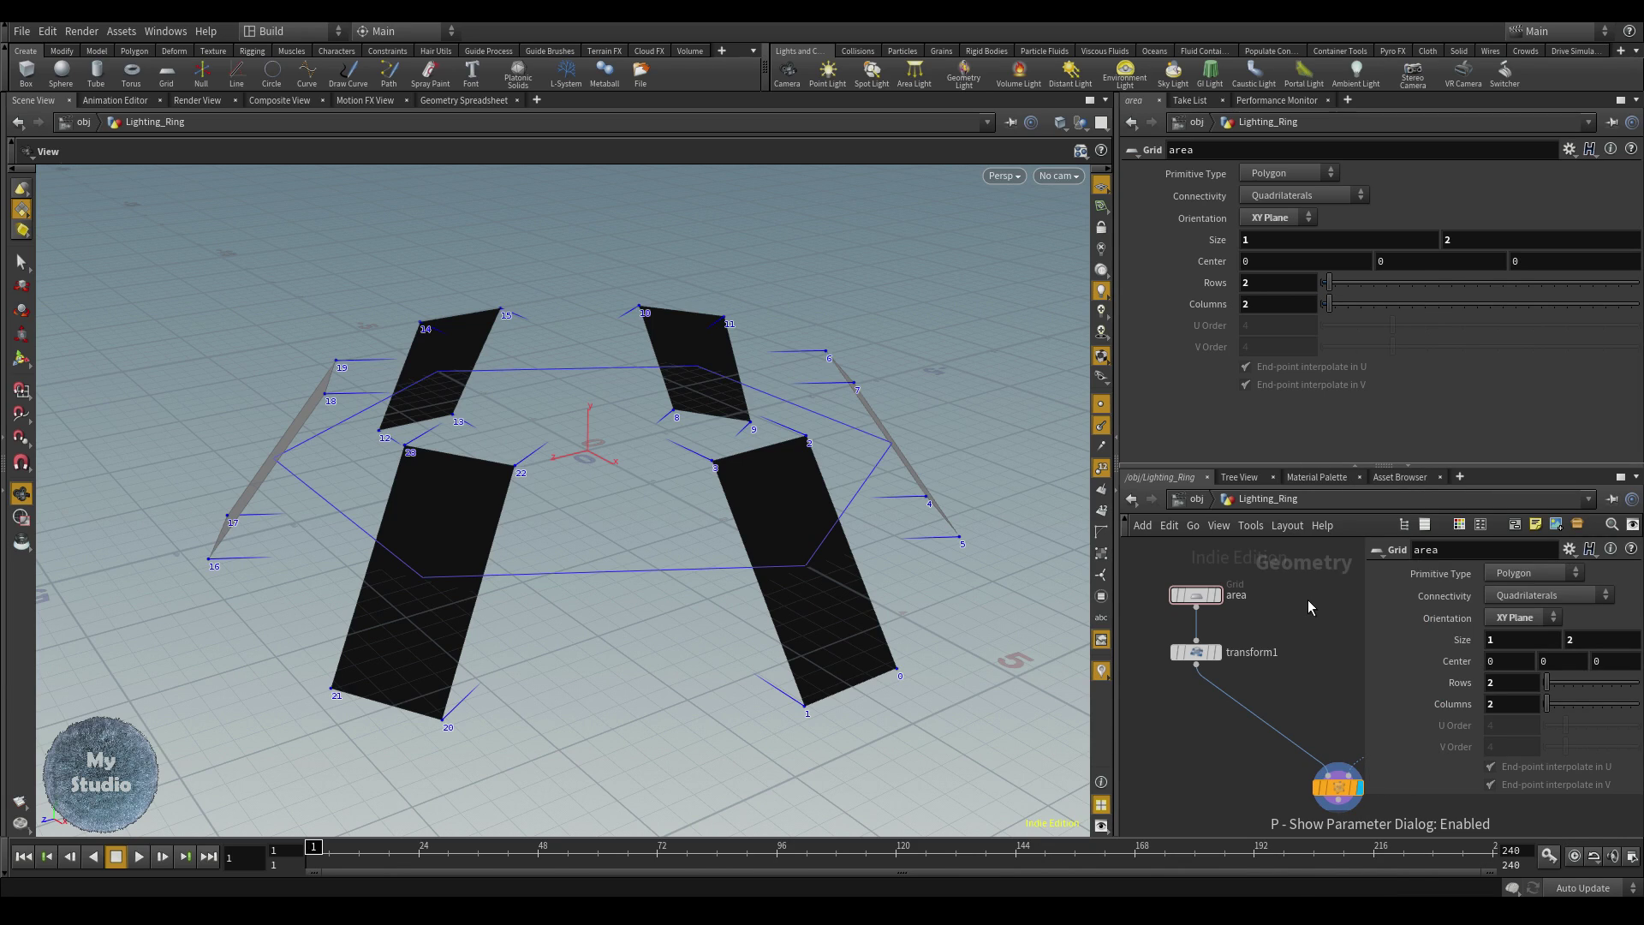
pyautogui.press('Tab')
pyautogui.write('ph')
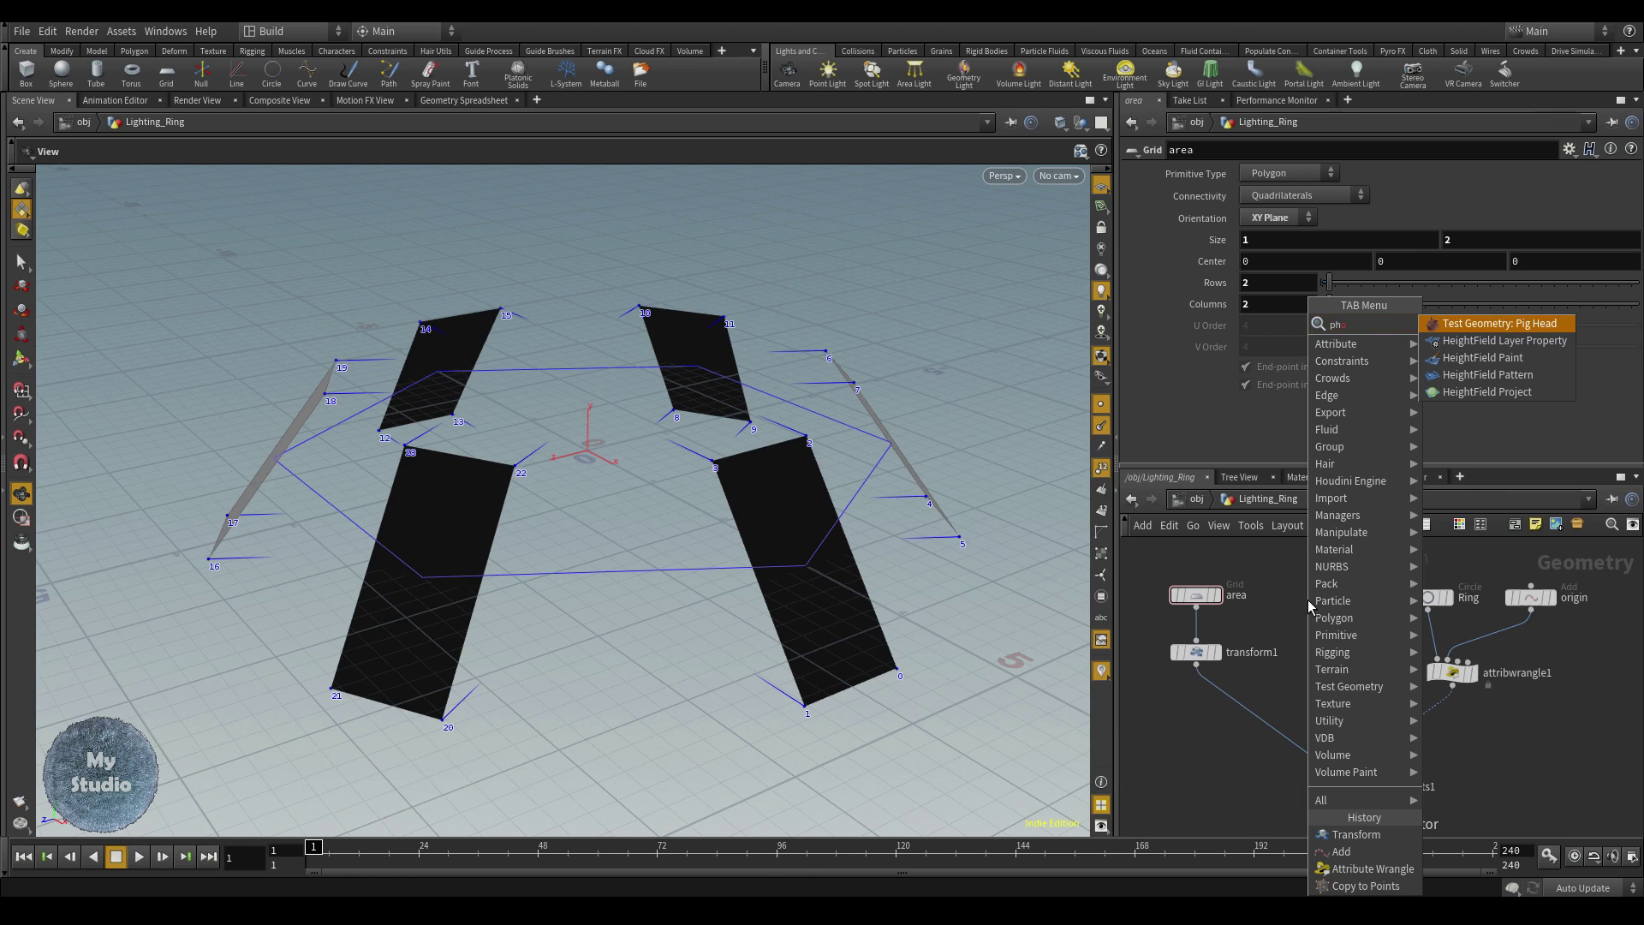
pyautogui.press('Escape')
pyautogui.press('Tab')
pyautogui.write('sph')
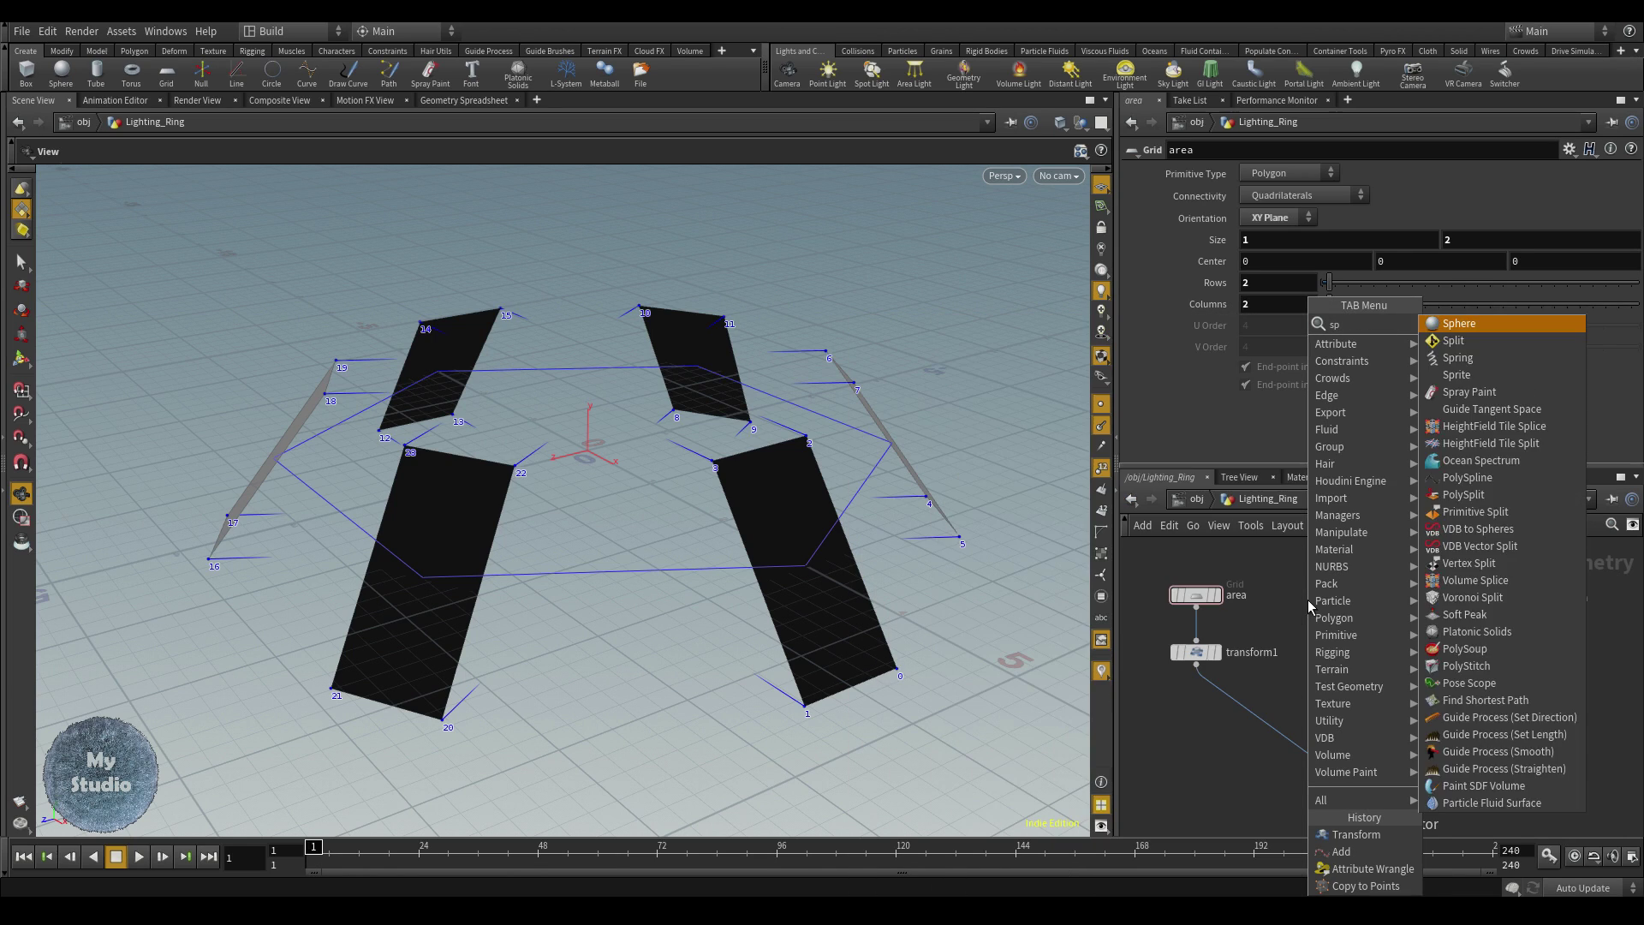
pyautogui.press('Return')
pyautogui.click(1326, 598)
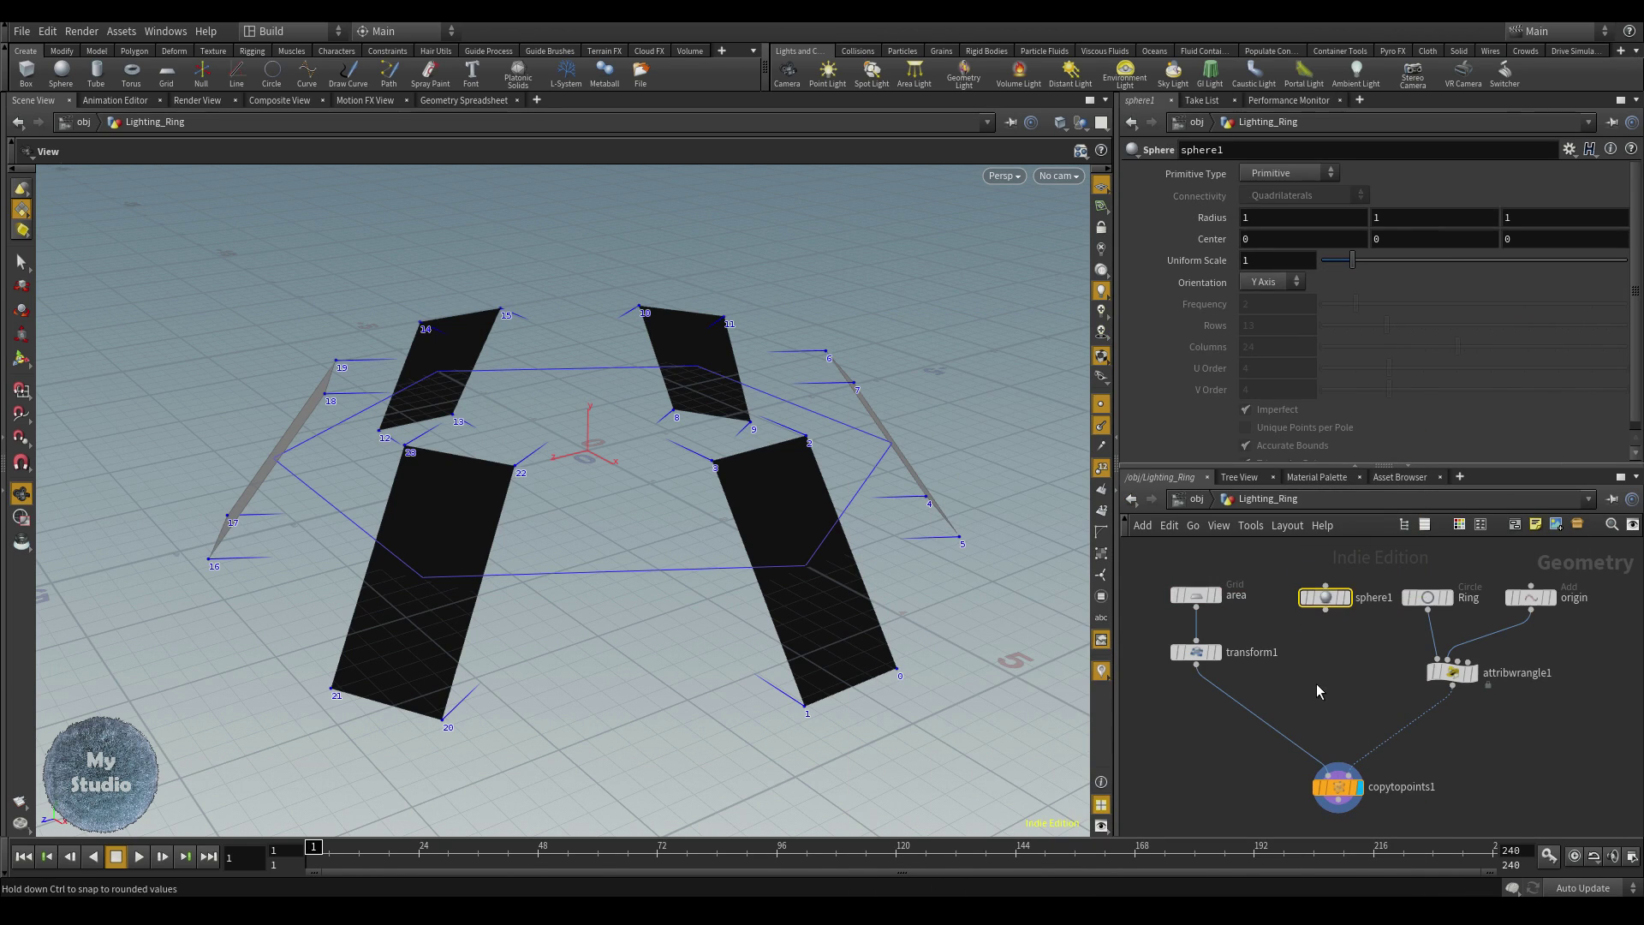
# - Insert switch1 on the wire before copytopoints1 and wire sphere1 into it as a second input
pyautogui.press('Tab')
pyautogui.write('swi')
pyautogui.click(1471, 308)
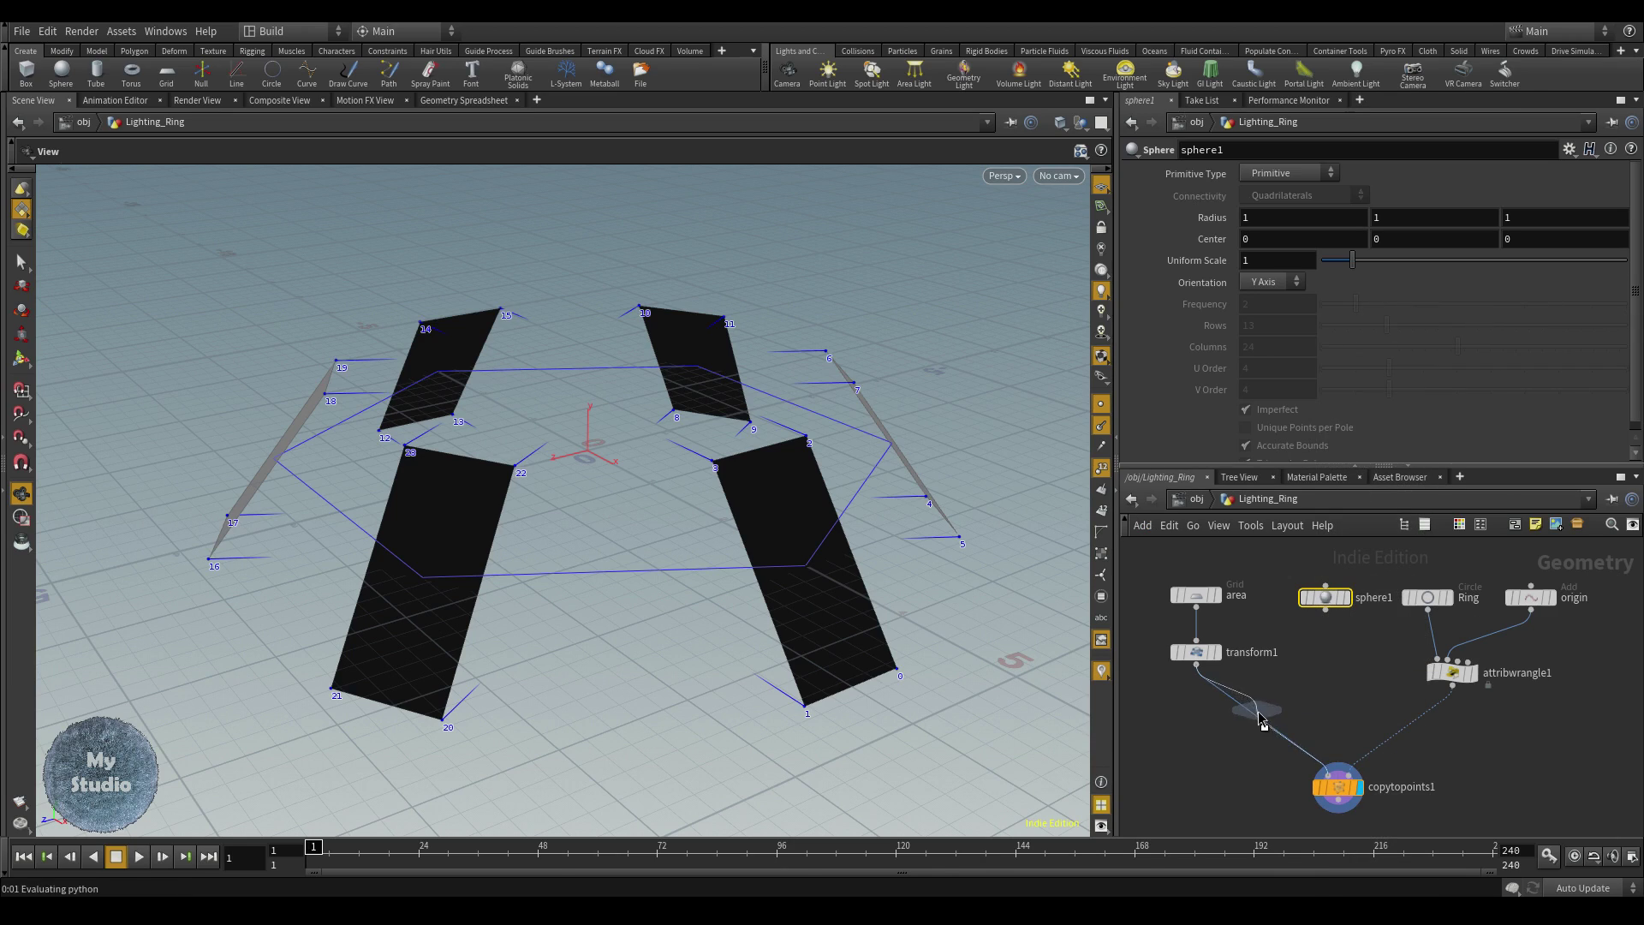
pyautogui.click(1293, 708)
pyautogui.moveTo(1325, 609); pyautogui.dragTo(1295, 696)
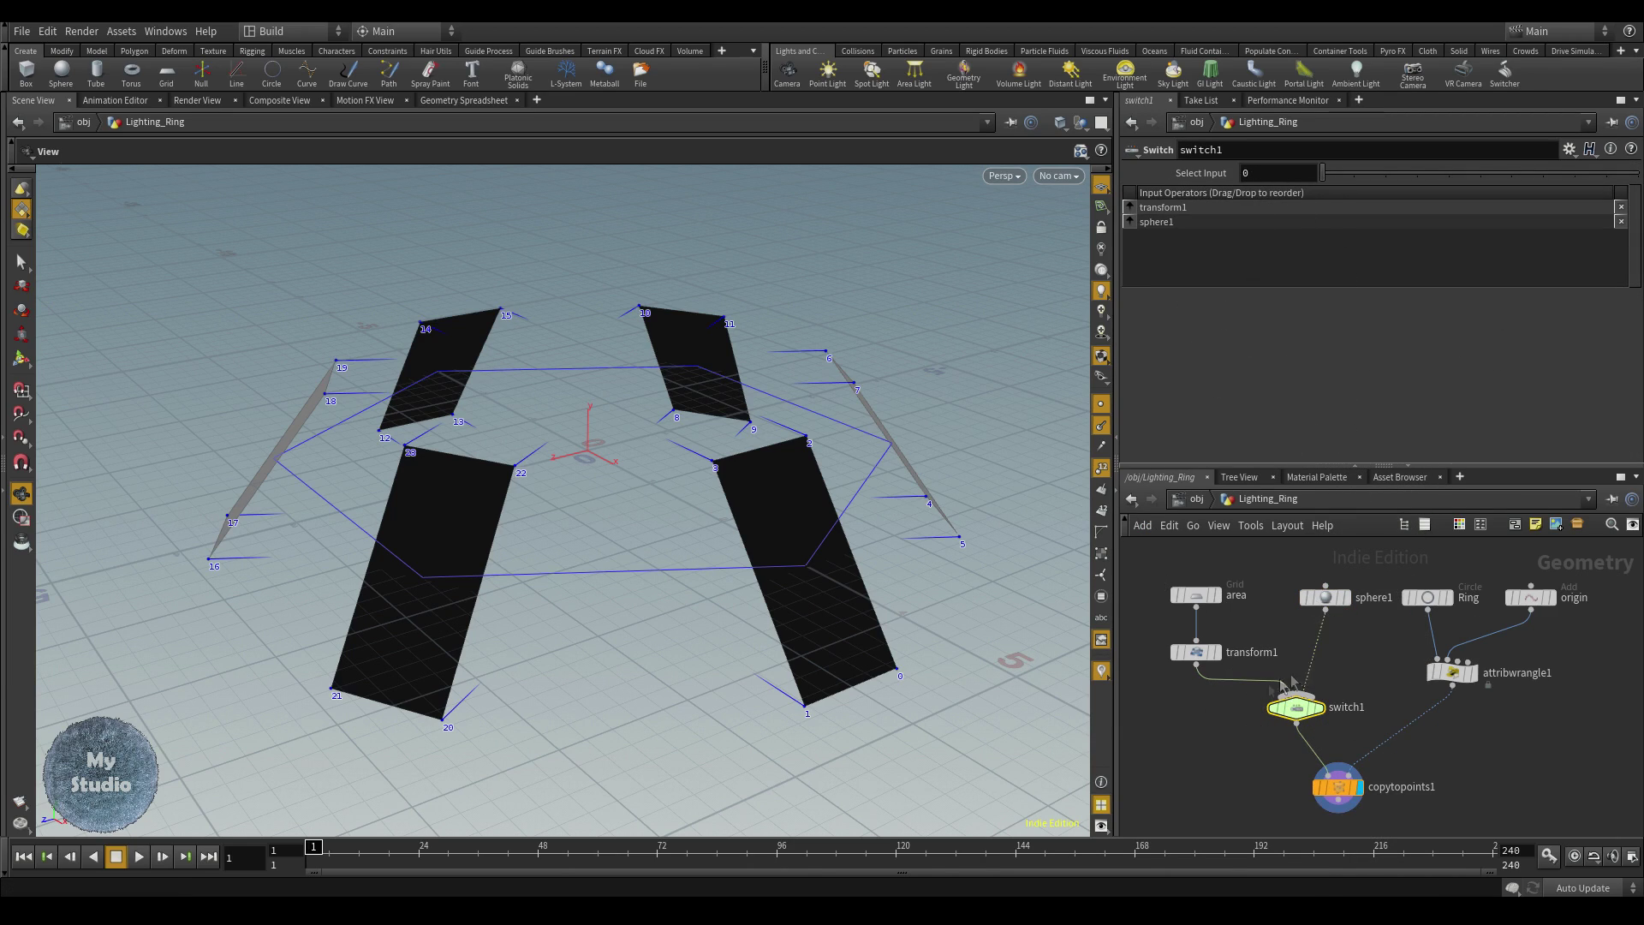
pyautogui.moveTo(1332, 178); pyautogui.dragTo(1360, 172)
# - Scale sphere1 to Uniform Scale 0.39, then set the switch back to the grid panels
pyautogui.click(1325, 597)
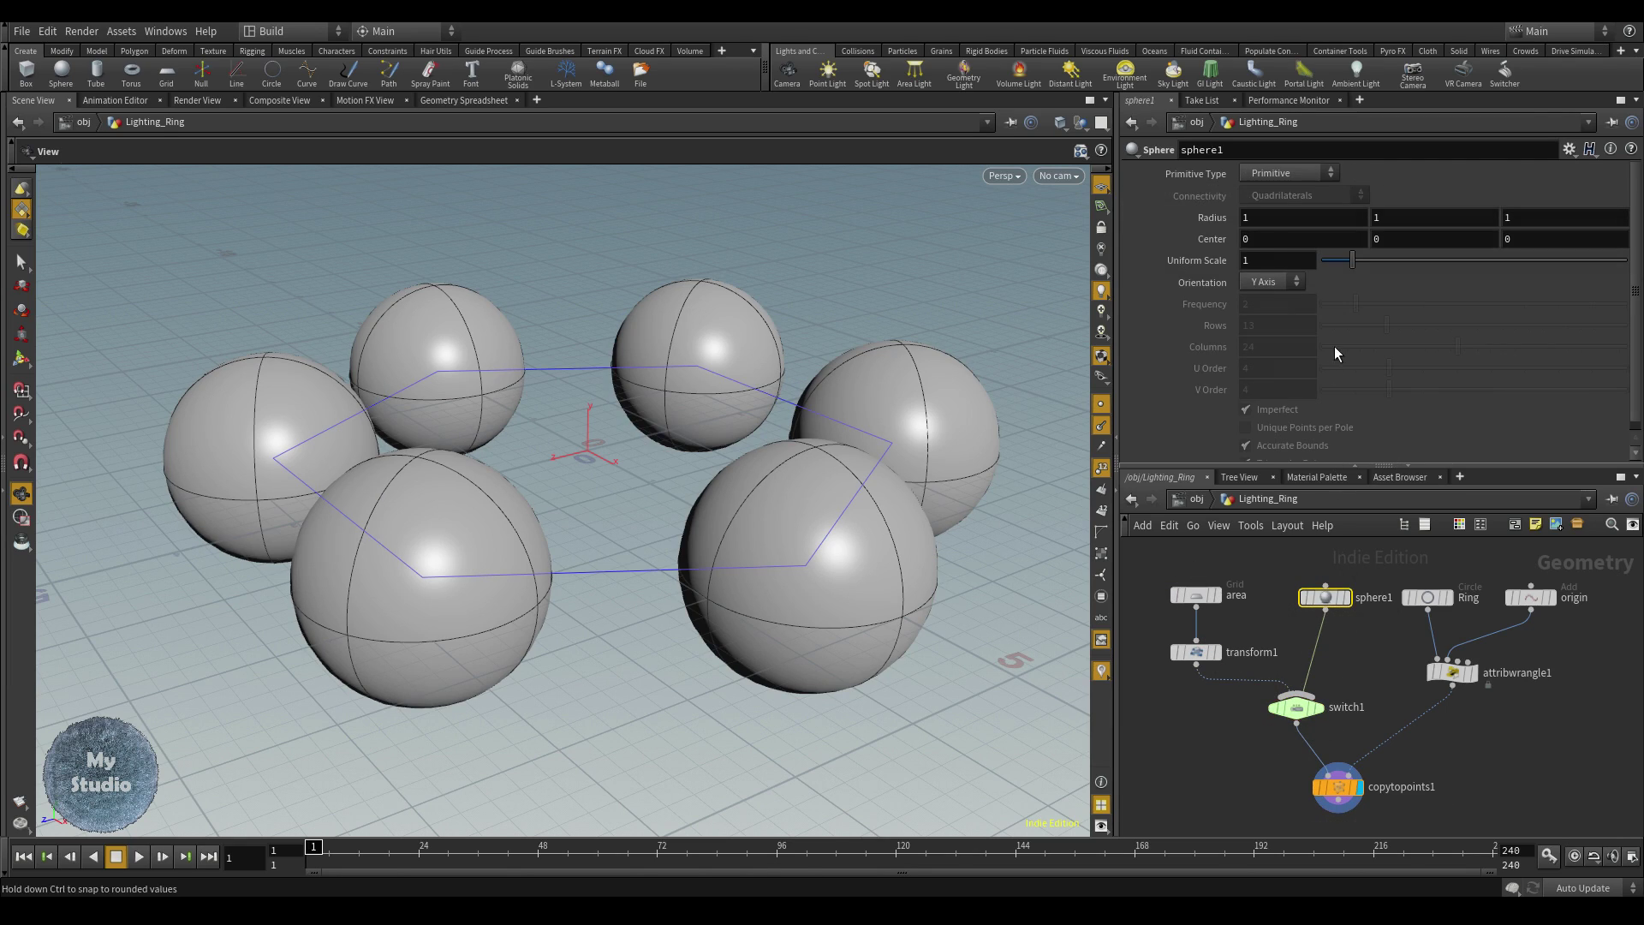
pyautogui.moveTo(1342, 267); pyautogui.dragTo(1336, 263)
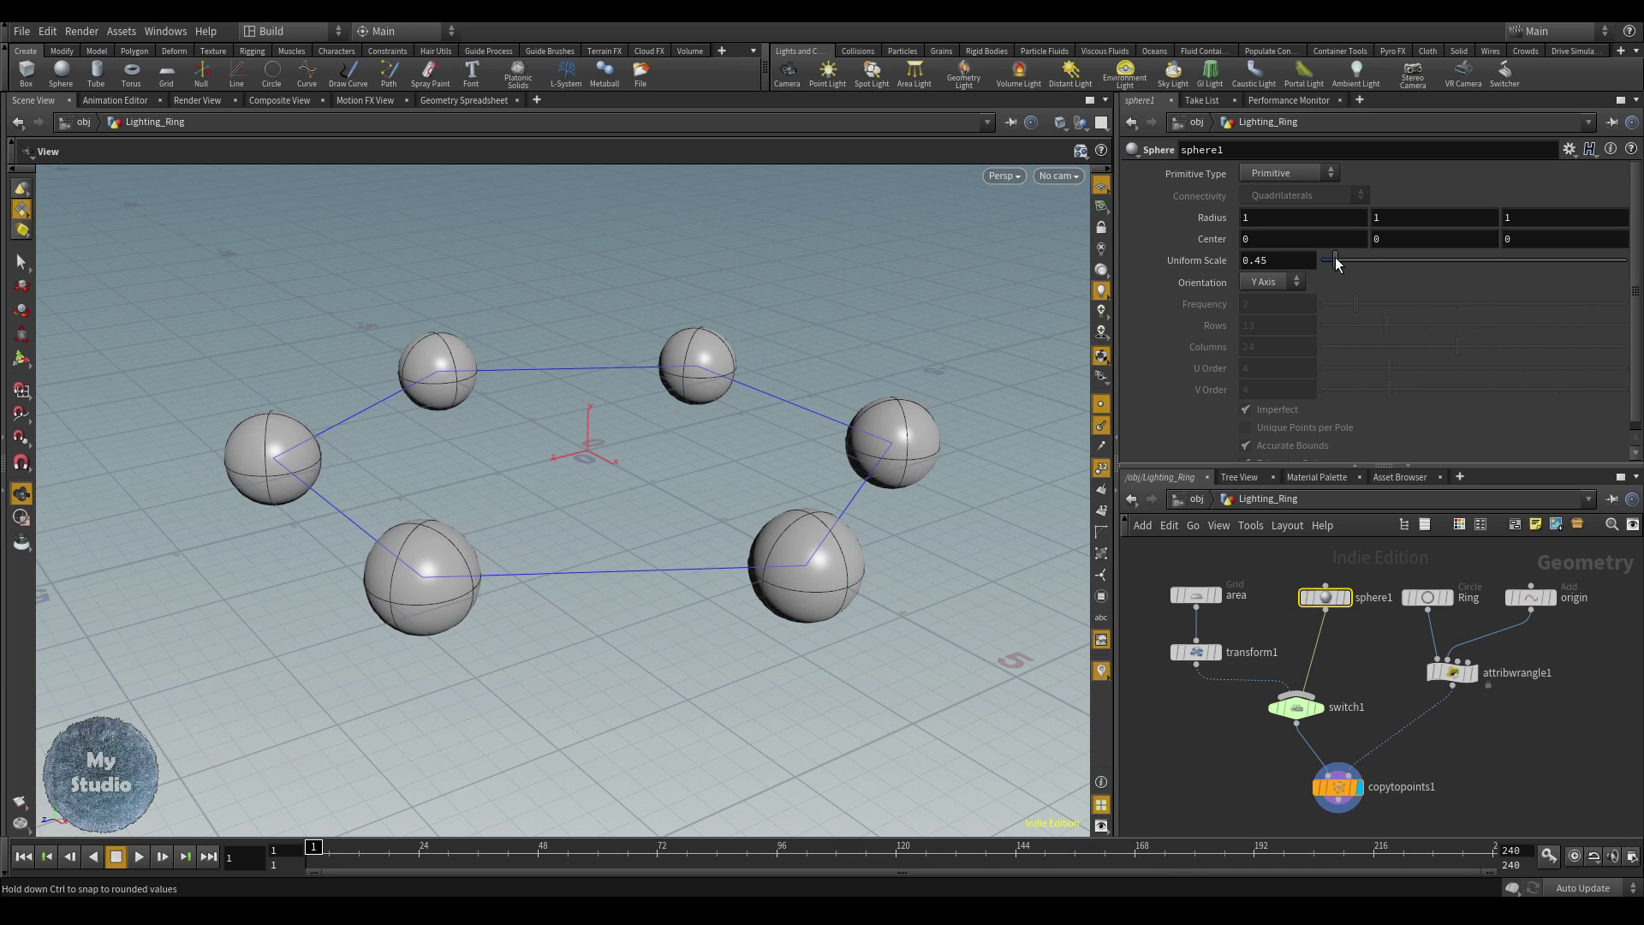
pyautogui.moveTo(916, 497); pyautogui.dragTo(919, 548)
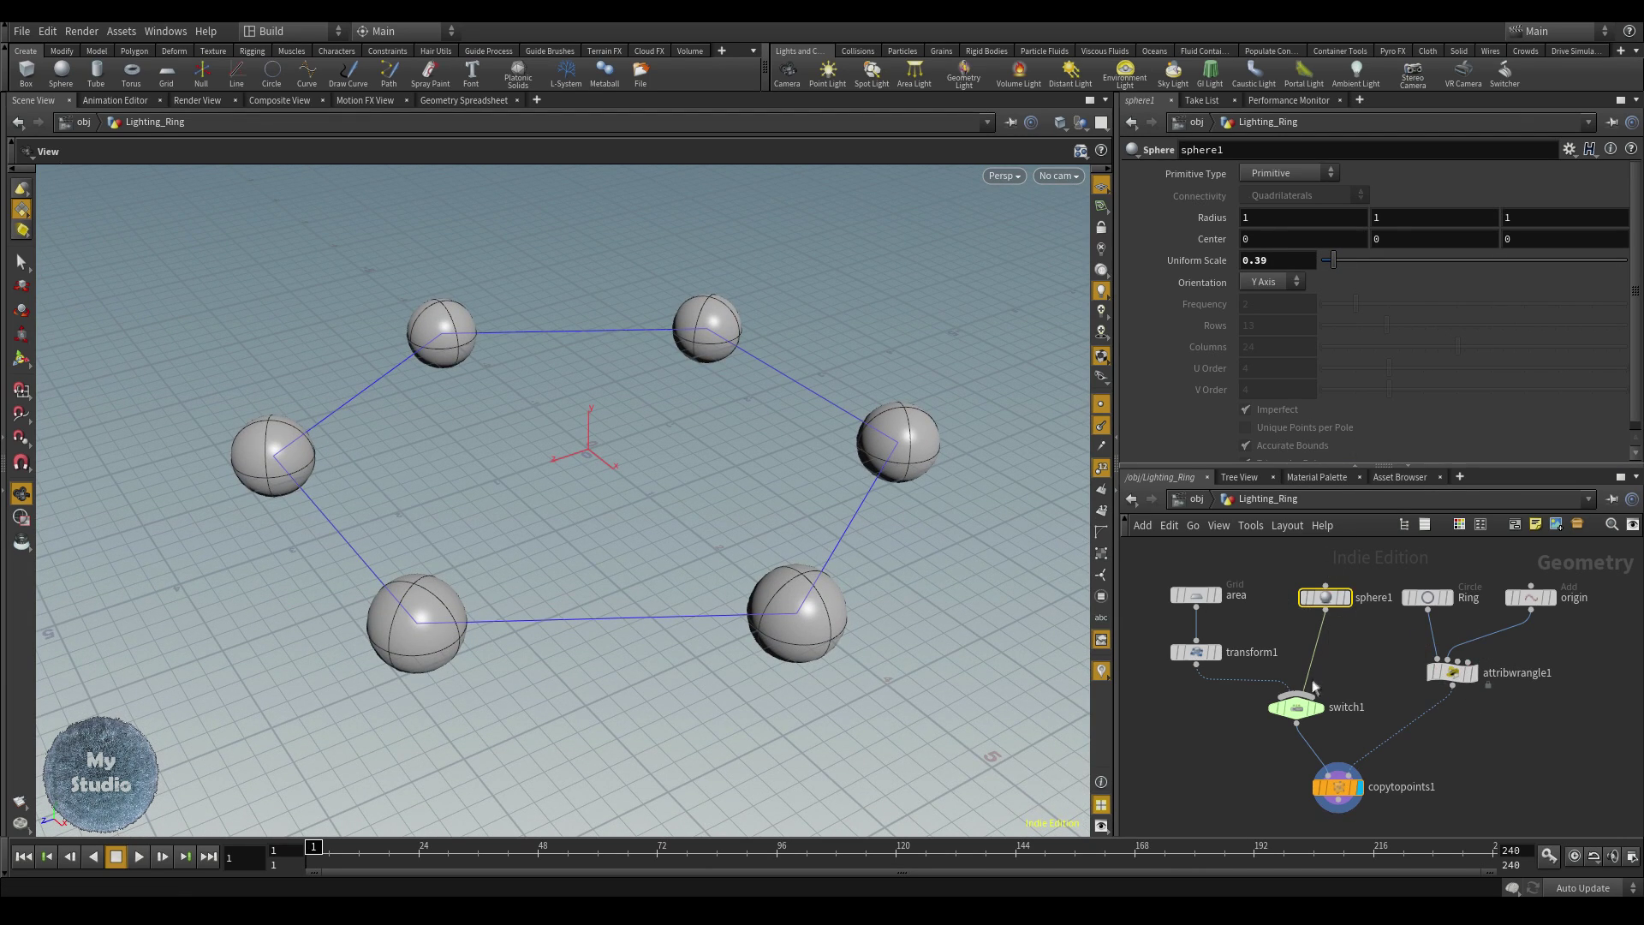
pyautogui.click(1302, 708)
pyautogui.moveTo(1358, 175); pyautogui.dragTo(1242, 181)
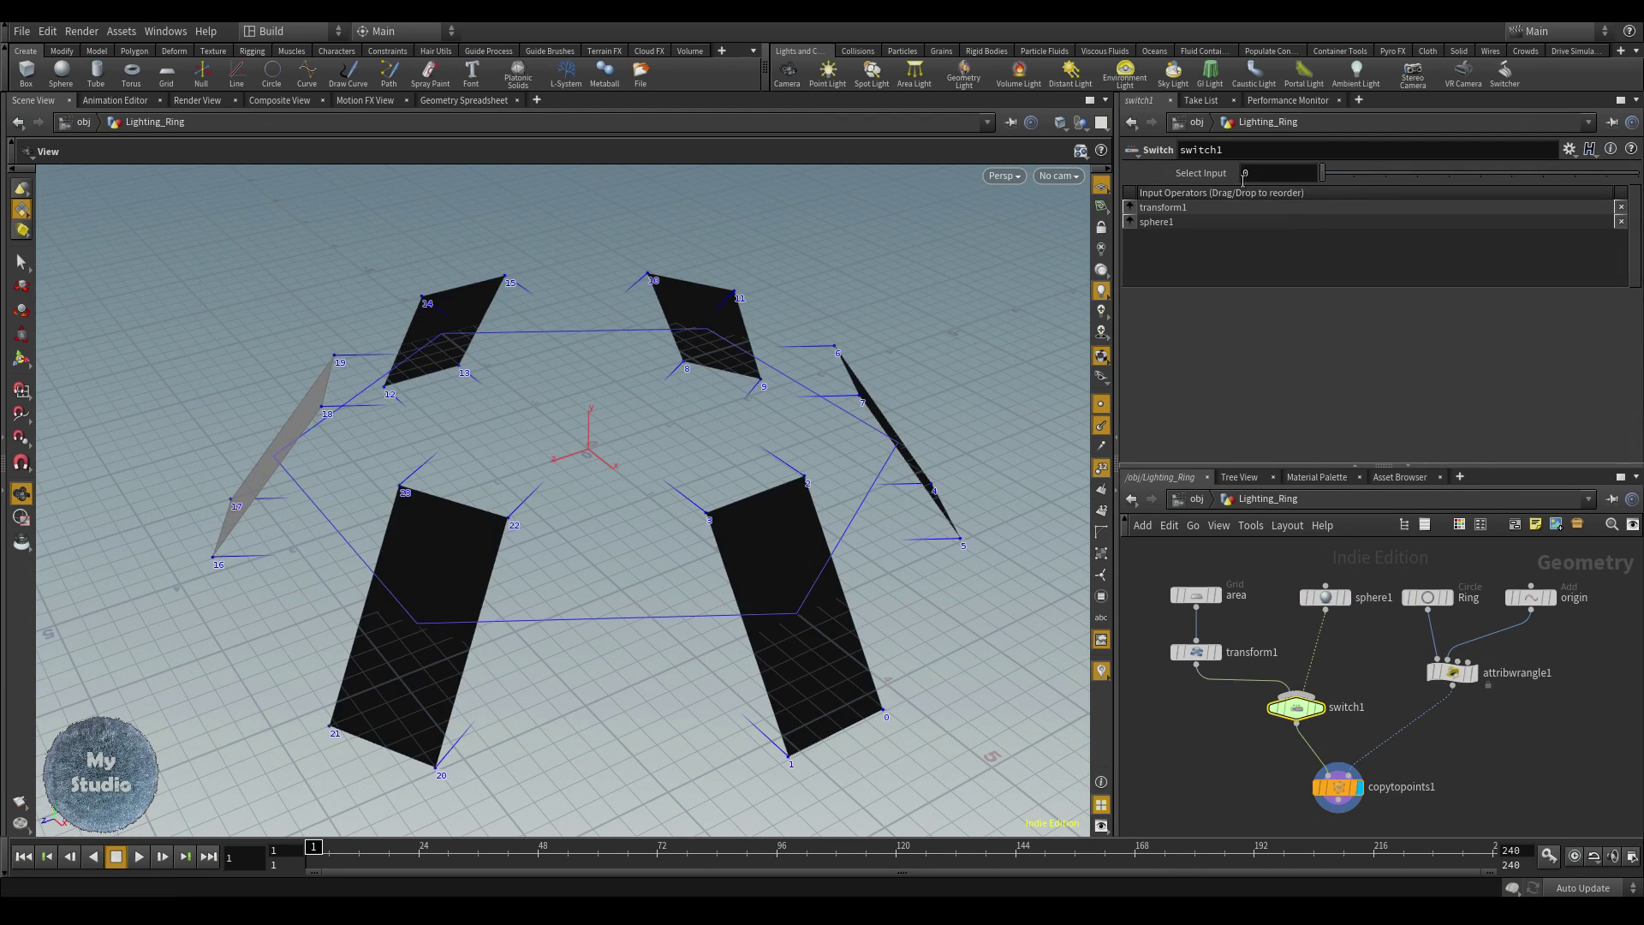
pyautogui.click(1196, 498)
# - Create geolight1 from the Lighting_Ring panel geometry and place it beside Lighting_Ring
pyautogui.moveTo(1404, 682); pyautogui.dragTo(1229, 603)
pyautogui.click(963, 74)
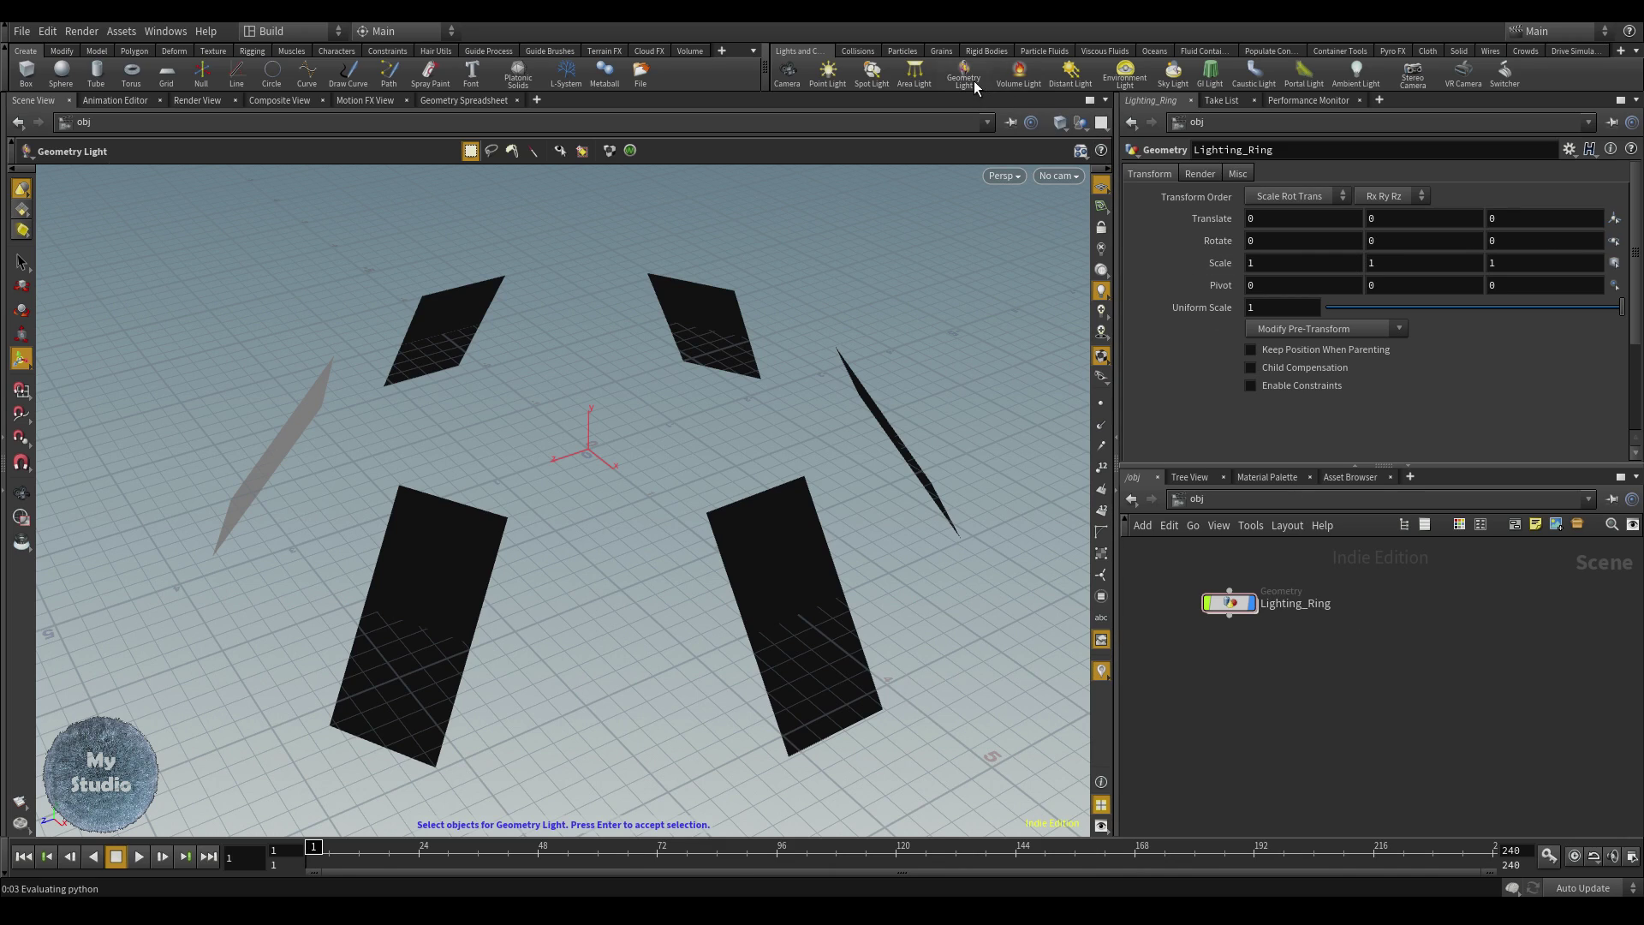
pyautogui.press('u')
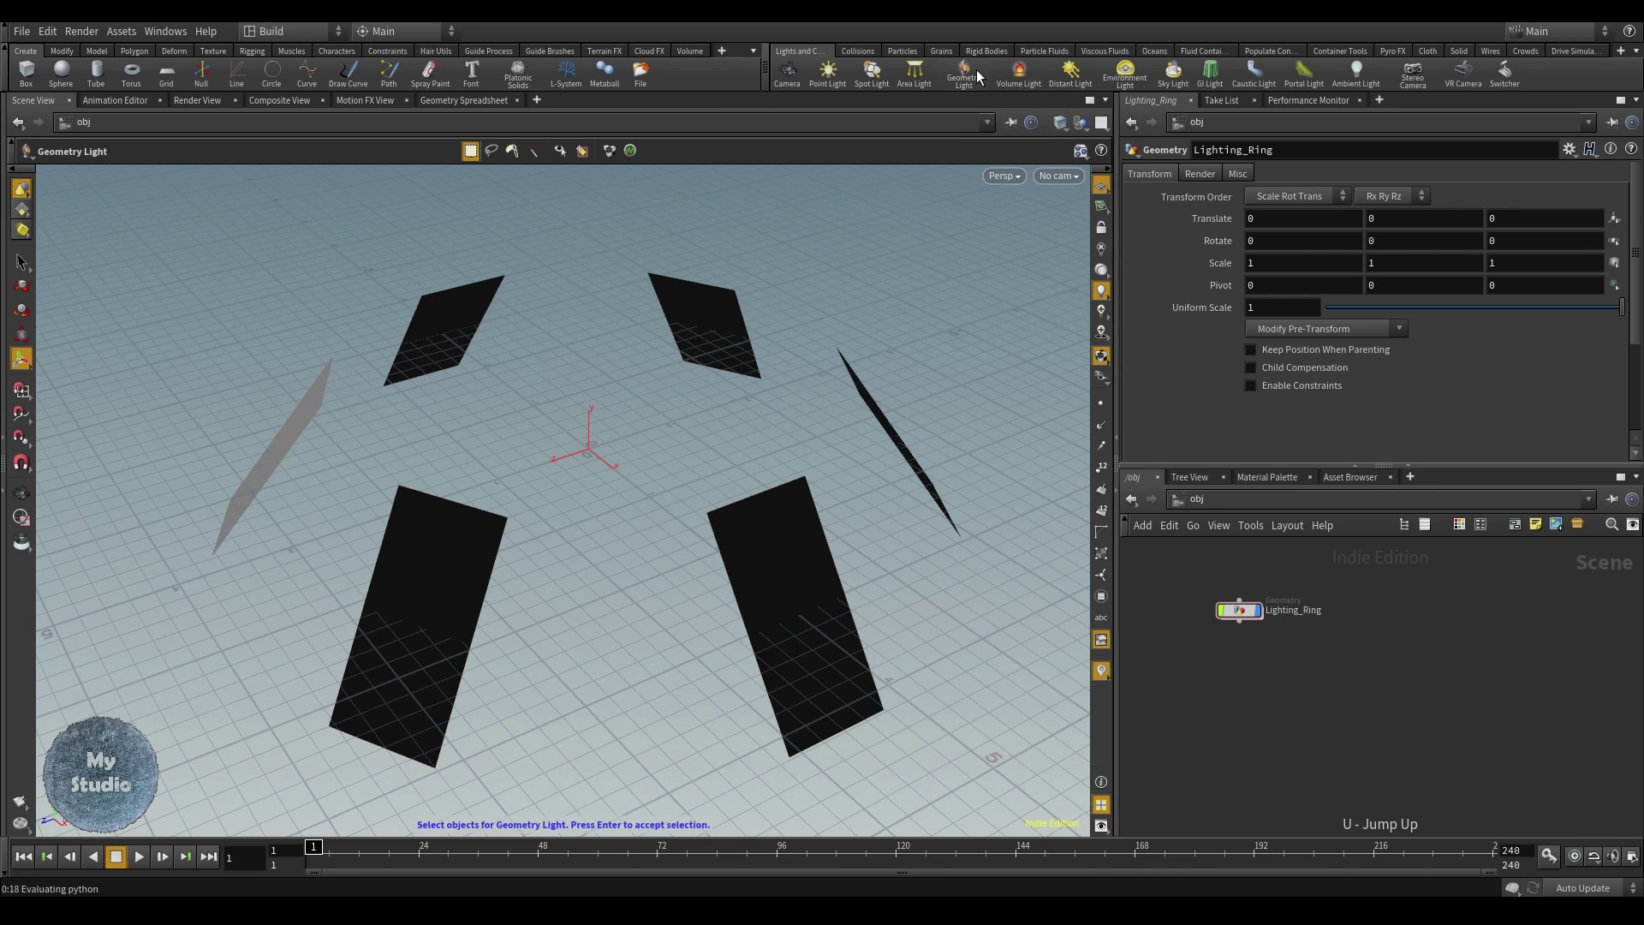
pyautogui.click(769, 556)
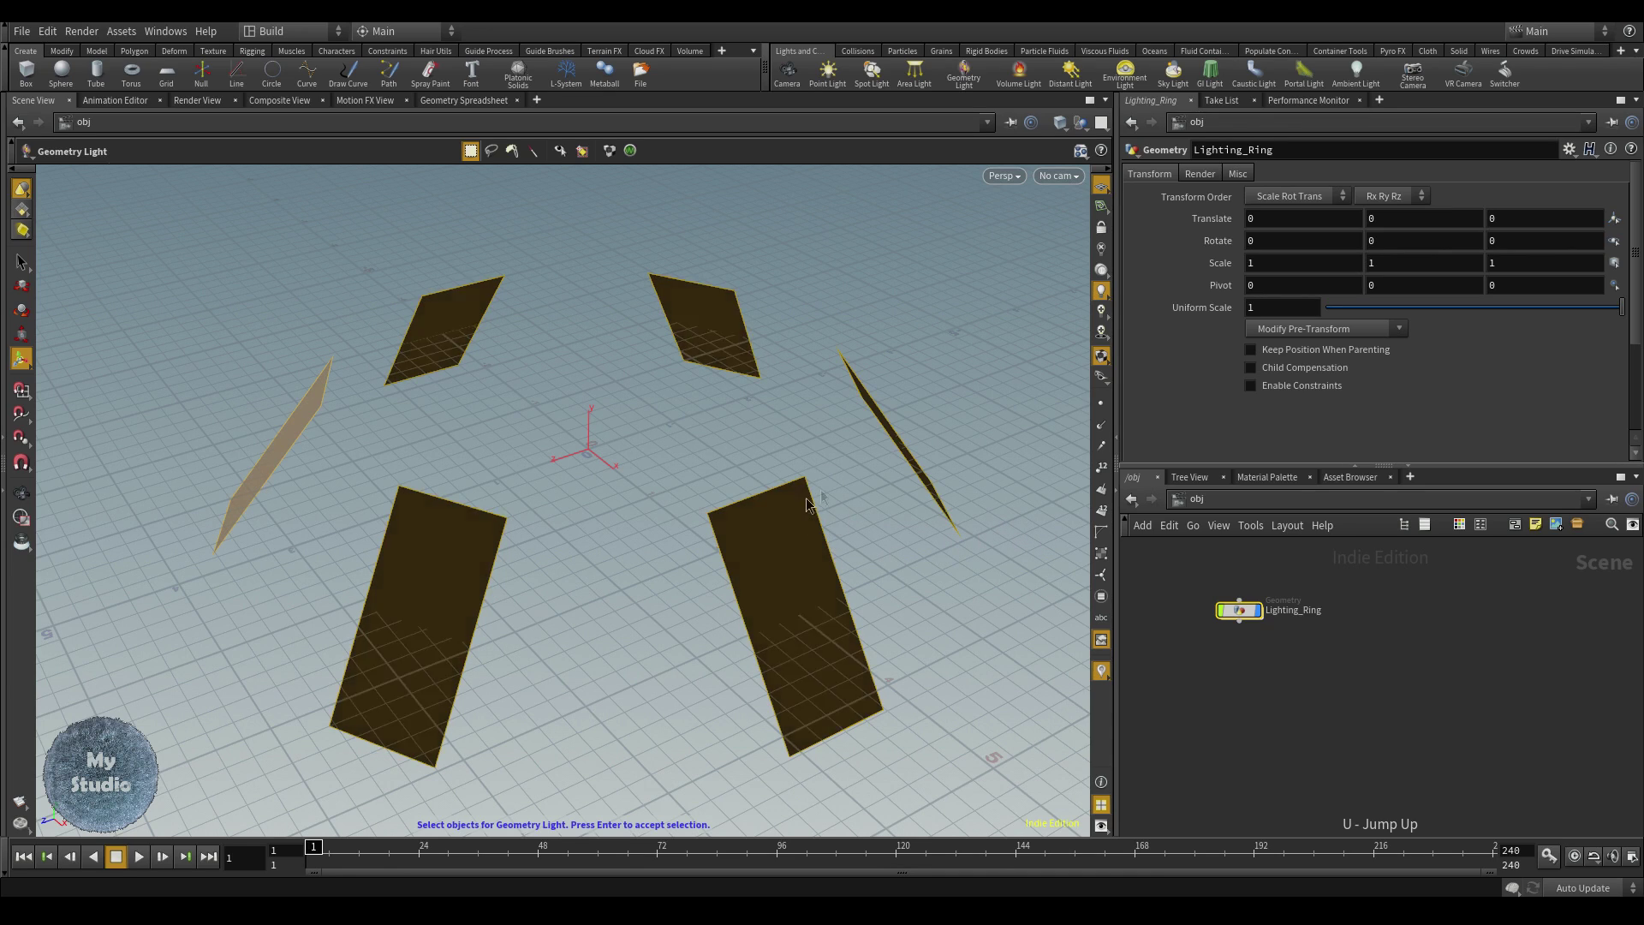
pyautogui.press('Return')
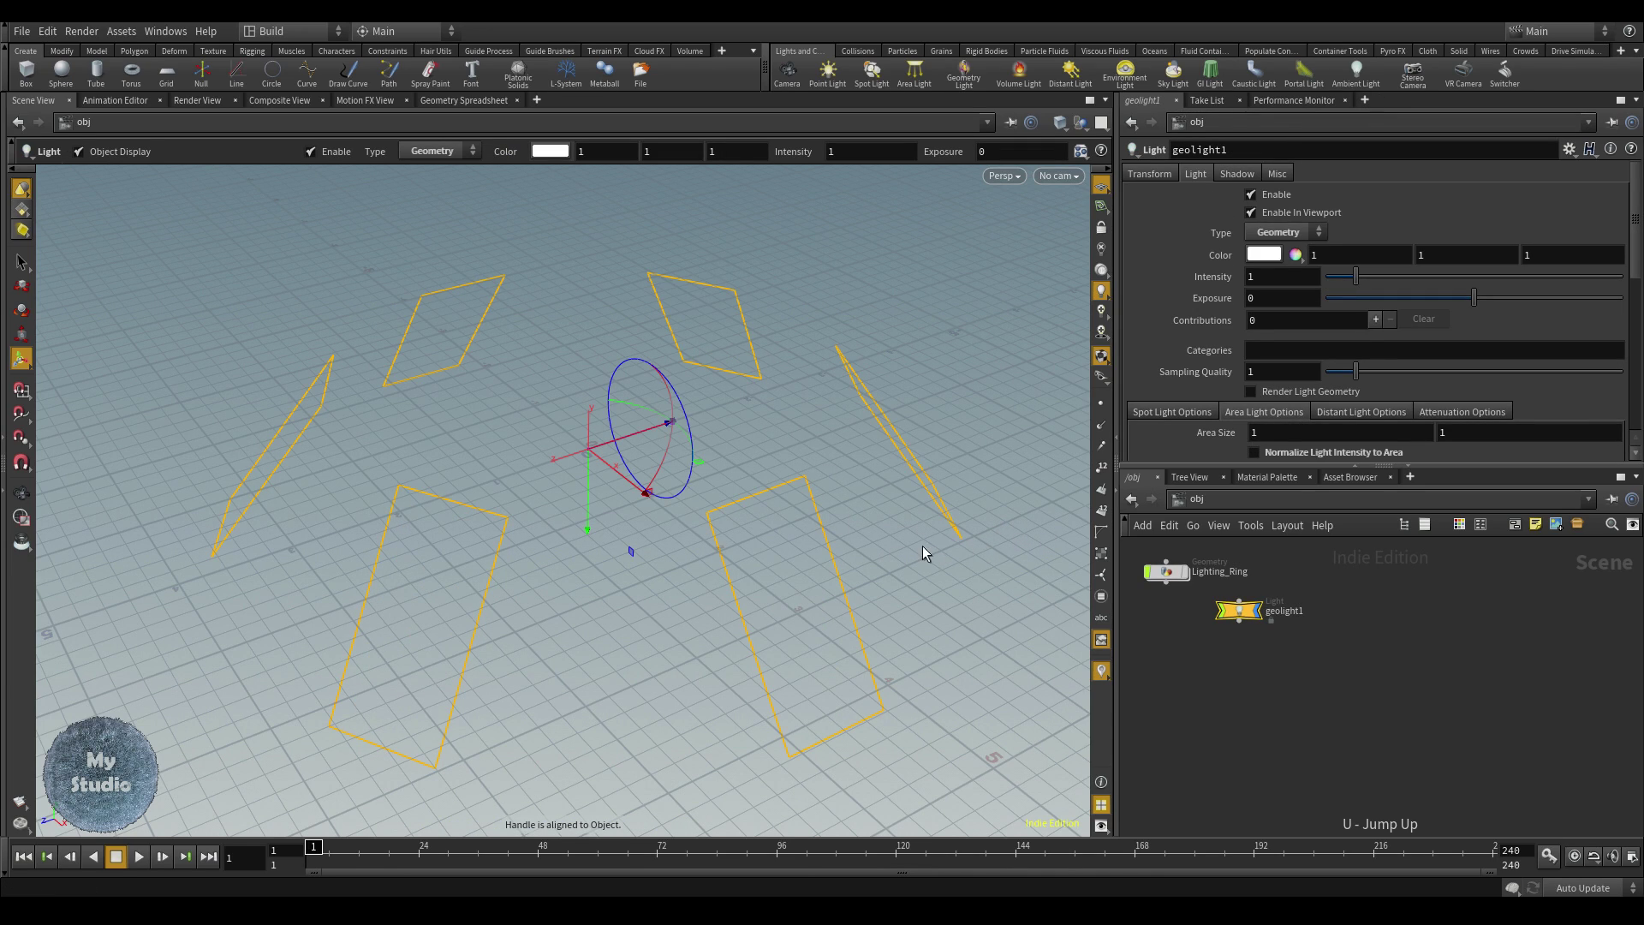
pyautogui.moveTo(1258, 658); pyautogui.dragTo(1381, 685, button='middle')
pyautogui.moveTo(1373, 640); pyautogui.dragTo(1428, 605)
pyautogui.scroll(3, 1325, 612)
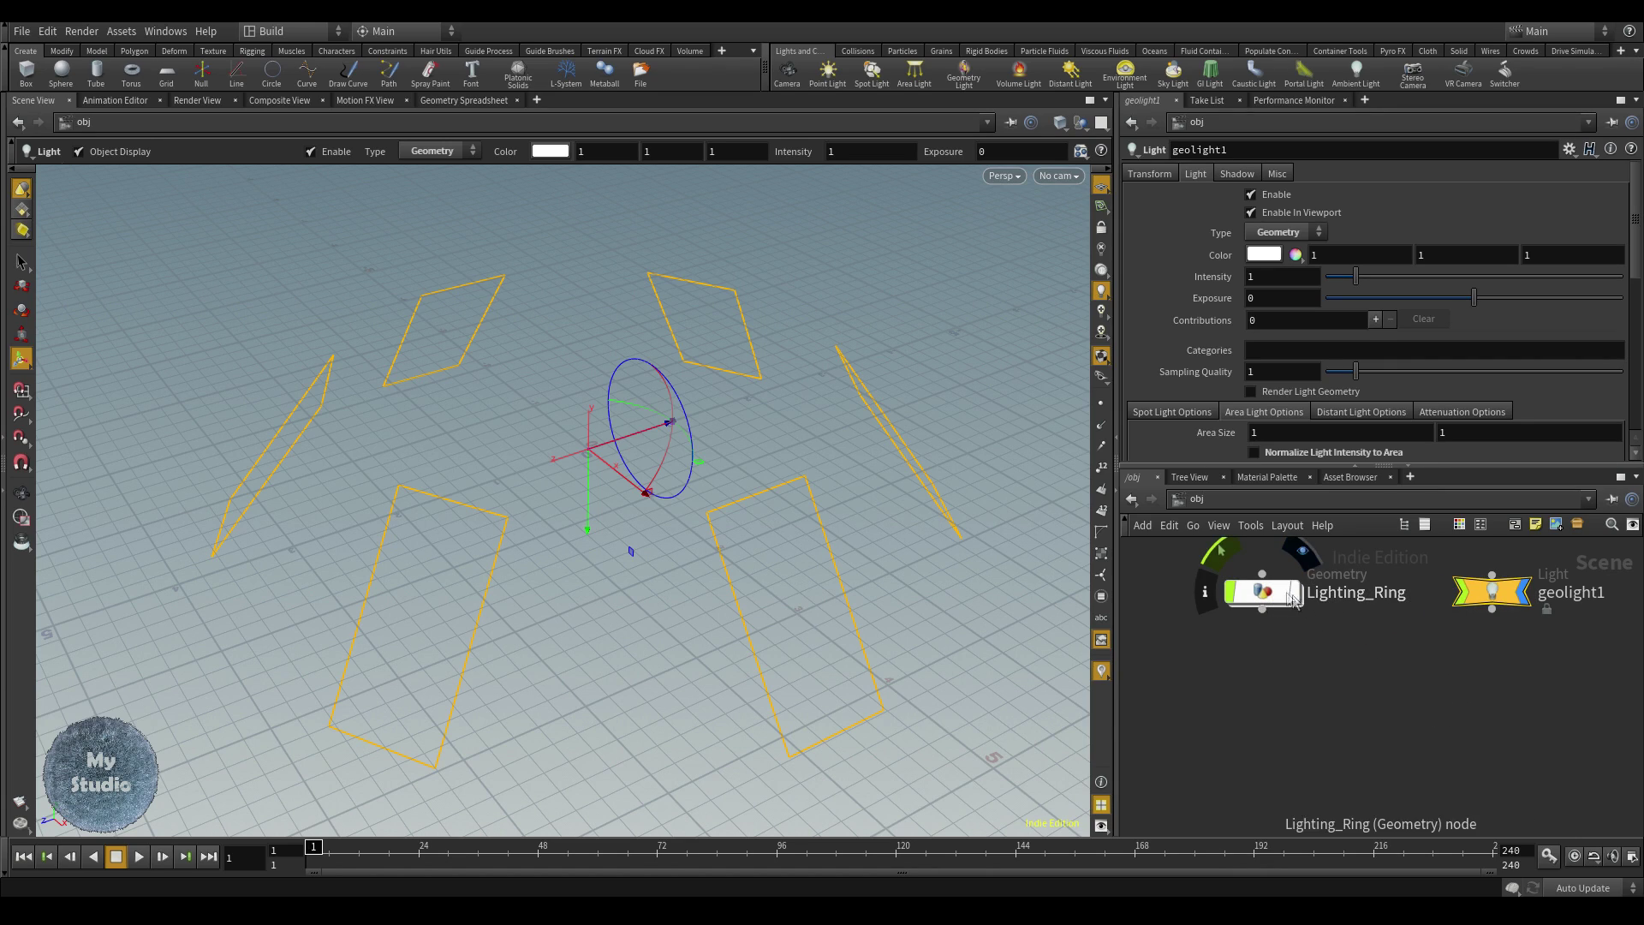
pyautogui.moveTo(1288, 595); pyautogui.dragTo(1267, 639, button='middle')
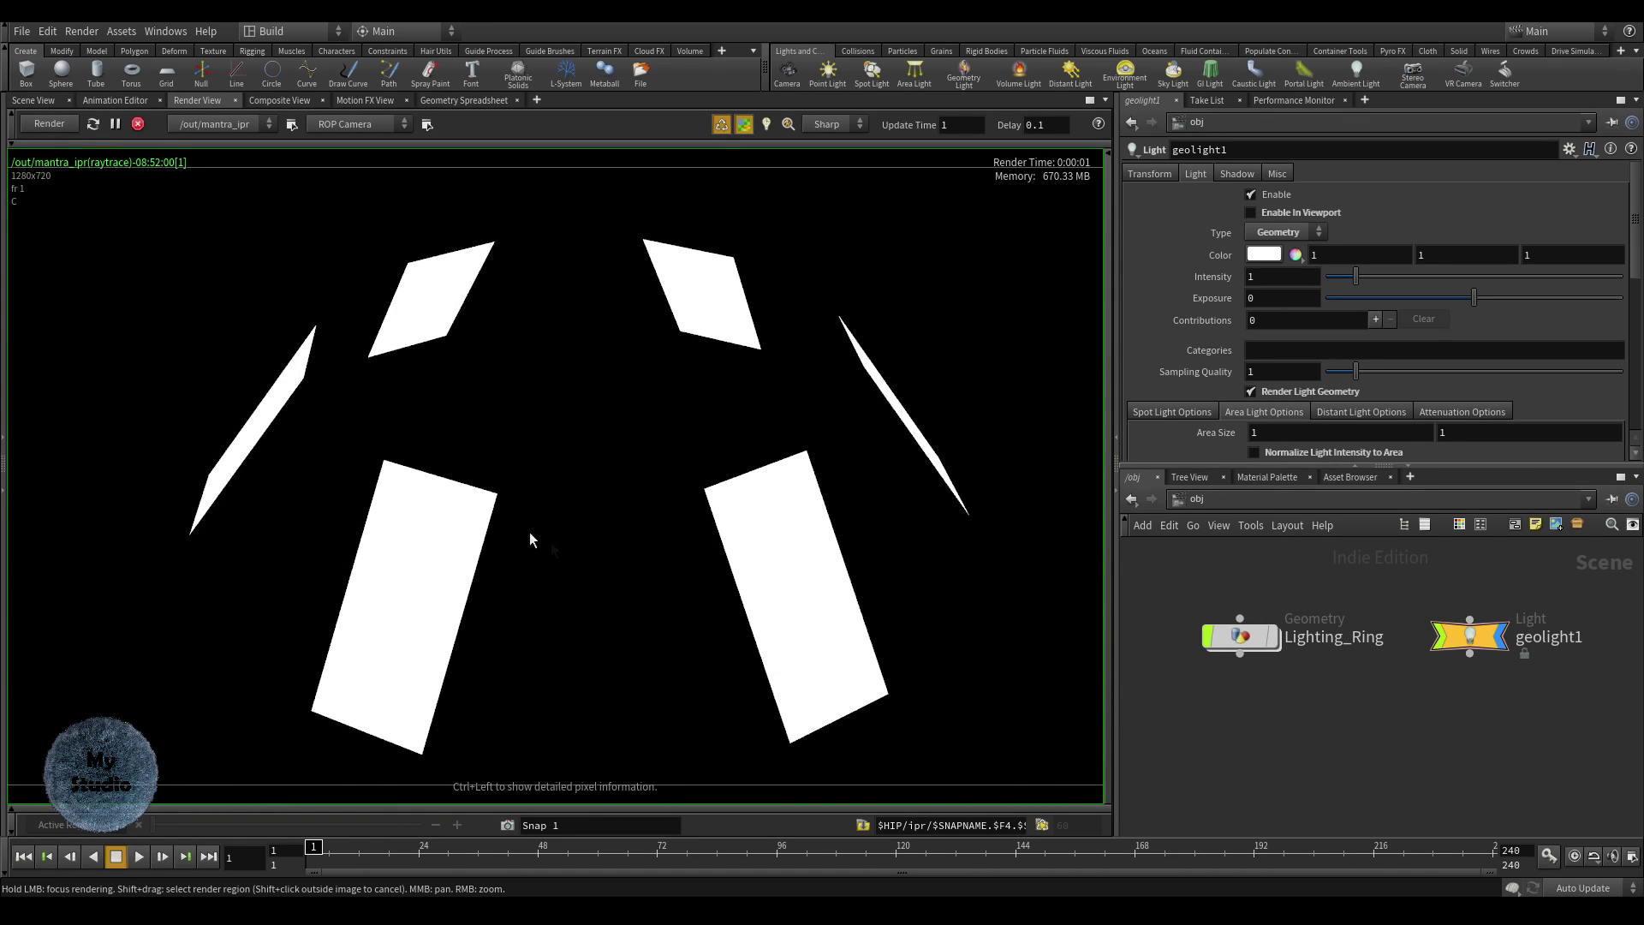
pyautogui.click(34, 101)
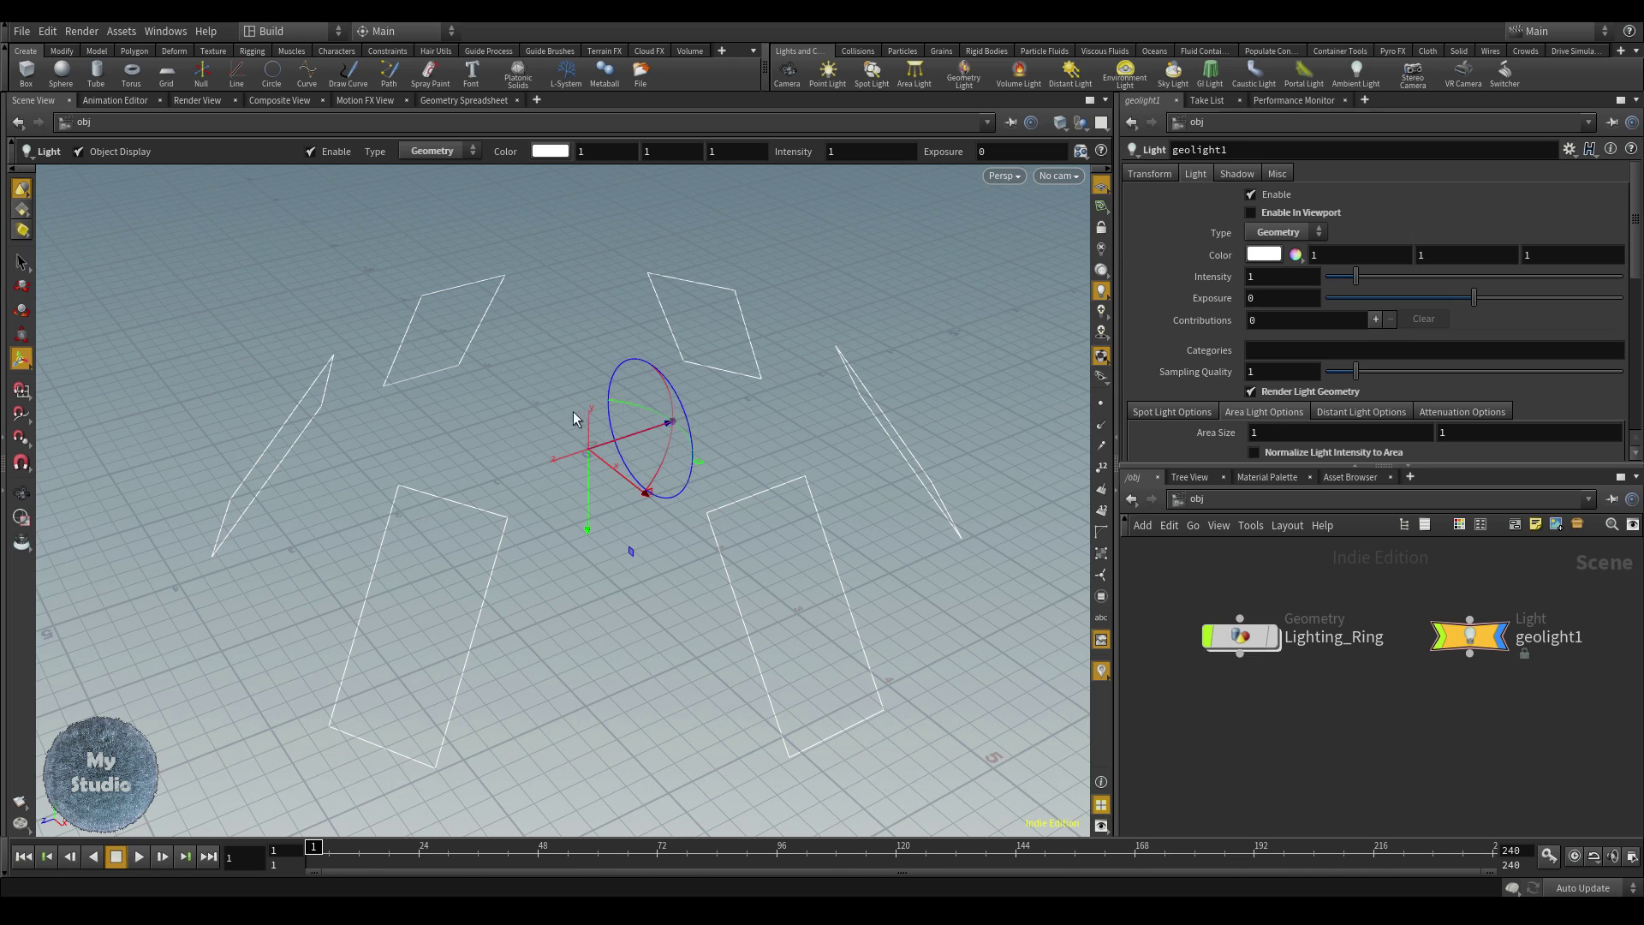
# - Create a grid object at the origin named Floor with Uniform Scale 50
pyautogui.keyDown('ctrl'); pyautogui.click(168, 75); pyautogui.keyUp('ctrl')
pyautogui.hotkey('ctrl', 'z')
pyautogui.keyDown('ctrl'); pyautogui.click(169, 76); pyautogui.keyUp('ctrl')
pyautogui.moveTo(1551, 703); pyautogui.dragTo(1194, 705)
pyautogui.click(1267, 705)
pyautogui.hotkey('ctrl', 'a')
pyautogui.write('Floor')
pyautogui.press('Return')
pyautogui.moveTo(1262, 308); pyautogui.dragTo(1188, 317)
pyautogui.write('50')
pyautogui.press('Return')
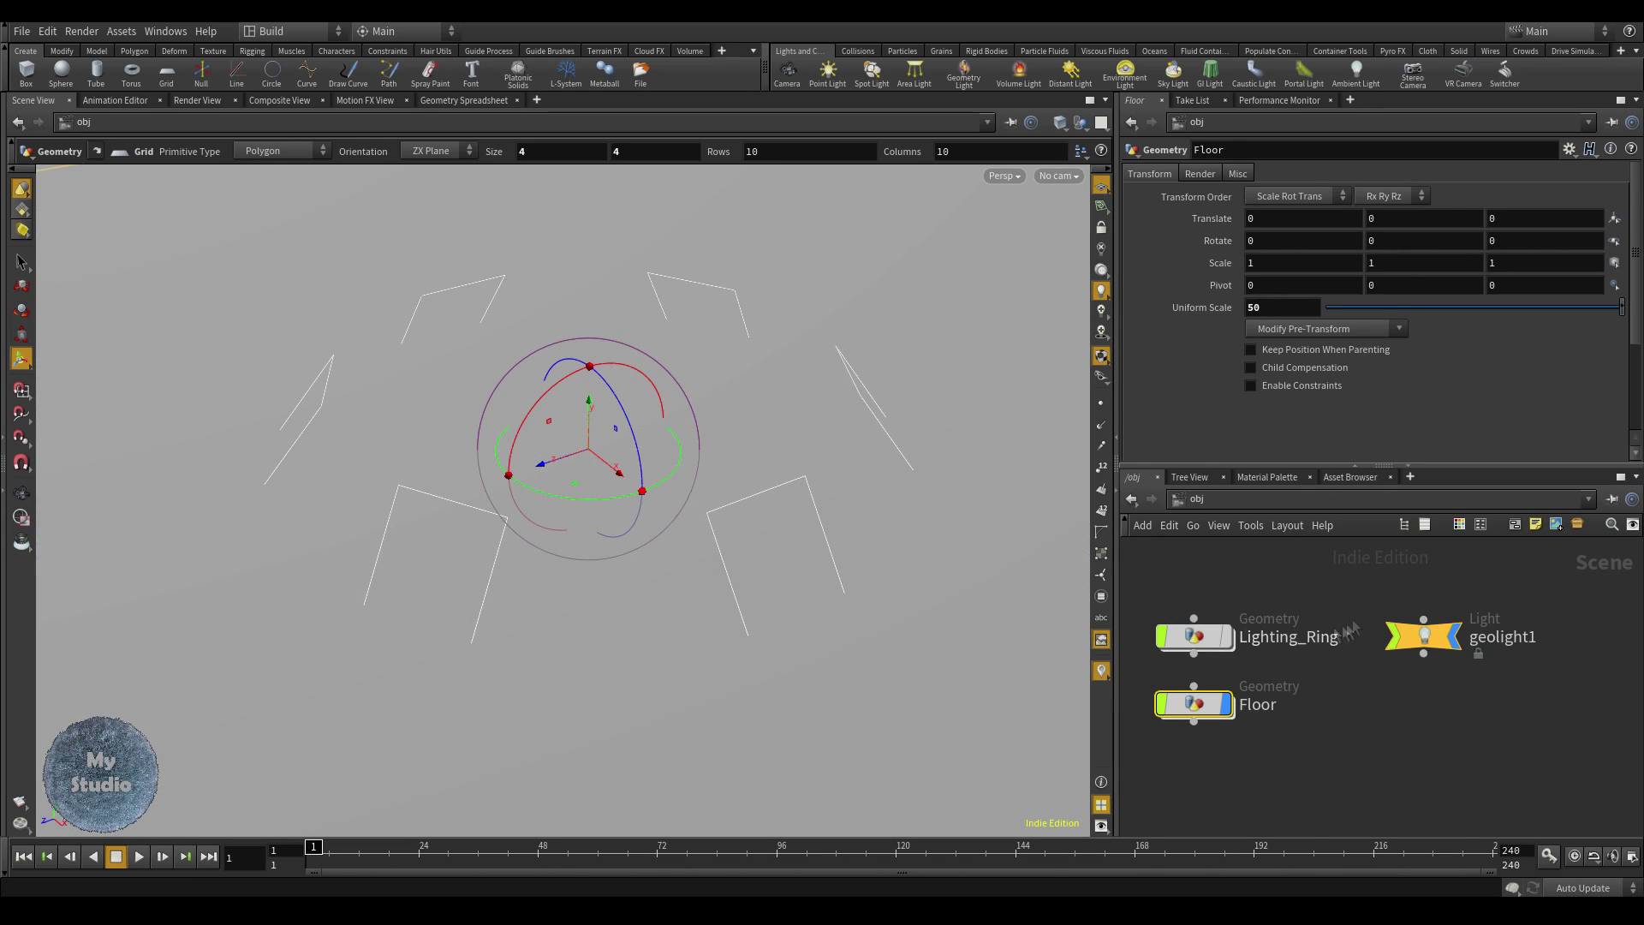
pyautogui.moveTo(1250, 698); pyautogui.dragTo(1261, 691, button='middle')
# - Inside Lighting_Ring, add transform2 after copytopoints1 with Translate Y 3 as the displayed output
pyautogui.doubleClick(1206, 631)
pyautogui.press('Tab')
pyautogui.write('trans')
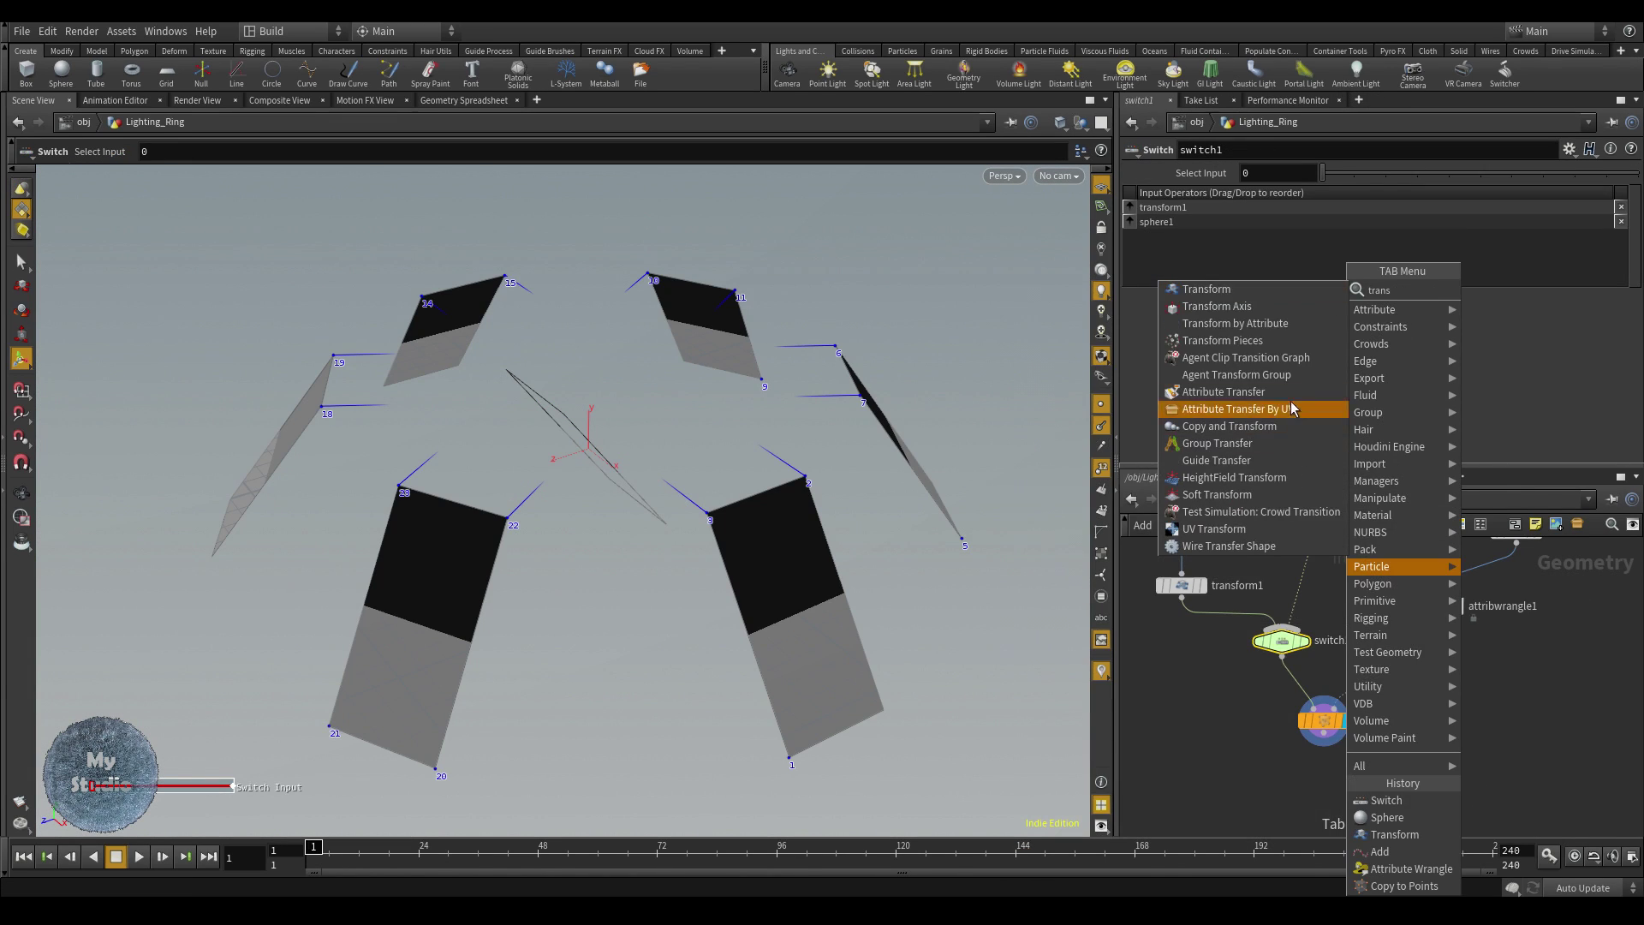
pyautogui.click(1209, 289)
pyautogui.click(1321, 778)
pyautogui.moveTo(1324, 734); pyautogui.dragTo(1323, 765)
pyautogui.click(1345, 777)
pyautogui.click(1279, 239)
pyautogui.press('Tab')
pyautogui.write('3')
pyautogui.press('Return')
# - Render the scene in the viewport with a headlight and orbit around the raised light ring
pyautogui.click(21, 493)
pyautogui.moveTo(688, 446); pyautogui.dragTo(696, 542)
pyautogui.press('u')
pyautogui.press('Escape')
pyautogui.click(197, 100)
pyautogui.click(60, 125)
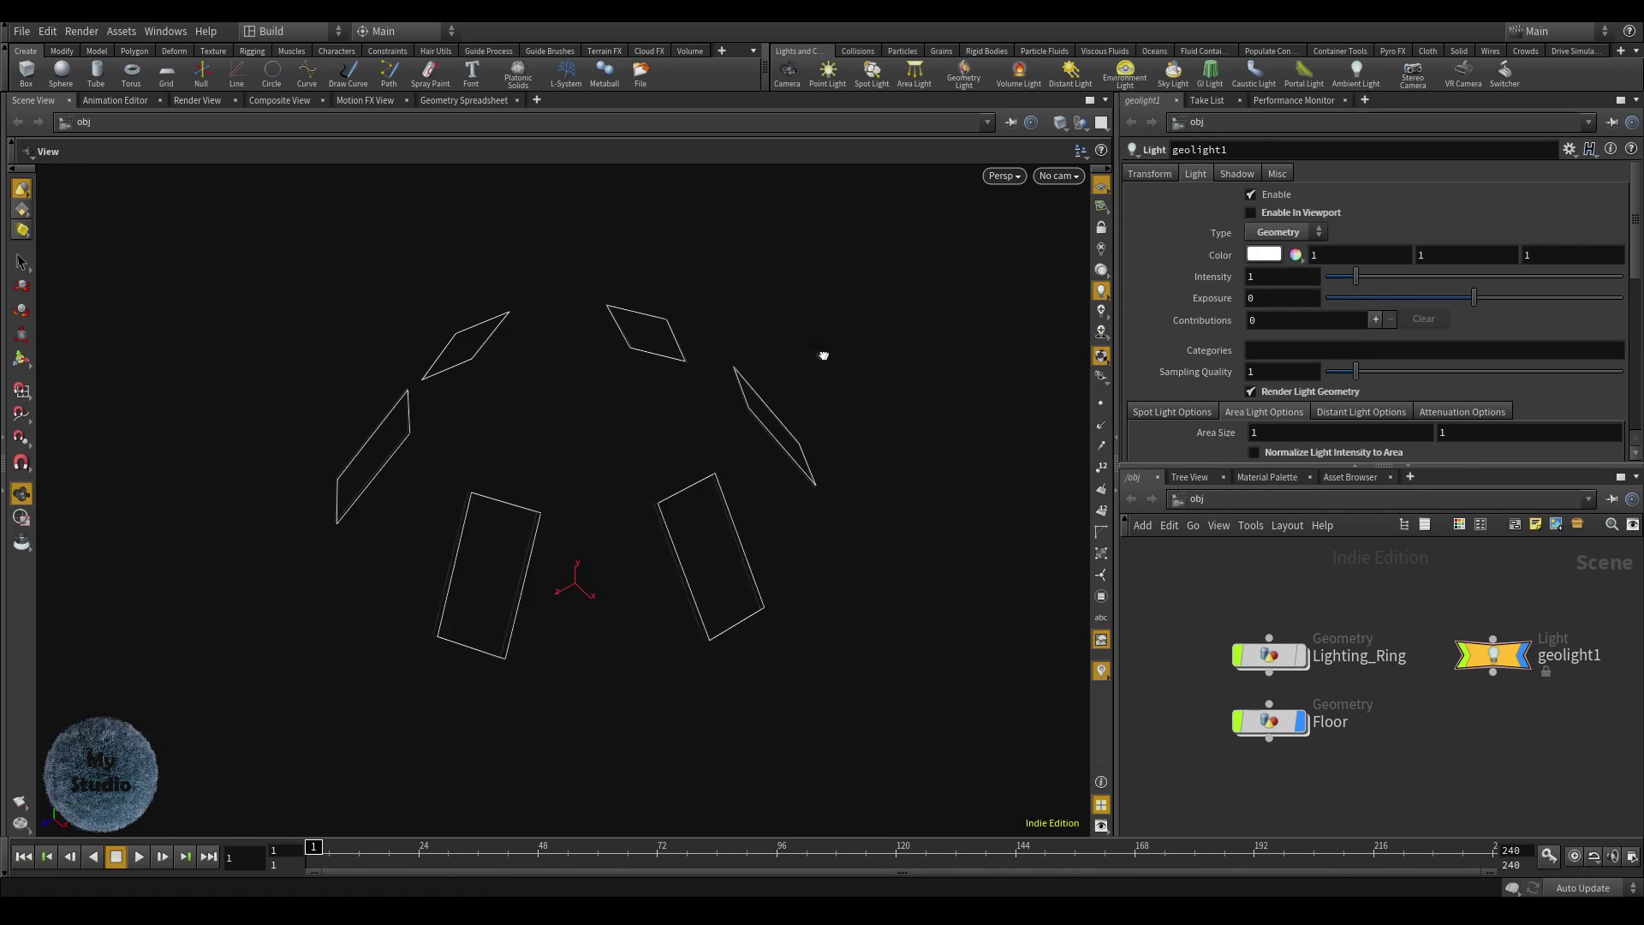
pyautogui.moveTo(825, 356); pyautogui.dragTo(856, 353)
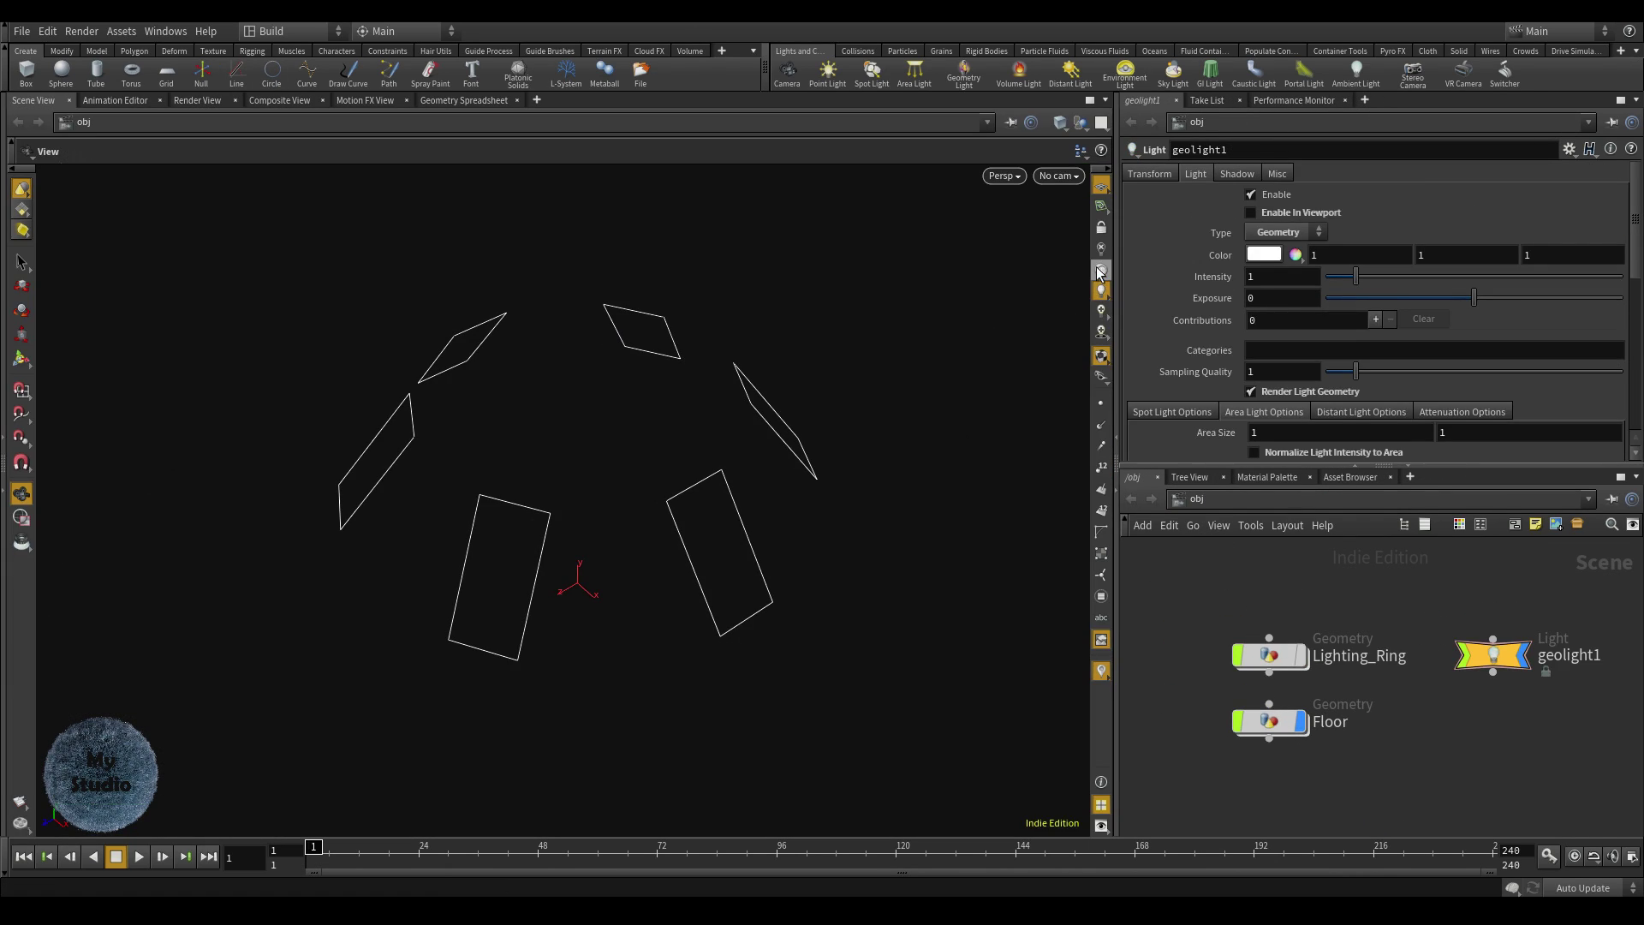
pyautogui.click(1101, 272)
pyautogui.moveTo(569, 537); pyautogui.dragTo(573, 499)
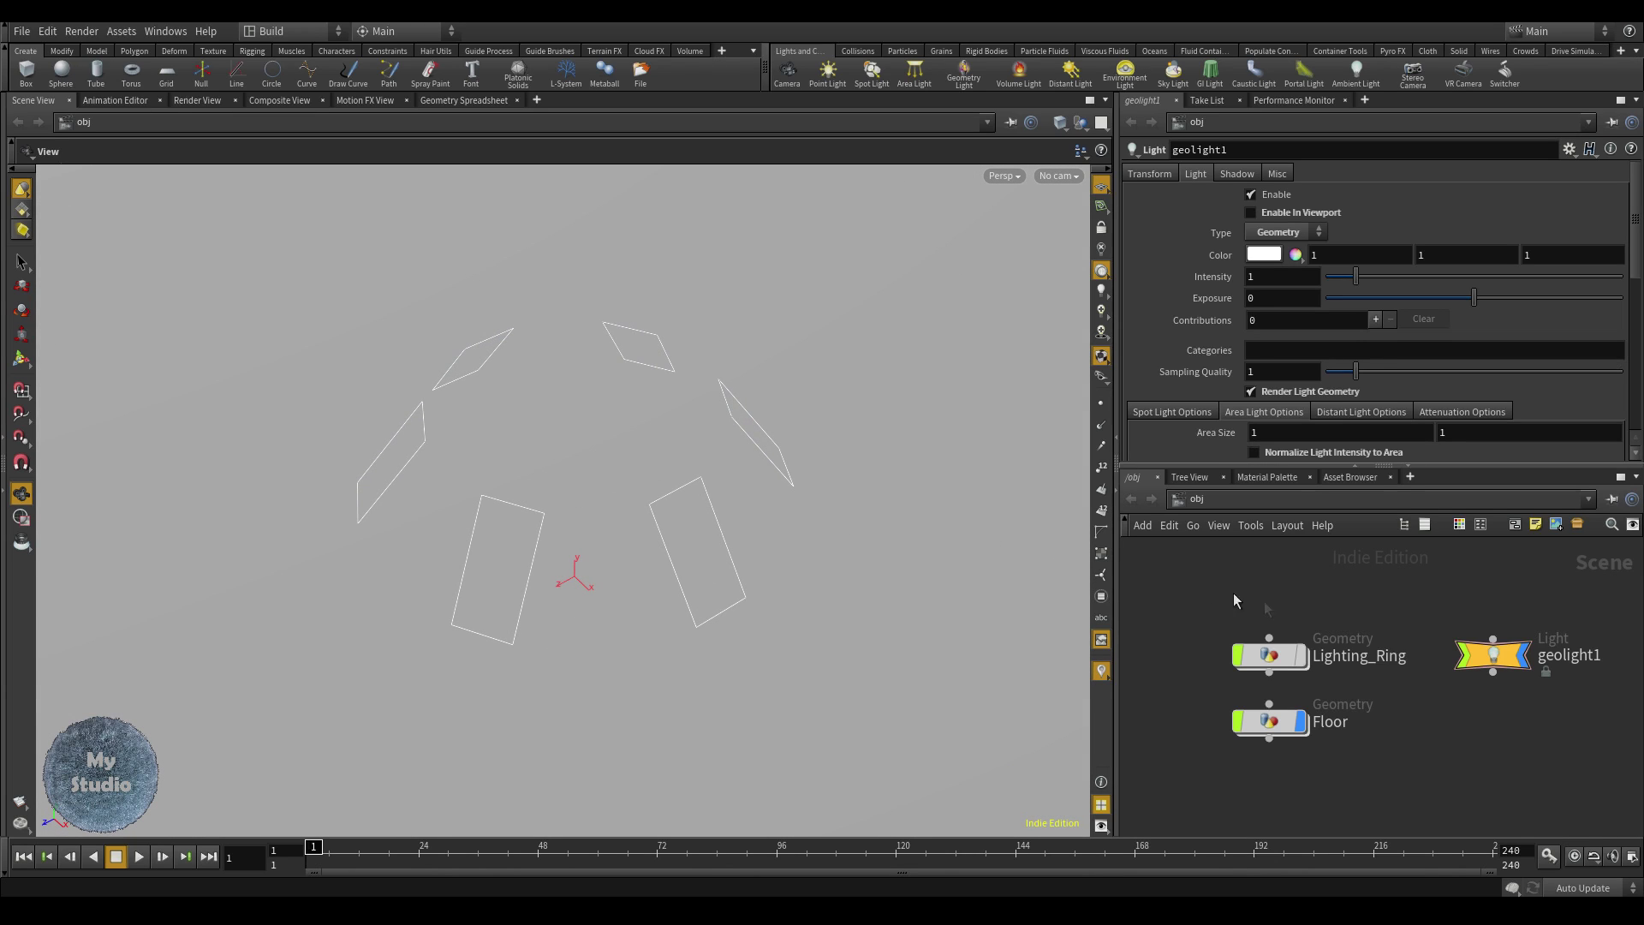
pyautogui.doubleClick(1272, 655)
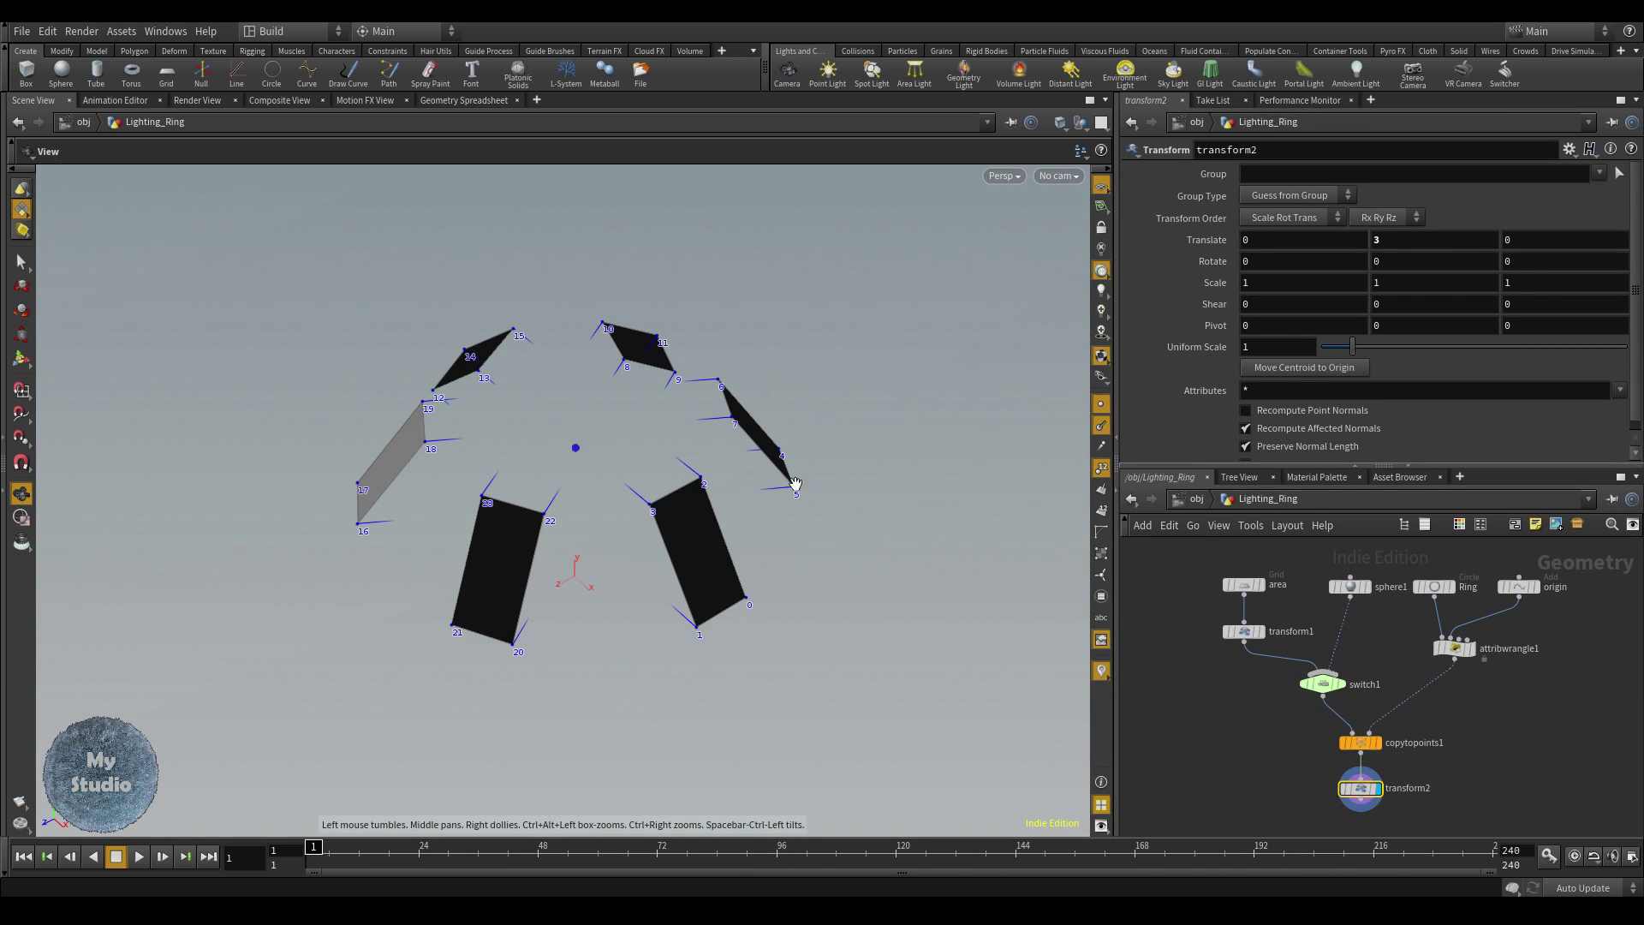
# - Set the Ring circle to radius 3.7 with 11 divisions
pyautogui.moveTo(1350, 586); pyautogui.dragTo(1342, 587)
pyautogui.click(1323, 682)
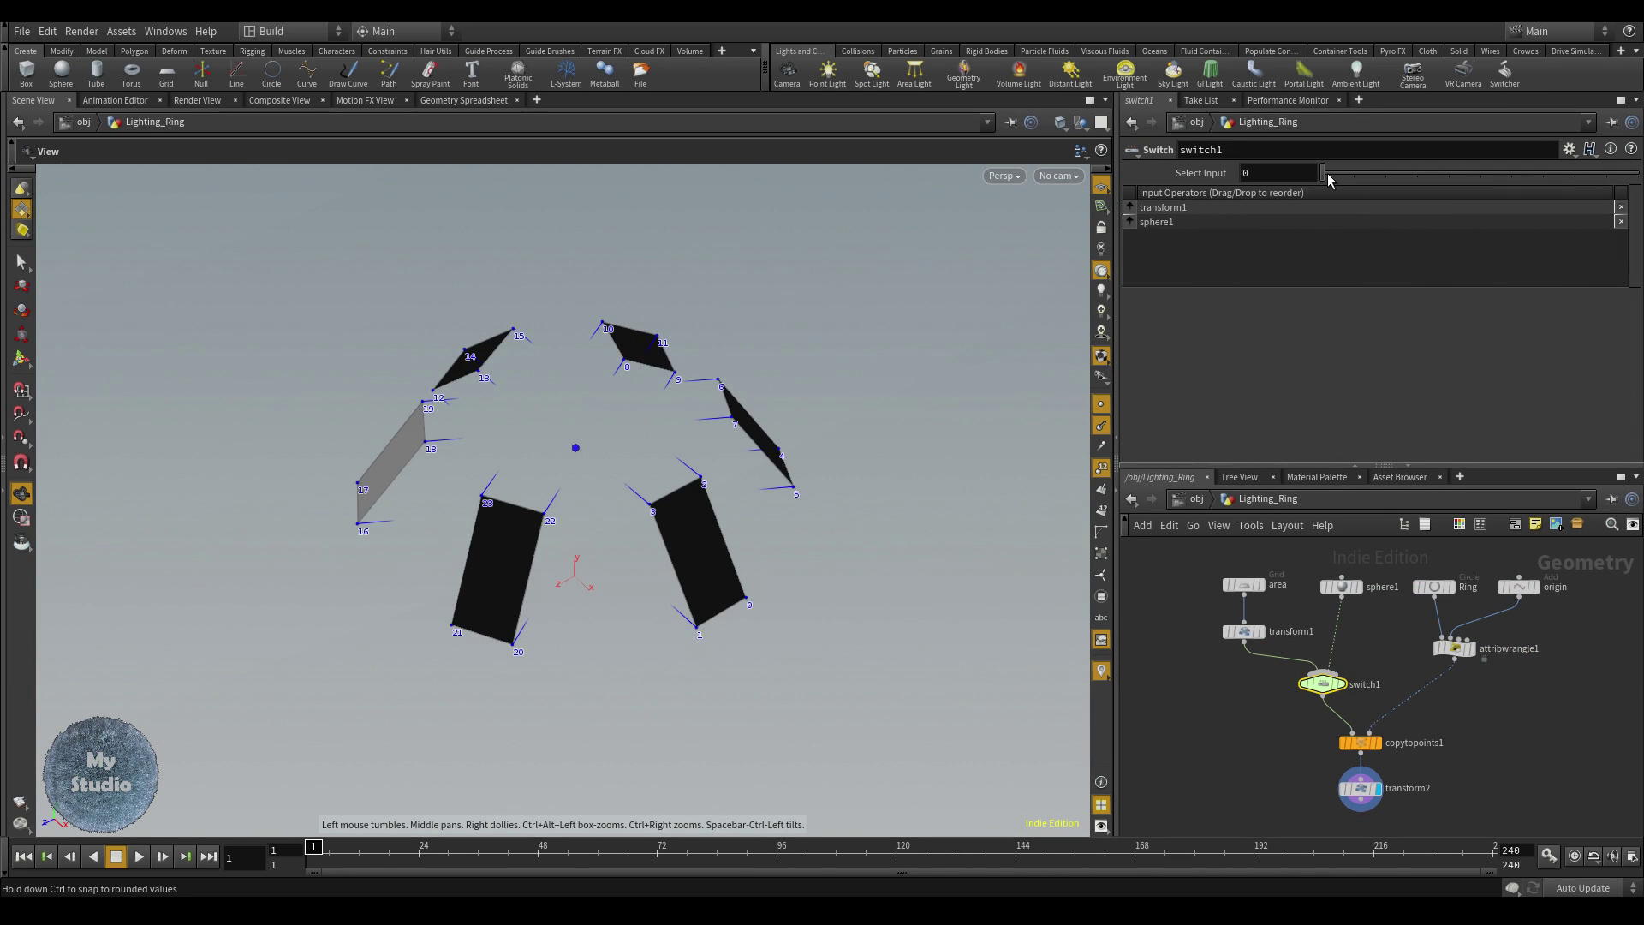
pyautogui.moveTo(1330, 177)
pyautogui.mouseDown()
pyautogui.moveTo(1354, 176)
pyautogui.moveTo(1323, 176)
pyautogui.mouseUp()
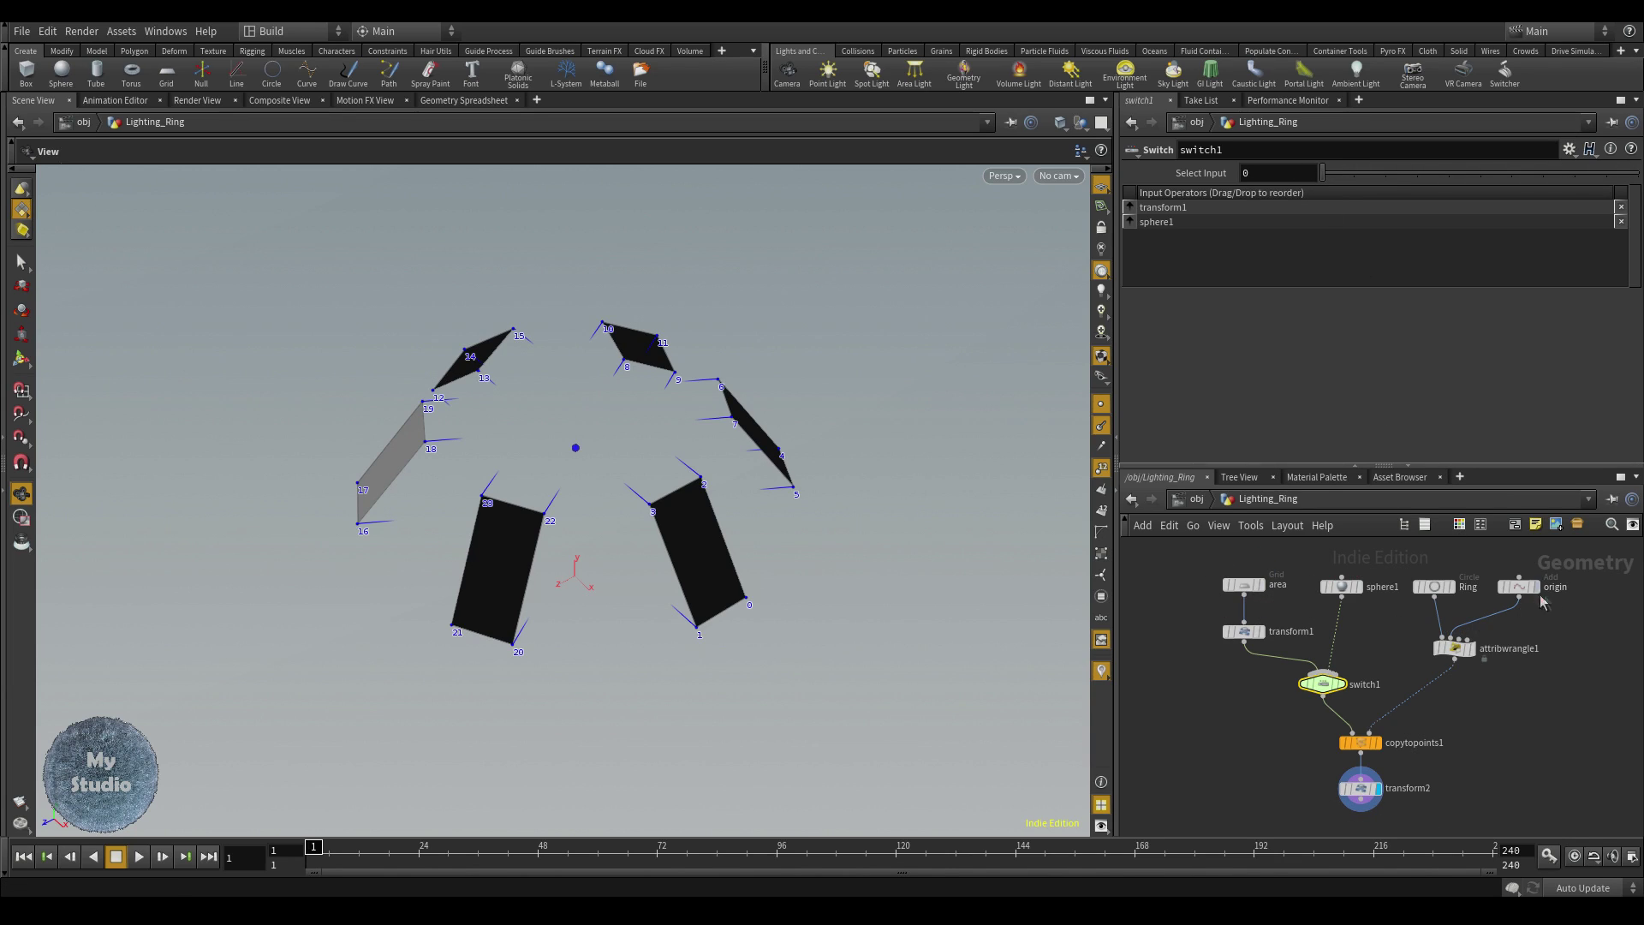
pyautogui.click(1434, 586)
pyautogui.moveTo(1279, 217); pyautogui.dragTo(1345, 221, button='middle')
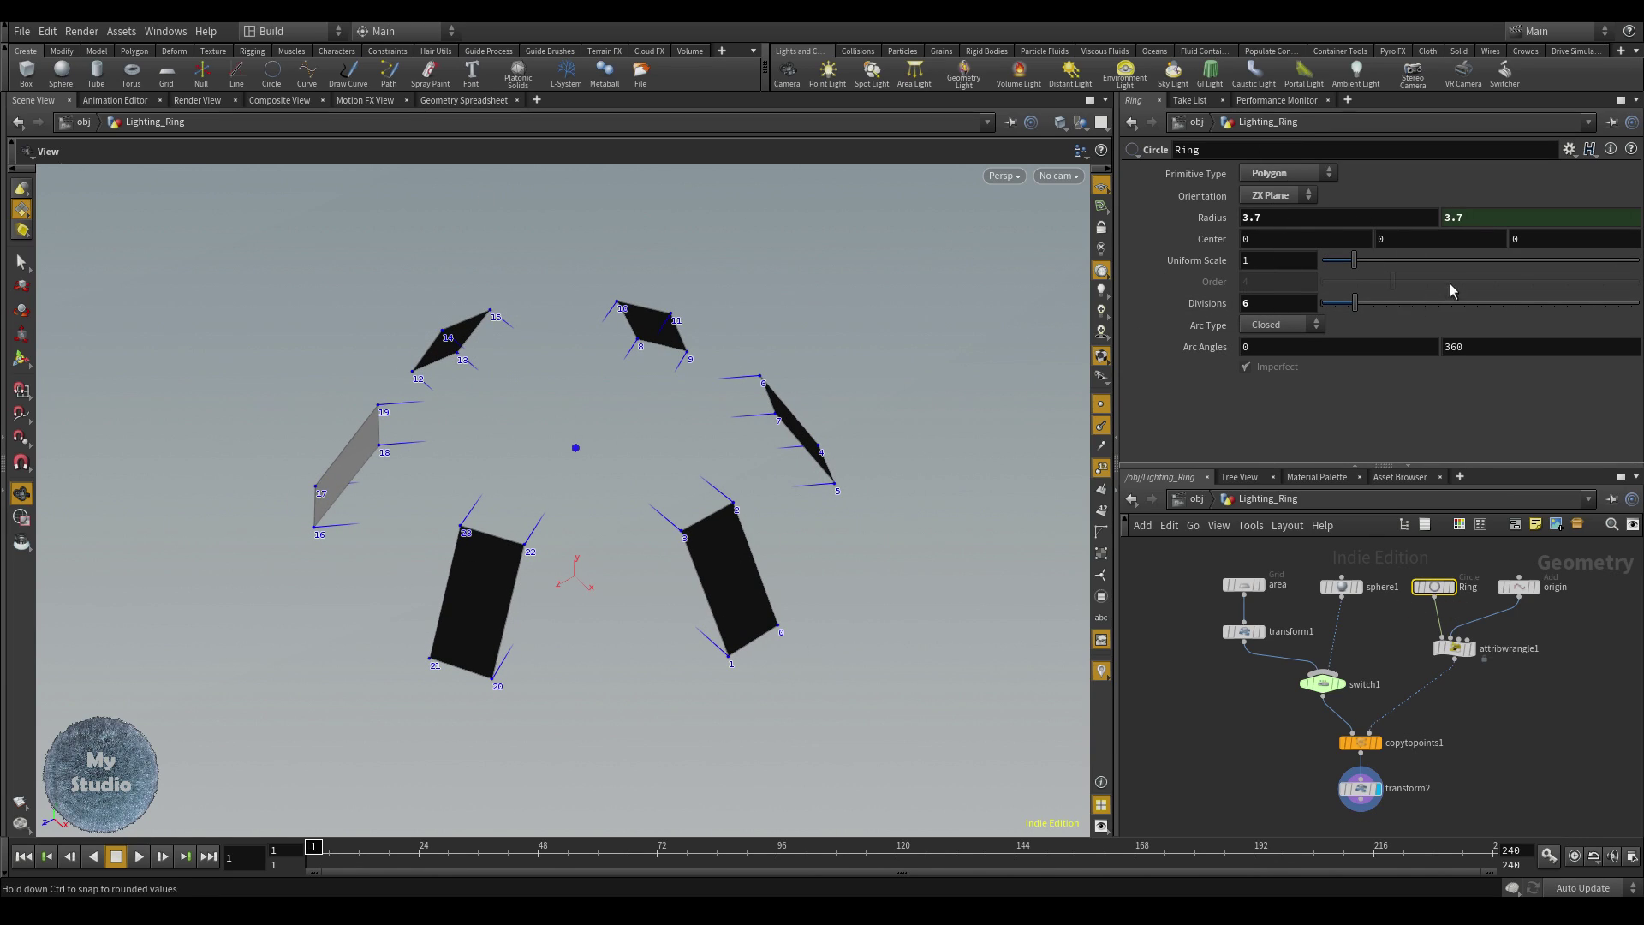
pyautogui.moveTo(1357, 306); pyautogui.dragTo(1387, 305)
# - Tilt each panel more steeply, to about 41.6 degrees Rotate X in transform1
pyautogui.click(1365, 789)
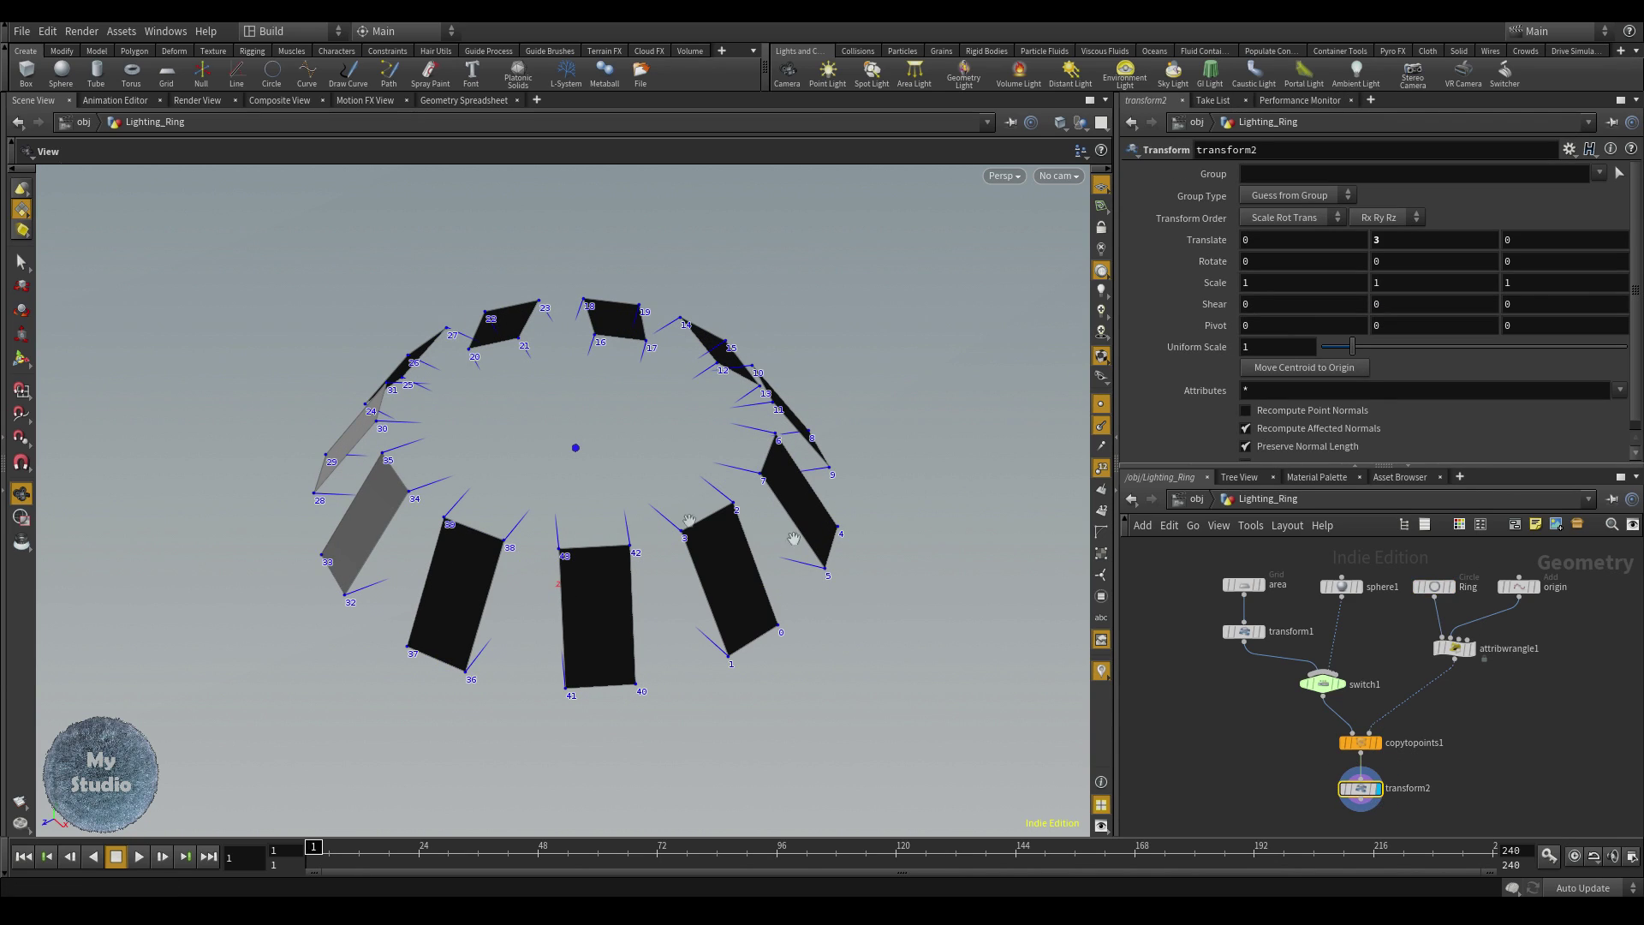
pyautogui.moveTo(1413, 240)
pyautogui.mouseDown(button='middle')
pyautogui.moveTo(1438, 240)
pyautogui.moveTo(1414, 240)
pyautogui.mouseUp(button='middle')
pyautogui.moveTo(1307, 240)
pyautogui.mouseDown(button='middle')
pyautogui.moveTo(1272, 241)
pyautogui.moveTo(1332, 240)
pyautogui.mouseUp(button='middle')
pyautogui.moveTo(1515, 240)
pyautogui.mouseDown(button='middle')
pyautogui.moveTo(1524, 223)
pyautogui.moveTo(1537, 241)
pyautogui.mouseUp(button='middle')
pyautogui.moveTo(1284, 261)
pyautogui.mouseDown(button='middle')
pyautogui.moveTo(1293, 248)
pyautogui.moveTo(1276, 261)
pyautogui.mouseUp(button='middle')
pyautogui.click(1244, 631)
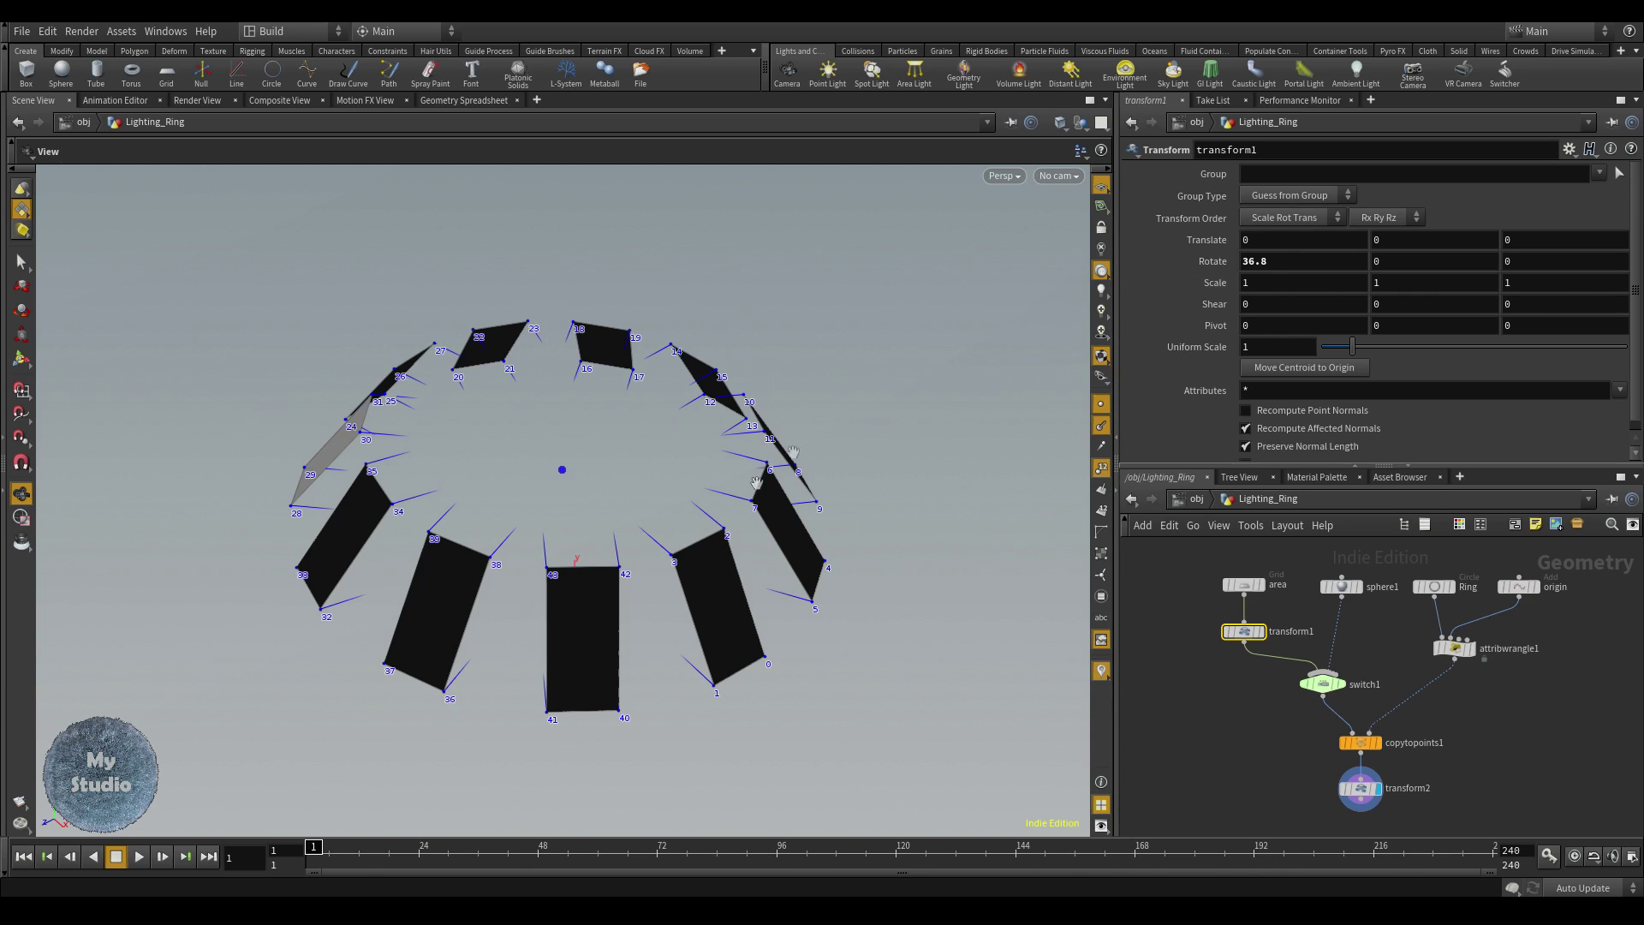
pyautogui.moveTo(1309, 263); pyautogui.dragTo(1297, 206, button='middle')
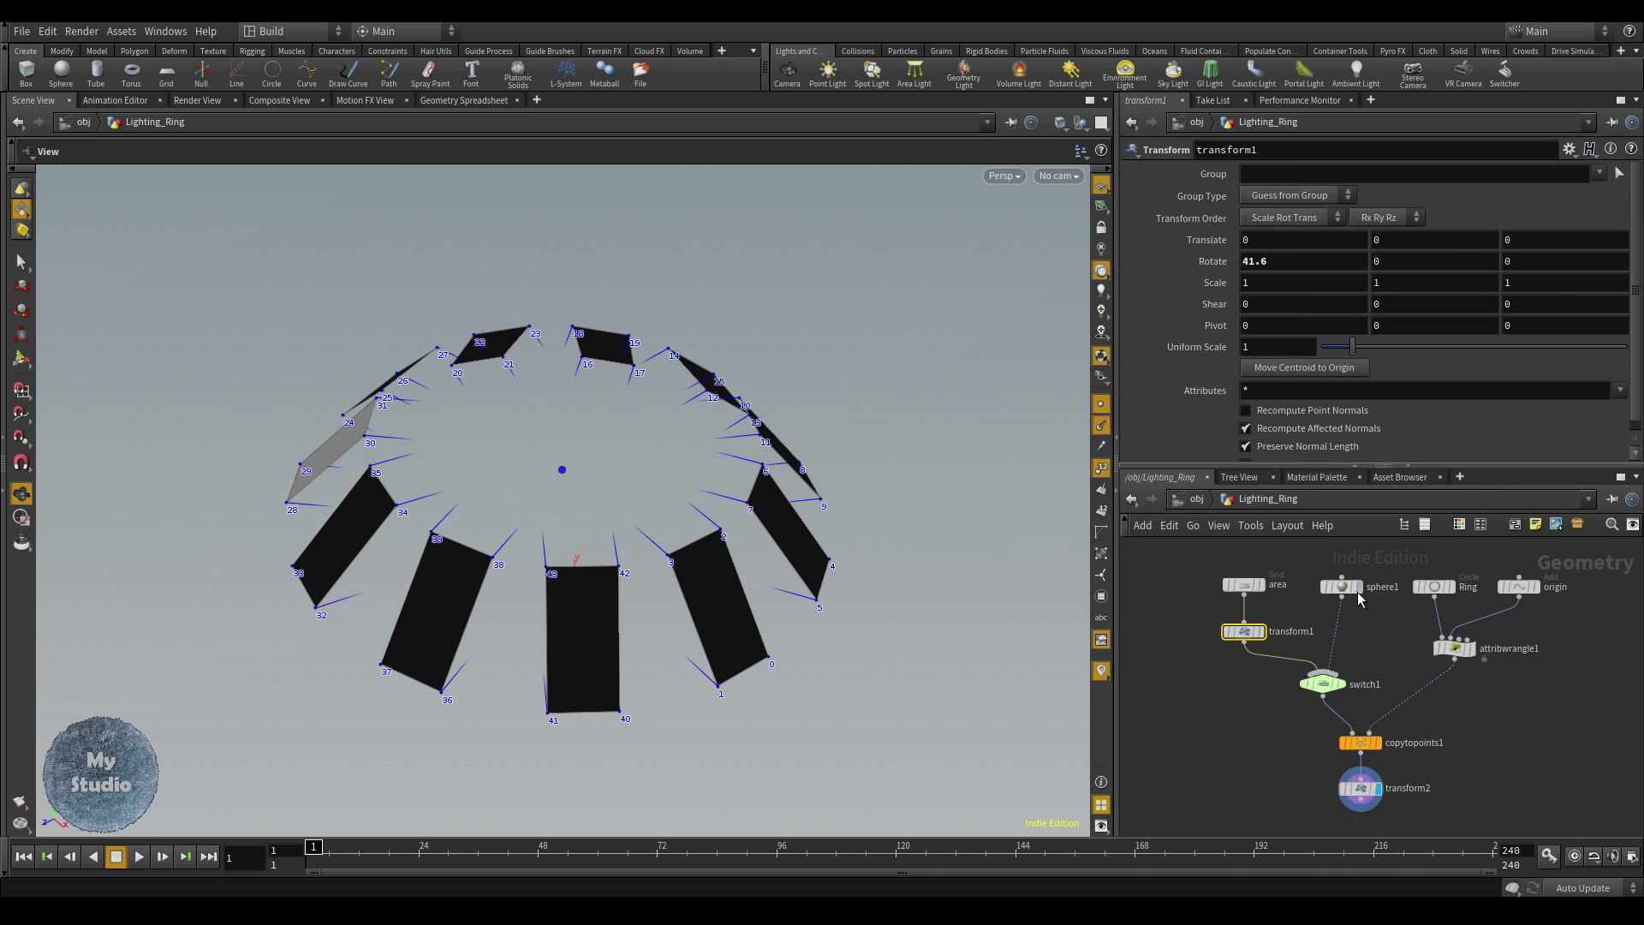
# - Return to the object level and select the Lighting_Ring node
pyautogui.press('u')
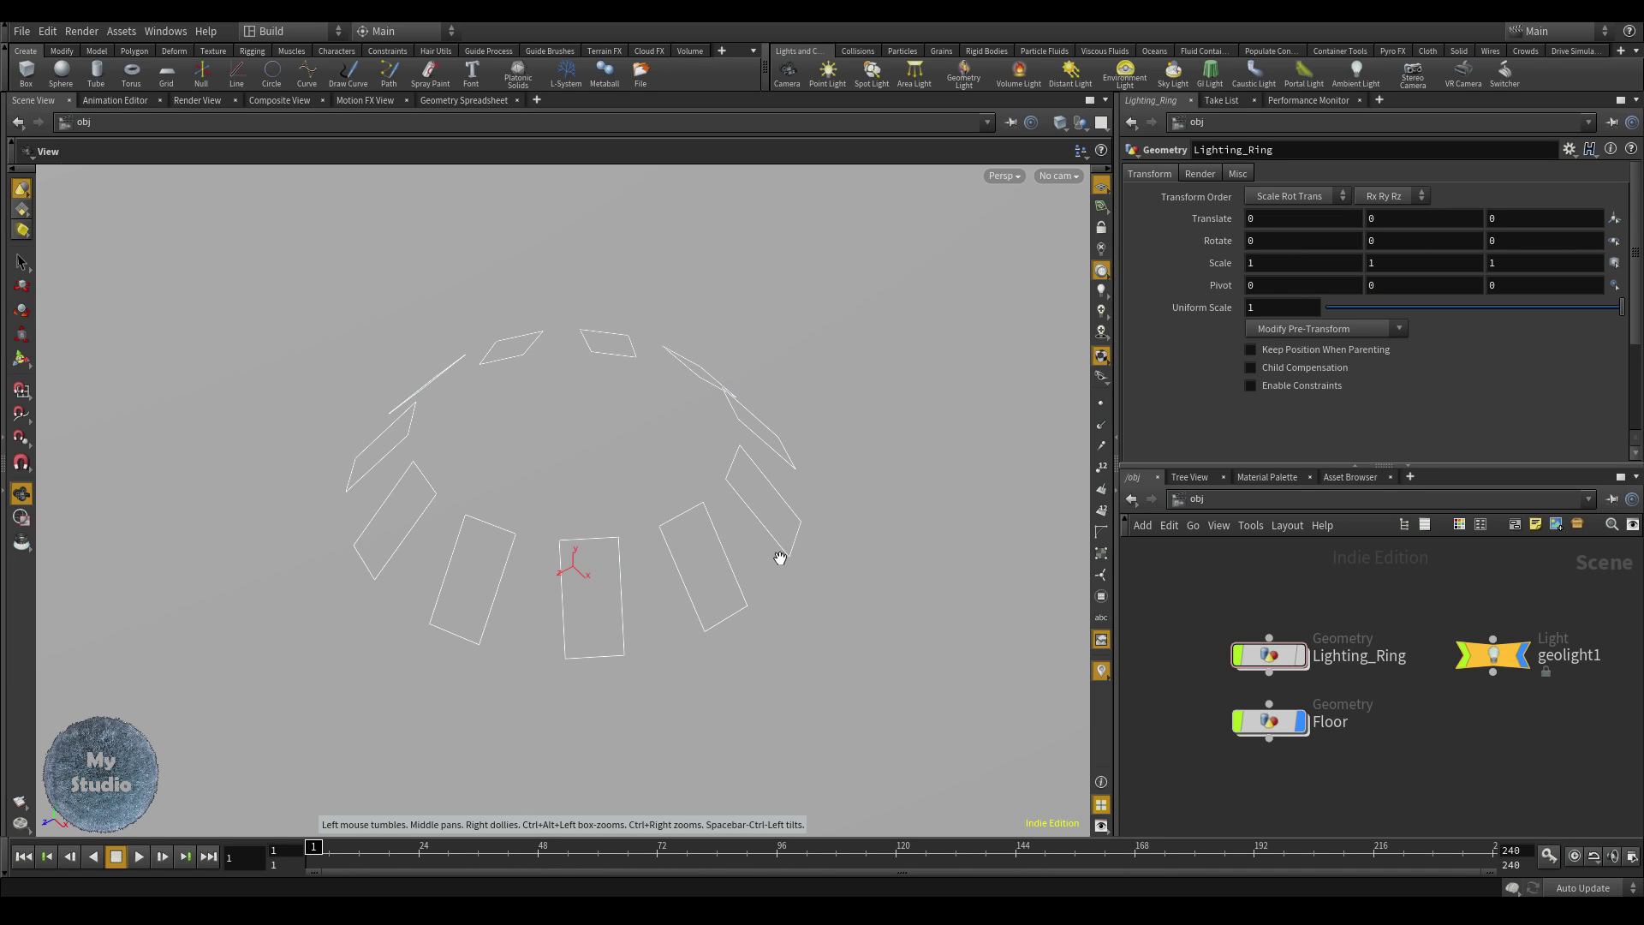
pyautogui.doubleClick(1270, 656)
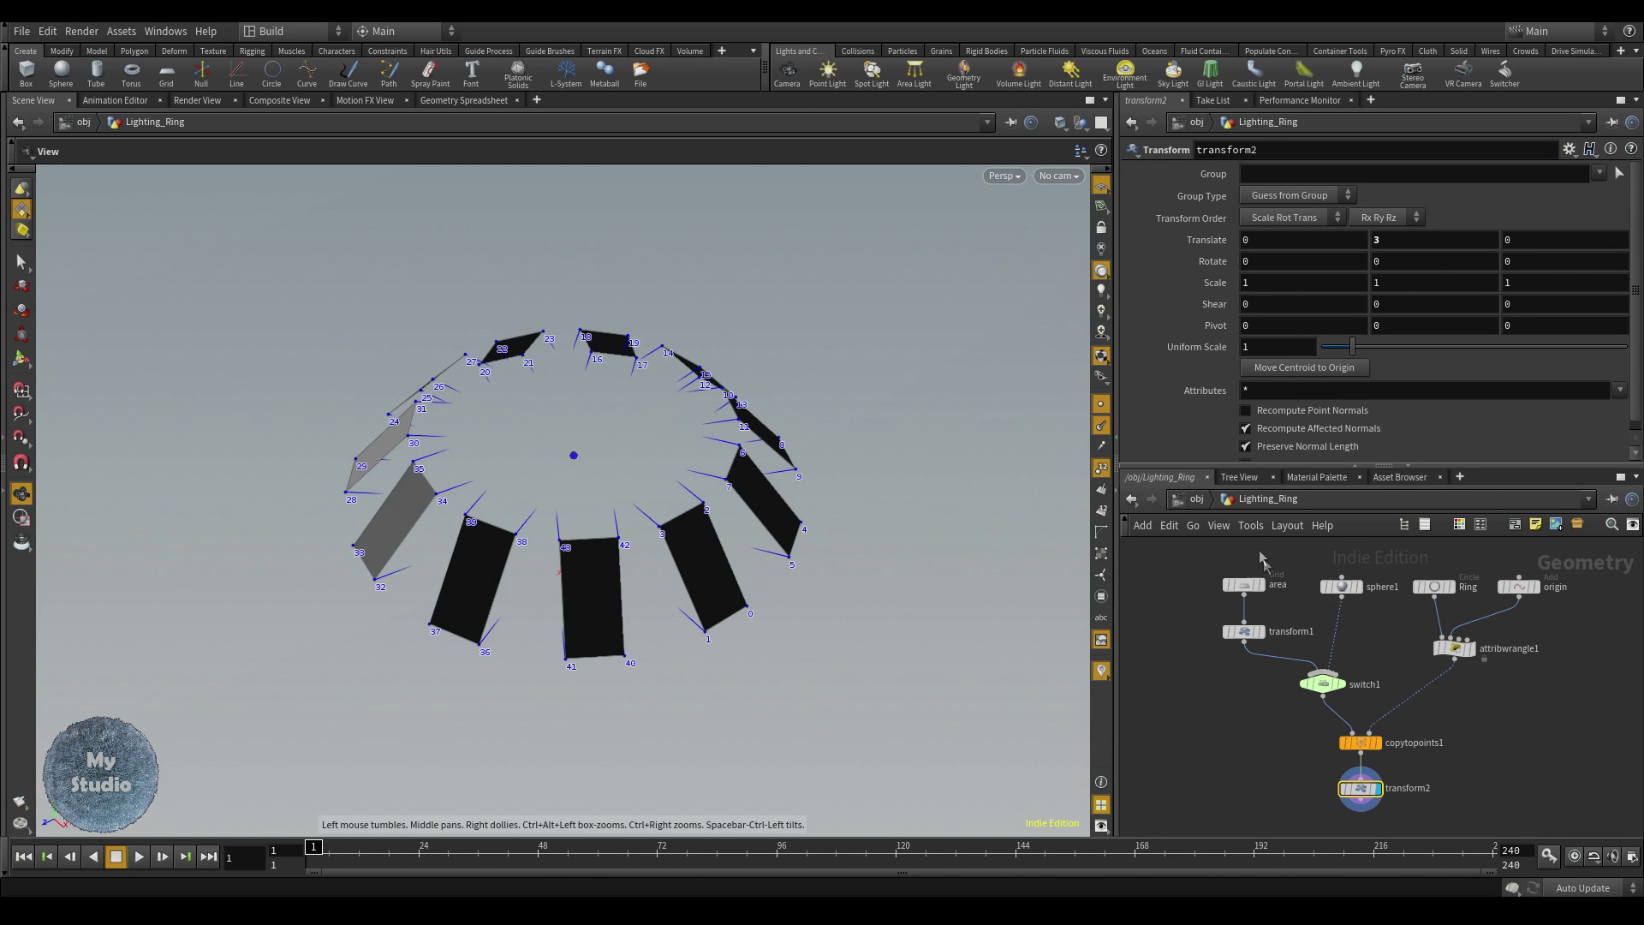
pyautogui.click(1192, 499)
pyautogui.click(1207, 599)
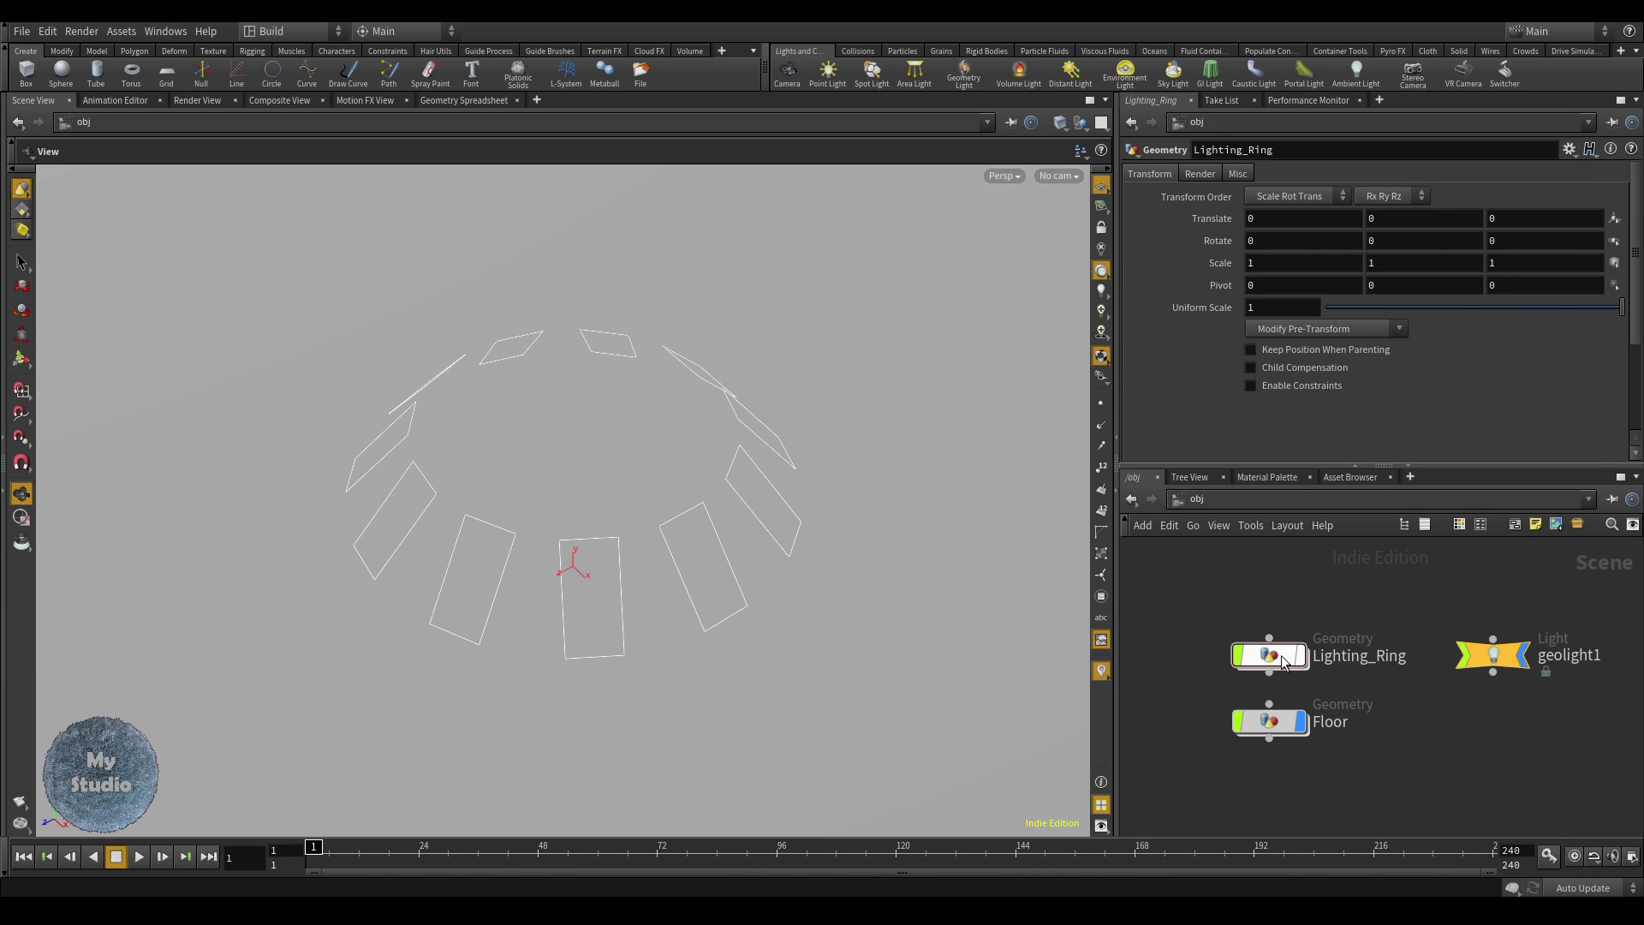
pyautogui.click(1312, 652)
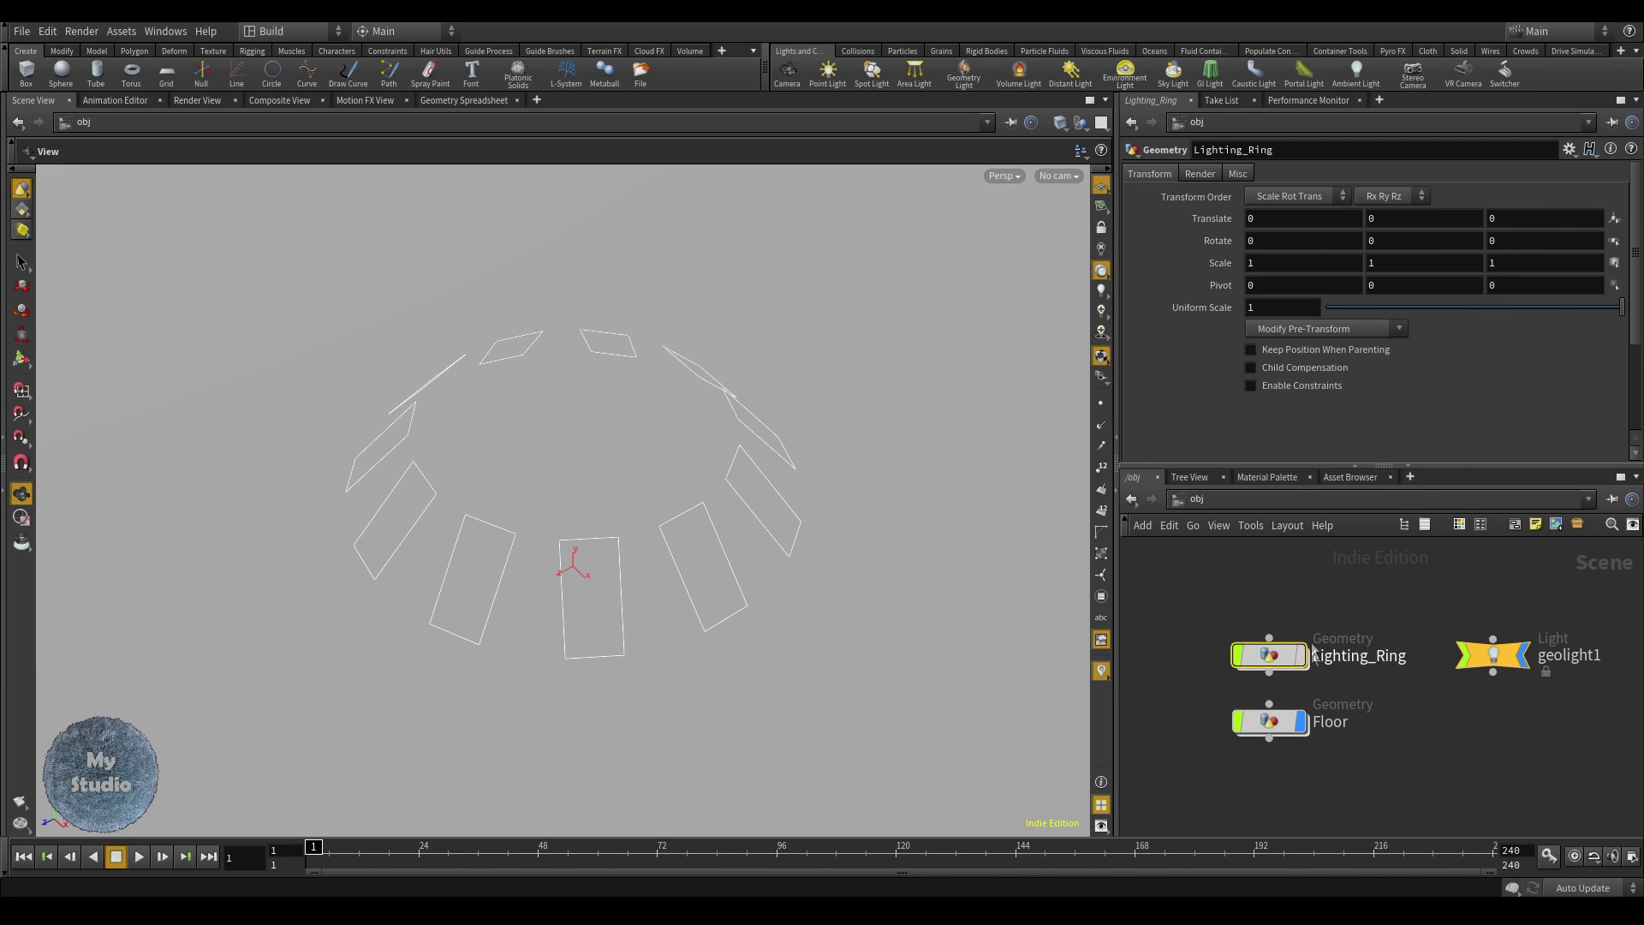
# - Open Lighting_Ring's parameter interface editor and collapse the Render and Transform folders
pyautogui.click(1569, 151)
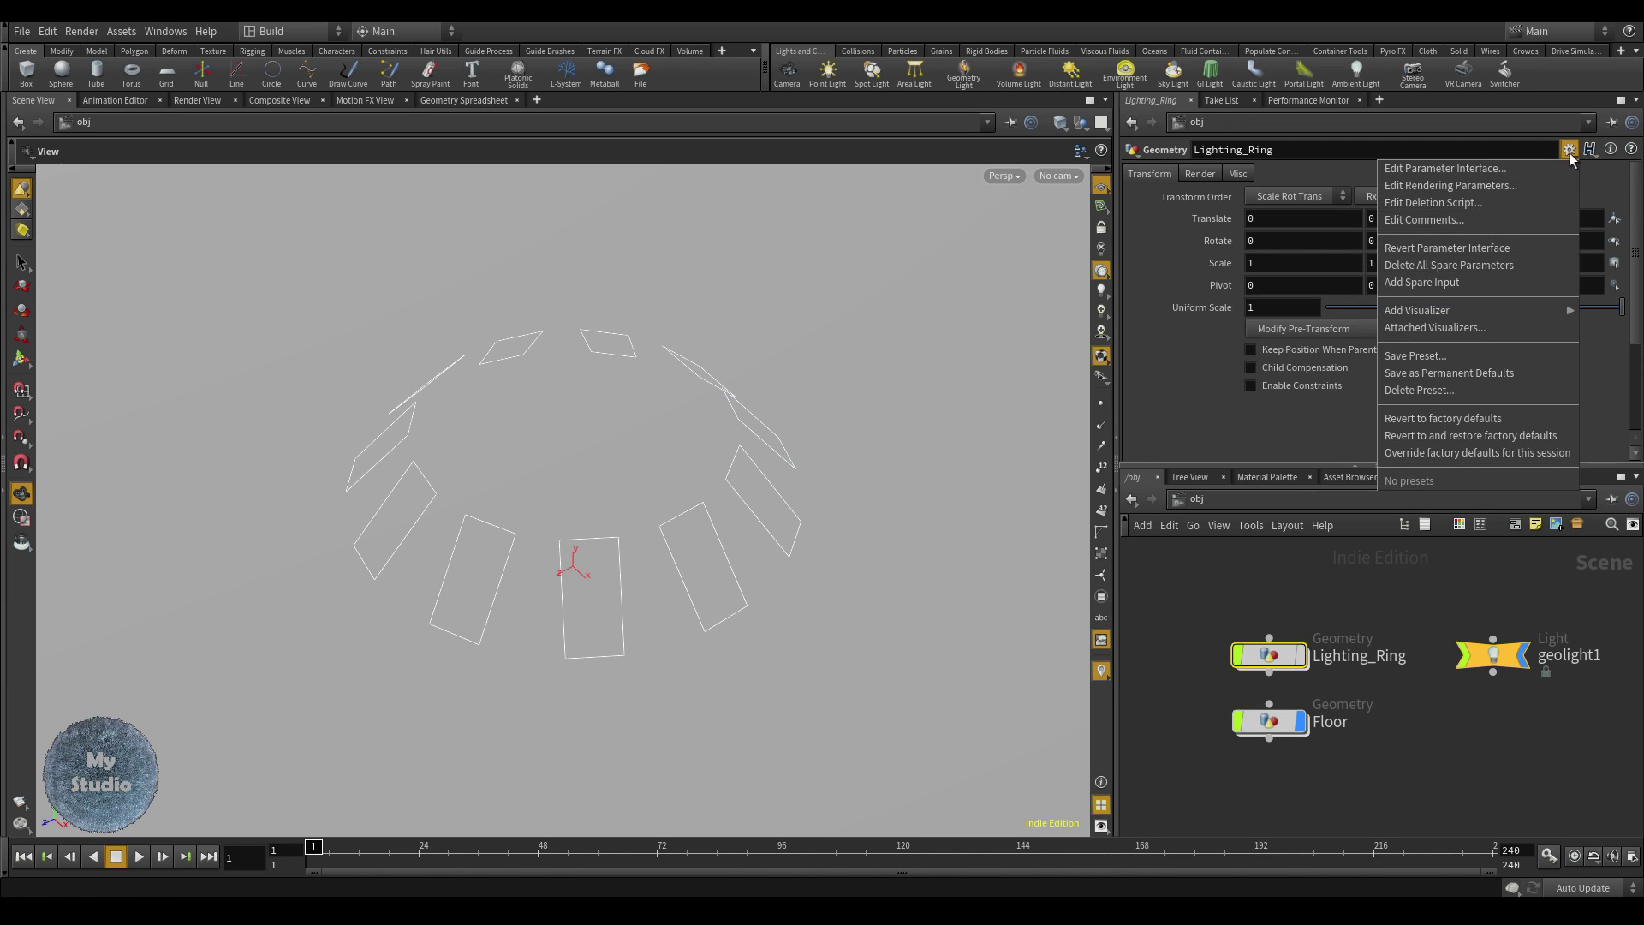
pyautogui.click(1478, 170)
pyautogui.moveTo(1020, 25); pyautogui.dragTo(593, 123)
pyautogui.click(433, 431)
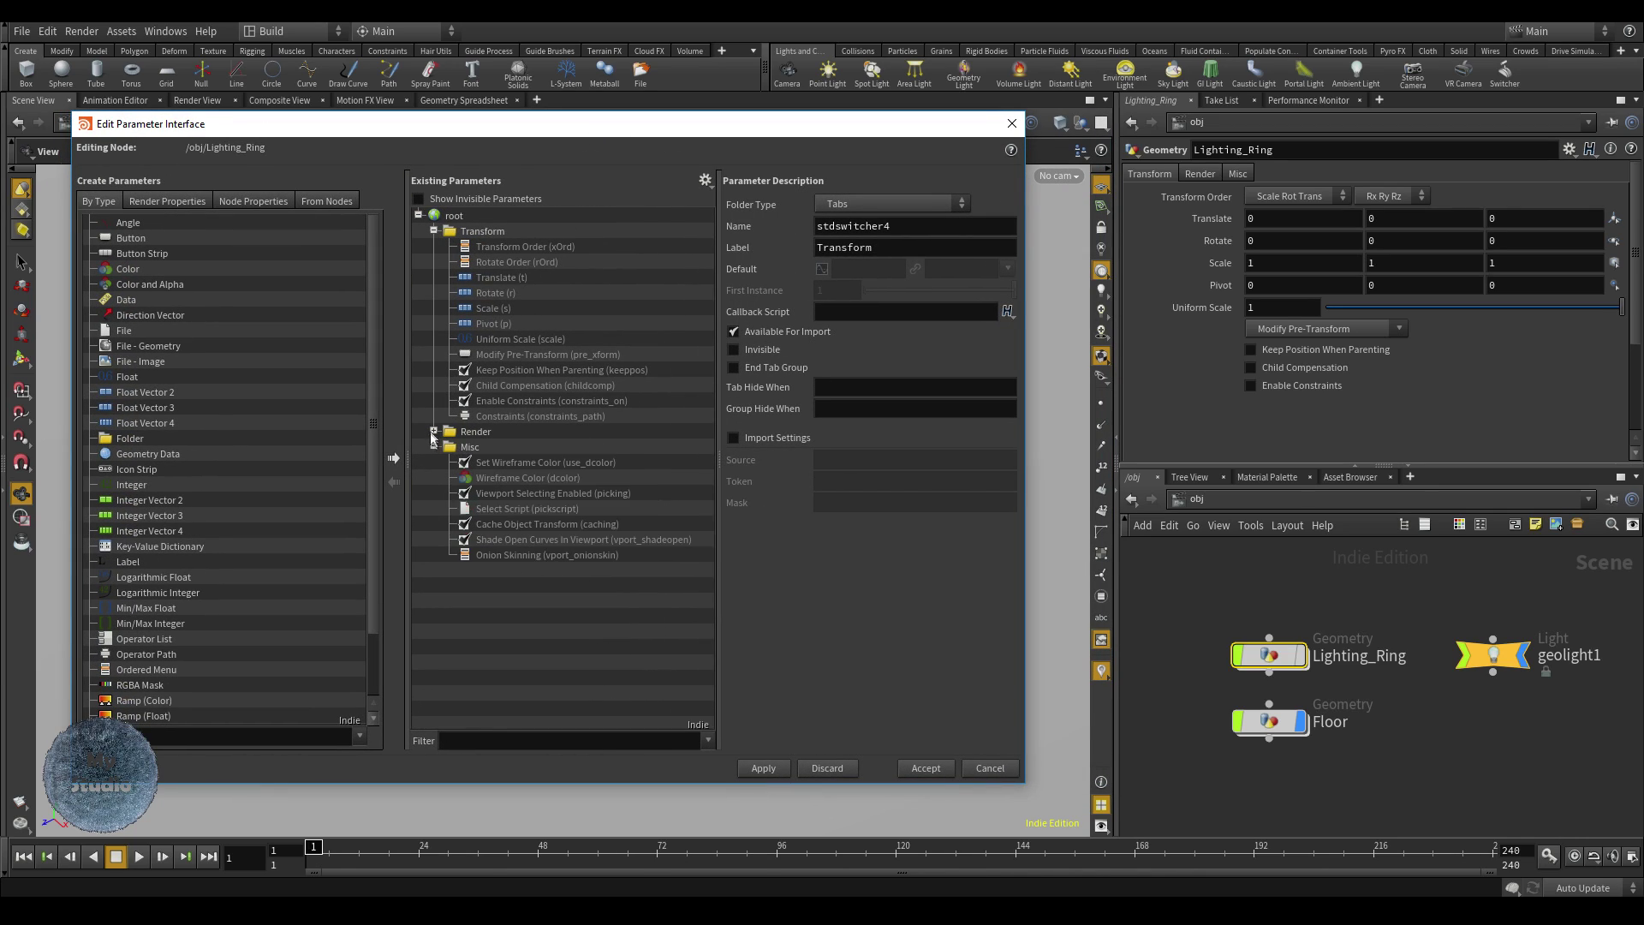
pyautogui.click(433, 231)
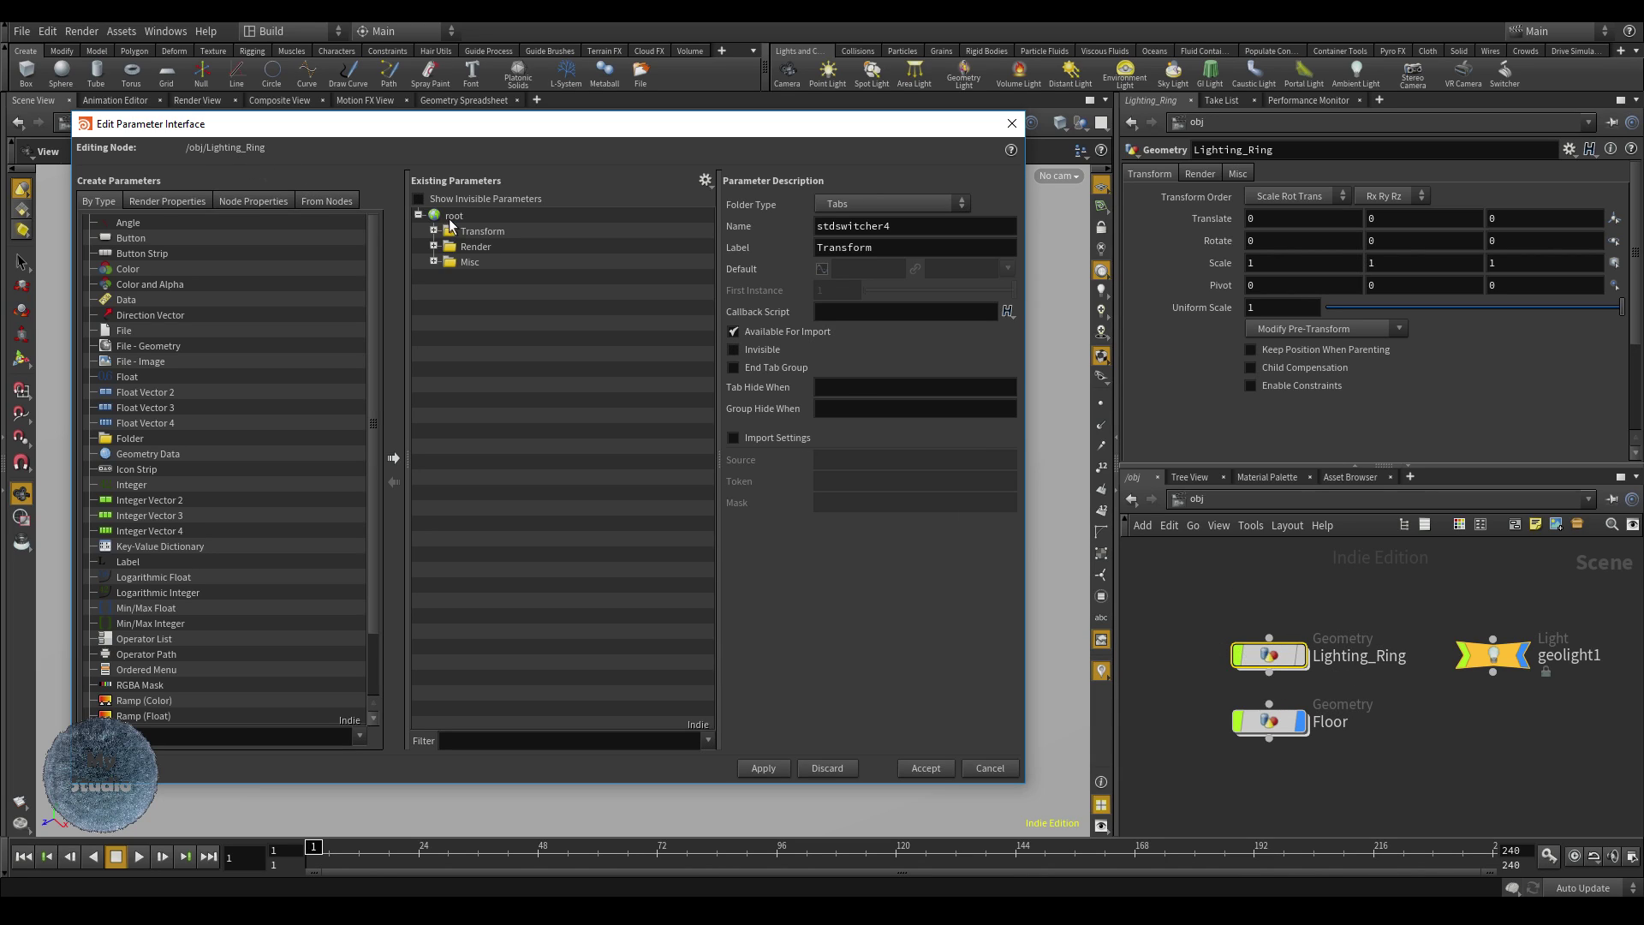
# - Add a folder named Control under root and apply it to Lighting_Ring
pyautogui.moveTo(139, 435); pyautogui.dragTo(486, 233)
pyautogui.doubleClick(486, 231)
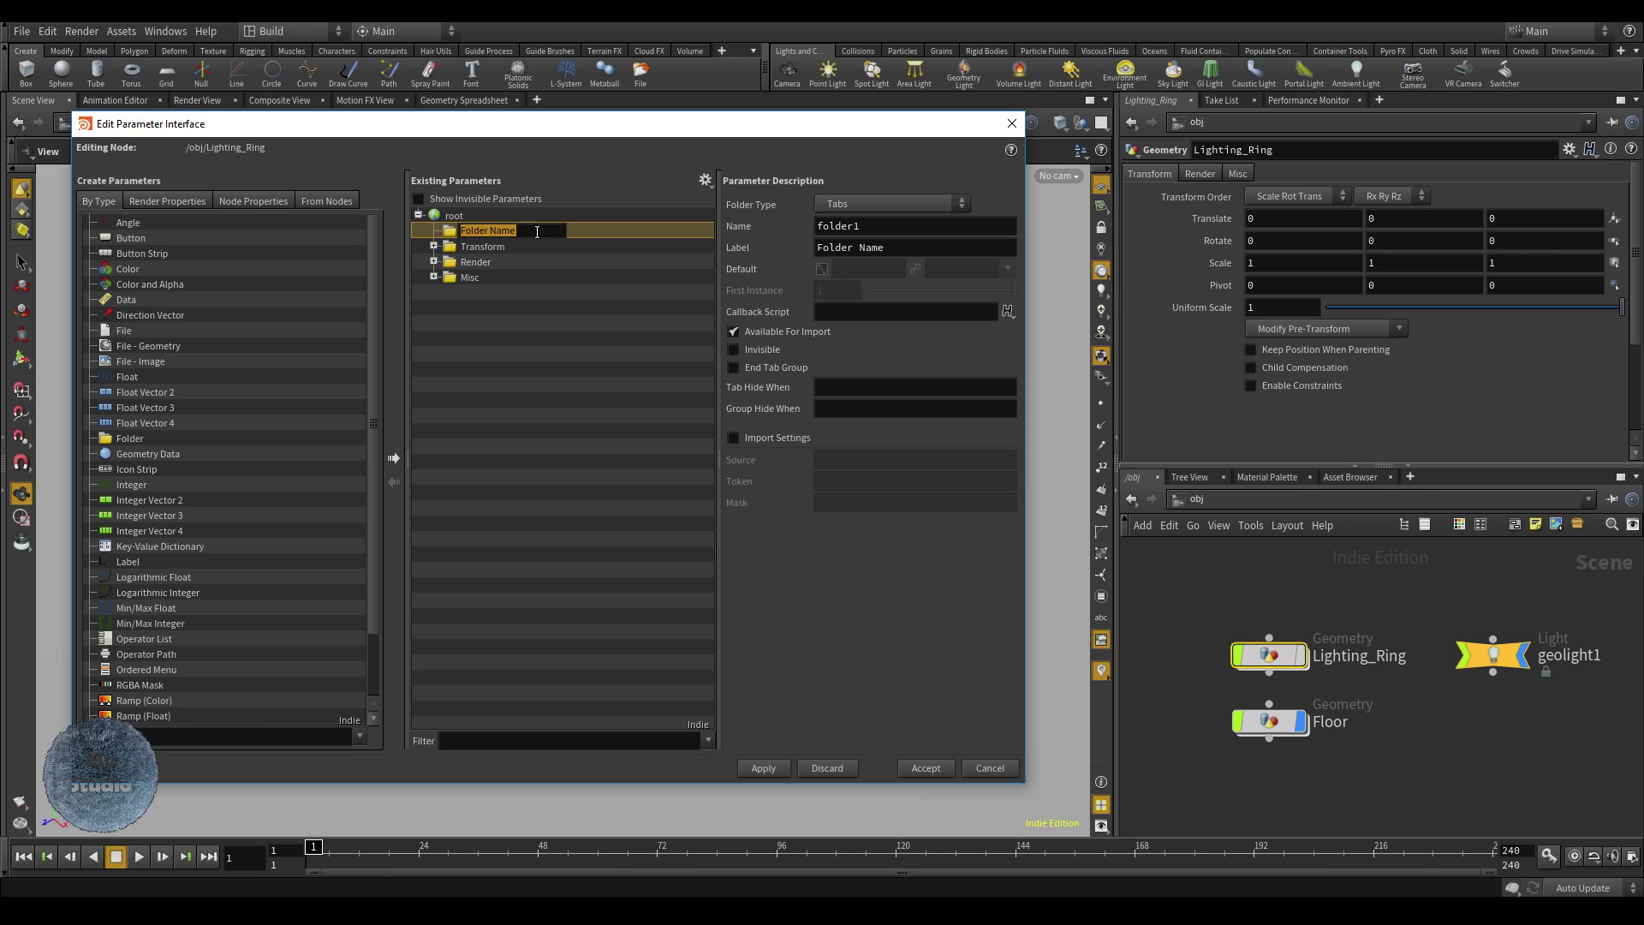
pyautogui.write('Control')
pyautogui.press('Return')
pyautogui.click(774, 771)
pyautogui.click(1194, 174)
pyautogui.click(1143, 174)
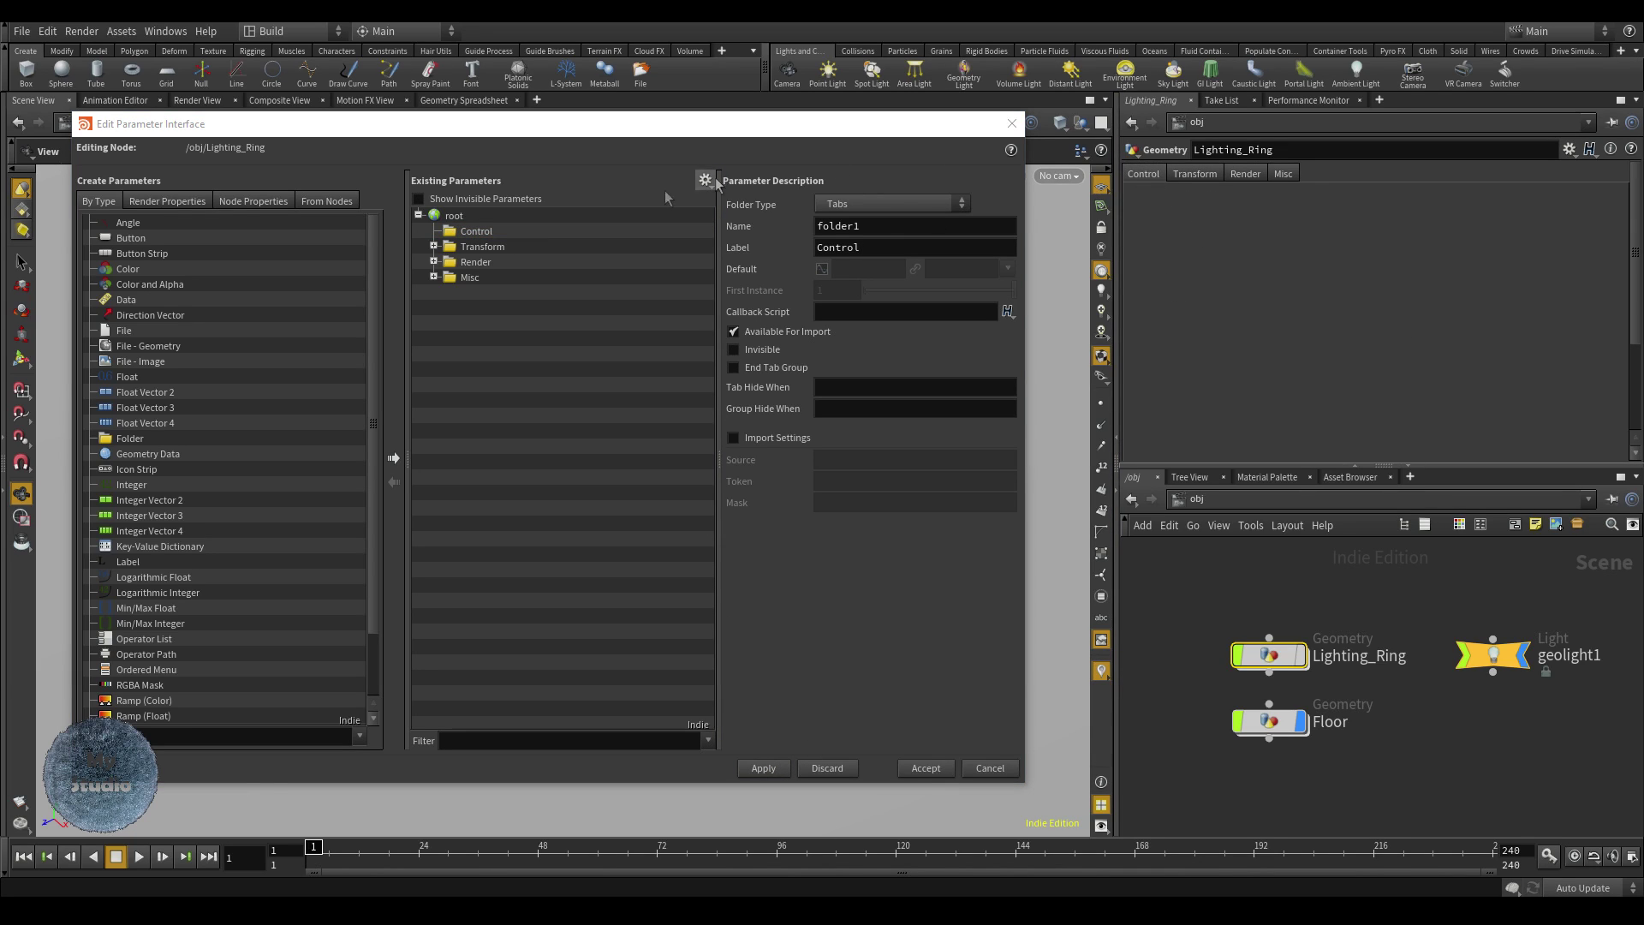
# - Inside Lighting_Ring, select the Ring circle node to show its settings
pyautogui.moveTo(676, 125); pyautogui.dragTo(745, 134)
pyautogui.doubleClick(1284, 657)
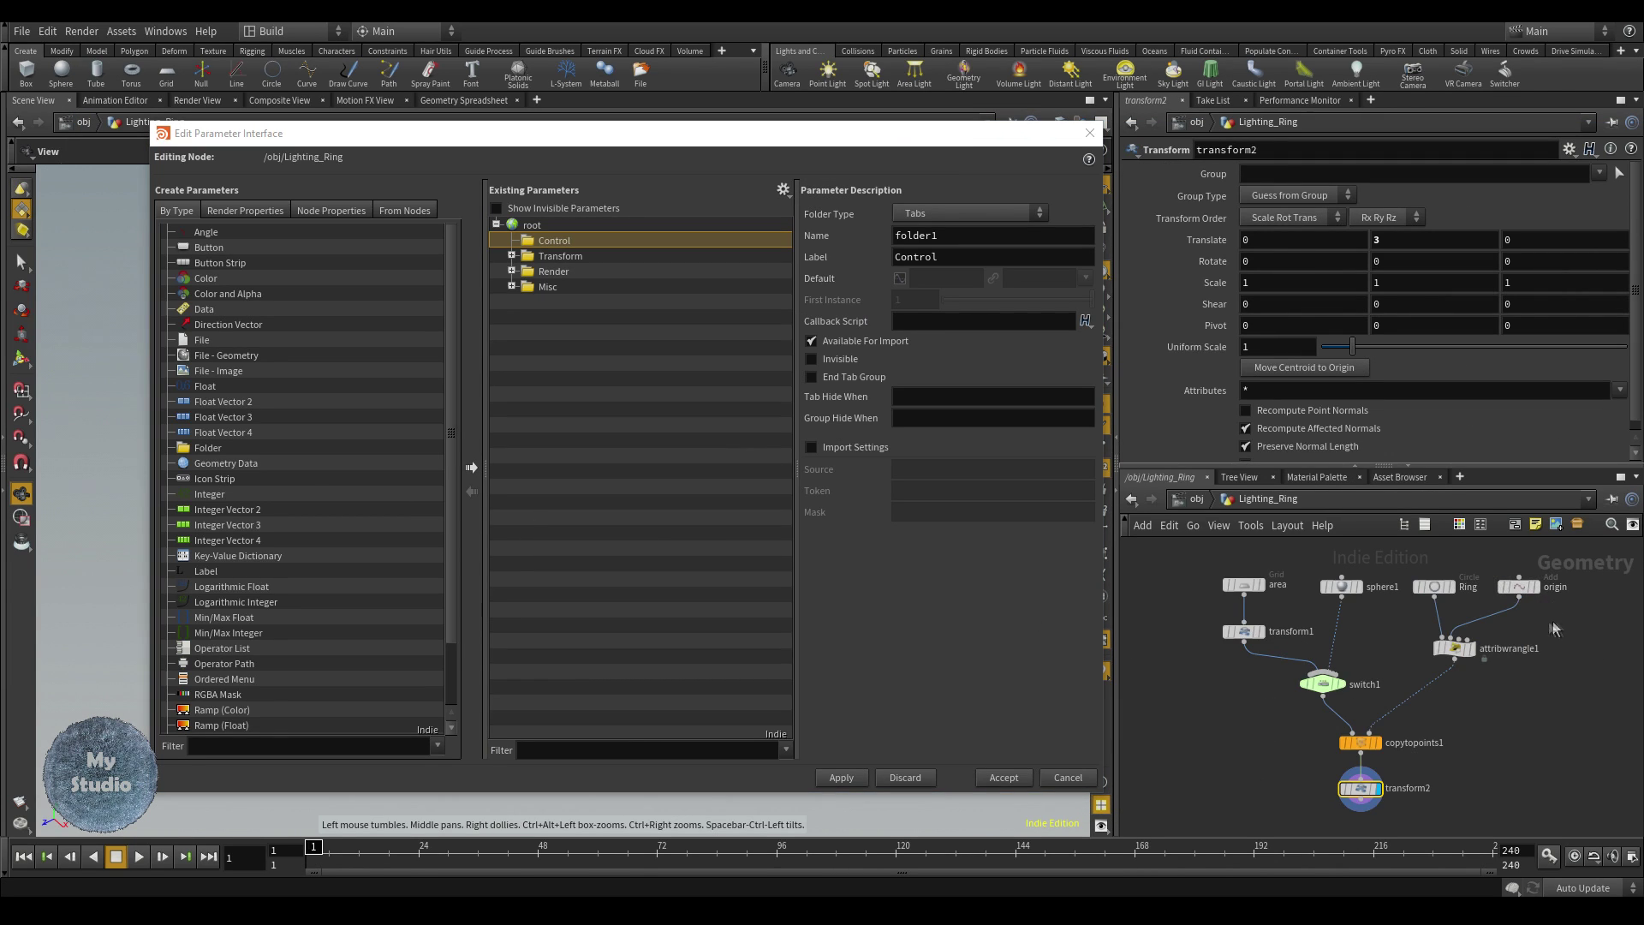
pyautogui.click(1434, 587)
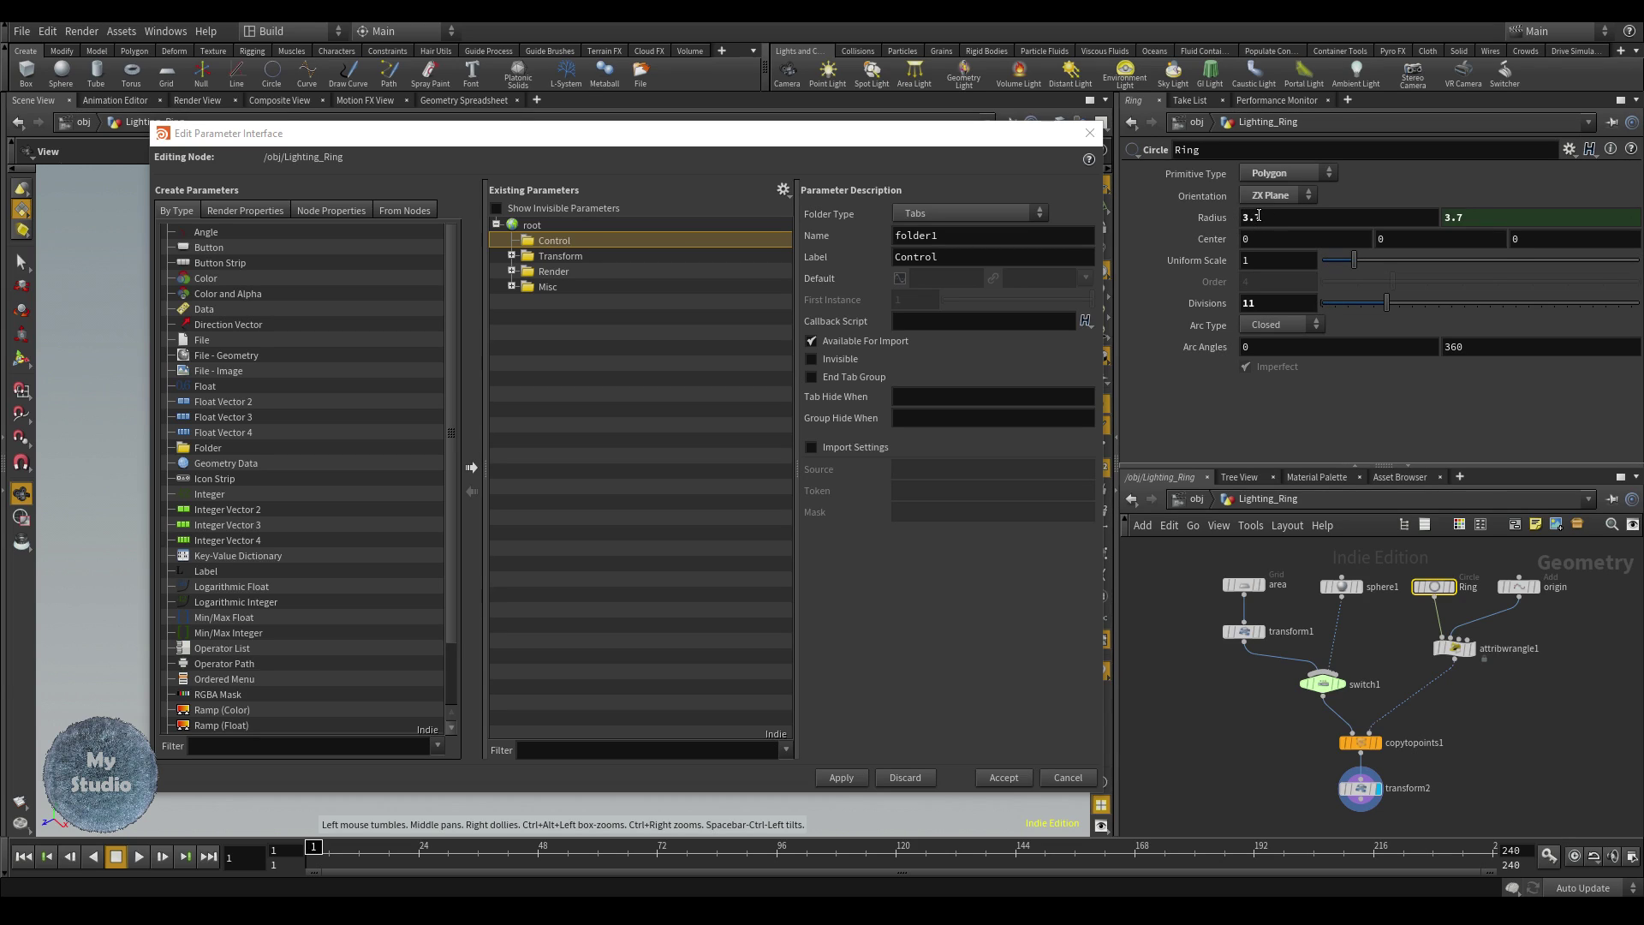
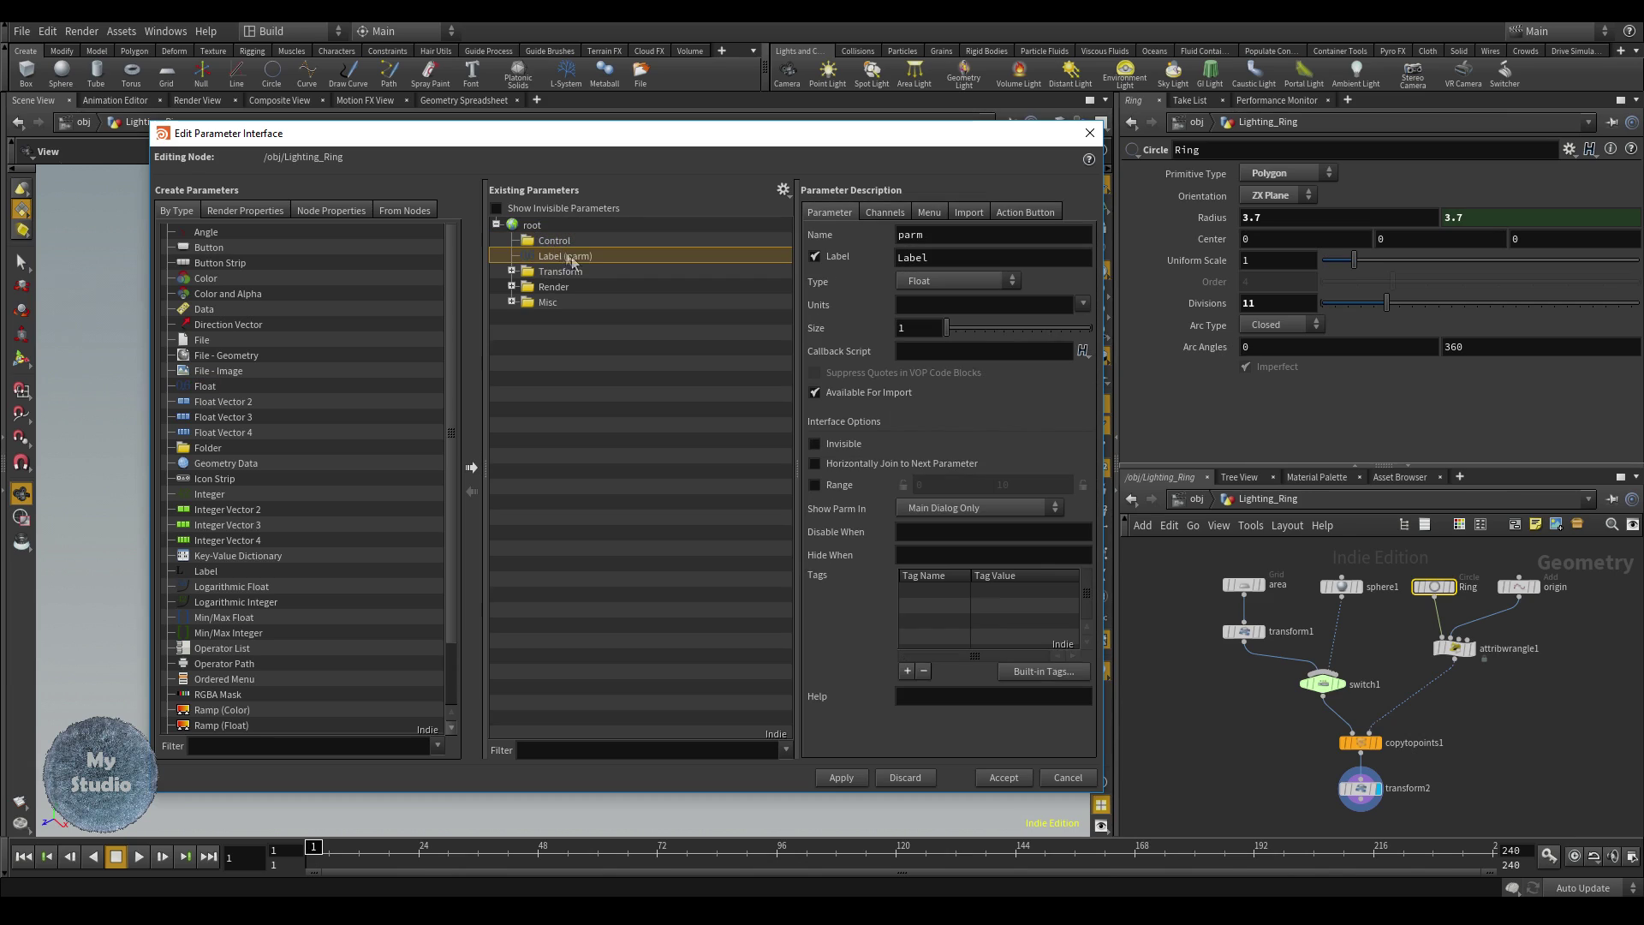
# - Add a float named Ring_Radius, labelled Ring Radius, to the Control folder and apply it
pyautogui.click(569, 260)
pyautogui.moveTo(935, 237); pyautogui.dragTo(833, 225)
pyautogui.moveTo(967, 260); pyautogui.dragTo(840, 262)
pyautogui.click(941, 232)
pyautogui.write('Ring_')
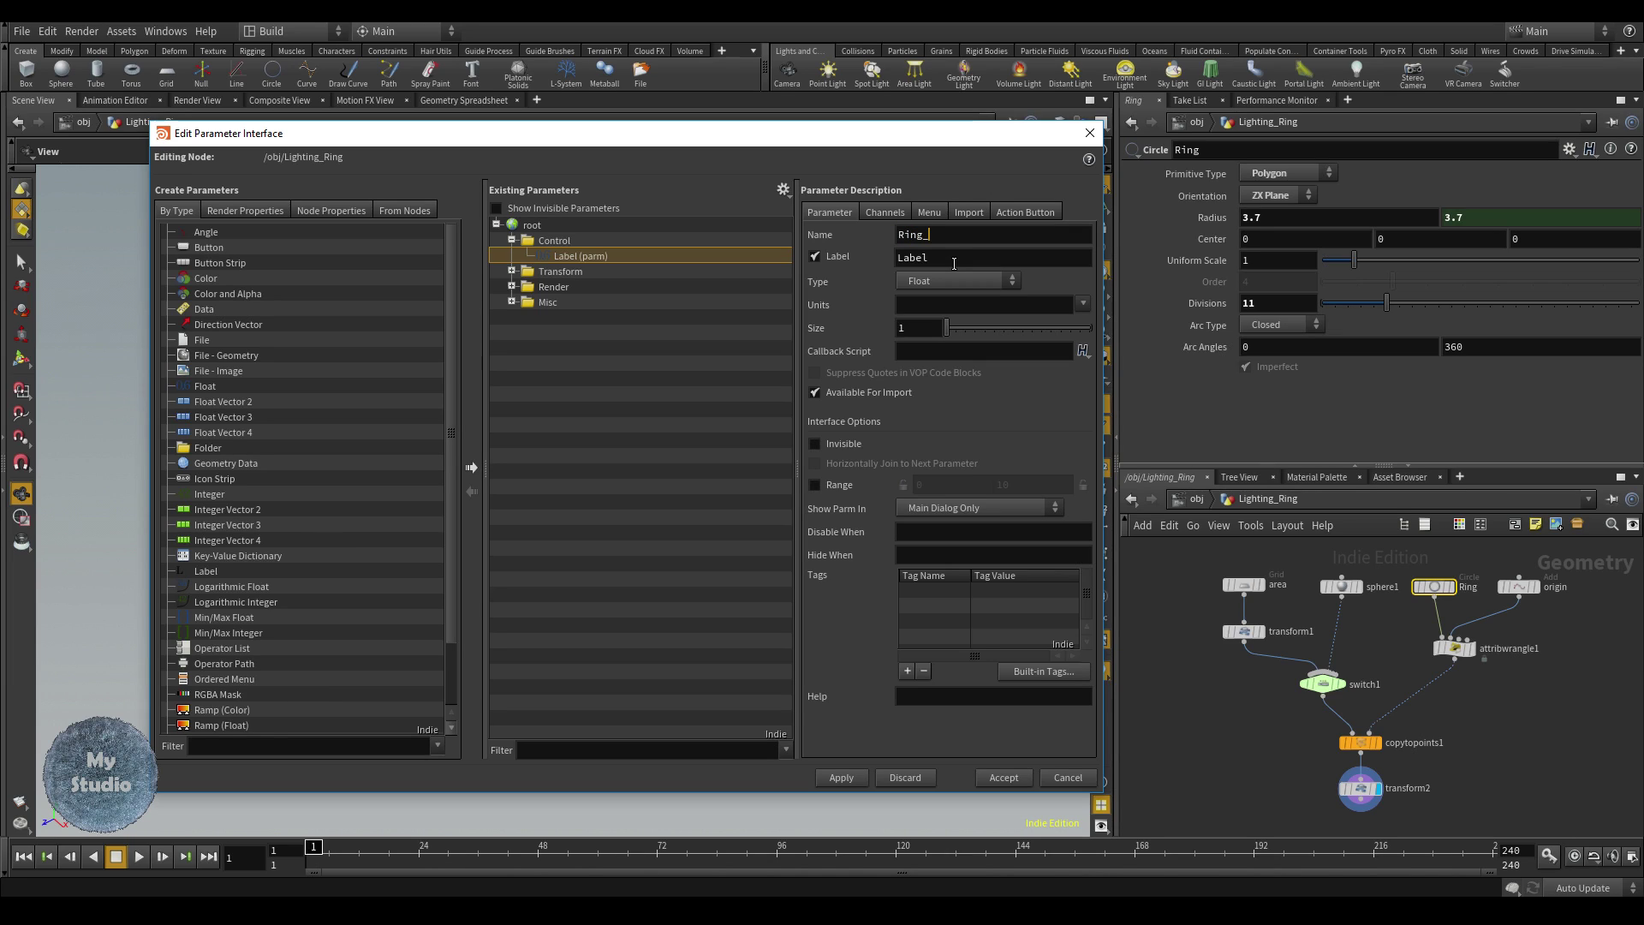
pyautogui.hotkey('shift', 'Left')
pyautogui.hotkey('shift', 'Left')
pyautogui.hotkey('shift', 'Left')
pyautogui.hotkey('shift', 'Left')
pyautogui.hotkey('shift', 'Left')
pyautogui.hotkey('shift', 'Left')
pyautogui.hotkey('shift', 'Left')
pyautogui.hotkey('shift', 'Left')
pyautogui.hotkey('ctrl', 'c')
pyautogui.press('Tab')
pyautogui.hotkey('ctrl', 'v')
pyautogui.click(855, 779)
pyautogui.click(1197, 500)
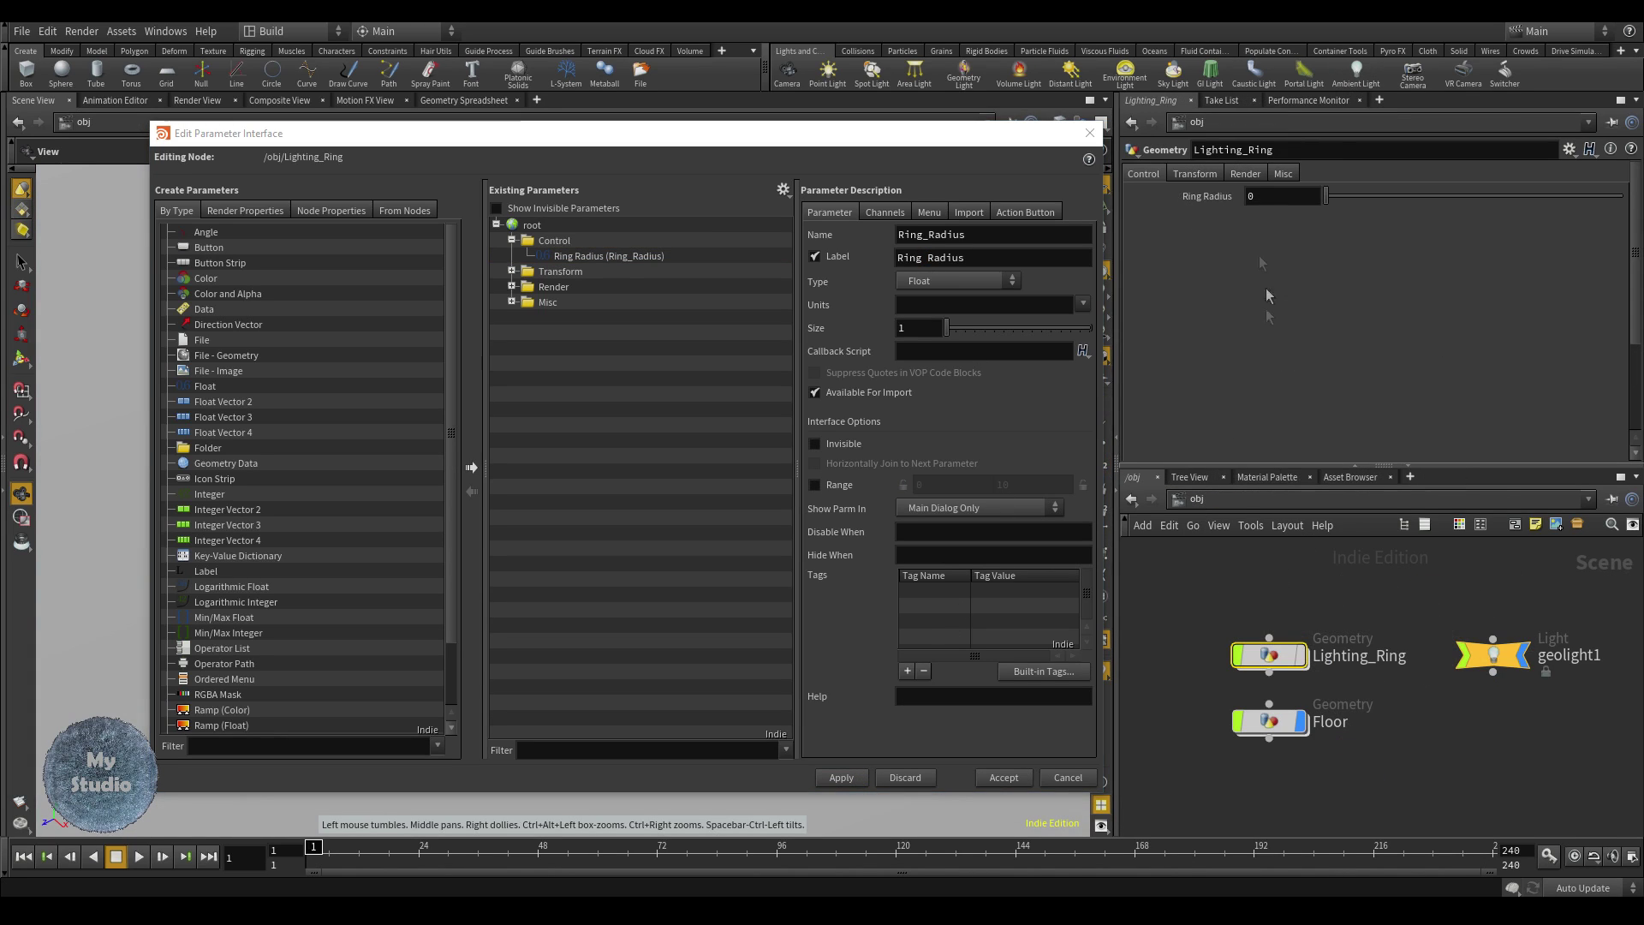
# - Add a 'Ring Transform' label heading, apply it, and try a larger Ring Radius value
pyautogui.scroll(-2, 421, 582)
pyautogui.scroll(2, 419, 580)
pyautogui.moveTo(205, 571); pyautogui.dragTo(569, 255)
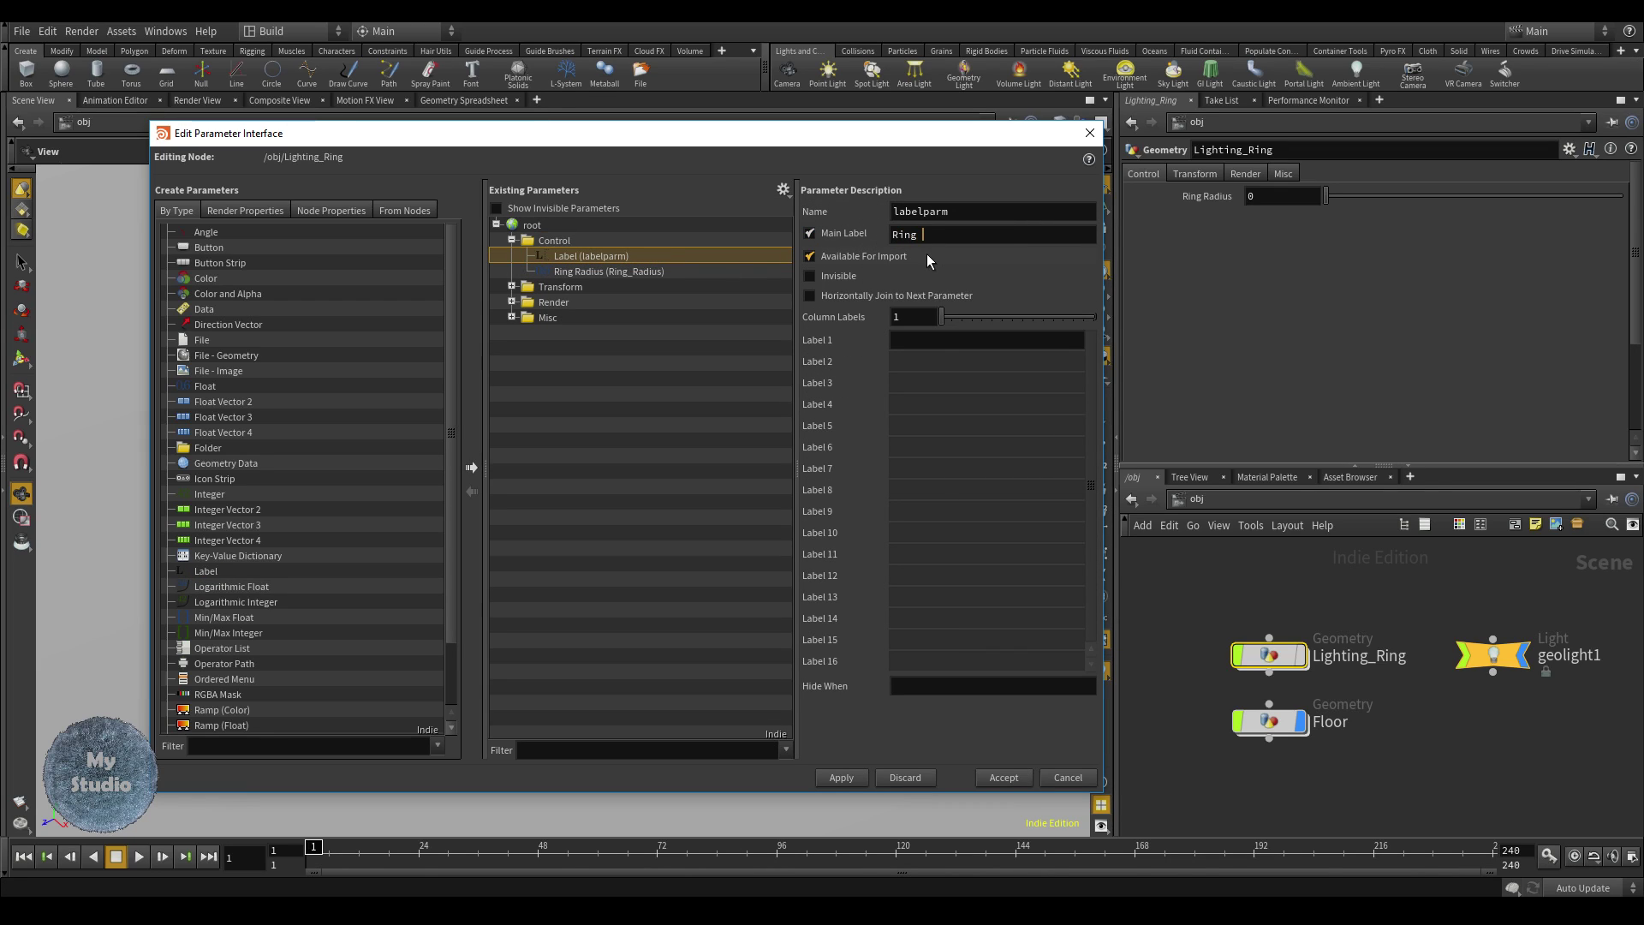
pyautogui.write('Ring Transform')
pyautogui.click(841, 777)
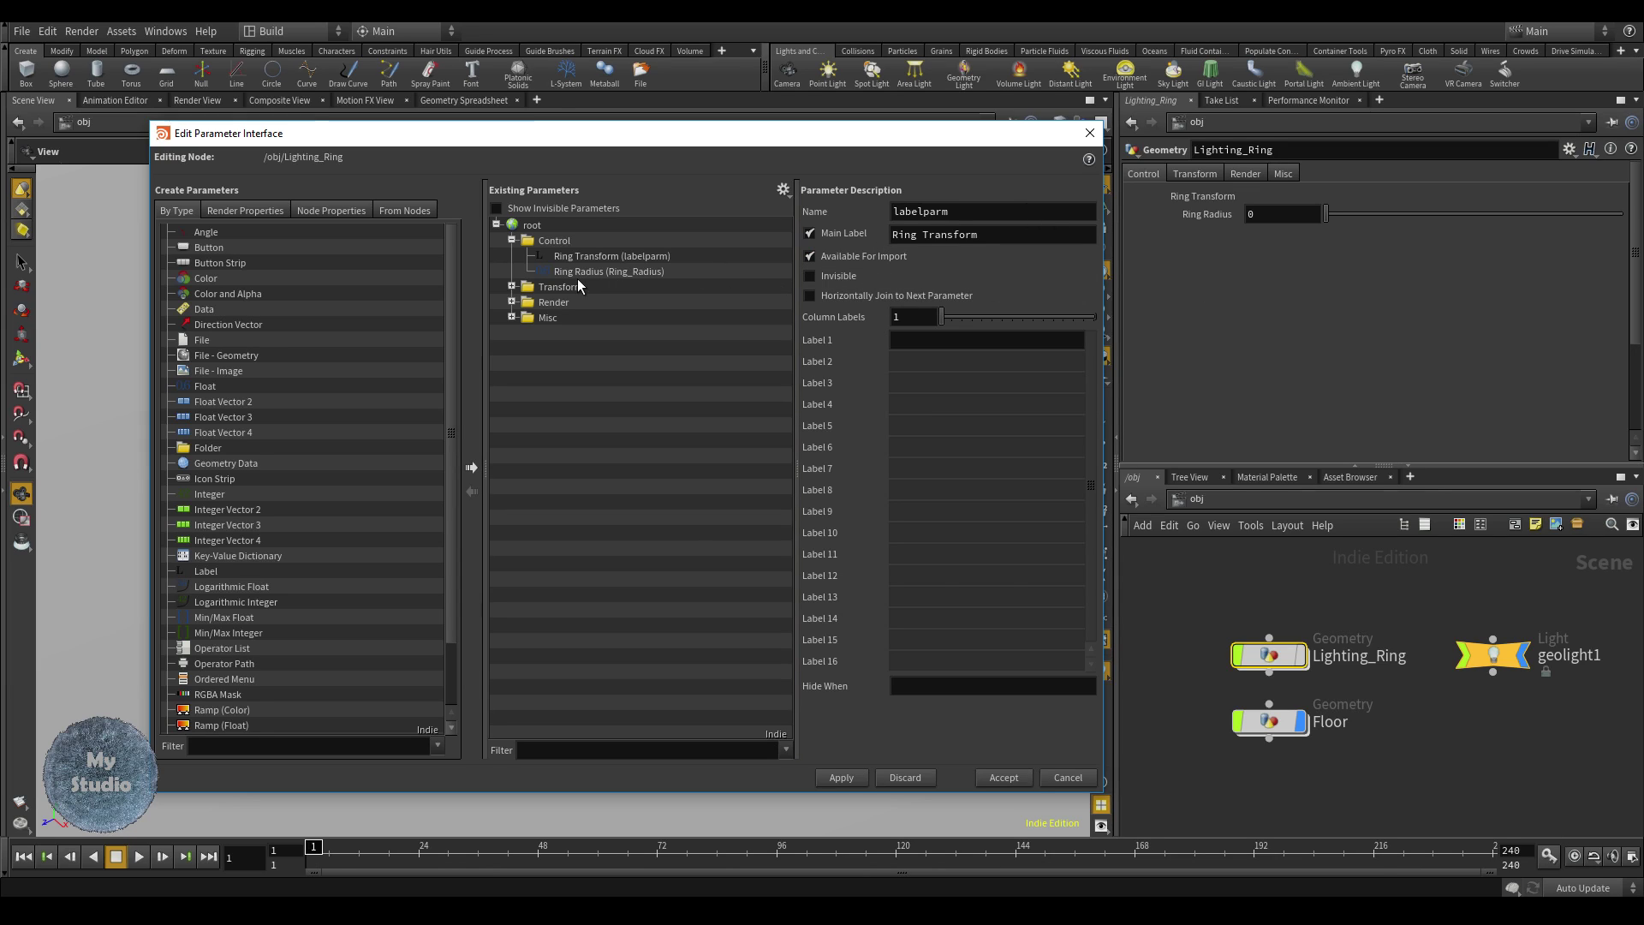
pyautogui.click(608, 271)
pyautogui.moveTo(1326, 215); pyautogui.dragTo(1245, 215)
pyautogui.click(1264, 218)
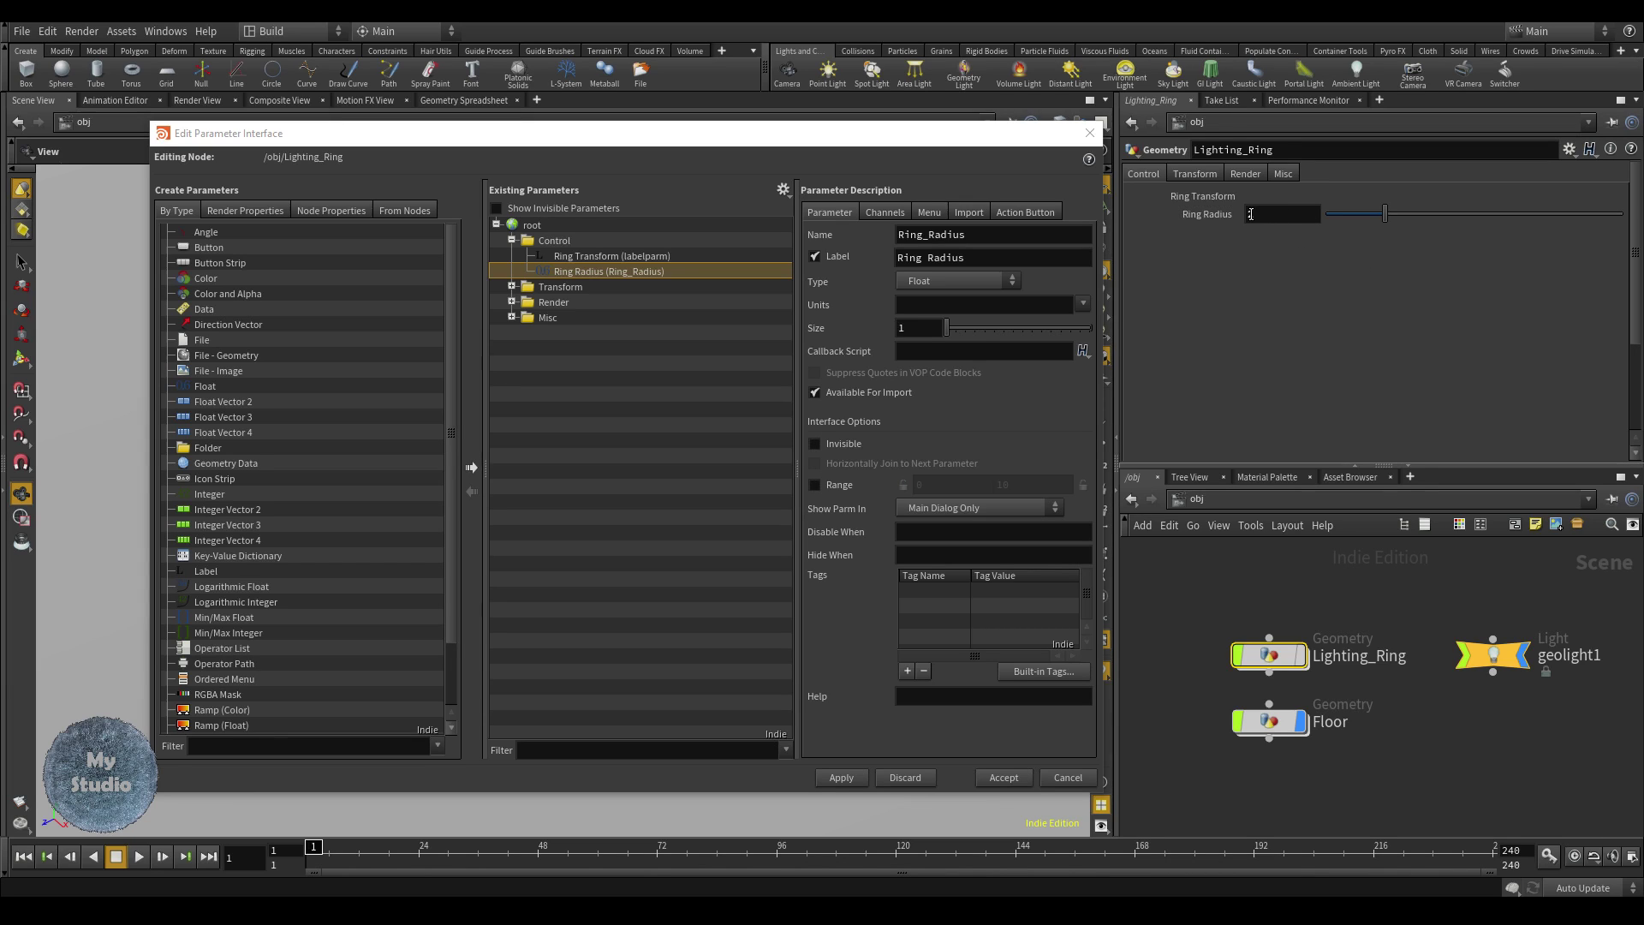
# - Paste a relative reference to Ring Radius into the Ring circle's radius, then widen it to 4.36
pyautogui.rightClick(1206, 214)
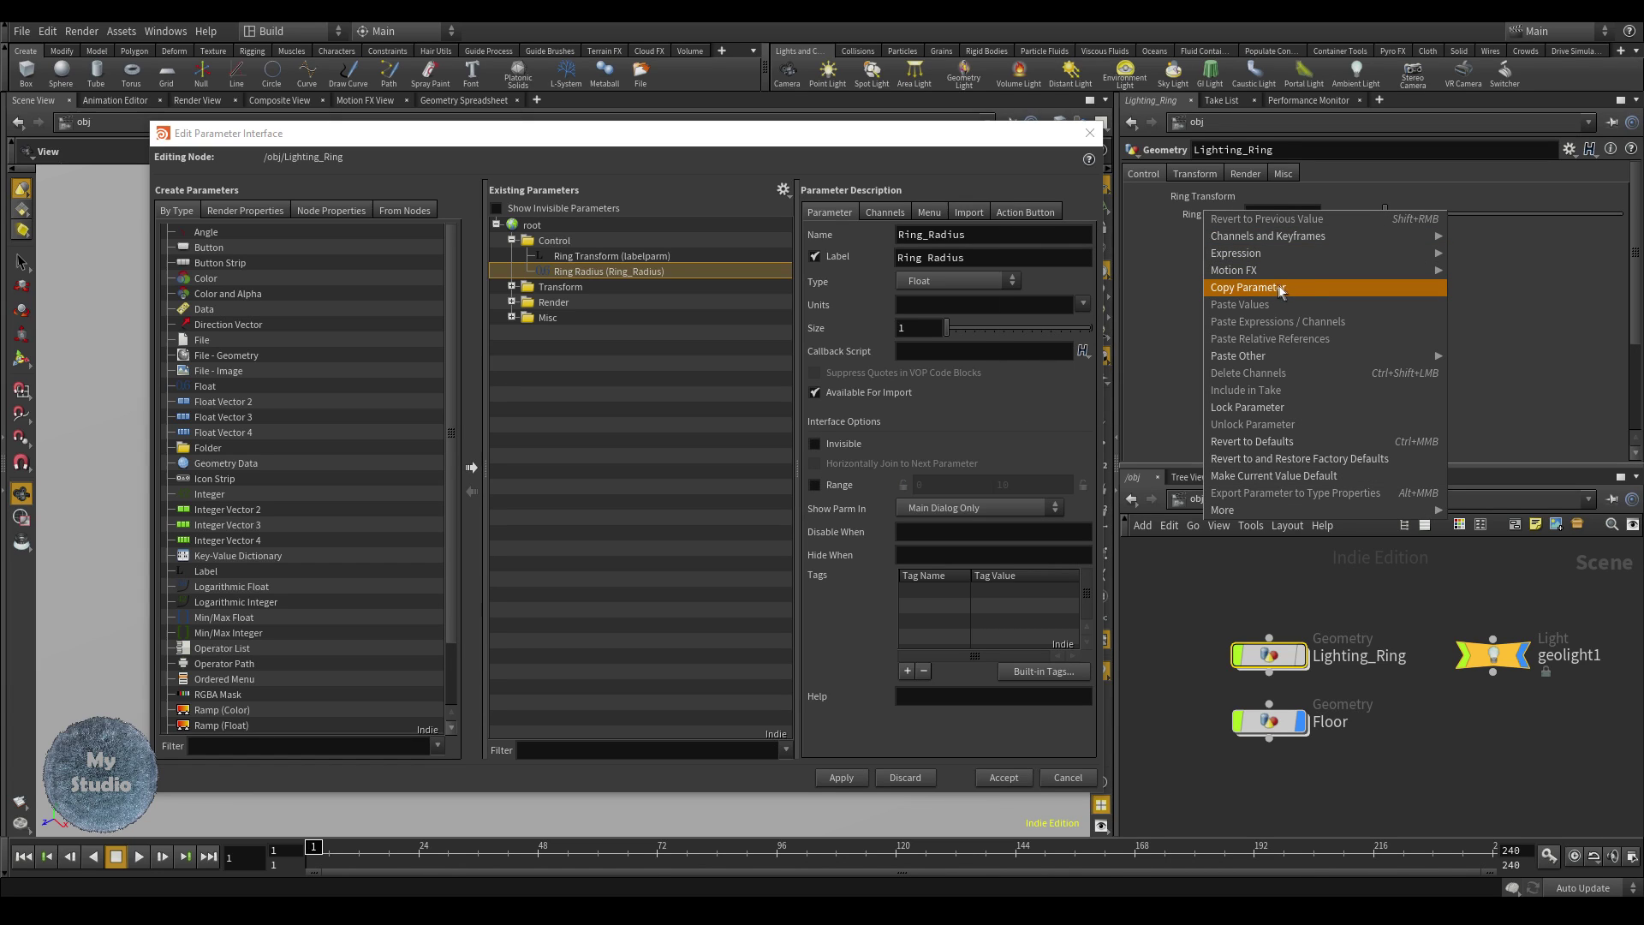
pyautogui.click(1282, 287)
pyautogui.doubleClick(1270, 656)
pyautogui.click(1434, 587)
pyautogui.click(1284, 217)
pyautogui.rightClick(1284, 226)
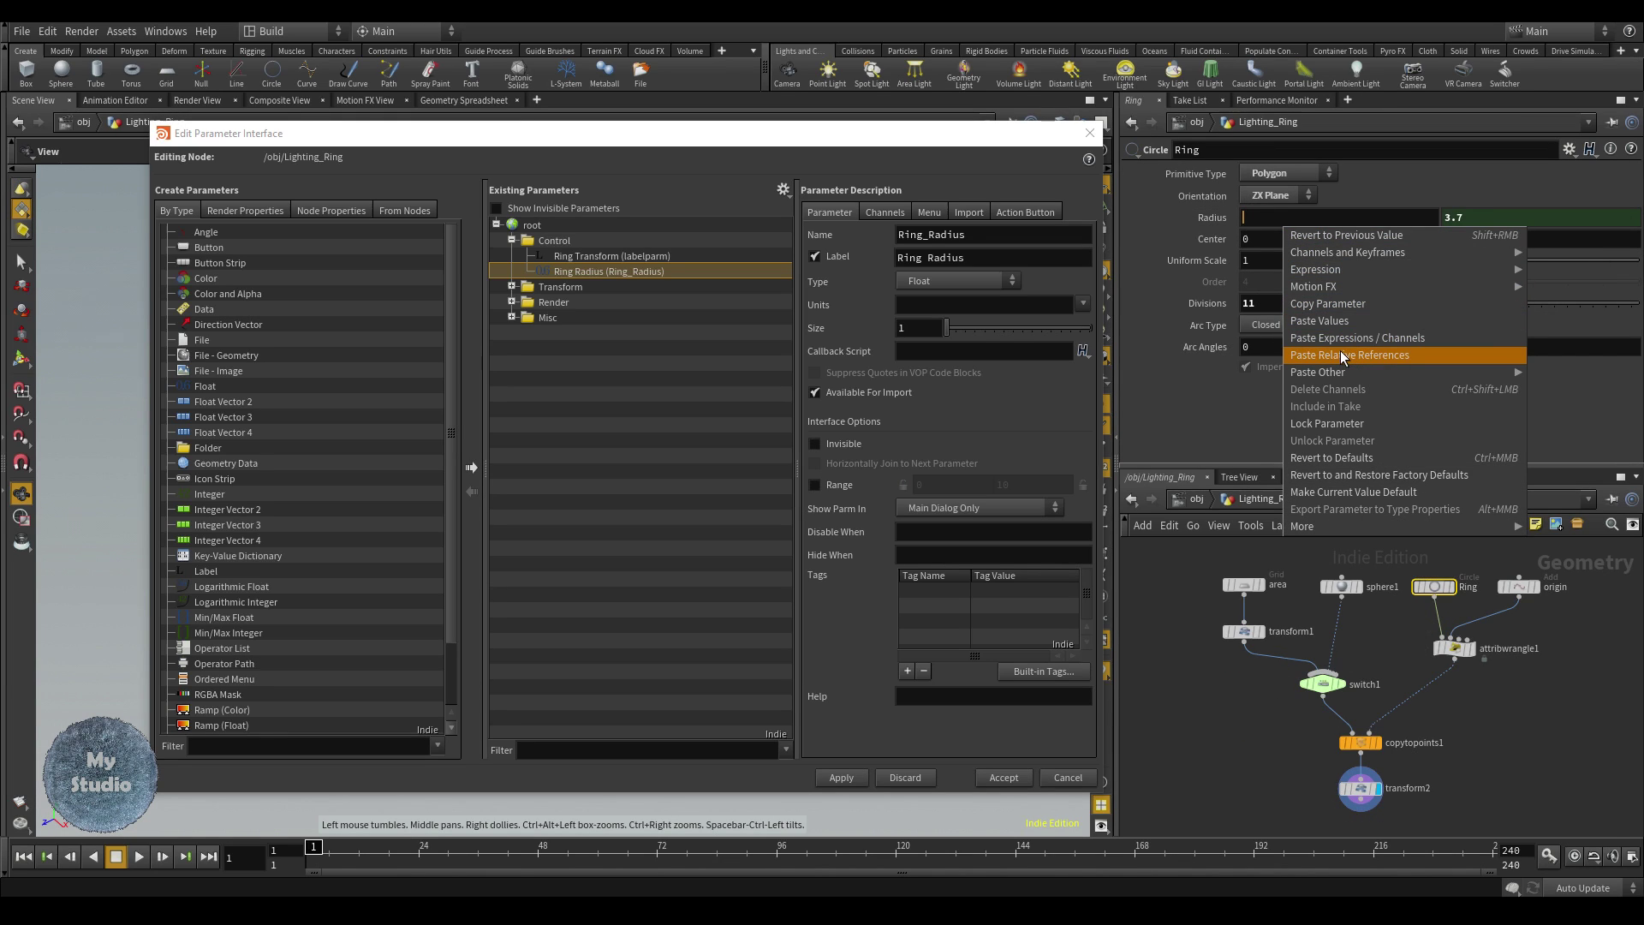
pyautogui.click(1339, 351)
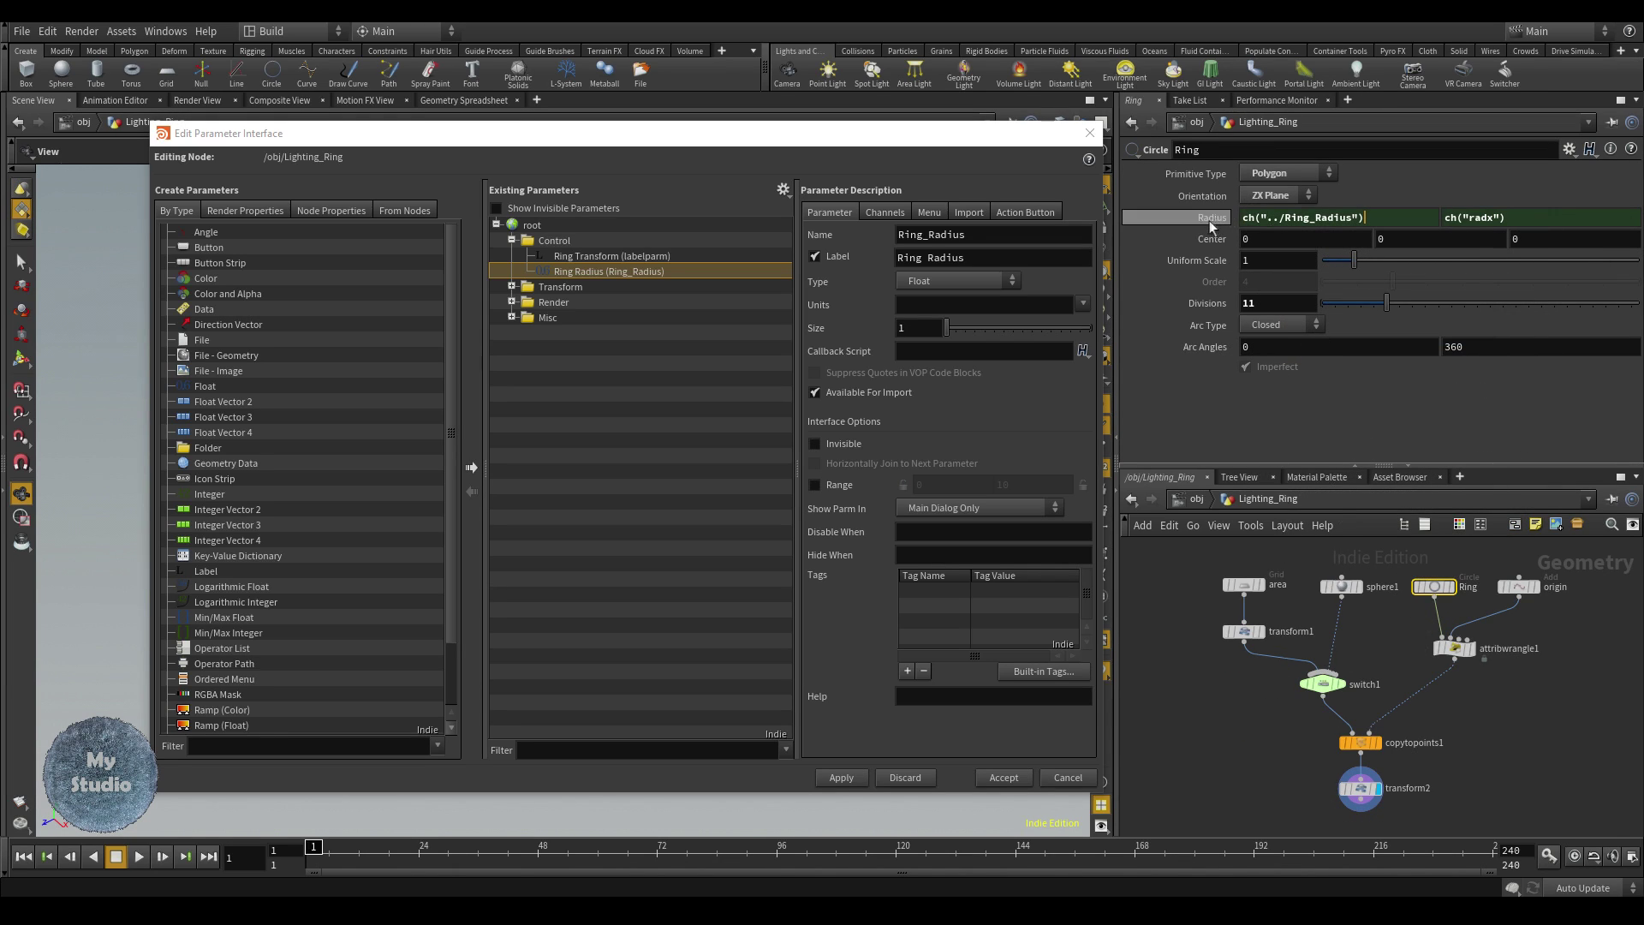
pyautogui.press('u')
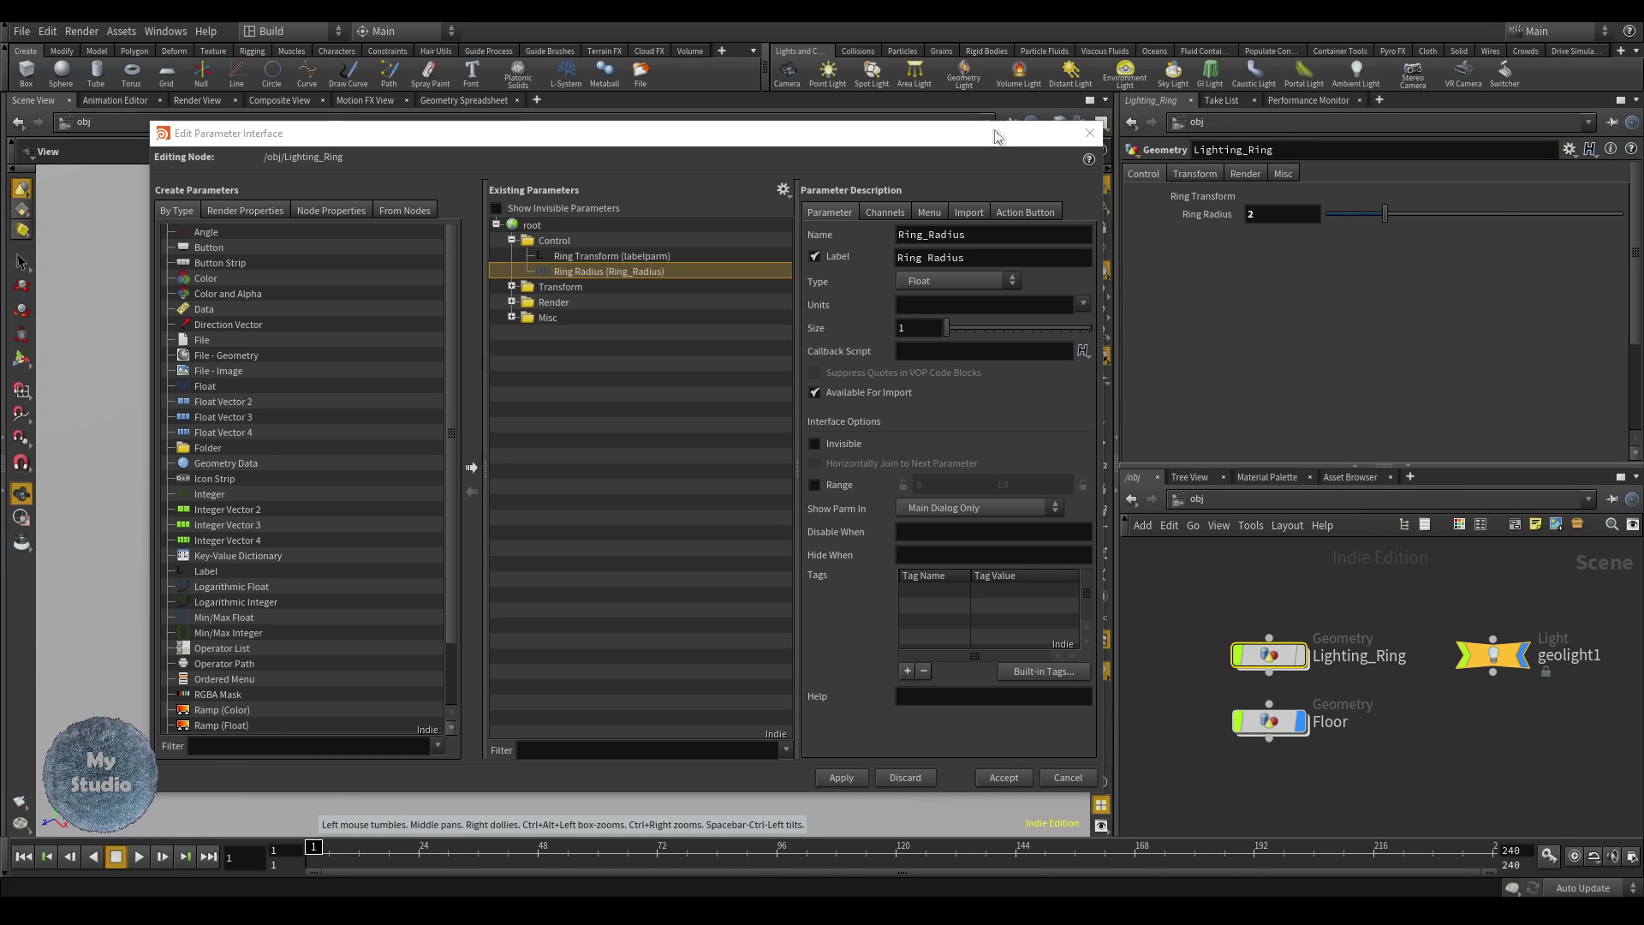
pyautogui.click(1002, 778)
pyautogui.moveTo(1385, 214); pyautogui.dragTo(1455, 214)
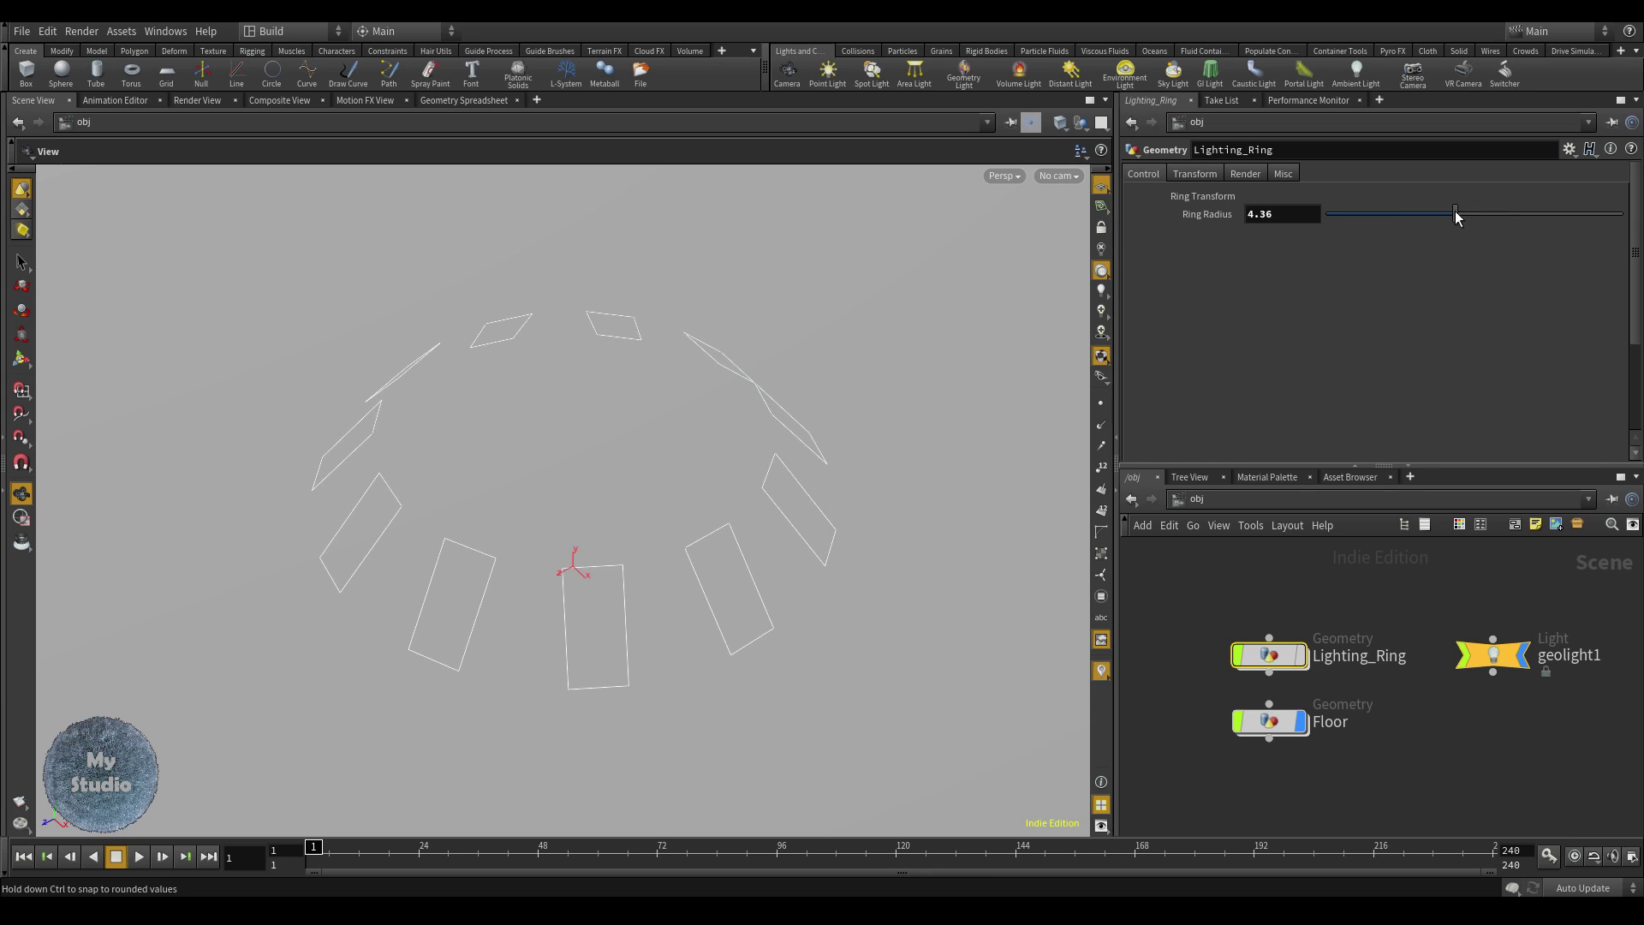
# - Dive into Lighting_Ring and display transform2's parameters, with Translate Y at 3
pyautogui.click(1569, 151)
pyautogui.click(1498, 171)
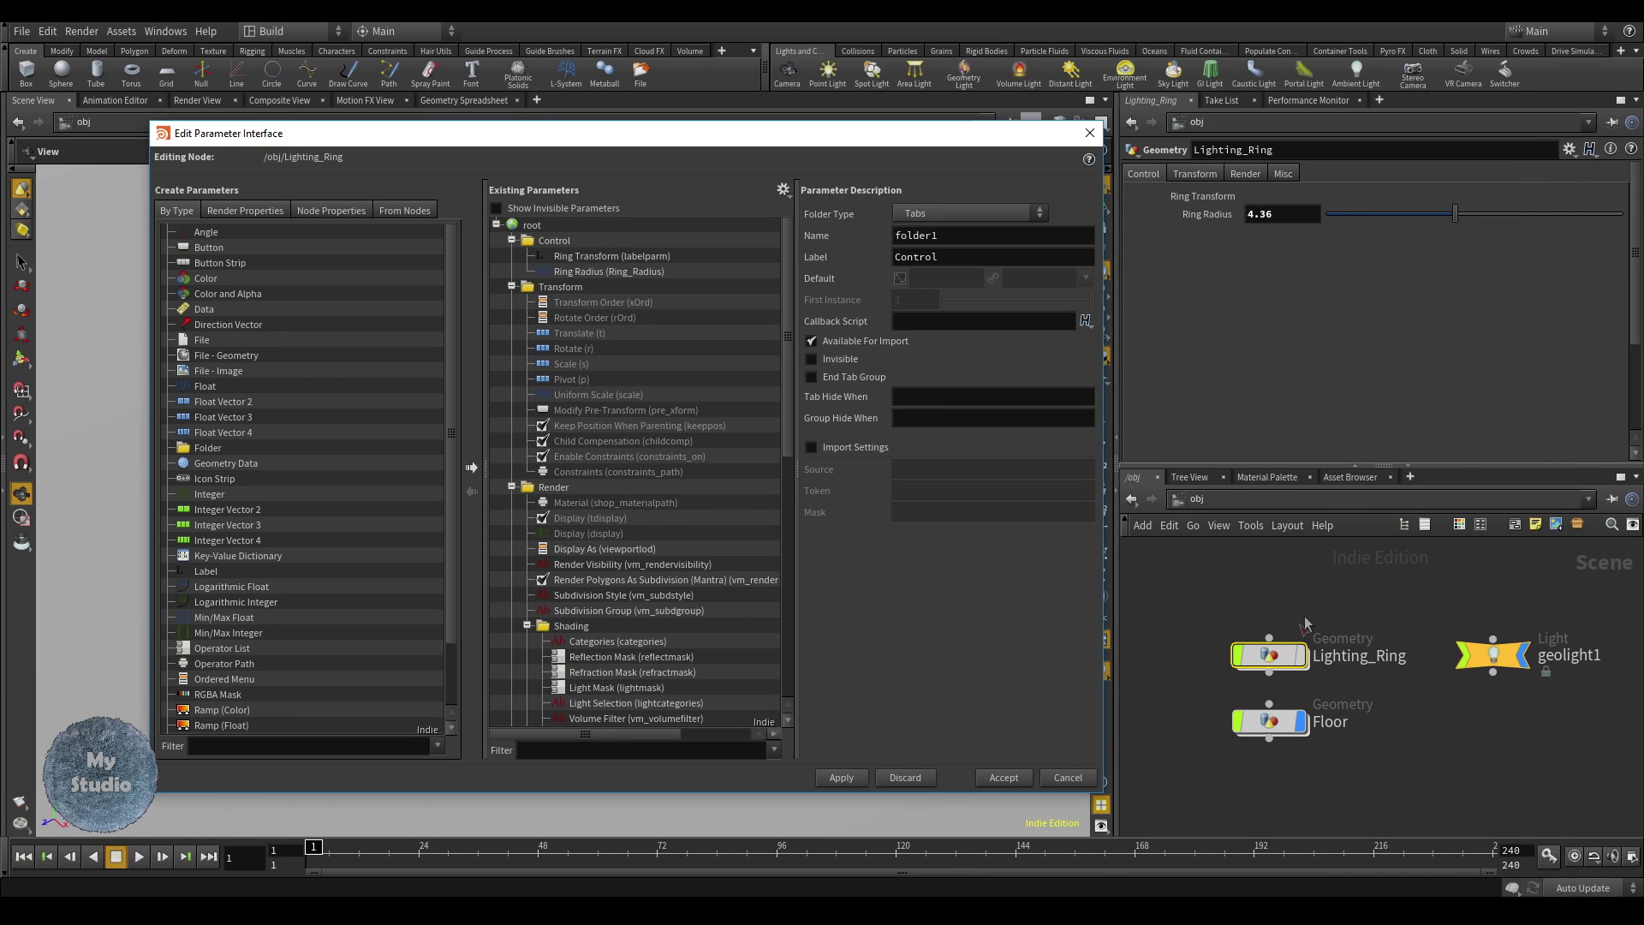
pyautogui.click(1100, 120)
pyautogui.doubleClick(1275, 659)
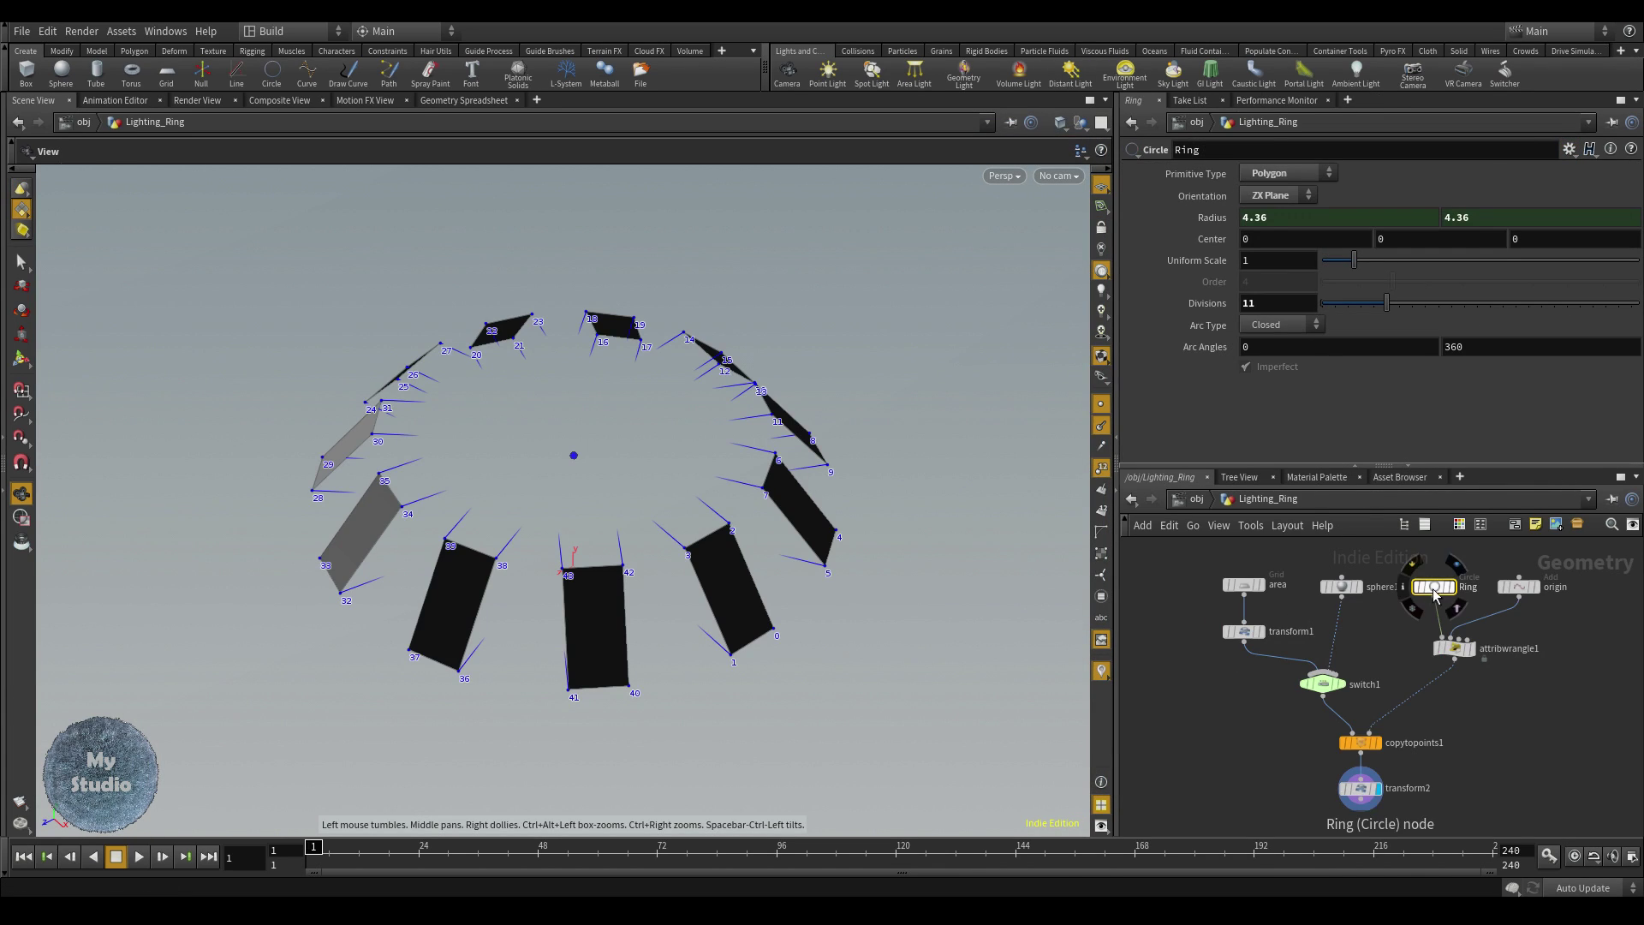
pyautogui.moveTo(1370, 796)
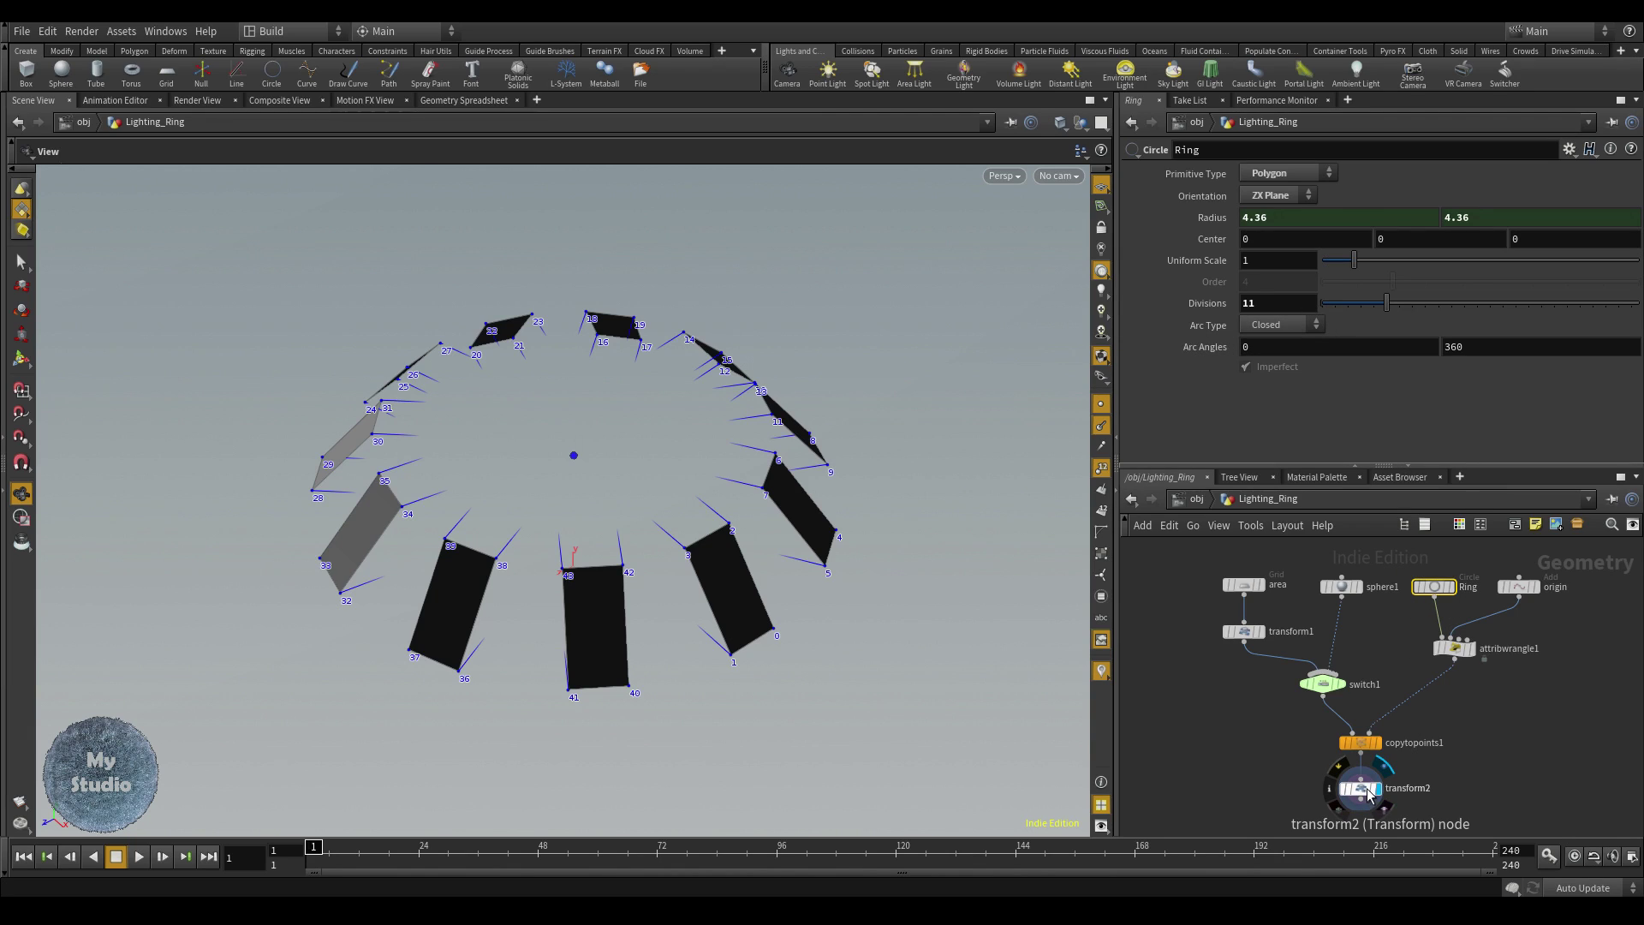
pyautogui.click(1362, 788)
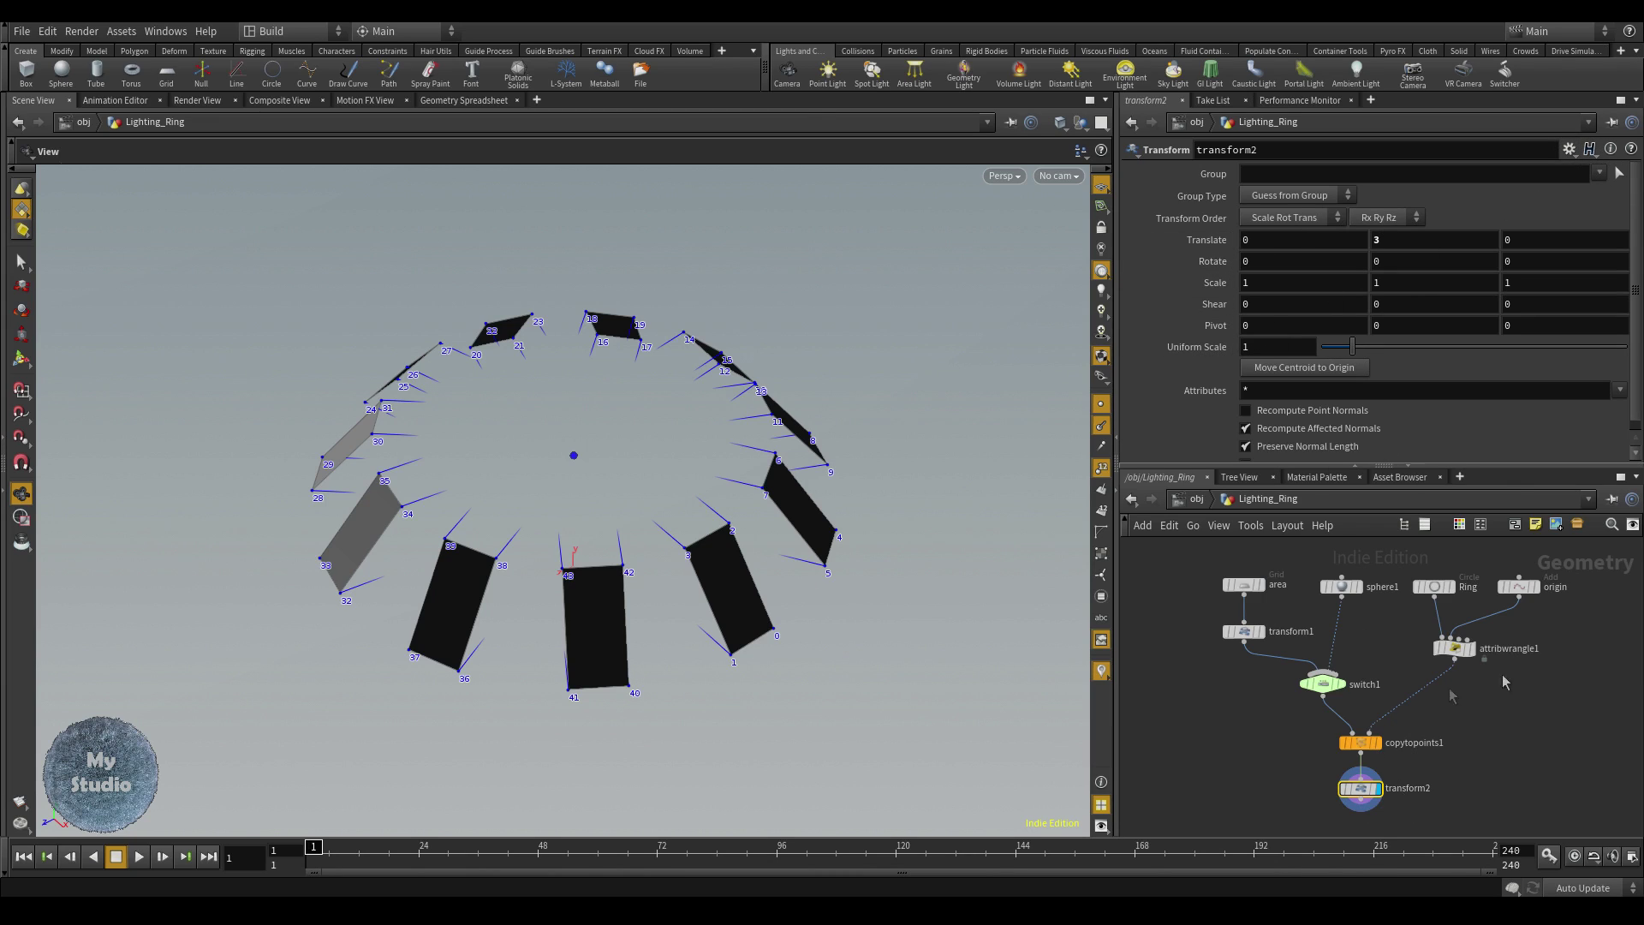
pyautogui.click(1571, 150)
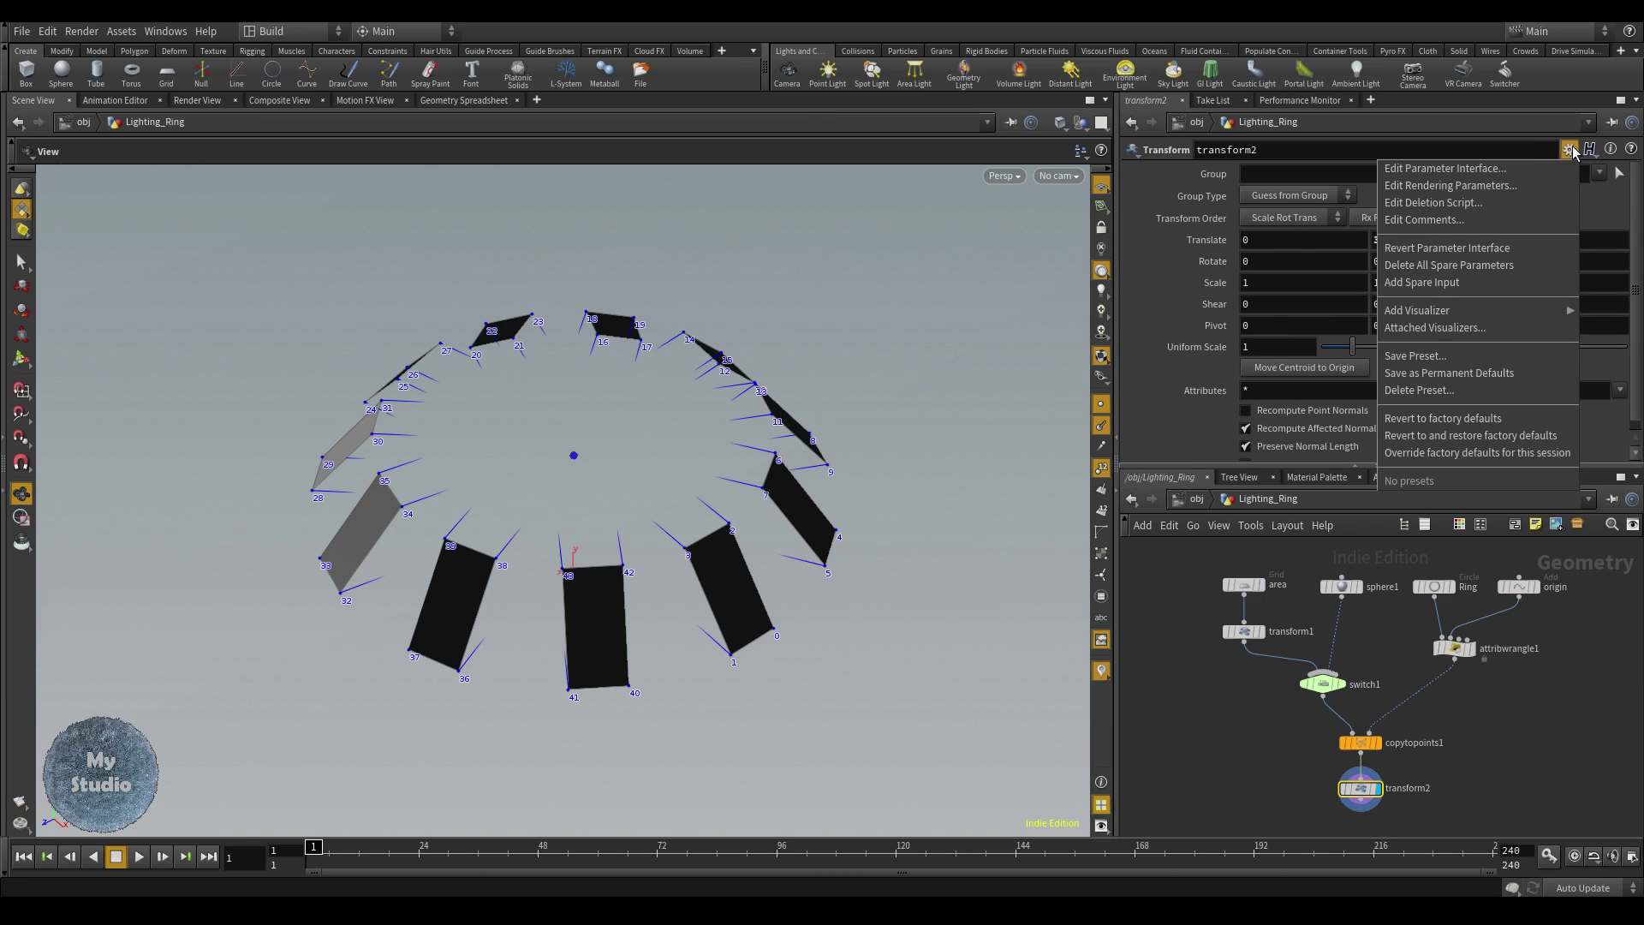
# - Copy transform2's Translate, Rotate, Scale and Uniform Scale parameters in its interface editor
pyautogui.click(1456, 168)
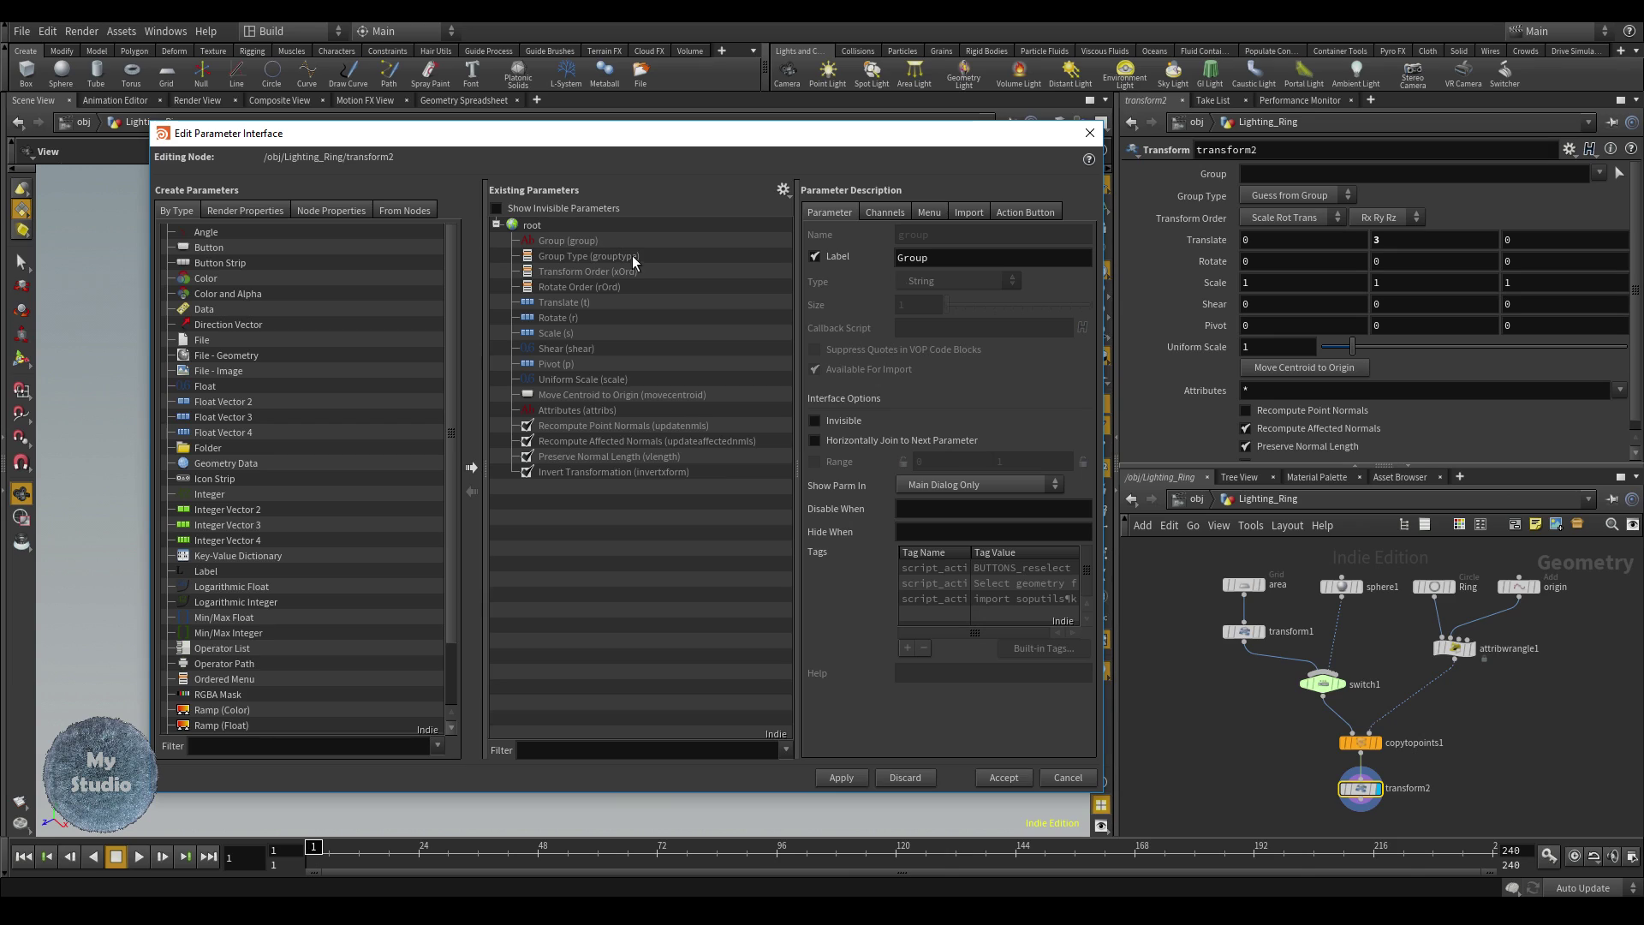
pyautogui.moveTo(574, 305); pyautogui.dragTo(586, 335)
pyautogui.keyDown('ctrl'); pyautogui.click(604, 379); pyautogui.keyUp('ctrl')
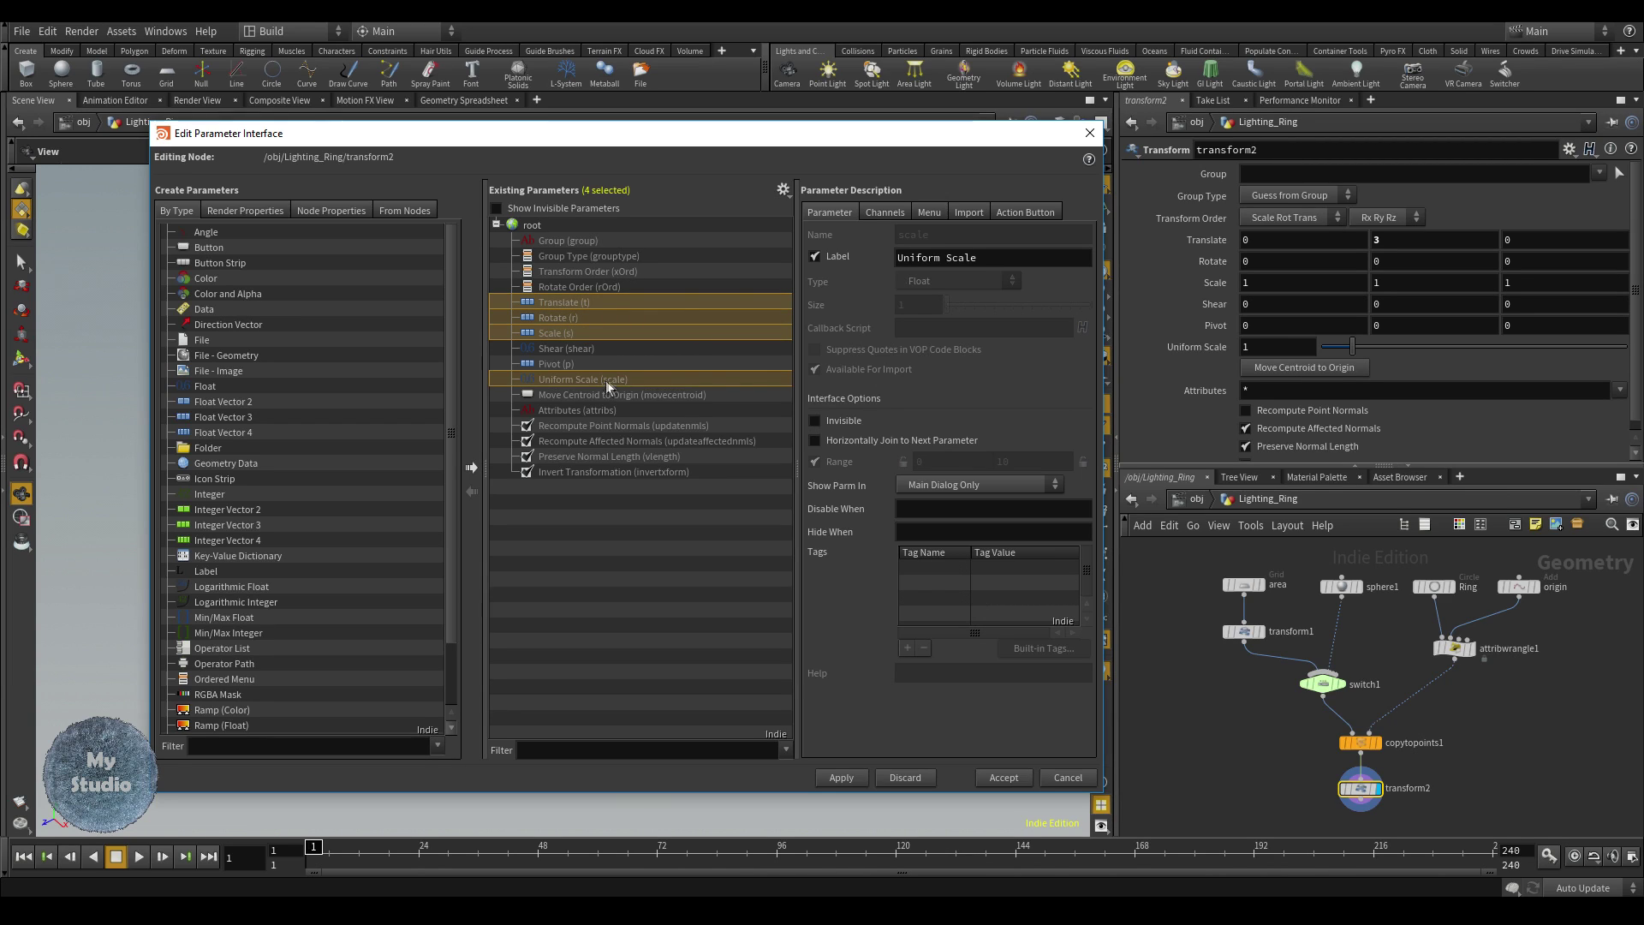
pyautogui.rightClick(594, 306)
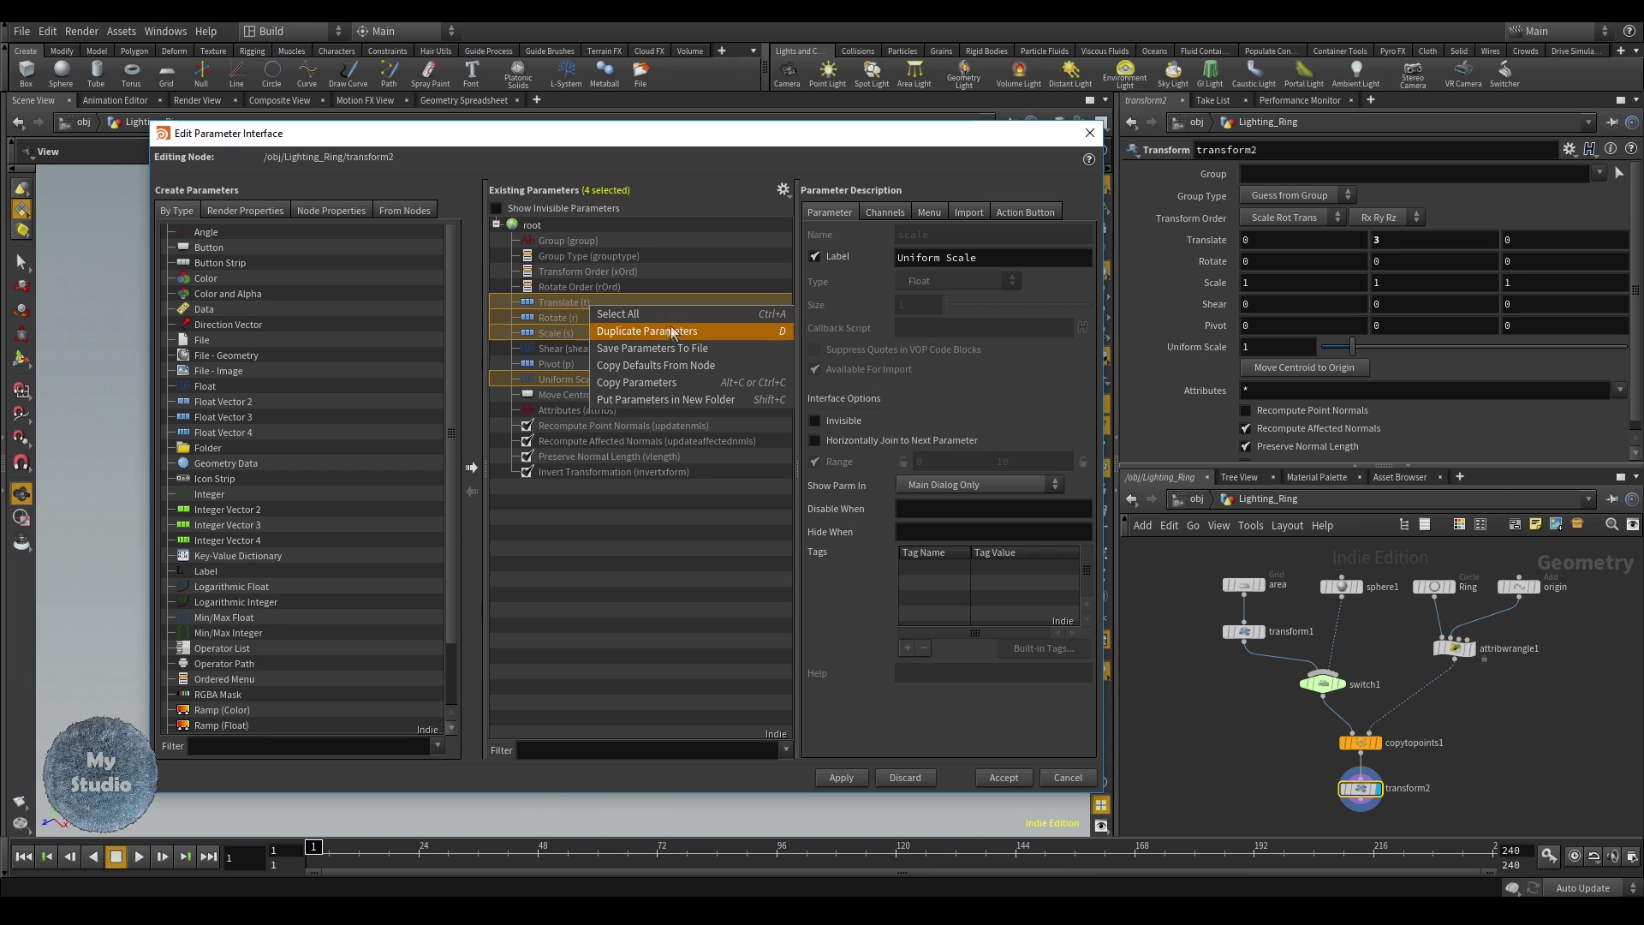
pyautogui.click(664, 382)
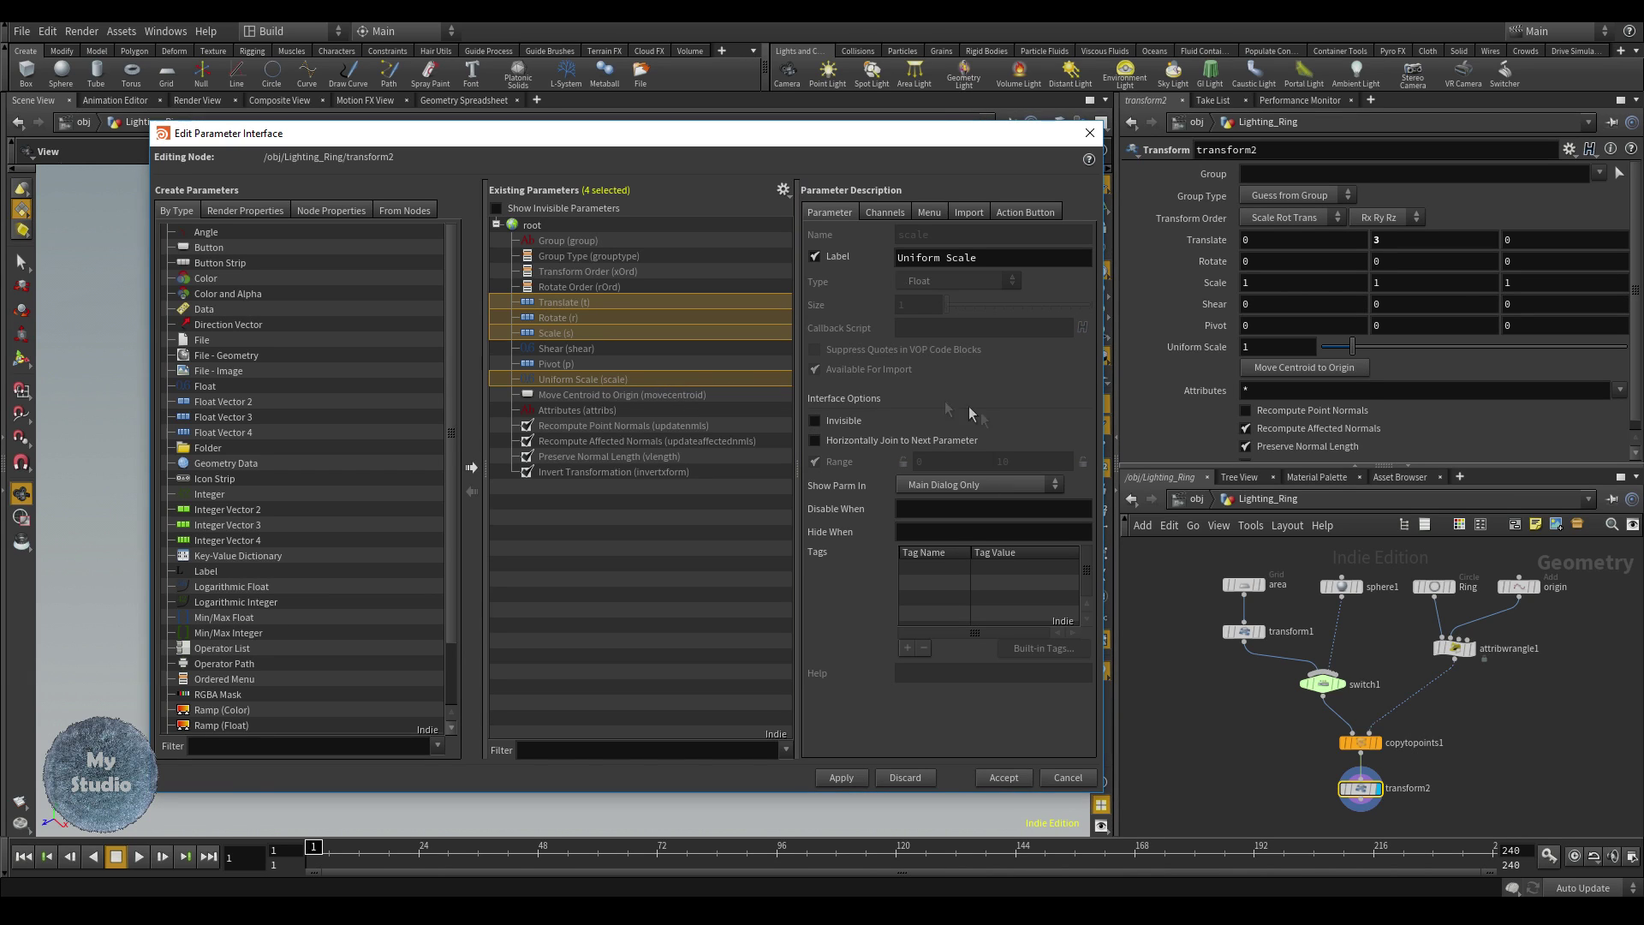
pyautogui.click(1067, 776)
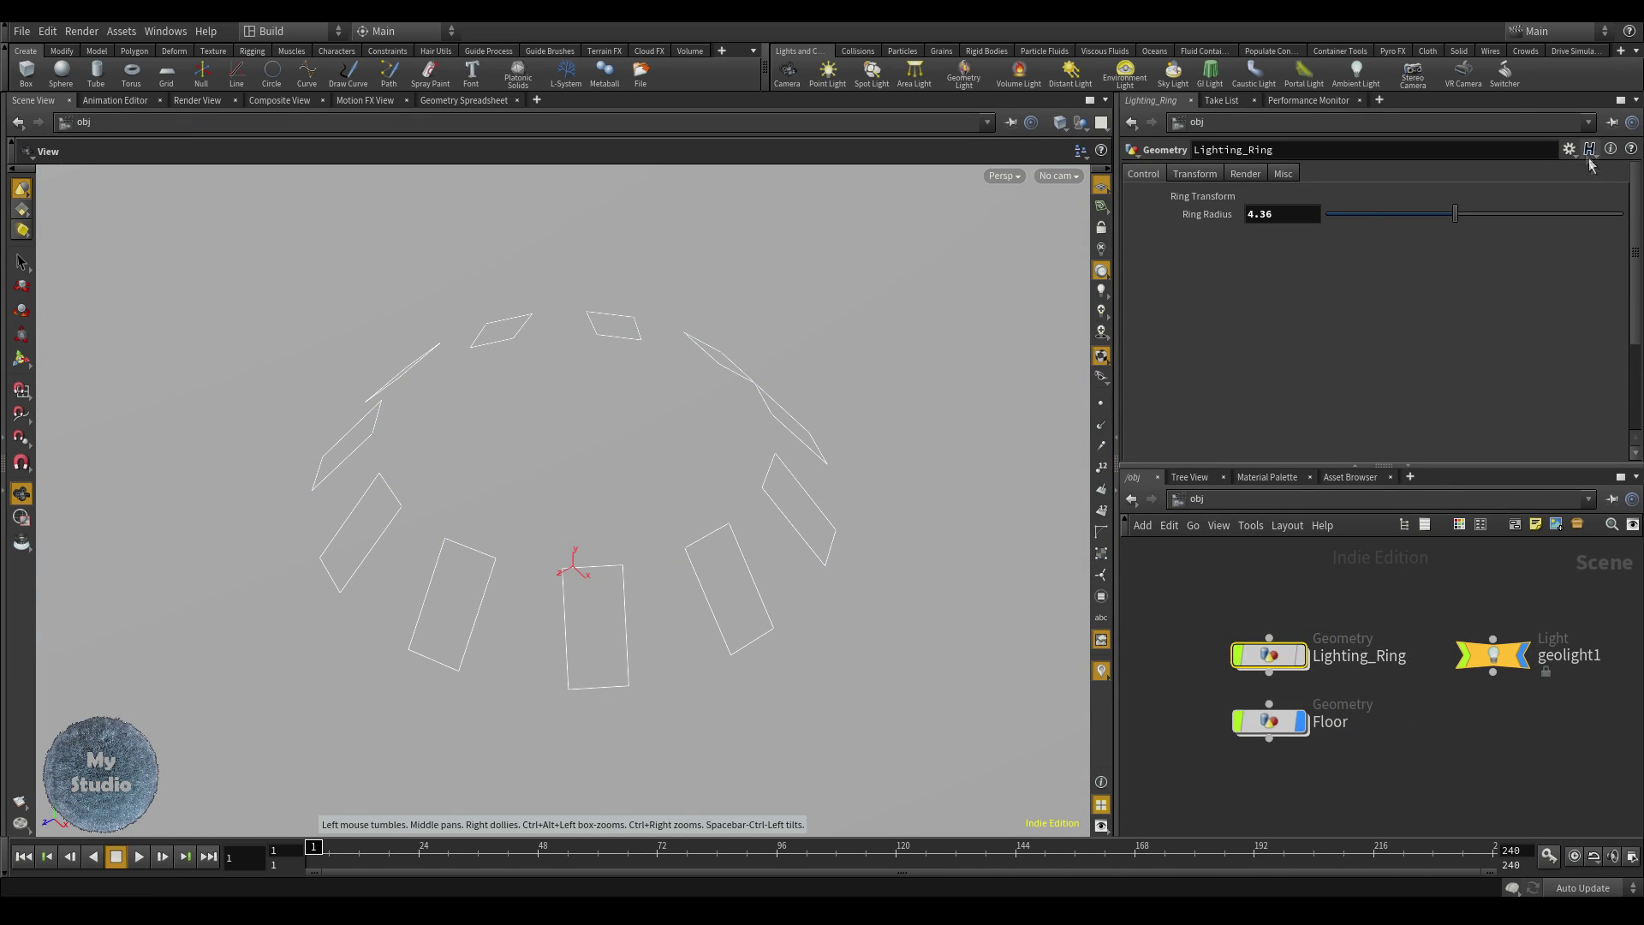
# - Paste the four parameters into Lighting_Ring's Control folder below Ring Radius and accept
pyautogui.click(1570, 149)
pyautogui.click(1456, 185)
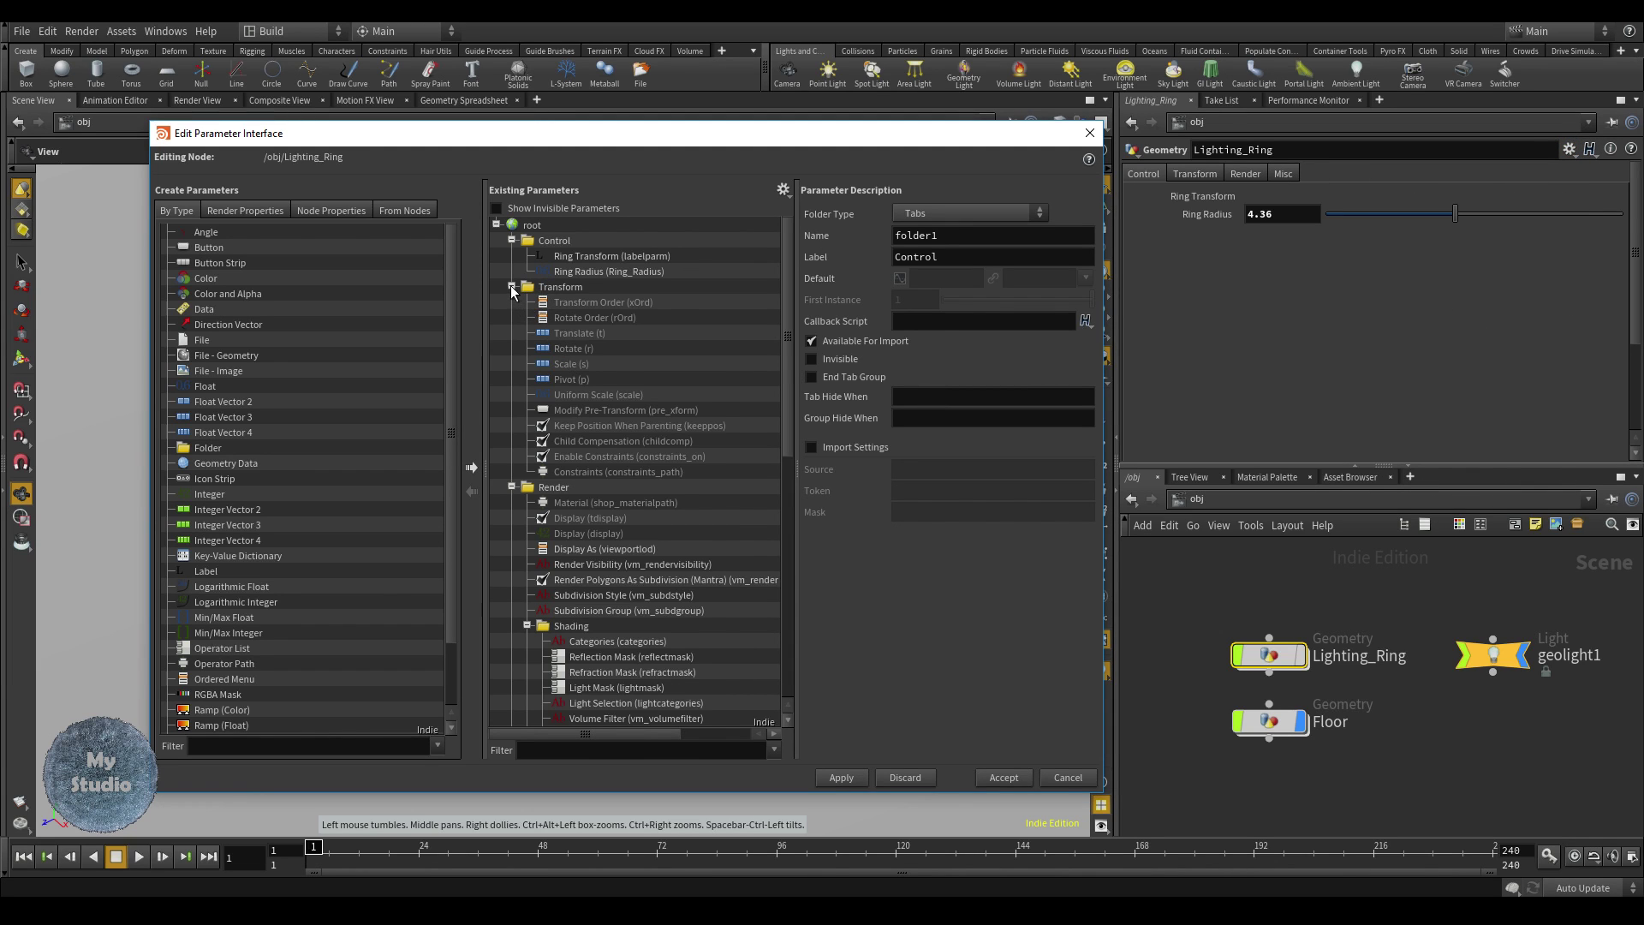
pyautogui.click(511, 287)
pyautogui.click(511, 302)
pyautogui.click(535, 241)
pyautogui.rightClick(526, 239)
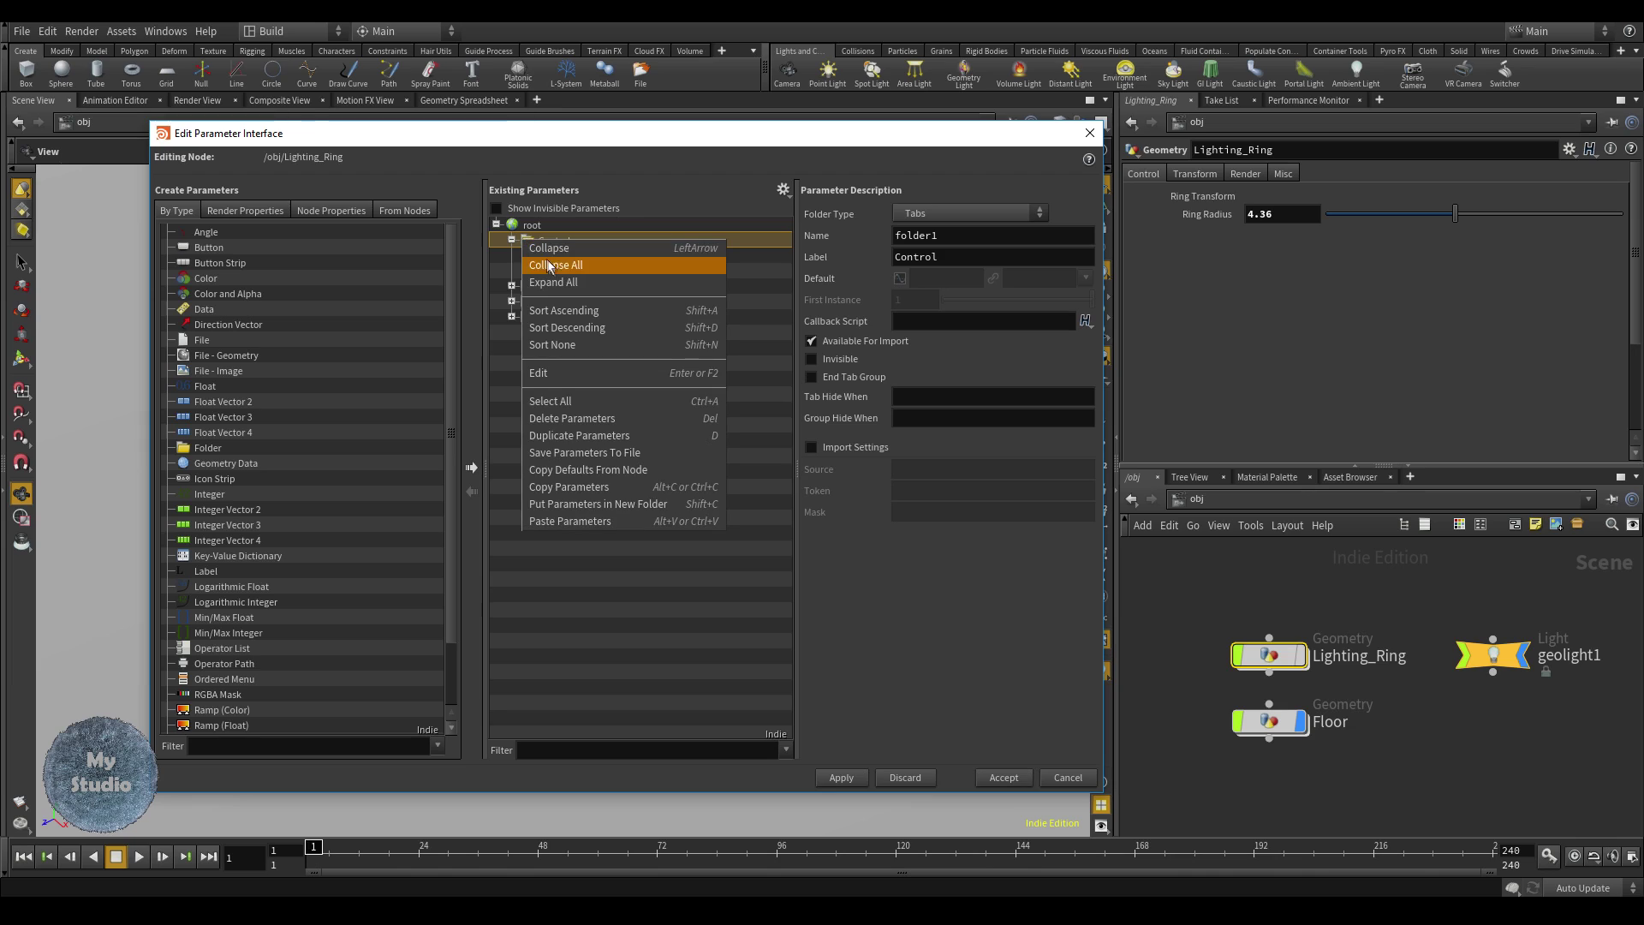
pyautogui.click(591, 522)
pyautogui.moveTo(577, 317); pyautogui.dragTo(596, 264)
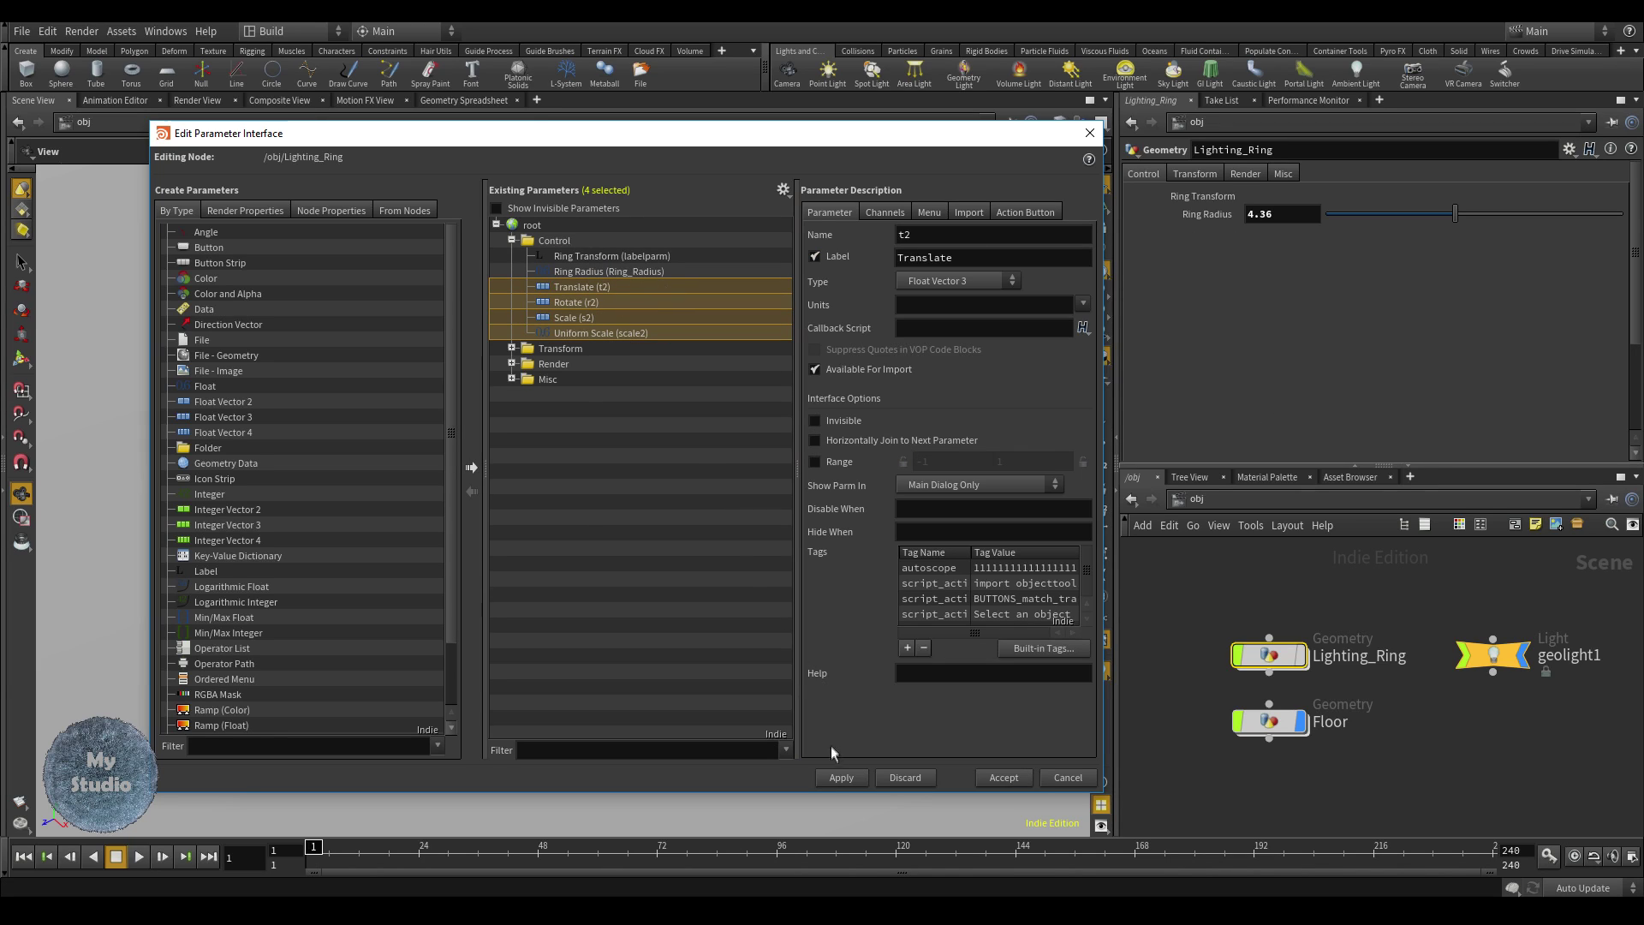
pyautogui.click(841, 778)
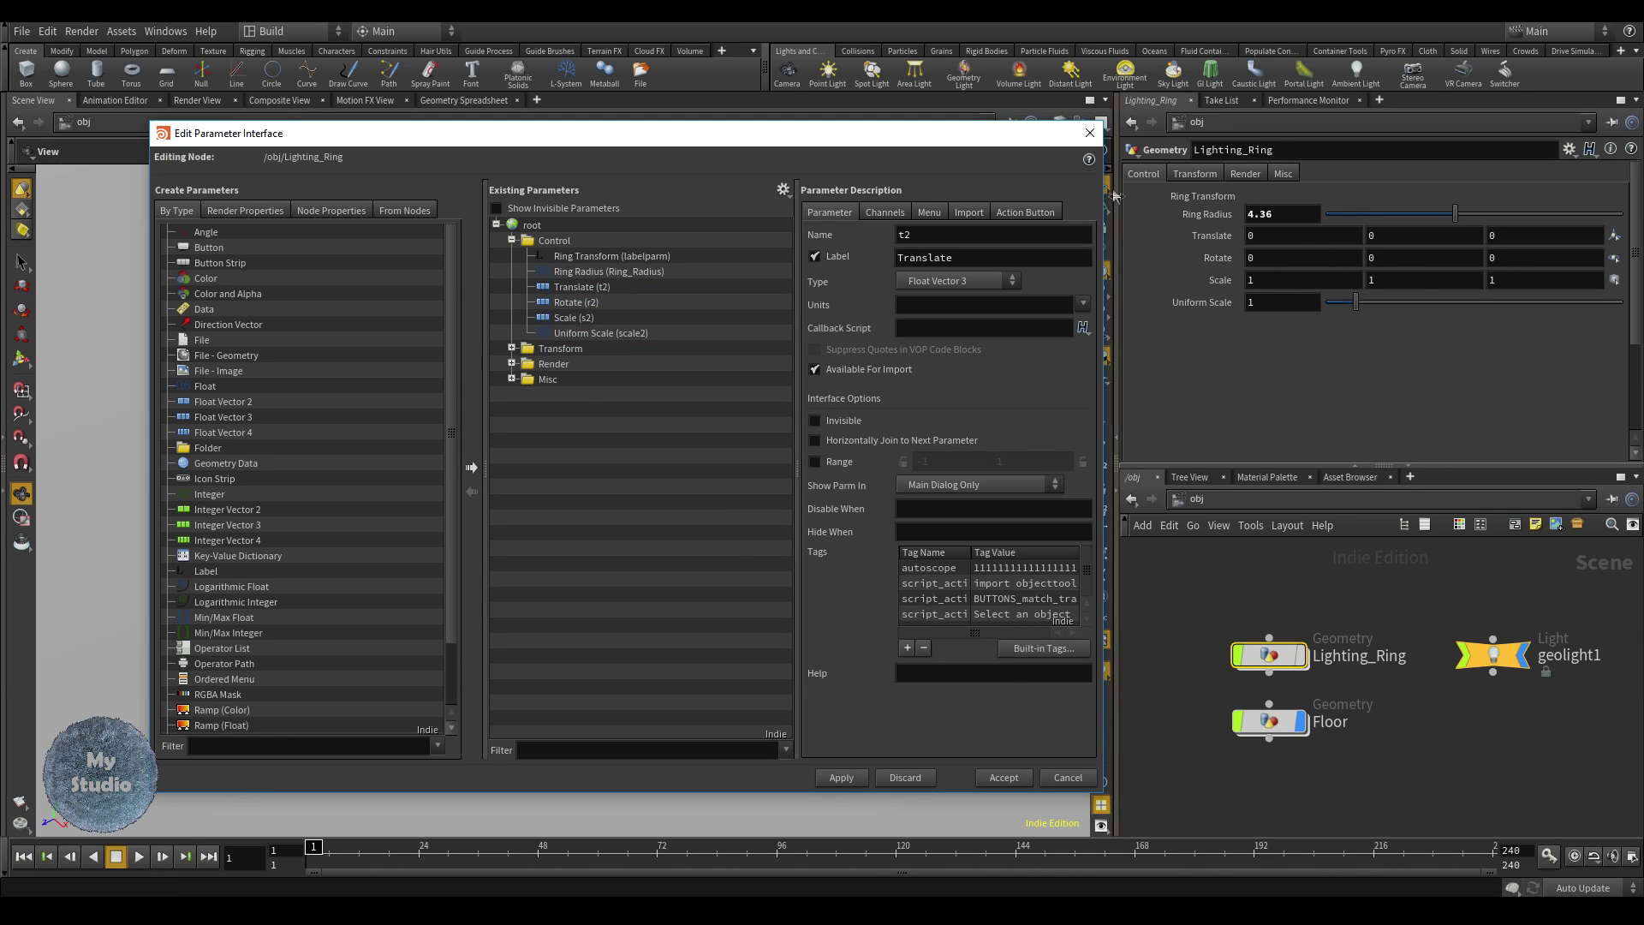
pyautogui.click(1003, 779)
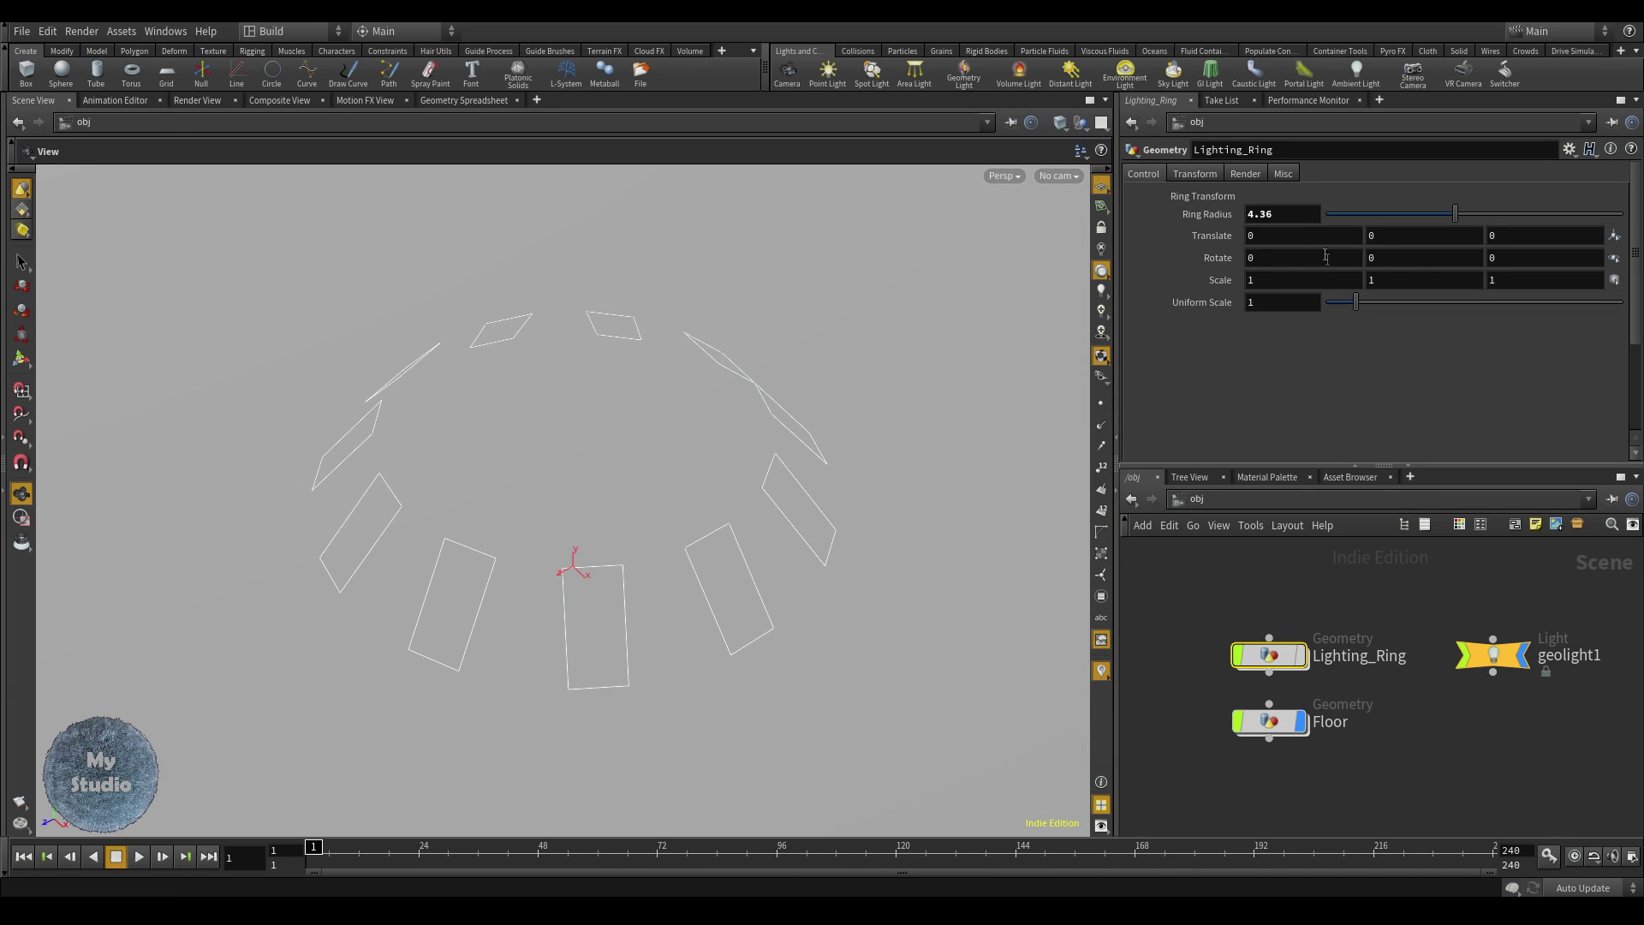
# - Undo a test Translate nudge and make the current Translate values the default
pyautogui.moveTo(1432, 235)
pyautogui.mouseDown(button='middle')
pyautogui.moveTo(1505, 236)
pyautogui.moveTo(1412, 237)
pyautogui.mouseUp(button='middle')
pyautogui.hotkey('ctrl', 'z')
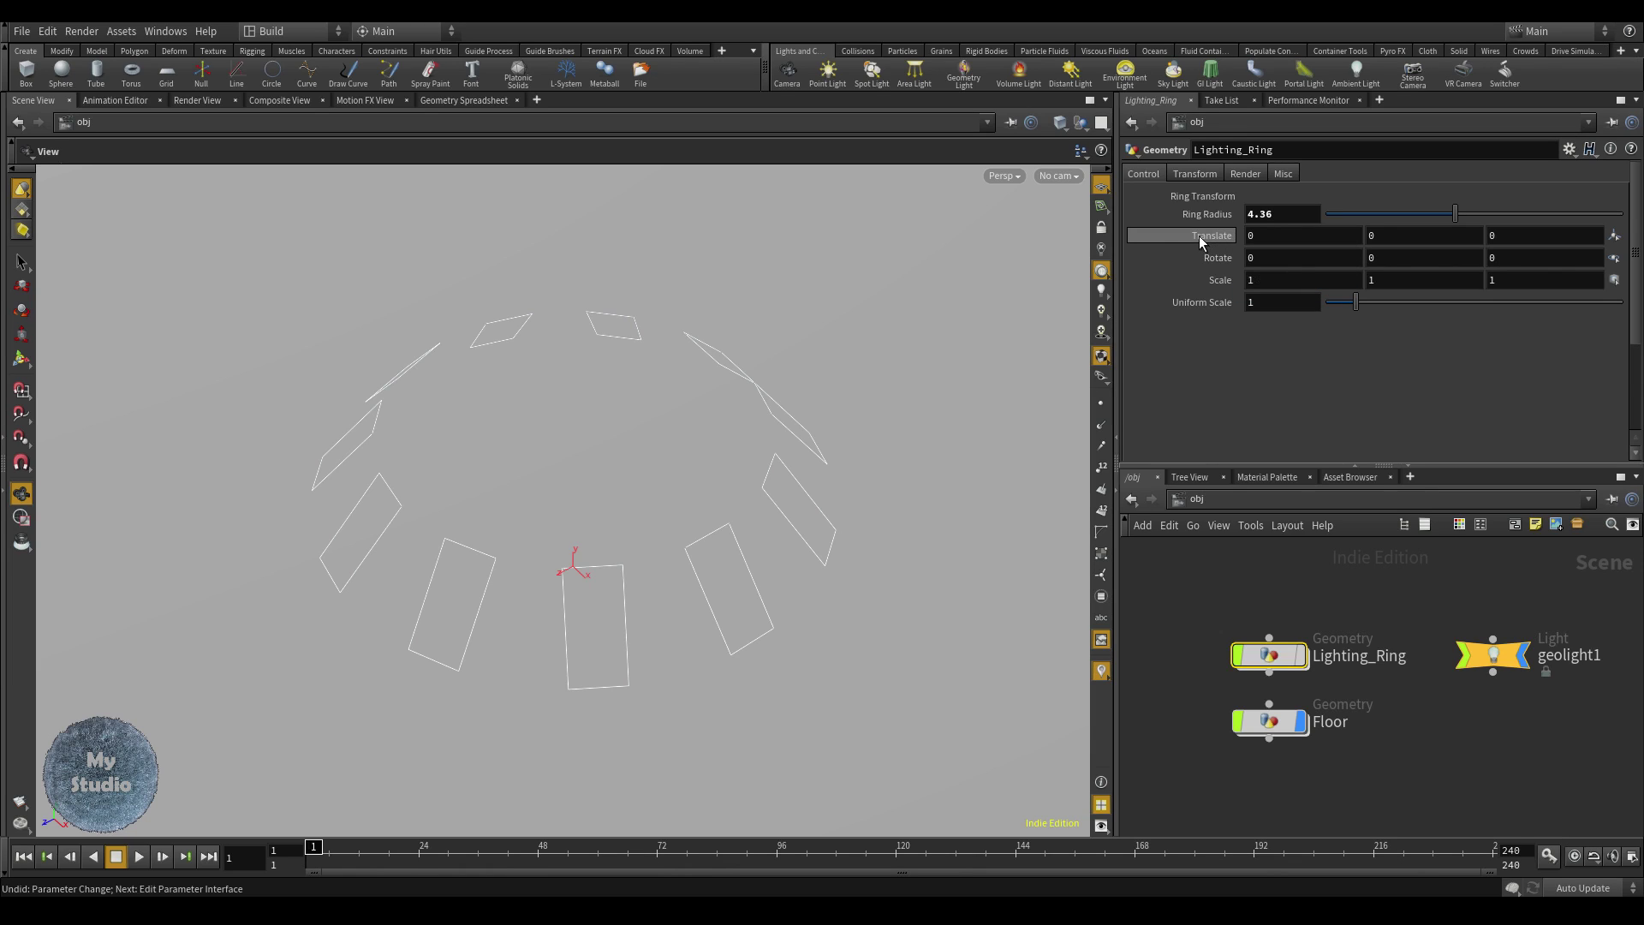
pyautogui.rightClick(1160, 234)
pyautogui.click(1339, 496)
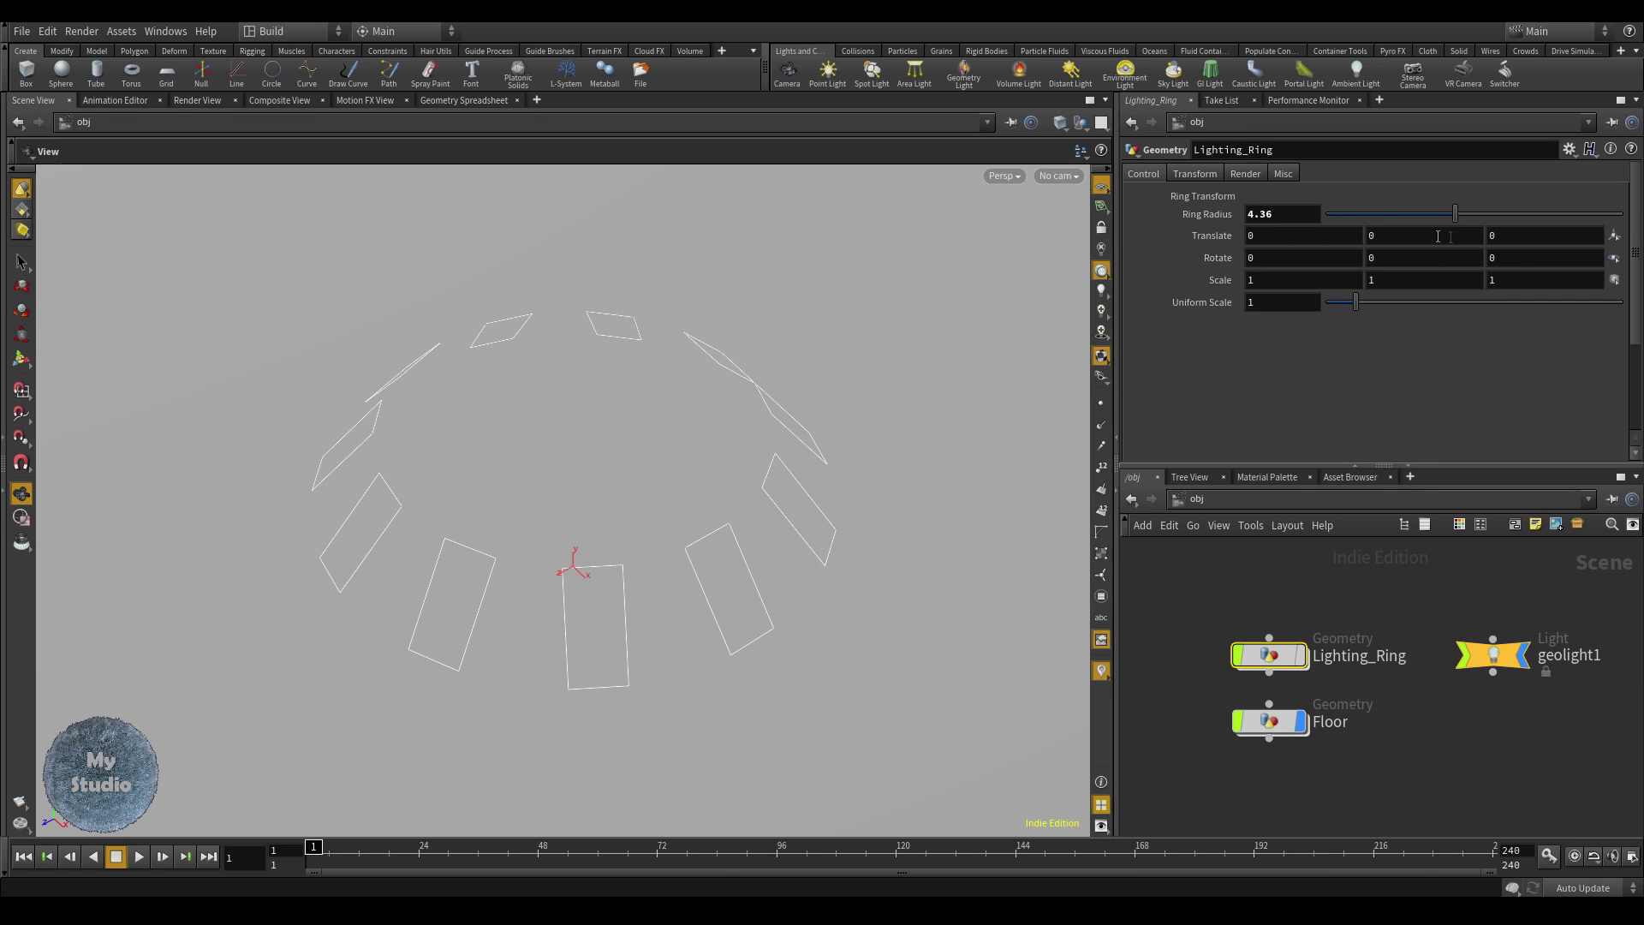
# - Copy the Translate parameter and bring up the new pane tab type choices
pyautogui.rightClick(1158, 237)
pyautogui.click(1213, 321)
pyautogui.click(536, 100)
pyautogui.moveTo(600, 133)
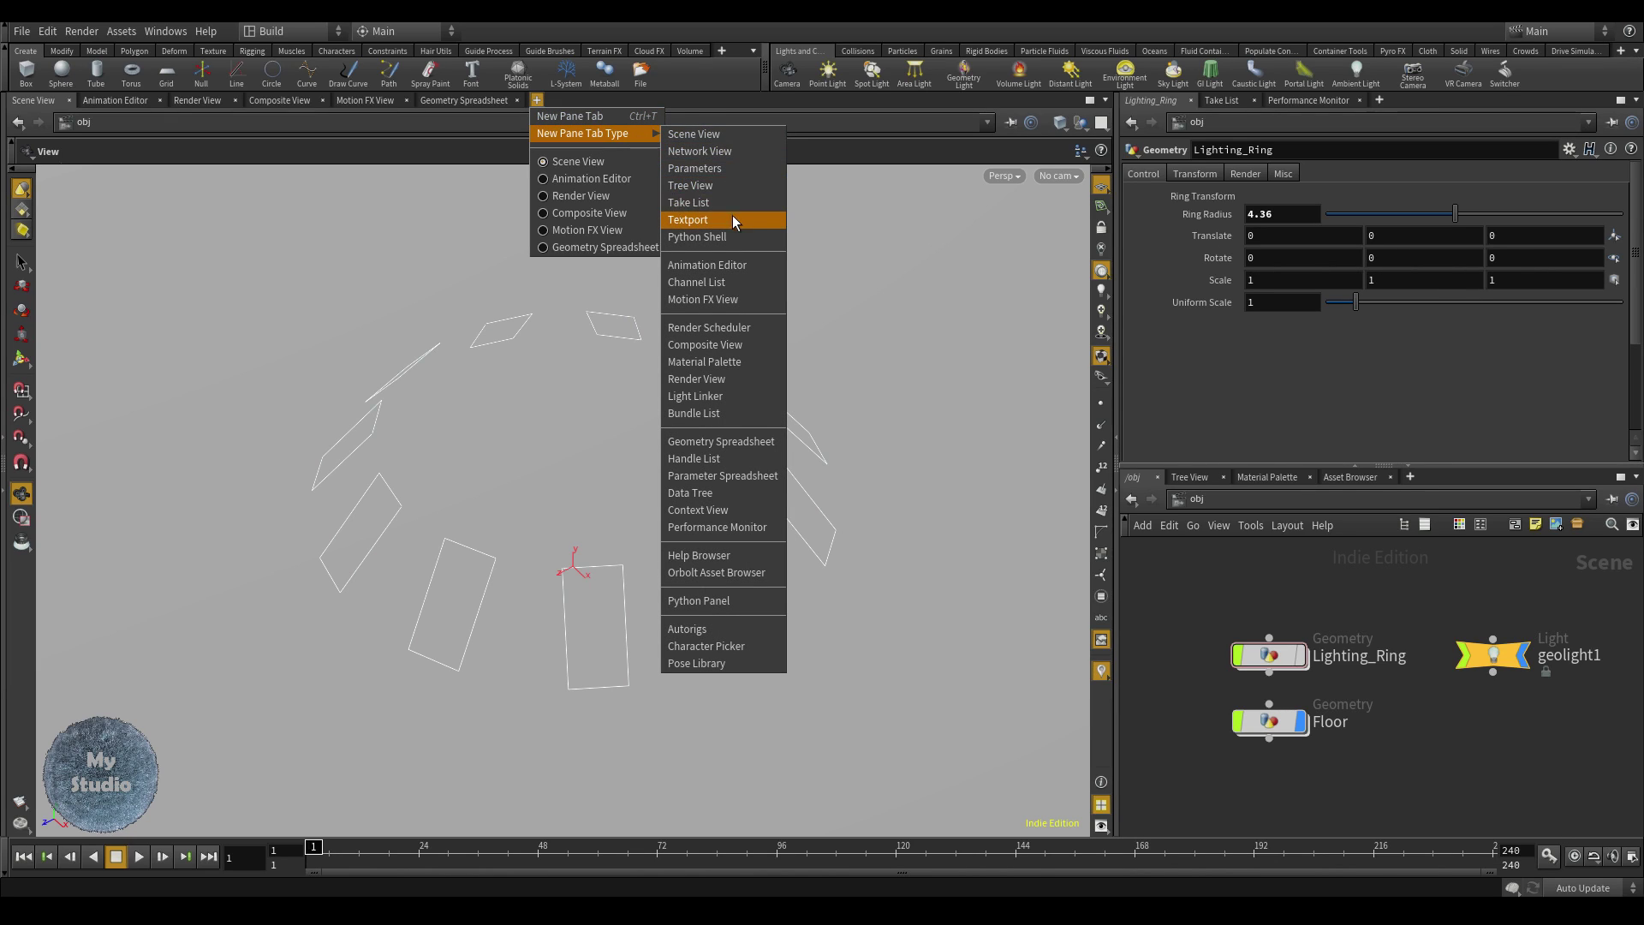
# - Turn the left pane into a Parameters panel, pin the right one to Lighting_Ring, and dive inside
pyautogui.click(728, 169)
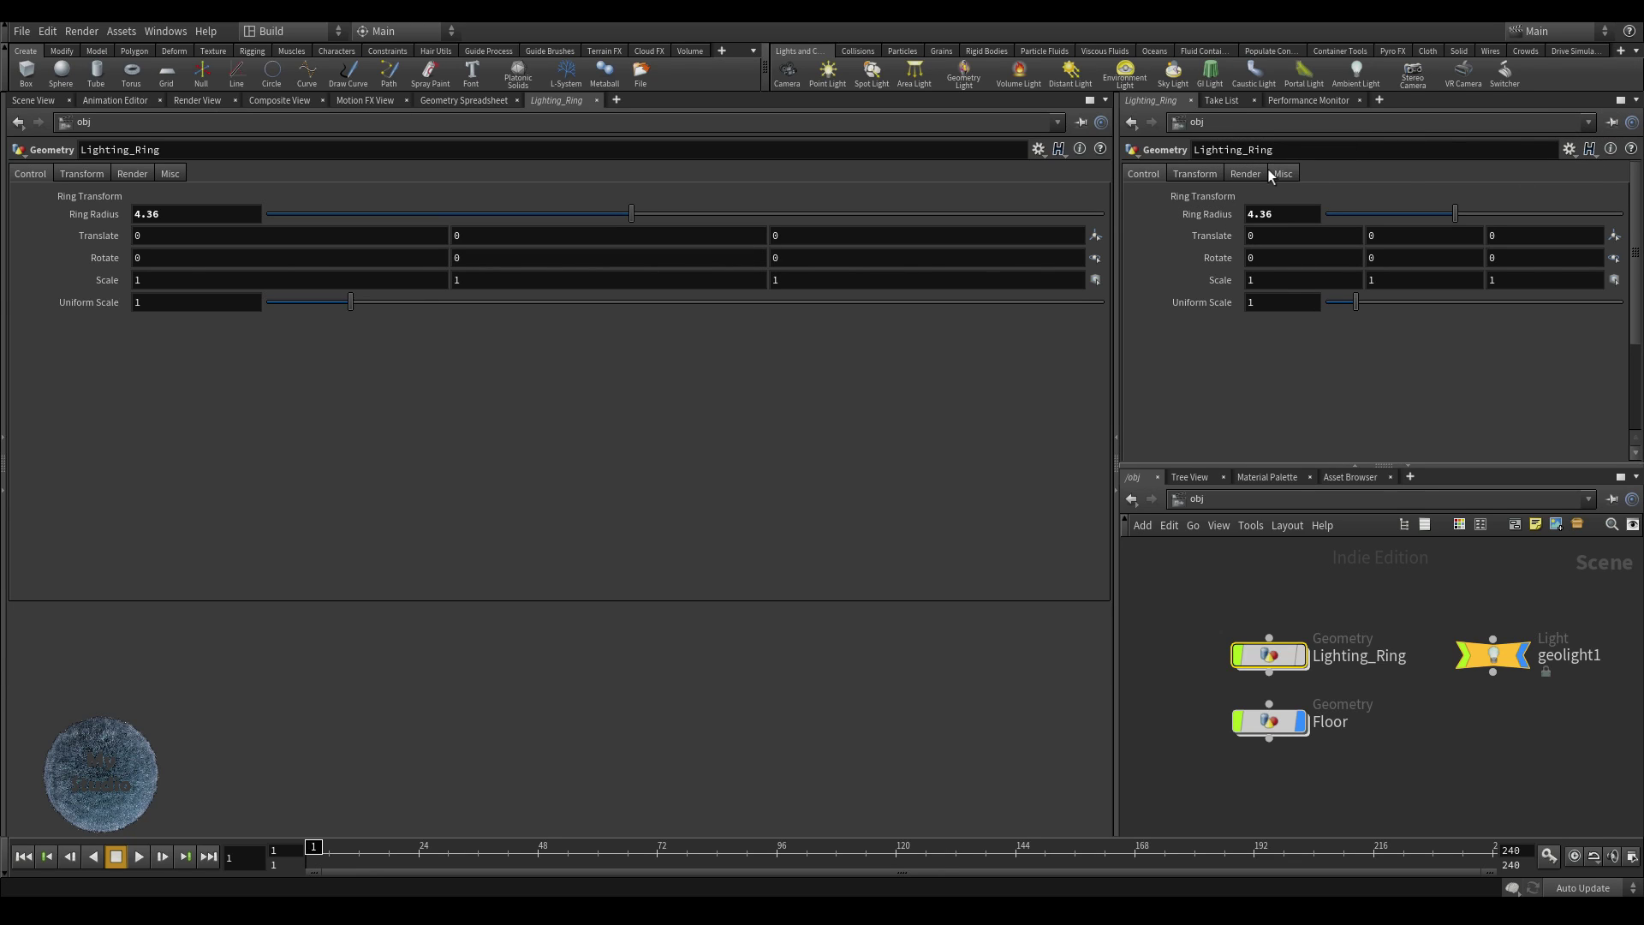
pyautogui.click(1612, 121)
pyautogui.doubleClick(1269, 656)
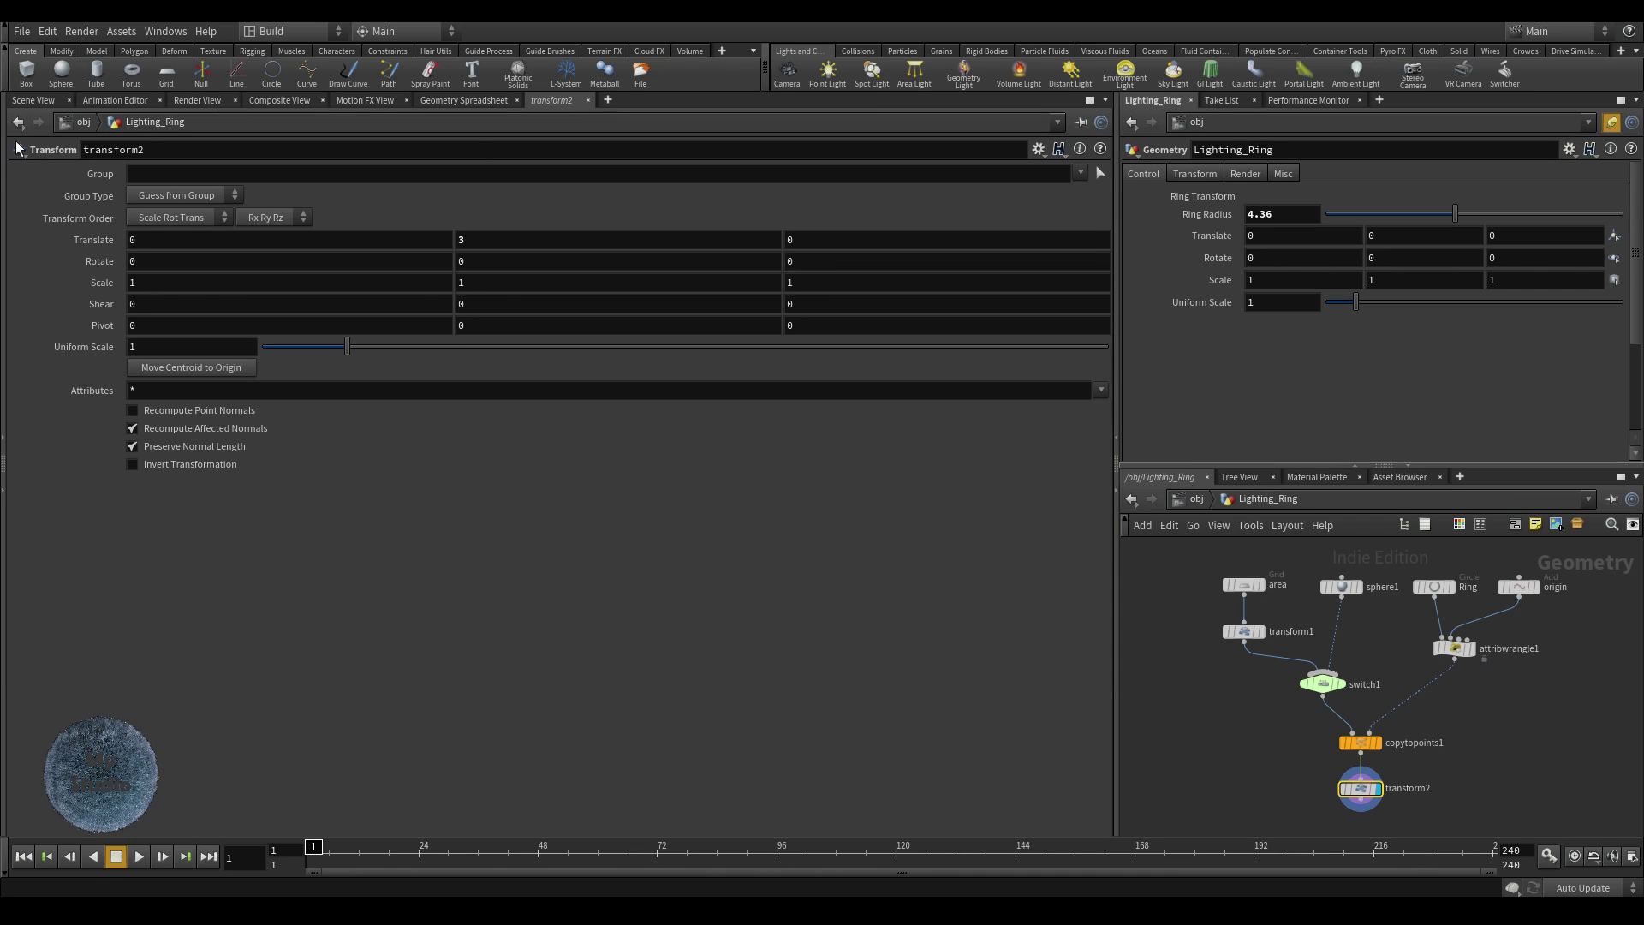
# - Link transform2's Translate to the ring's Translate, test it, and reset Translate X to 0
pyautogui.rightClick(1192, 235)
pyautogui.click(1246, 317)
pyautogui.rightClick(77, 240)
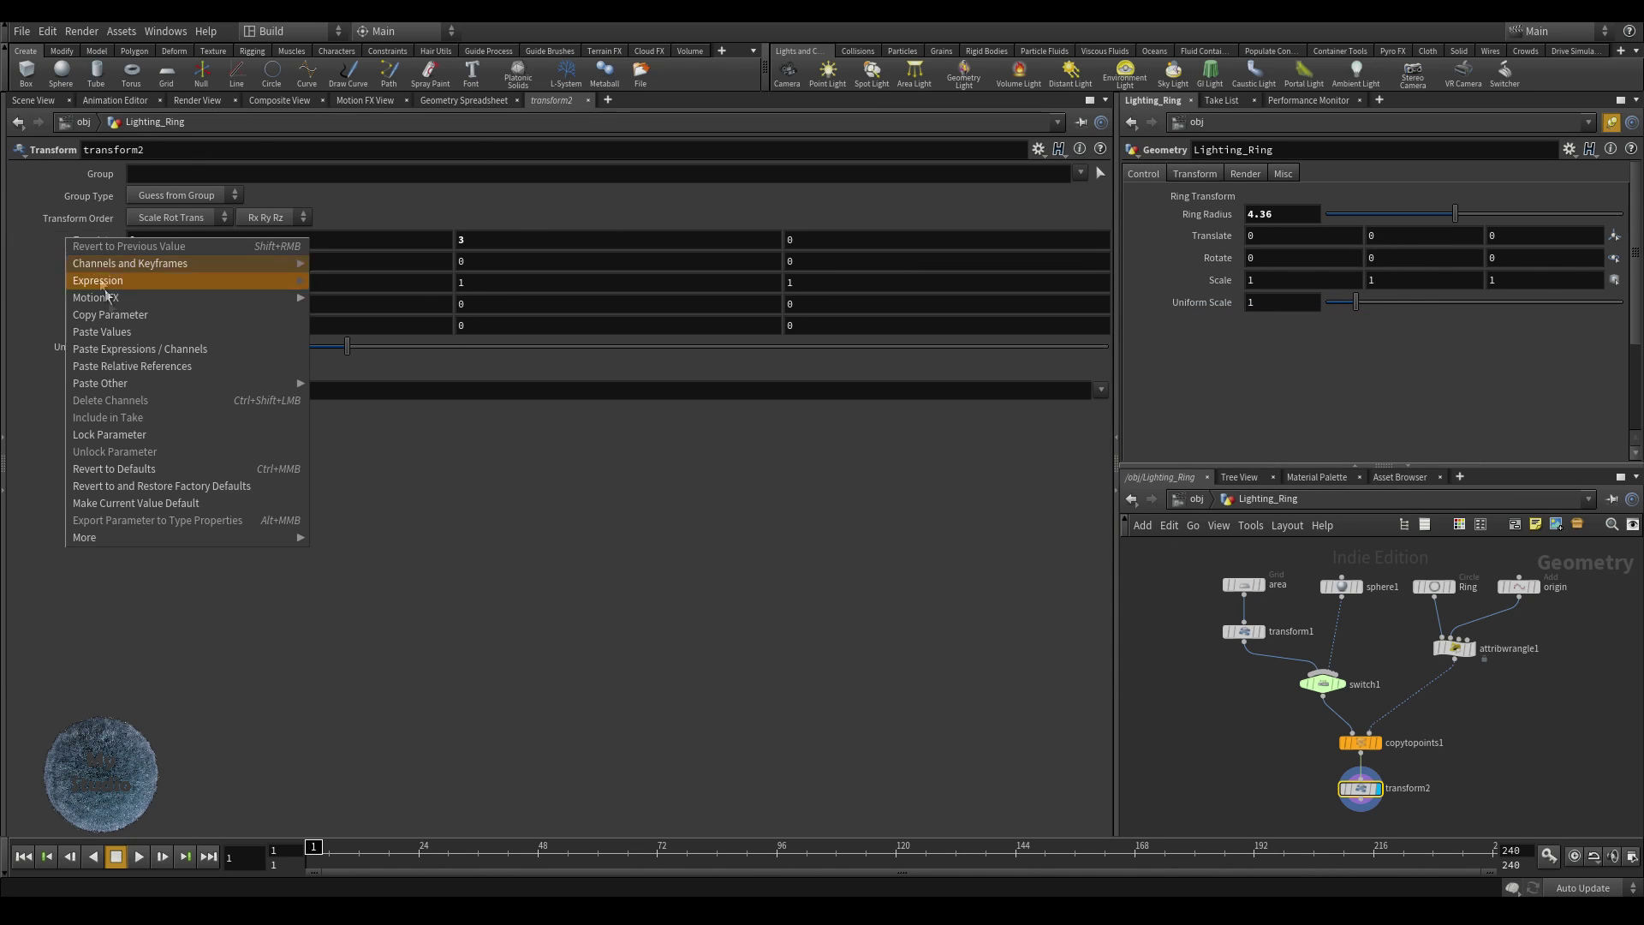
pyautogui.click(171, 363)
pyautogui.click(93, 241)
pyautogui.moveTo(1393, 239); pyautogui.dragTo(1417, 240, button='middle')
pyautogui.moveTo(1530, 236); pyautogui.dragTo(1556, 236, button='middle')
pyautogui.moveTo(1295, 237); pyautogui.dragTo(1326, 238, button='middle')
pyautogui.doubleClick(1325, 236)
pyautogui.write('0')
pyautogui.press('Tab')
pyautogui.write('0')
pyautogui.press('Tab')
pyautogui.write('0')
pyautogui.press('Return')
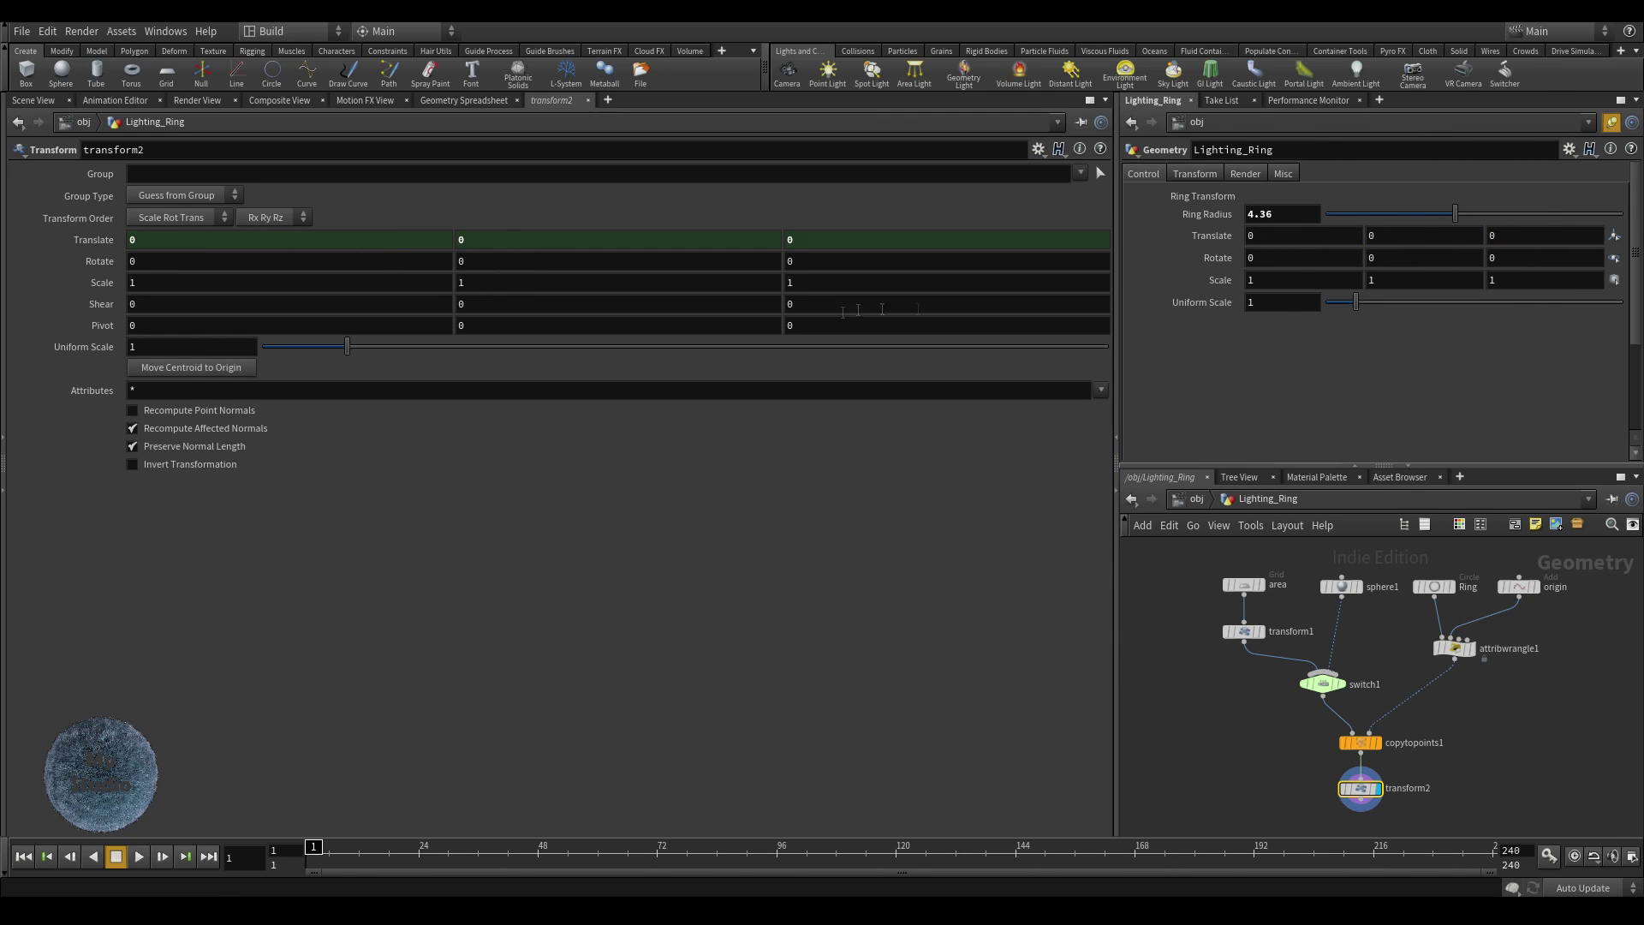
# - Link transform2's Rotate, Scale and Uniform Scale to the matching ring controls
pyautogui.rightClick(1182, 258)
pyautogui.click(1216, 336)
pyautogui.rightClick(77, 262)
pyautogui.click(141, 394)
pyautogui.click(92, 262)
pyautogui.rightClick(1215, 281)
pyautogui.click(1267, 358)
pyautogui.rightClick(63, 325)
pyautogui.click(142, 414)
pyautogui.click(93, 283)
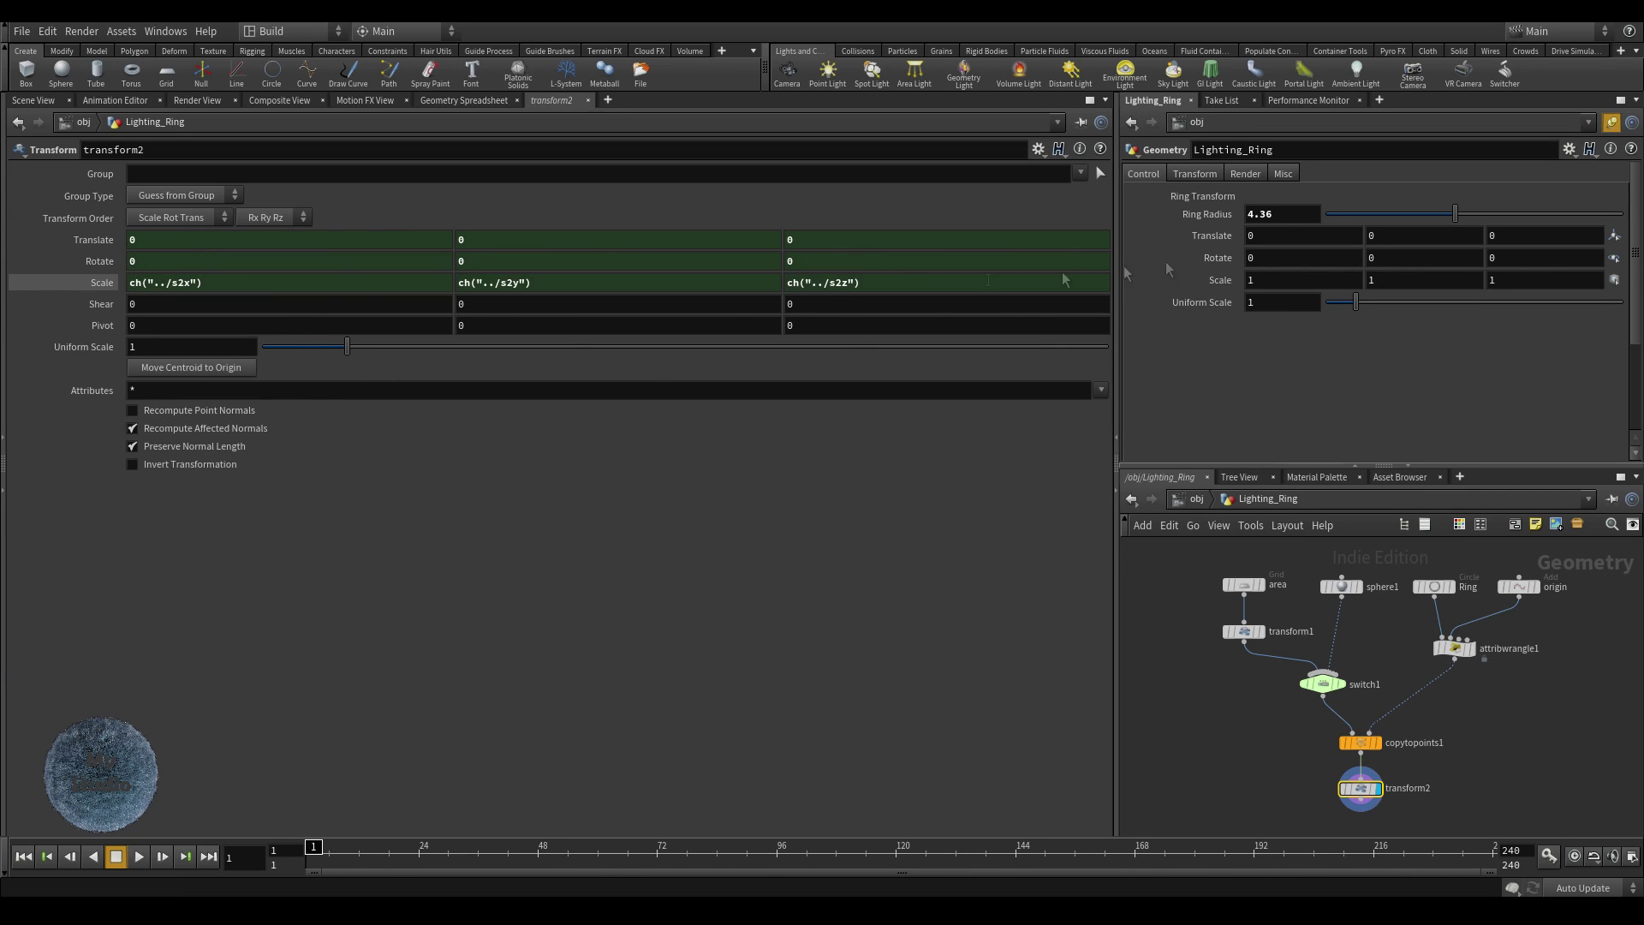
pyautogui.rightClick(1201, 304)
pyautogui.click(1246, 381)
pyautogui.rightClick(44, 346)
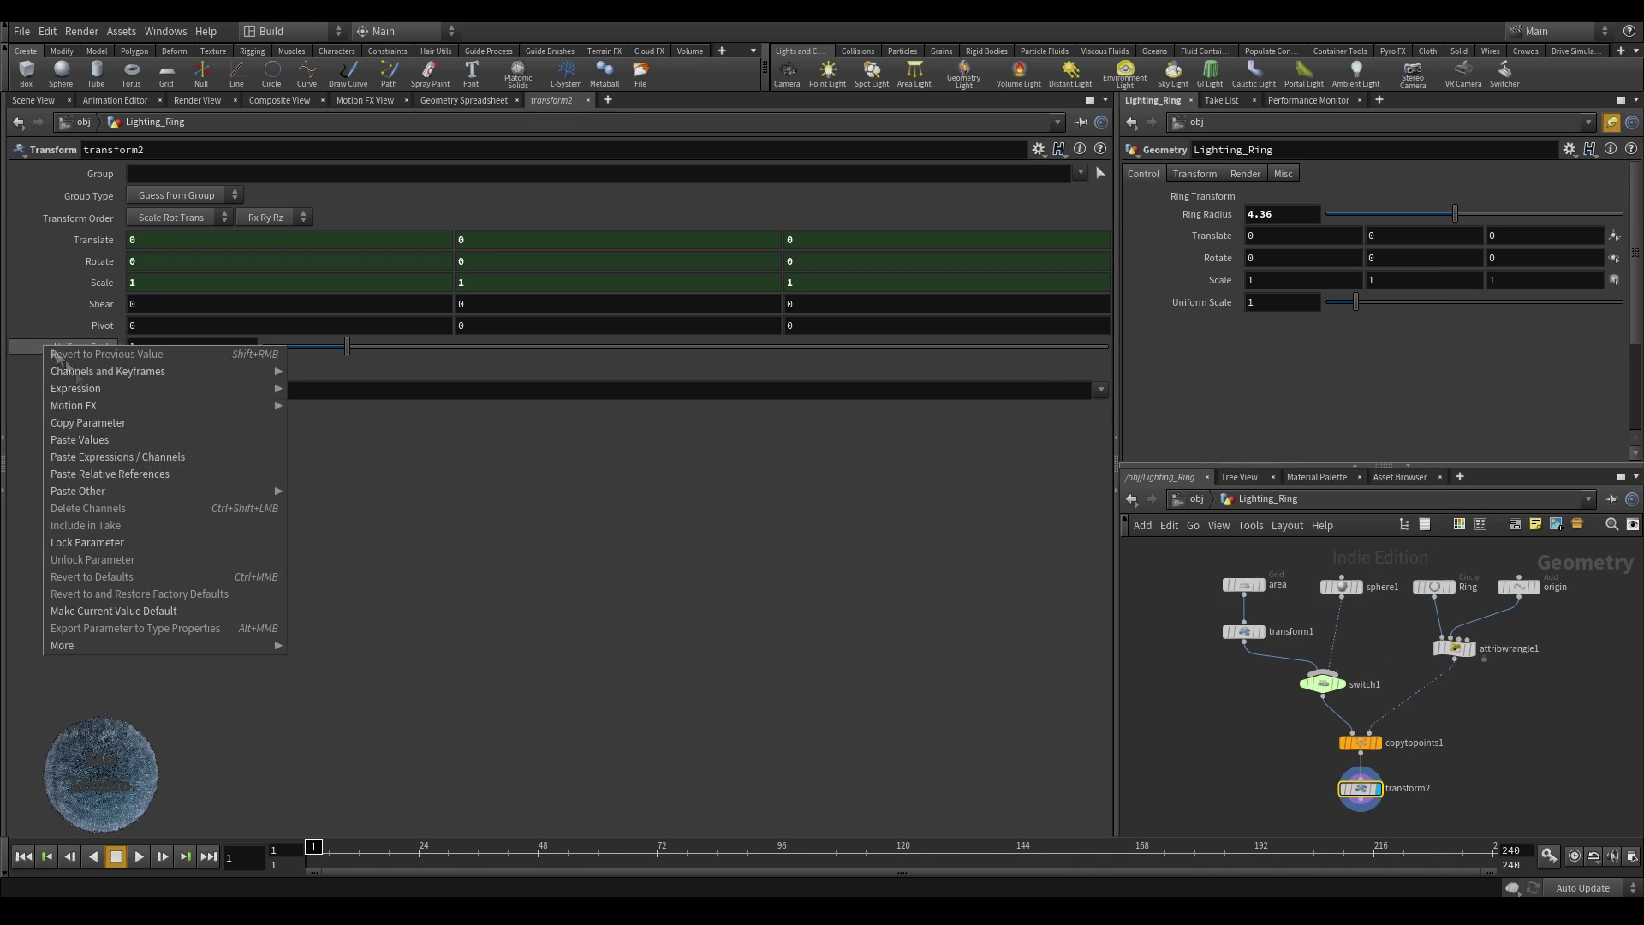
pyautogui.click(109, 473)
# - Test the links with Uniform Scale 1.71 and Scale/Rotate changes, undo, then add a separator
pyautogui.moveTo(1356, 302); pyautogui.dragTo(1376, 303)
pyautogui.moveTo(1308, 280); pyautogui.dragTo(1346, 281, button='middle')
pyautogui.moveTo(1466, 279); pyautogui.dragTo(1373, 281, button='middle')
pyautogui.moveTo(1541, 280); pyautogui.dragTo(1586, 281, button='middle')
pyautogui.moveTo(1273, 254); pyautogui.dragTo(1357, 255, button='middle')
pyautogui.hotkey('ctrl', 'z')
pyautogui.hotkey('ctrl', 'z')
pyautogui.hotkey('ctrl', 'z')
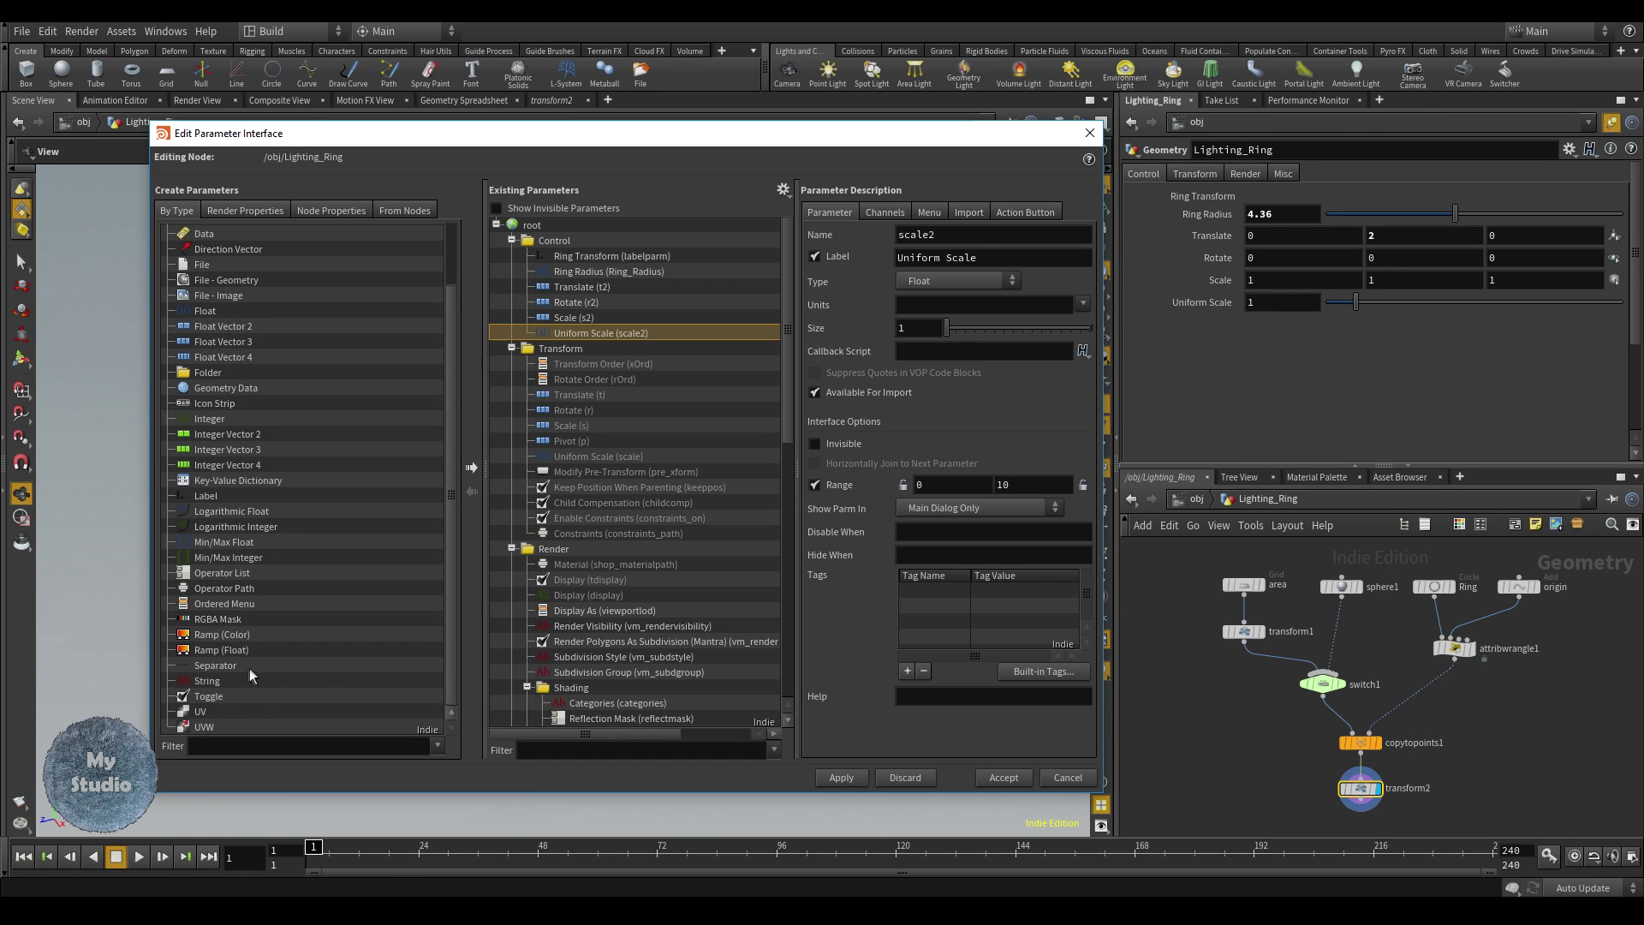
pyautogui.moveTo(216, 666); pyautogui.dragTo(573, 330)
# - Apply the separator, add a 'Light Geometry Control' label beneath it, and select the area grid node
pyautogui.click(841, 778)
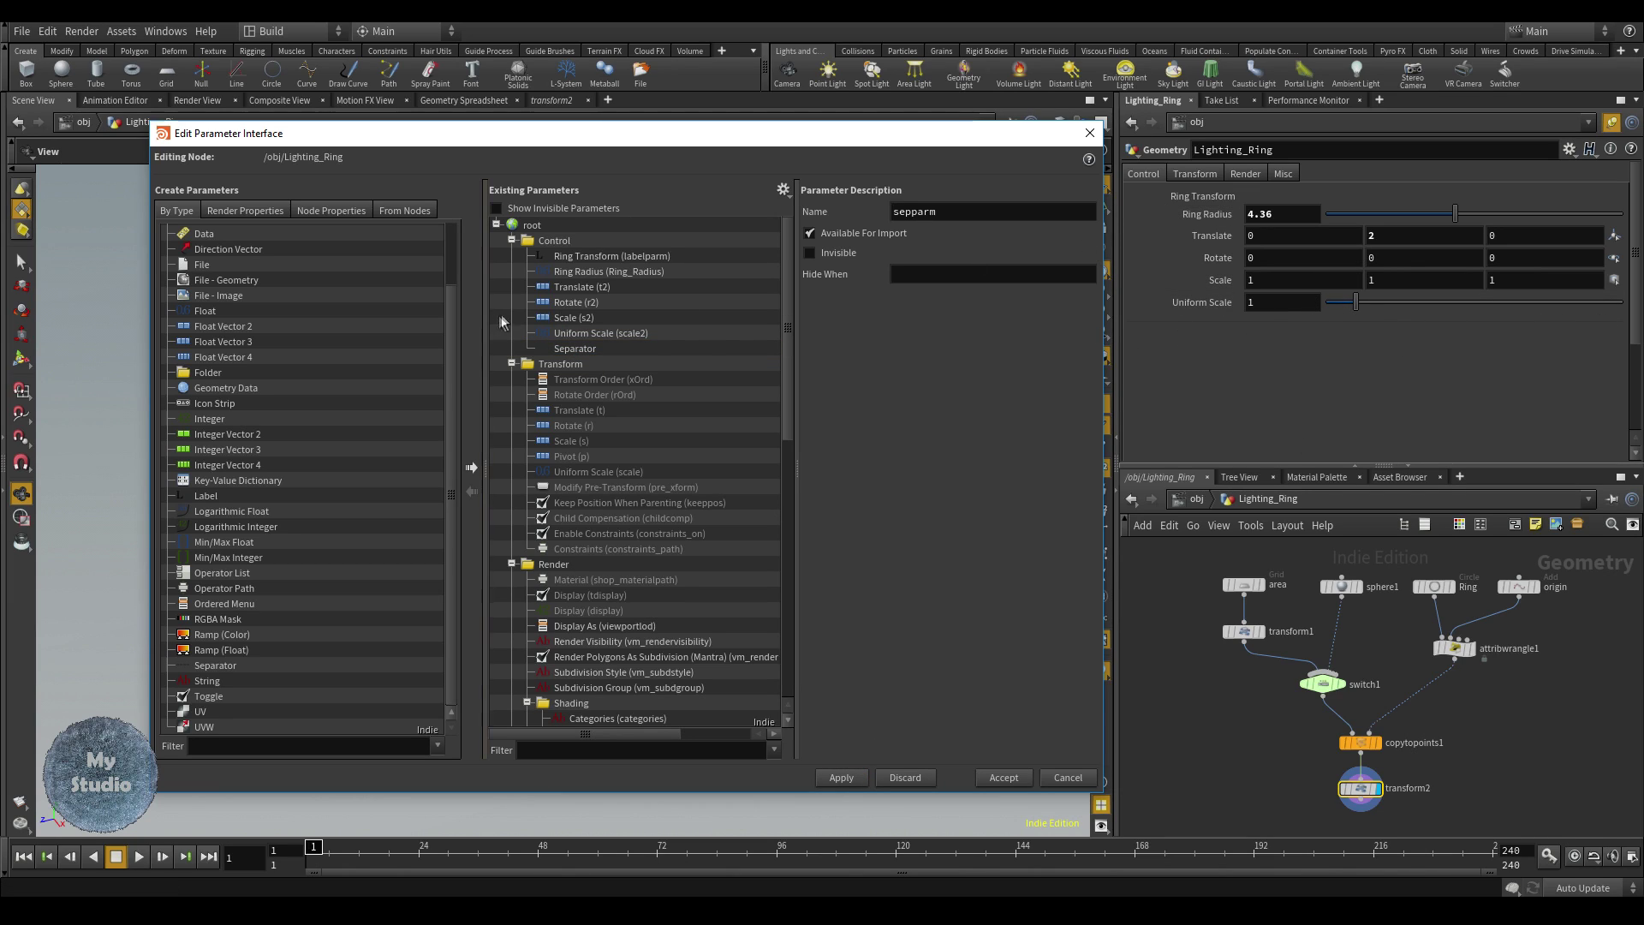
pyautogui.click(568, 257)
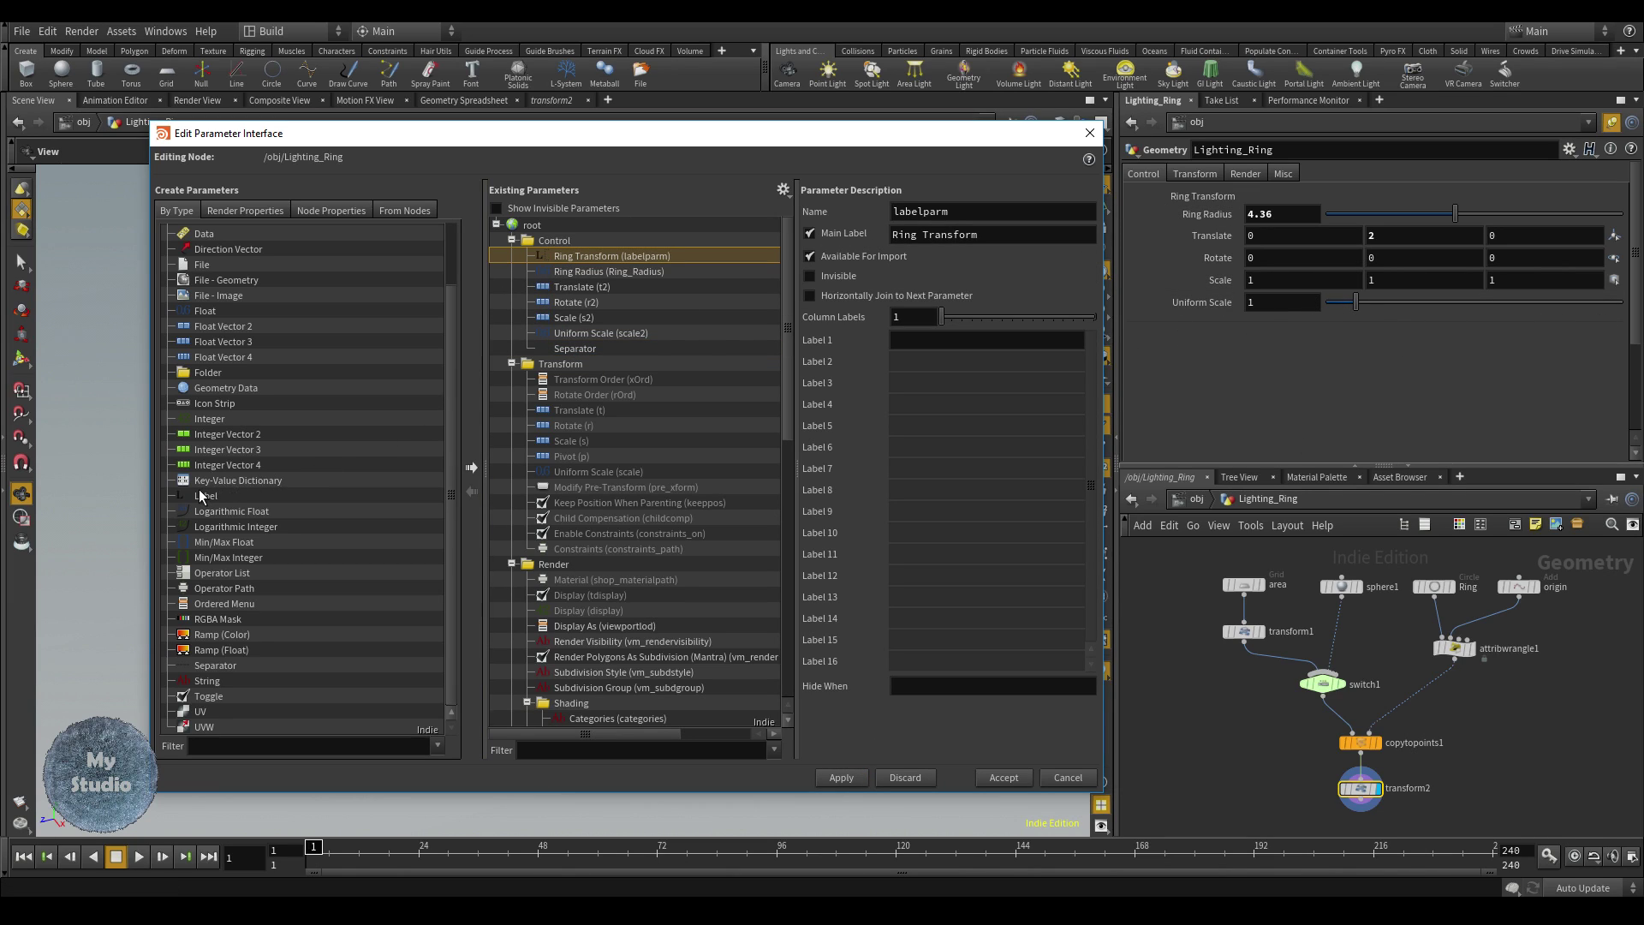
pyautogui.moveTo(651, 334); pyautogui.dragTo(577, 341)
pyautogui.click(576, 358)
pyautogui.moveTo(940, 235); pyautogui.dragTo(803, 229)
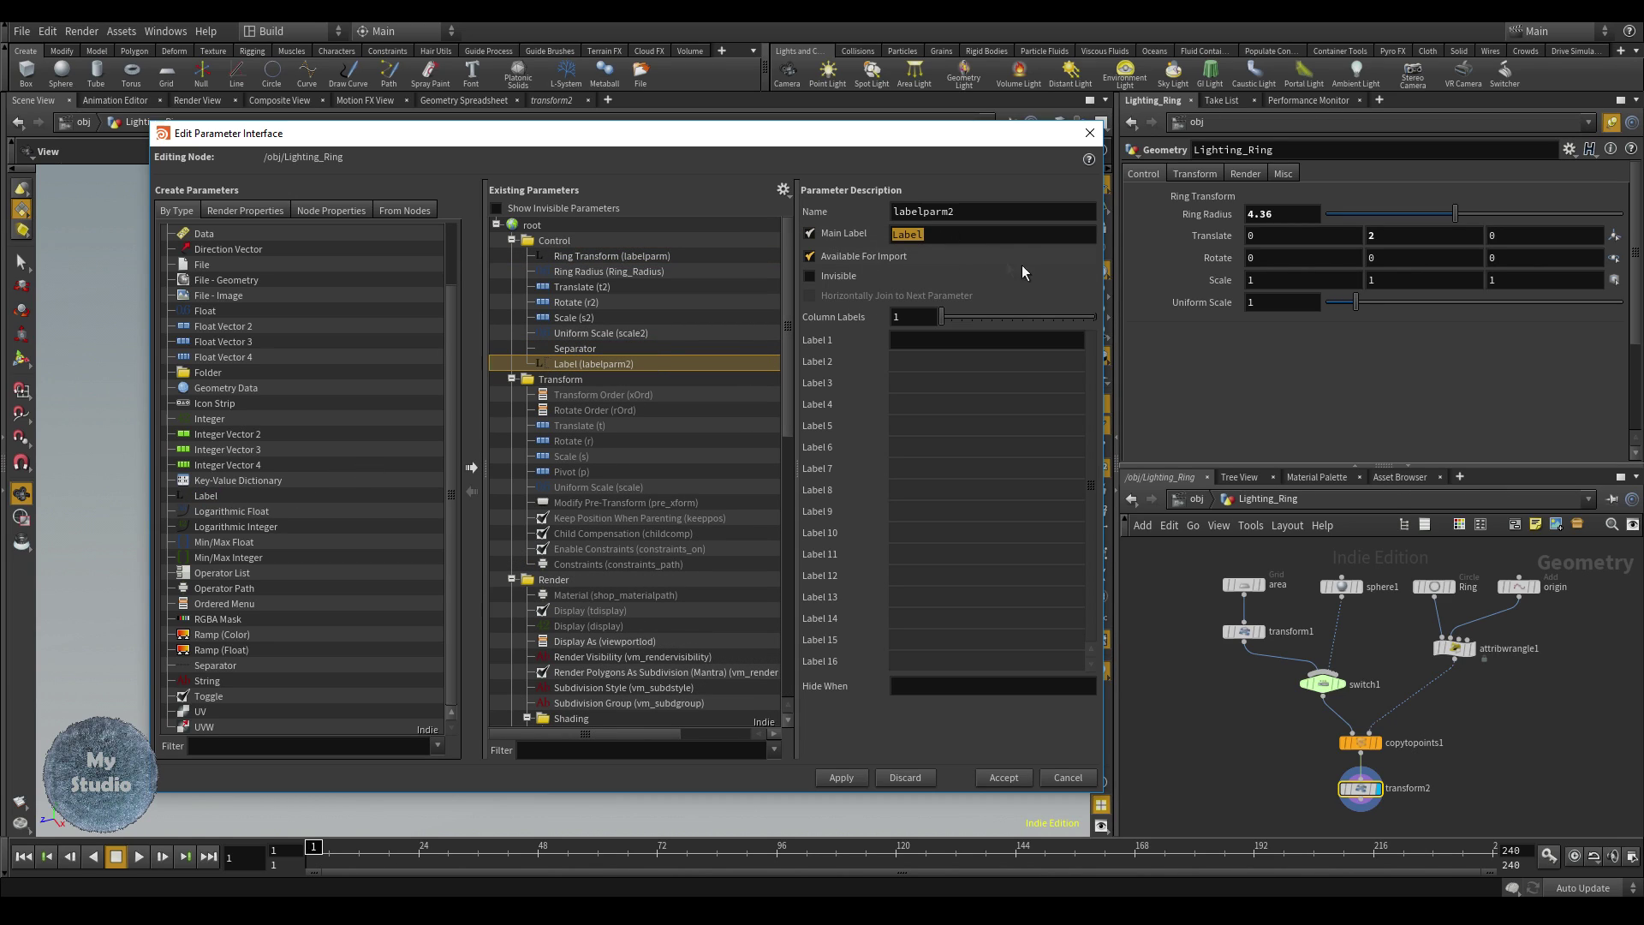
pyautogui.write('Light Geometry Contro')
pyautogui.click(841, 777)
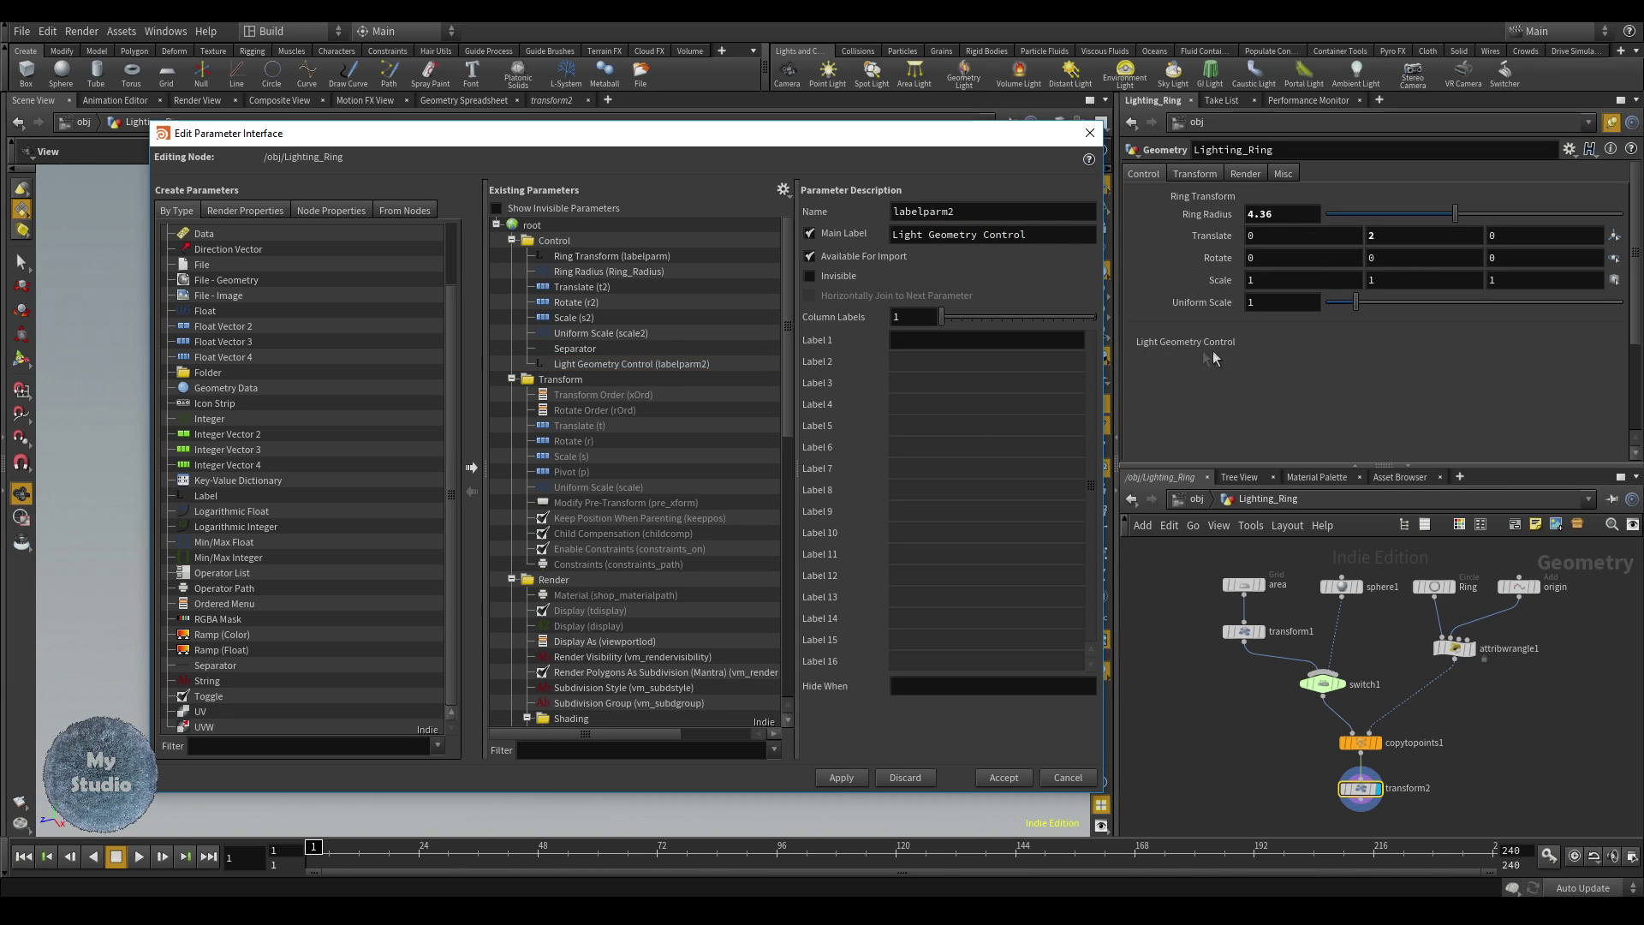
pyautogui.moveTo(1342, 589)
pyautogui.moveTo(1248, 587); pyautogui.dragTo(1232, 590)
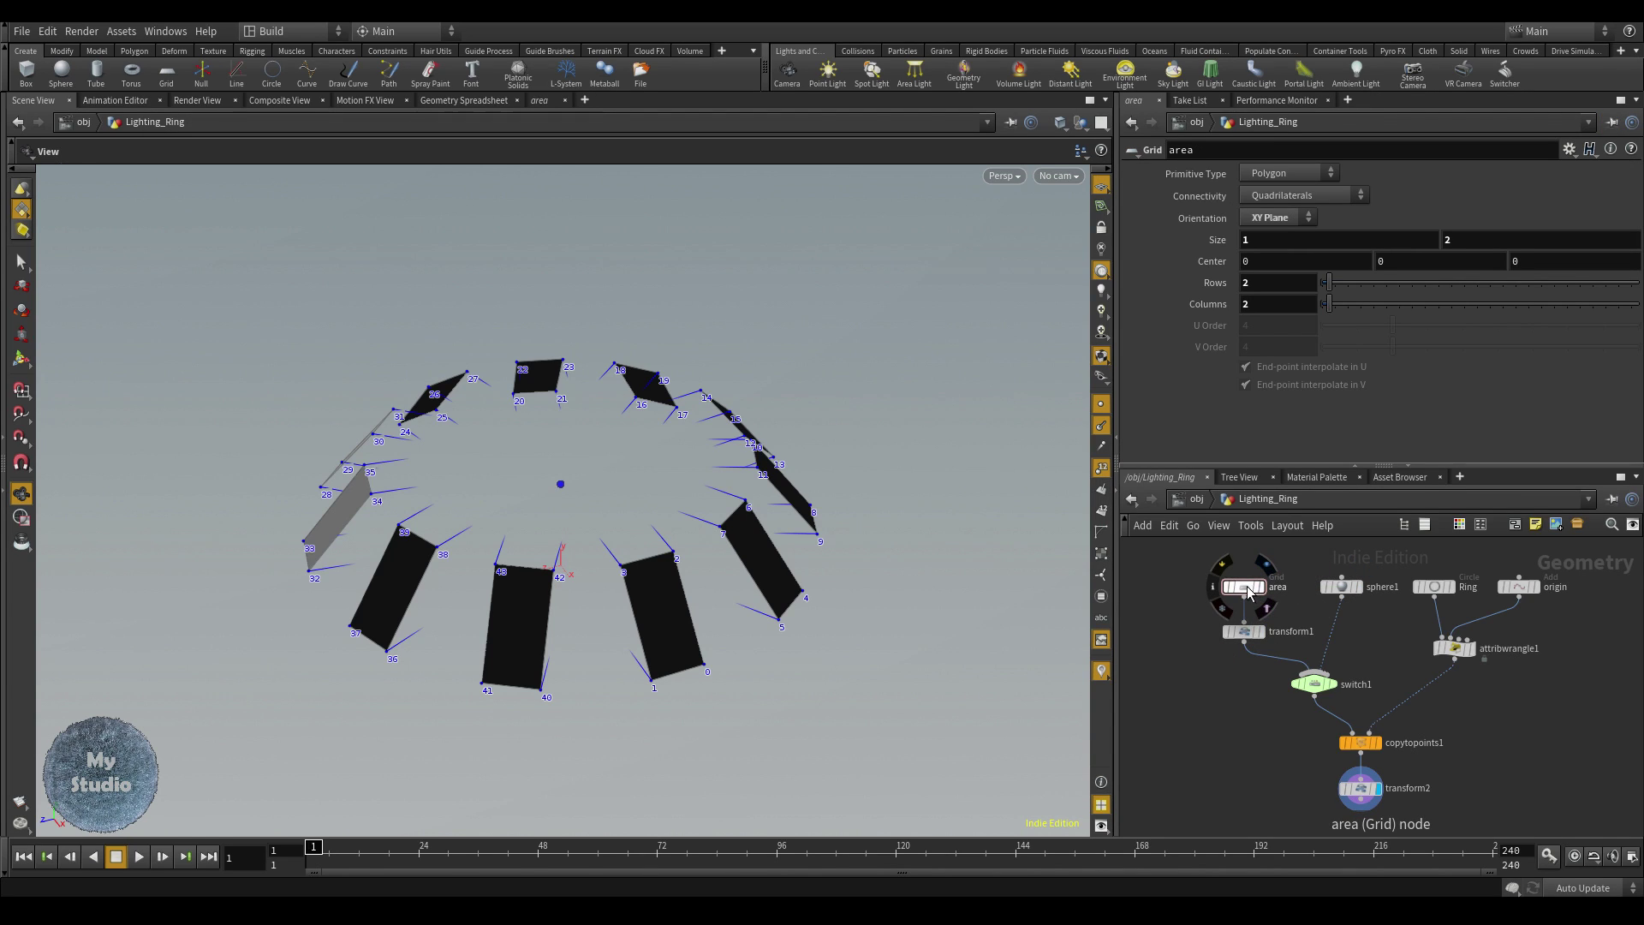
# - Widen the area grid cards to Size X 1.4 and tilt them further with transform1's Rotate X
pyautogui.click(1243, 631)
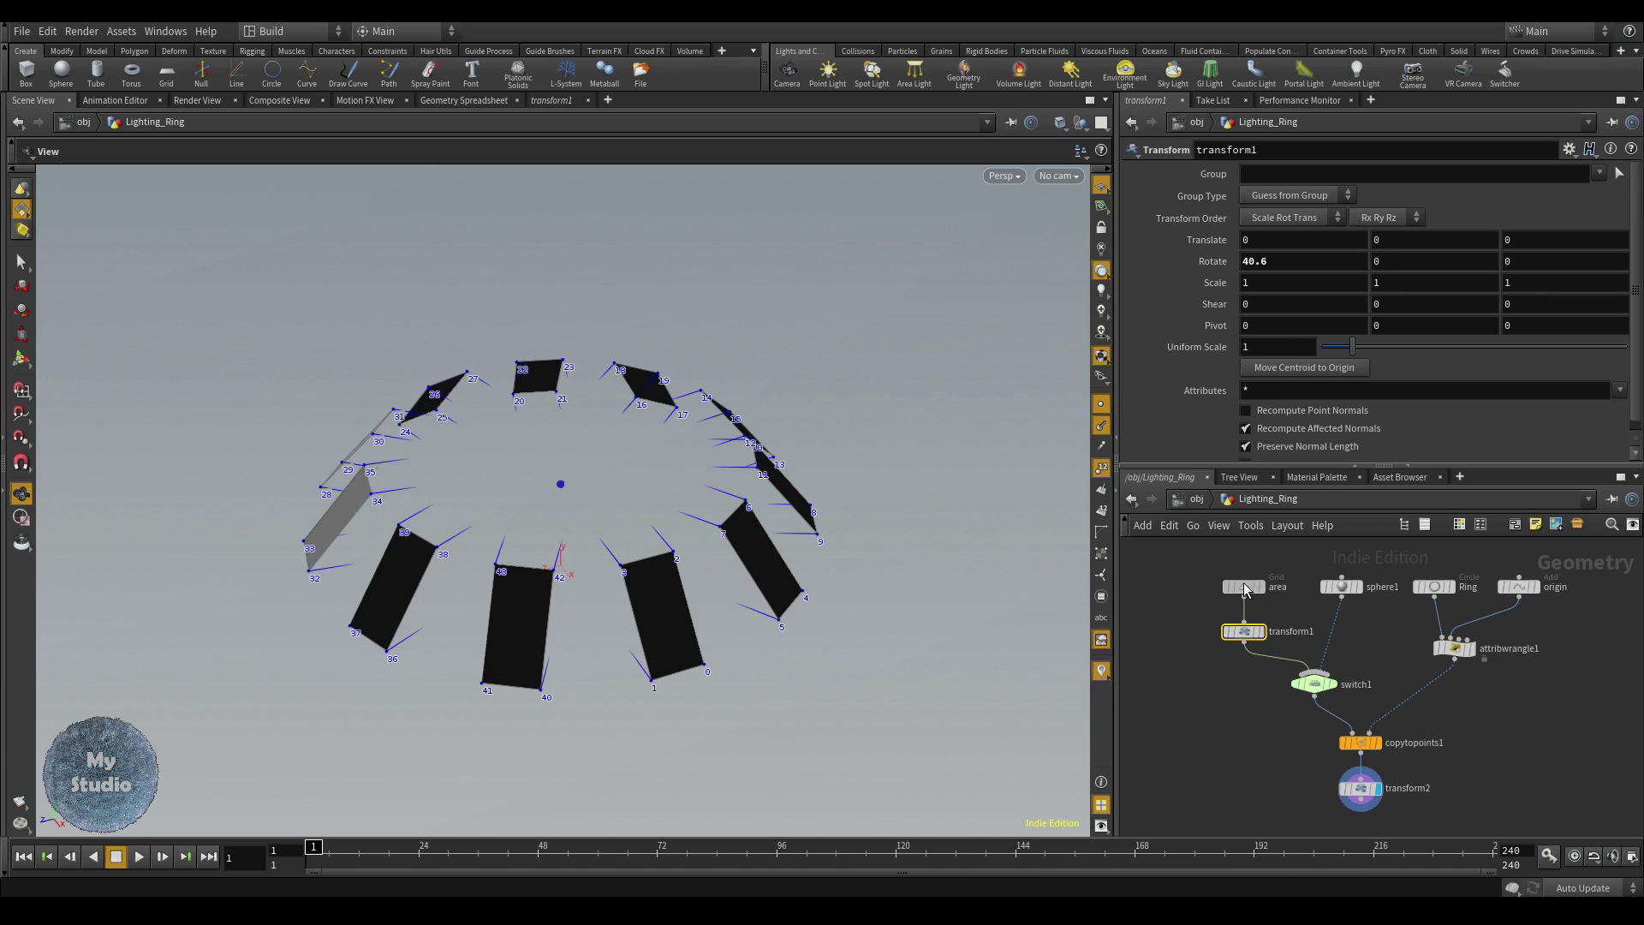
pyautogui.click(1246, 588)
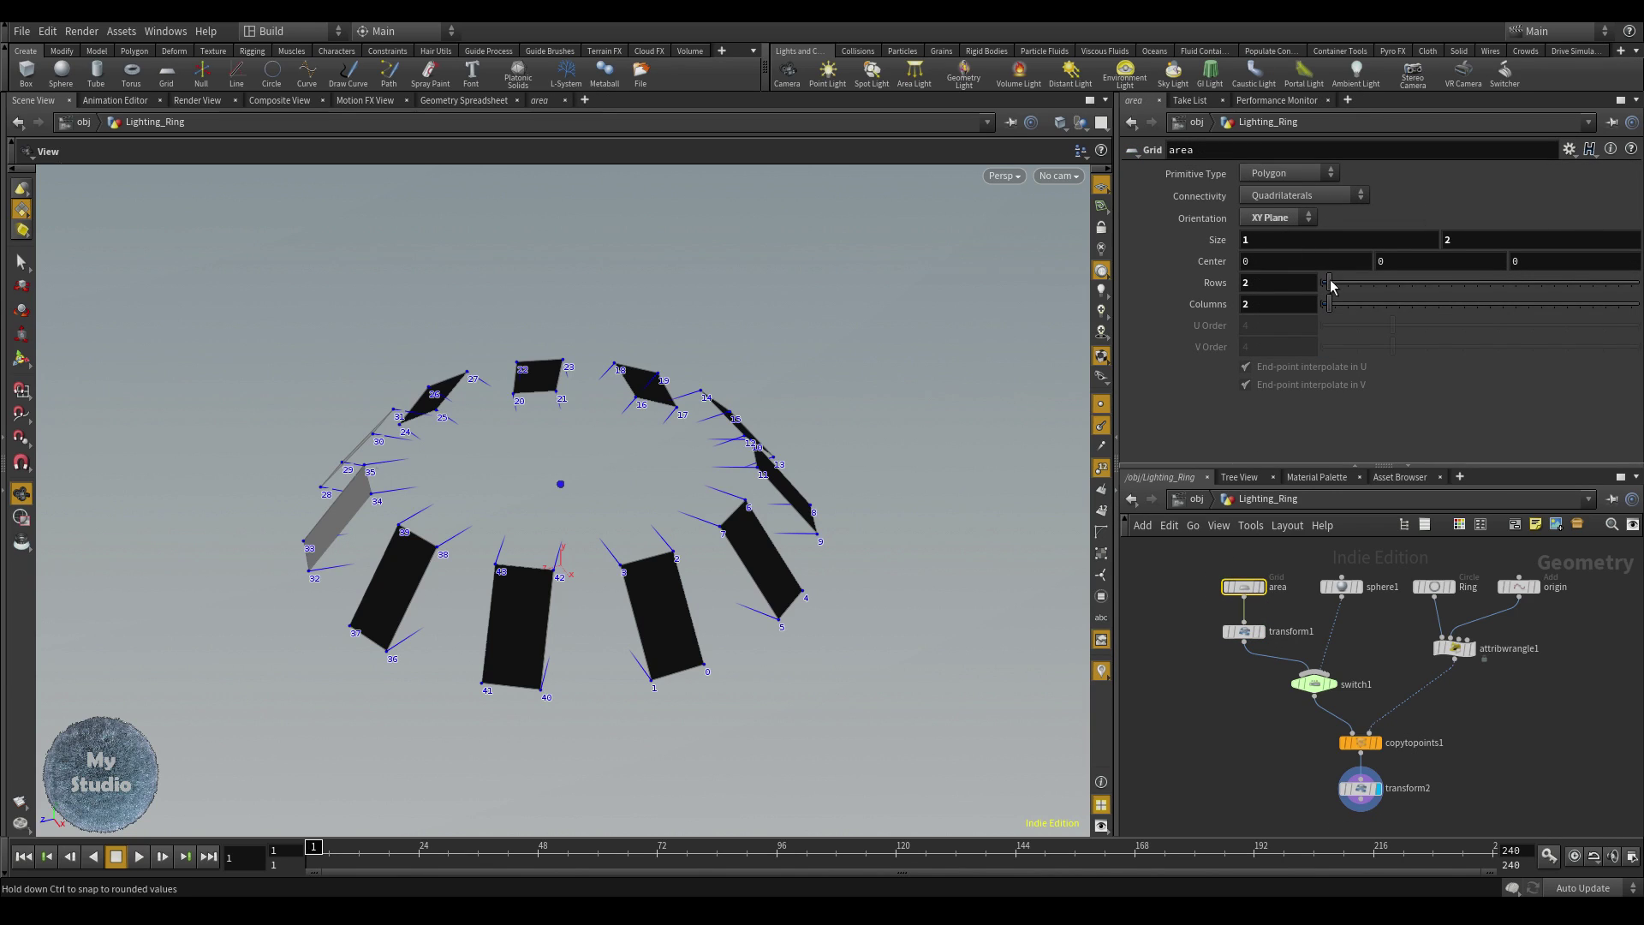
pyautogui.moveTo(1278, 240); pyautogui.dragTo(1297, 233, button='middle')
pyautogui.moveTo(1447, 240)
pyautogui.mouseDown(button='middle')
pyautogui.moveTo(1488, 240)
pyautogui.moveTo(1466, 240)
pyautogui.mouseUp(button='middle')
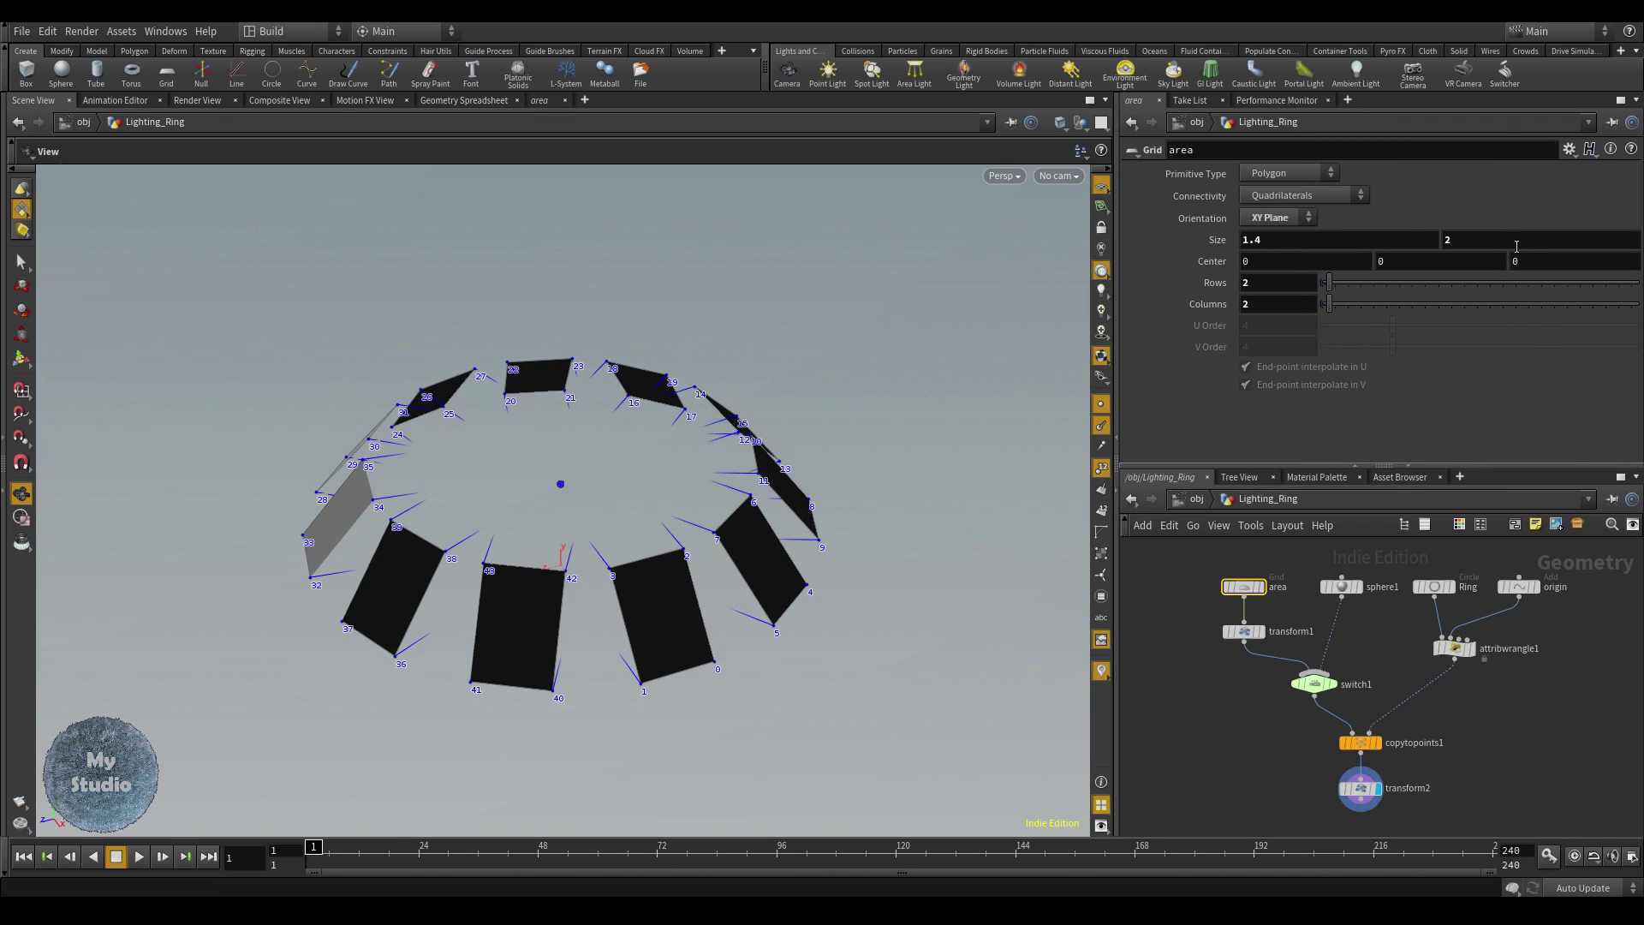
pyautogui.click(1243, 631)
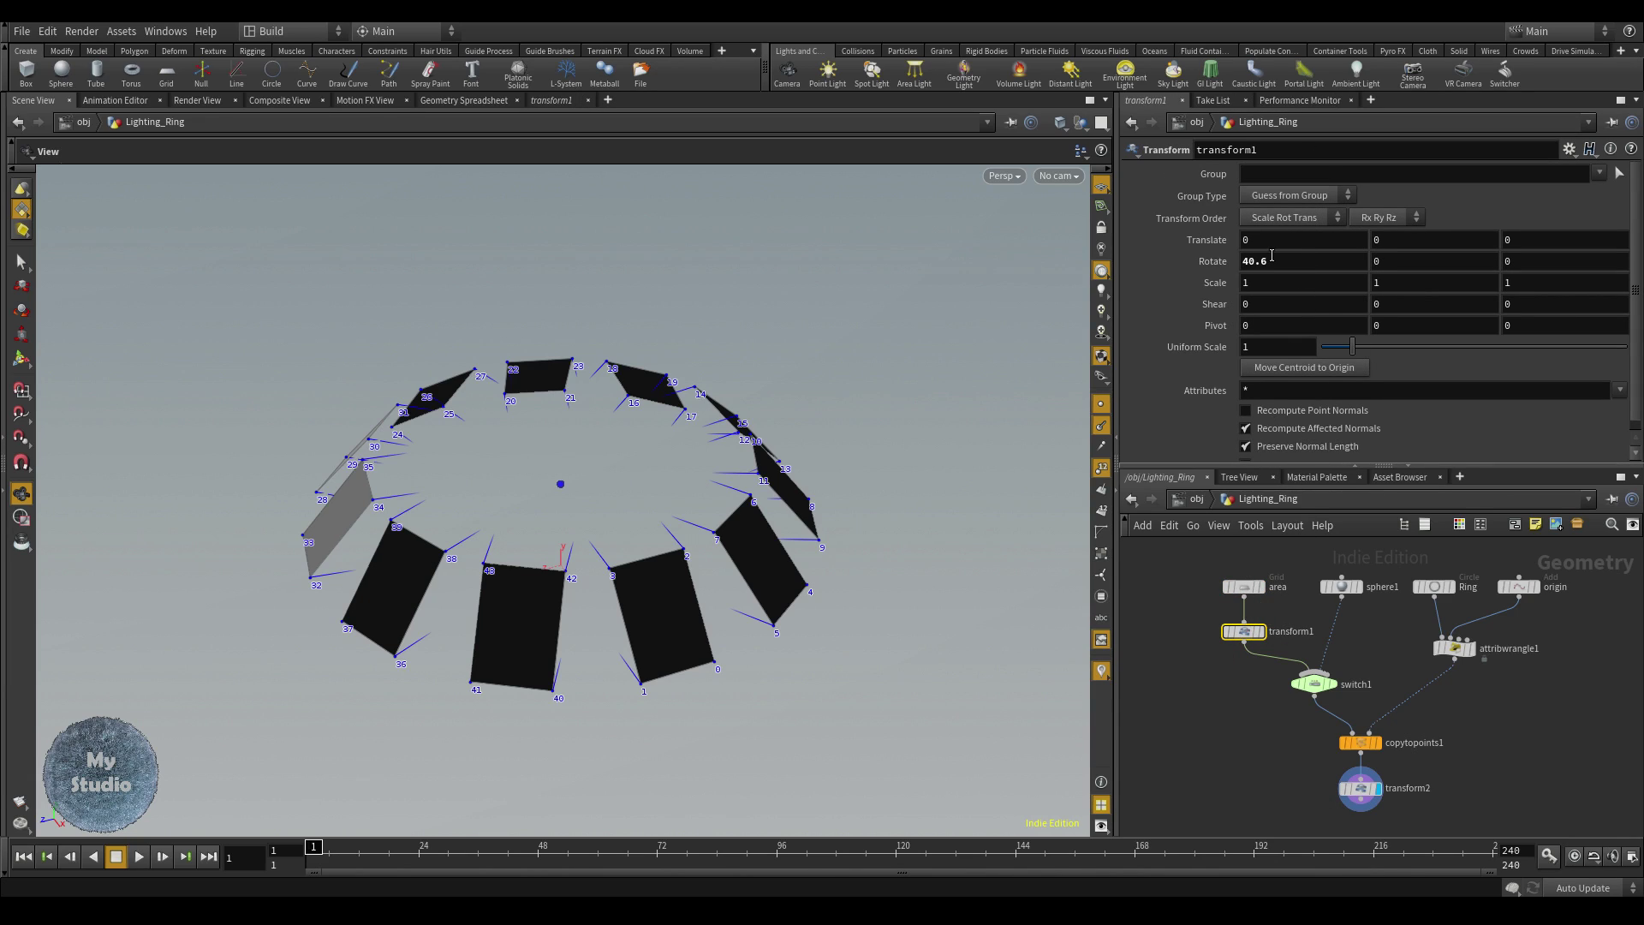
pyautogui.moveTo(1271, 259); pyautogui.dragTo(1421, 240, button='middle')
pyautogui.click(1243, 586)
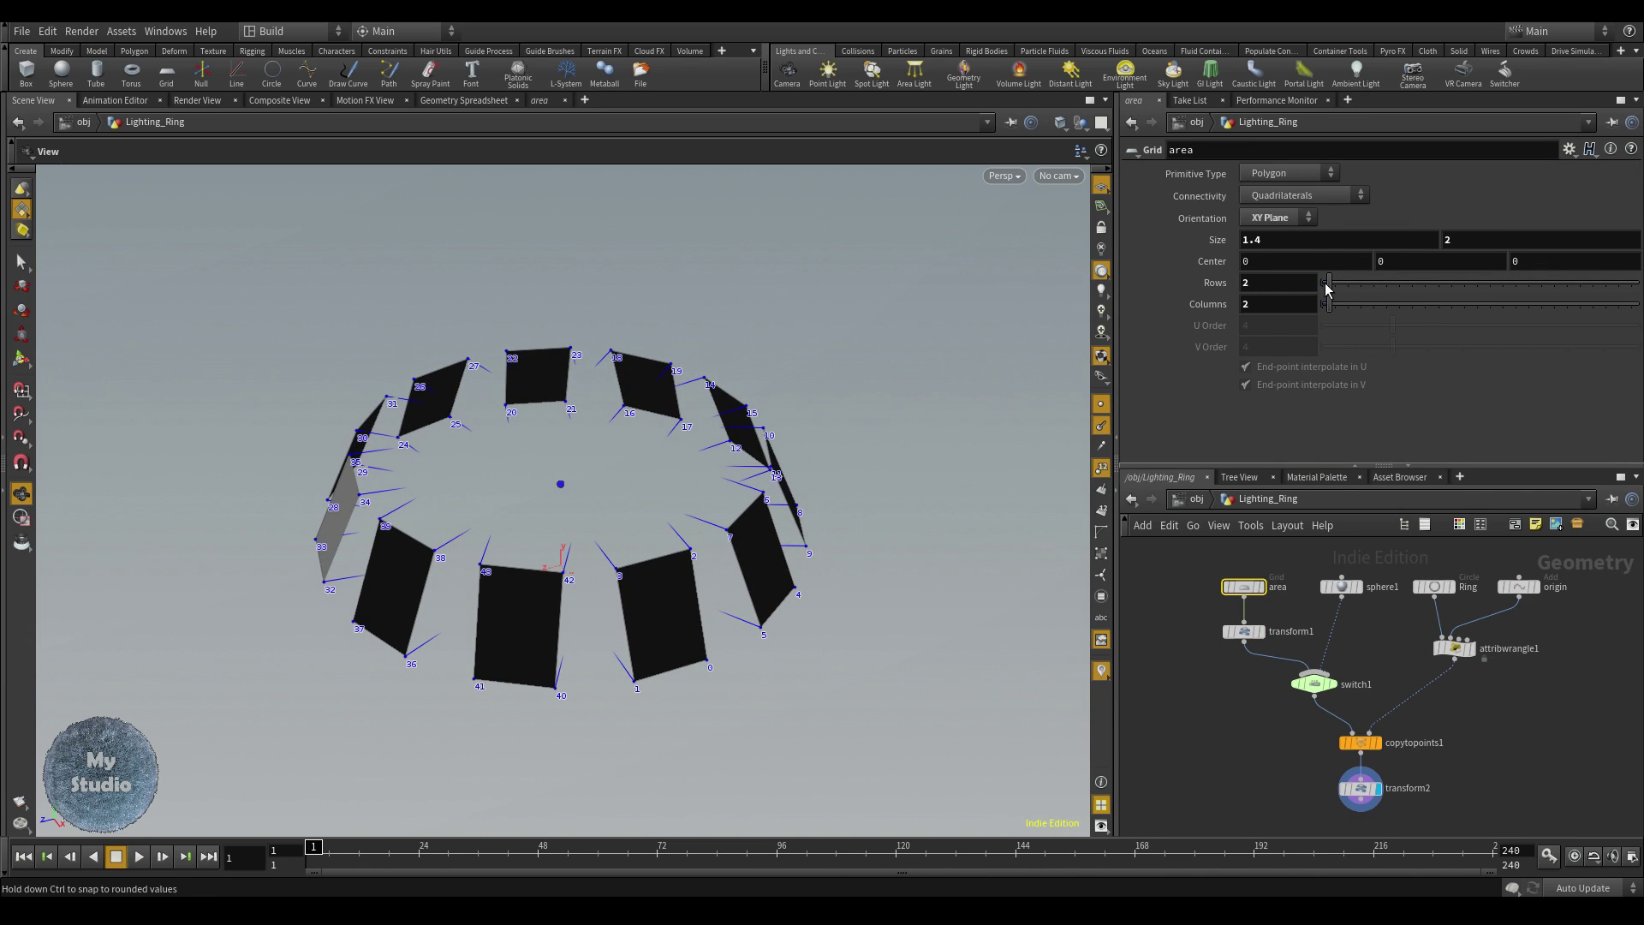
# - Enlarge sphere1 to uniform scale 0.67, review its primitive types, and return to /obj
pyautogui.click(1341, 586)
pyautogui.moveTo(1333, 259); pyautogui.dragTo(1341, 261)
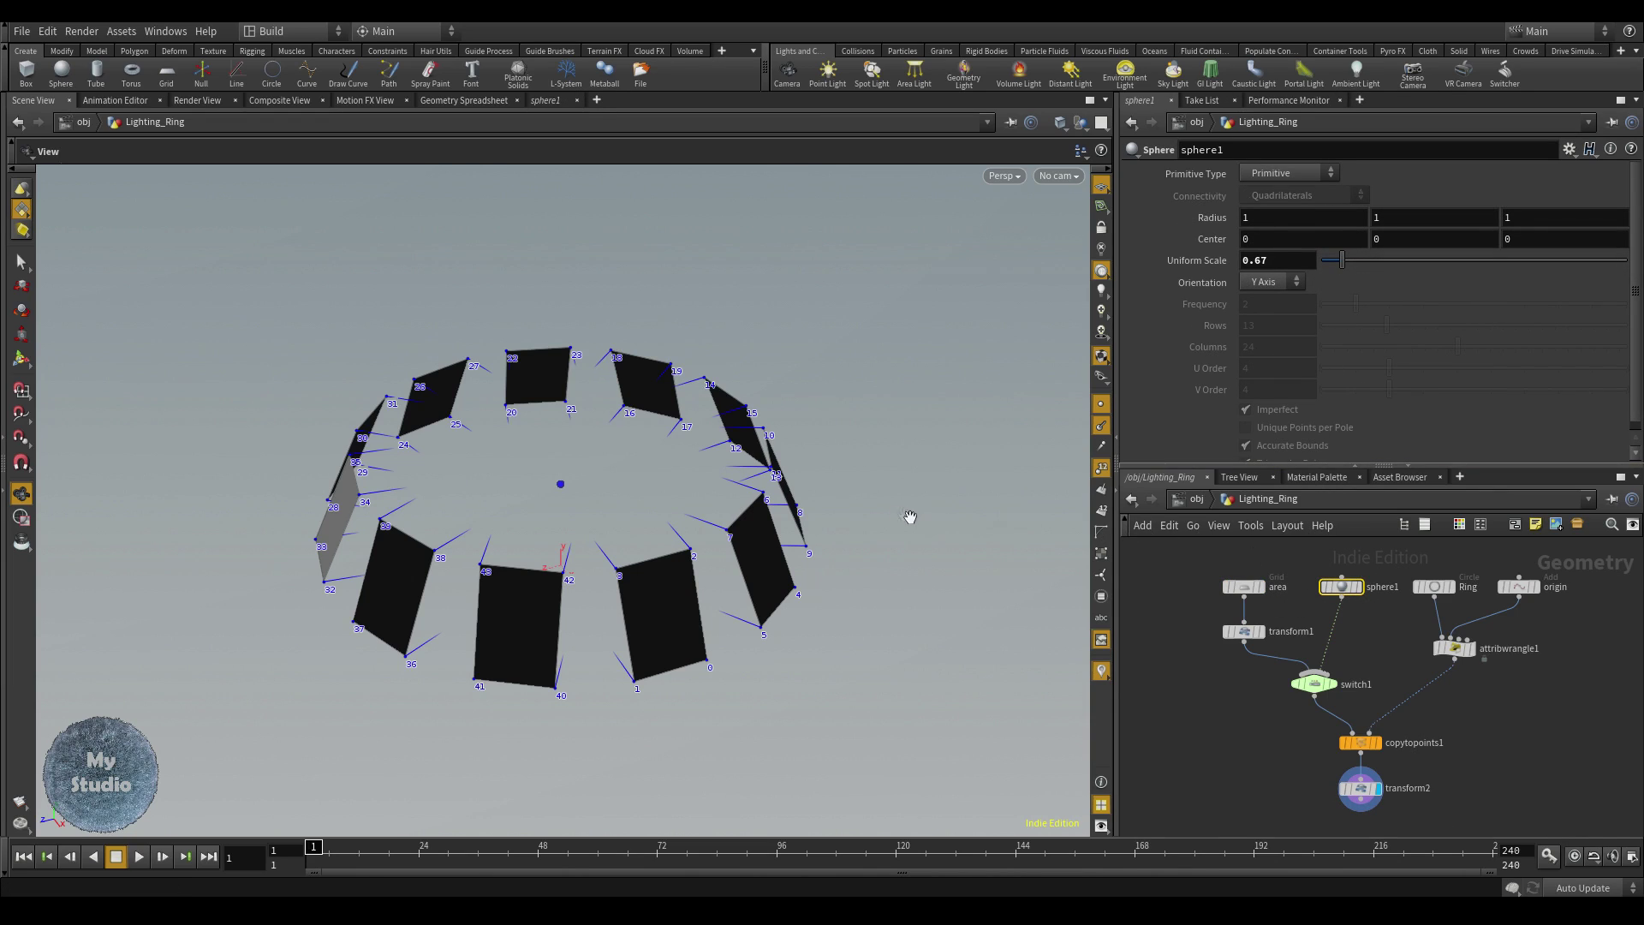
pyautogui.moveTo(1281, 698)
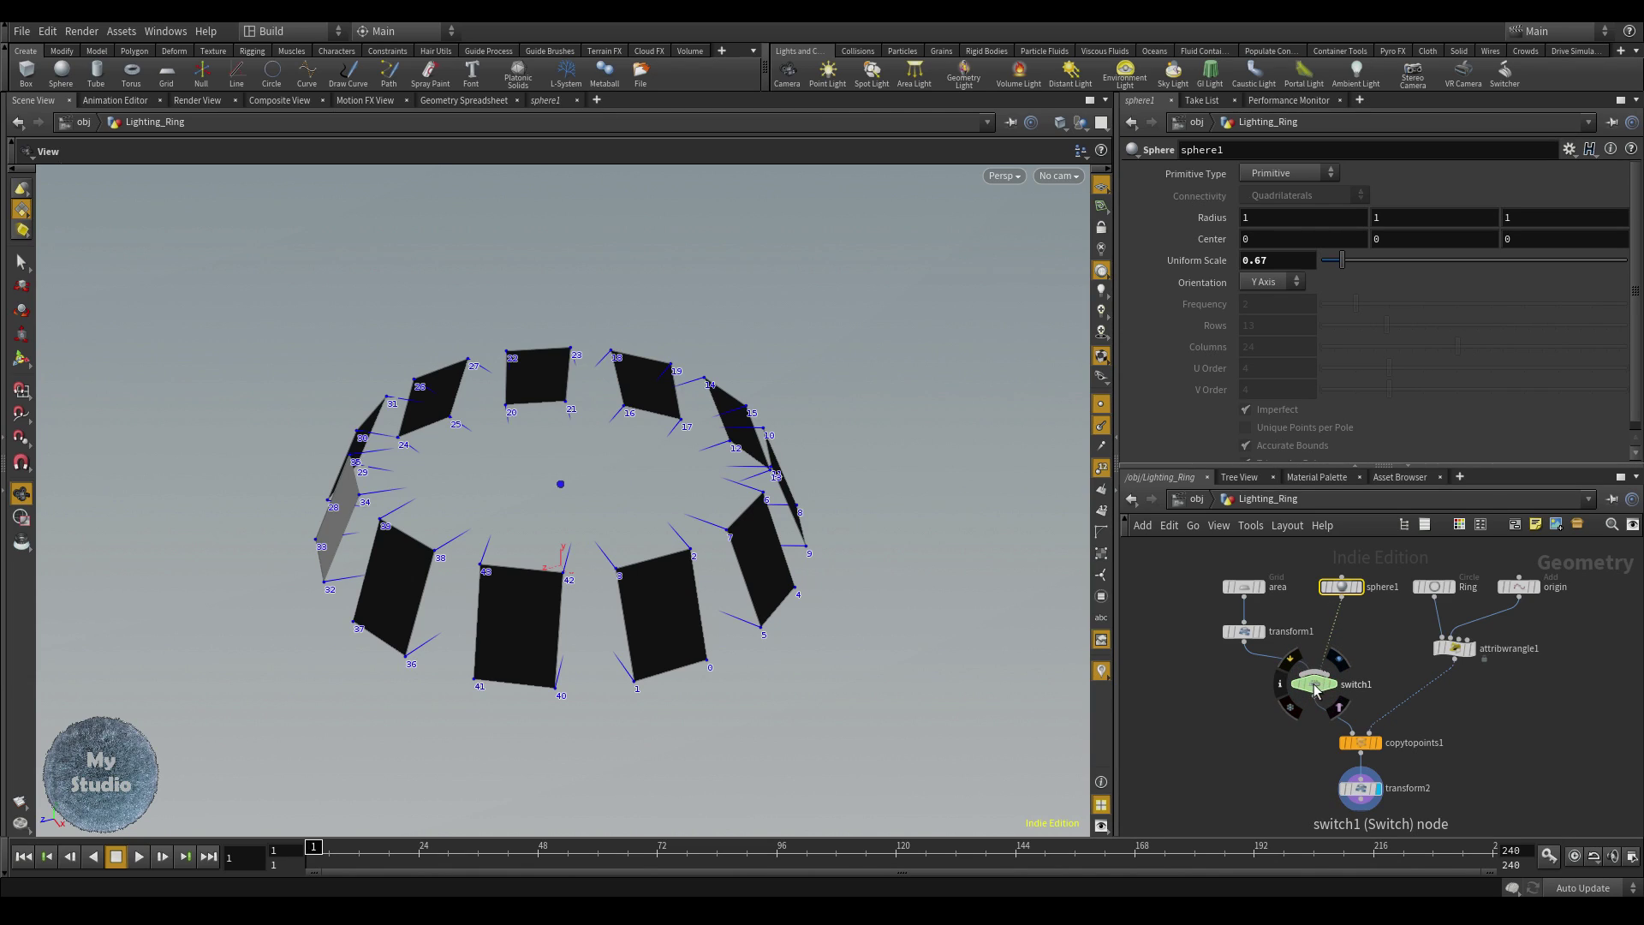
pyautogui.moveTo(1244, 589)
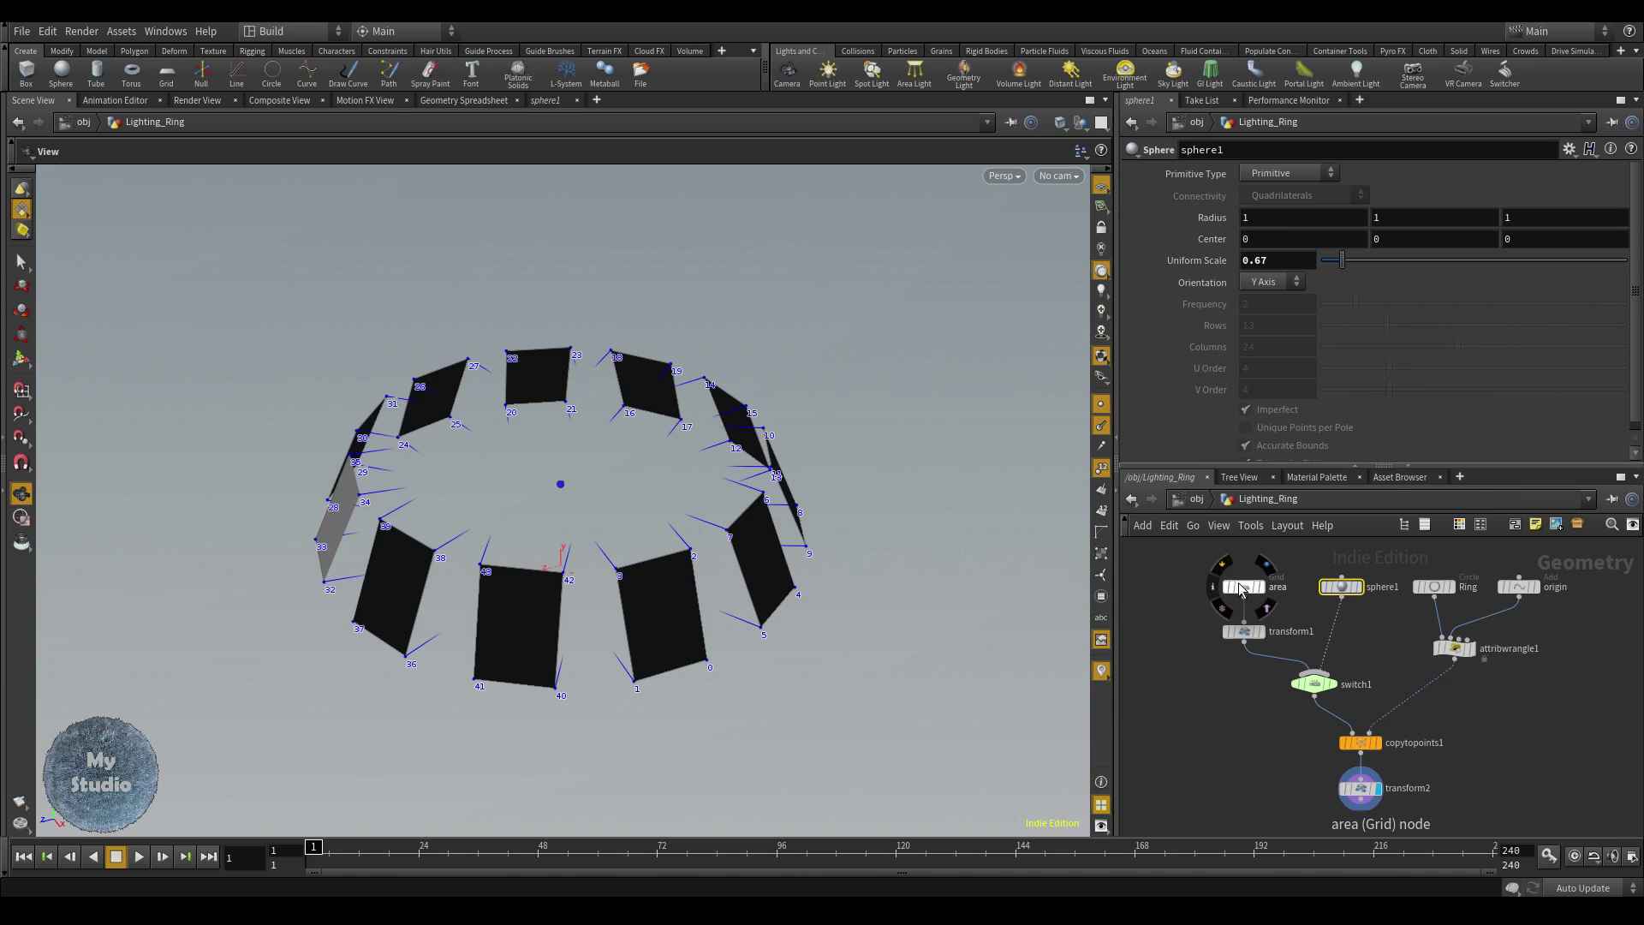
pyautogui.moveTo(1349, 597)
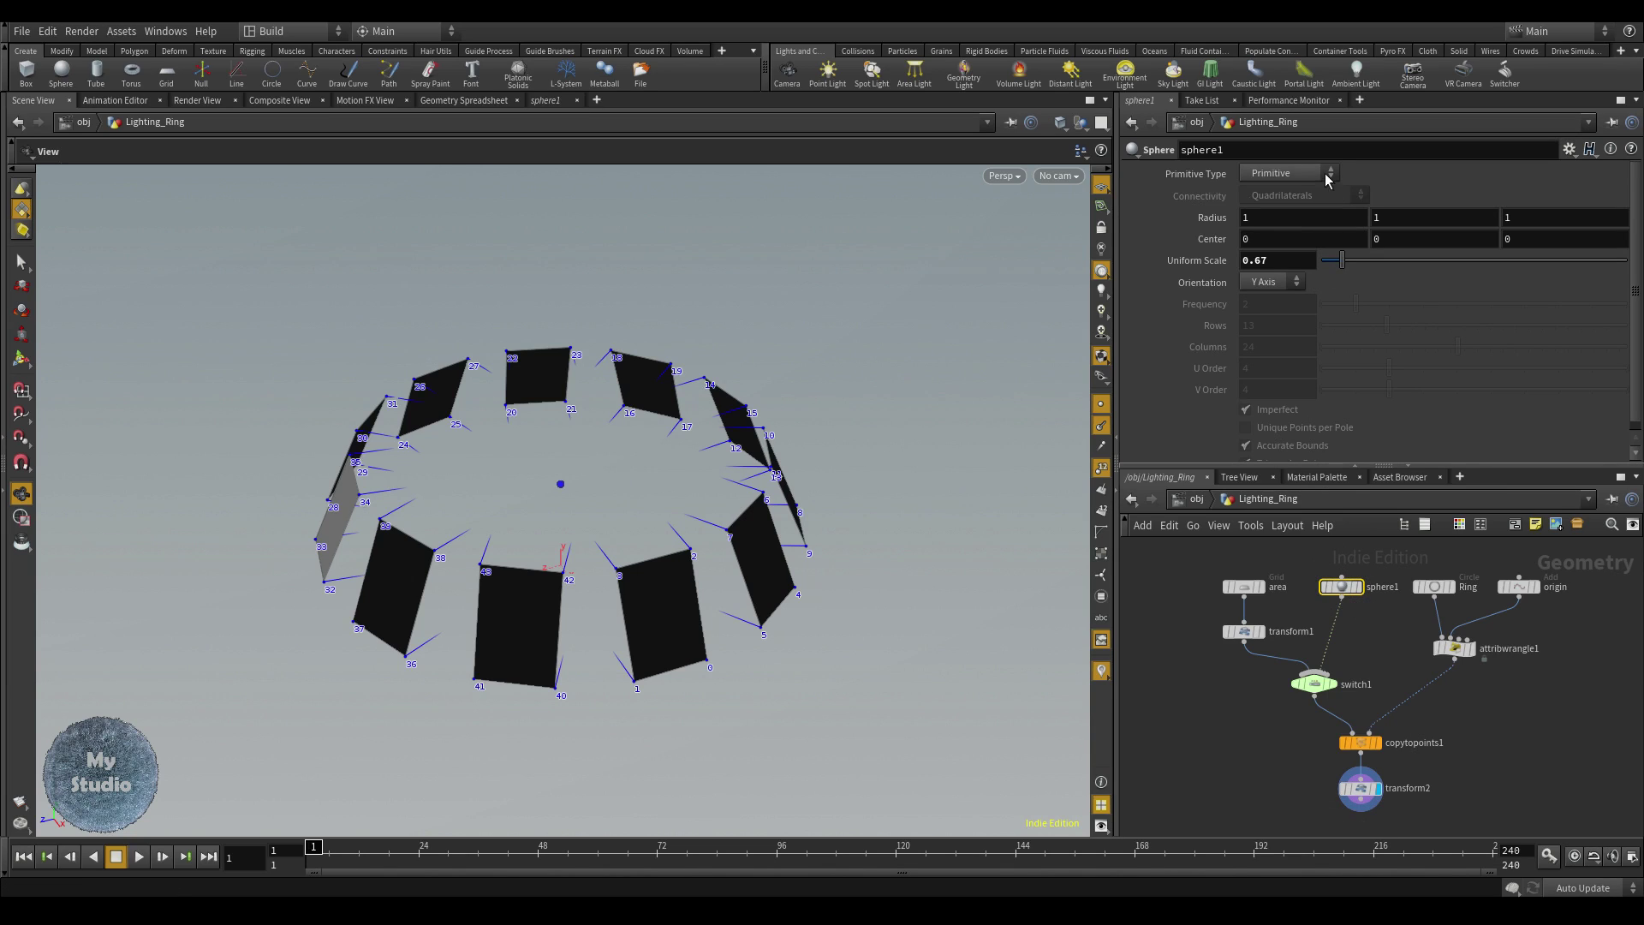
pyautogui.click(1293, 175)
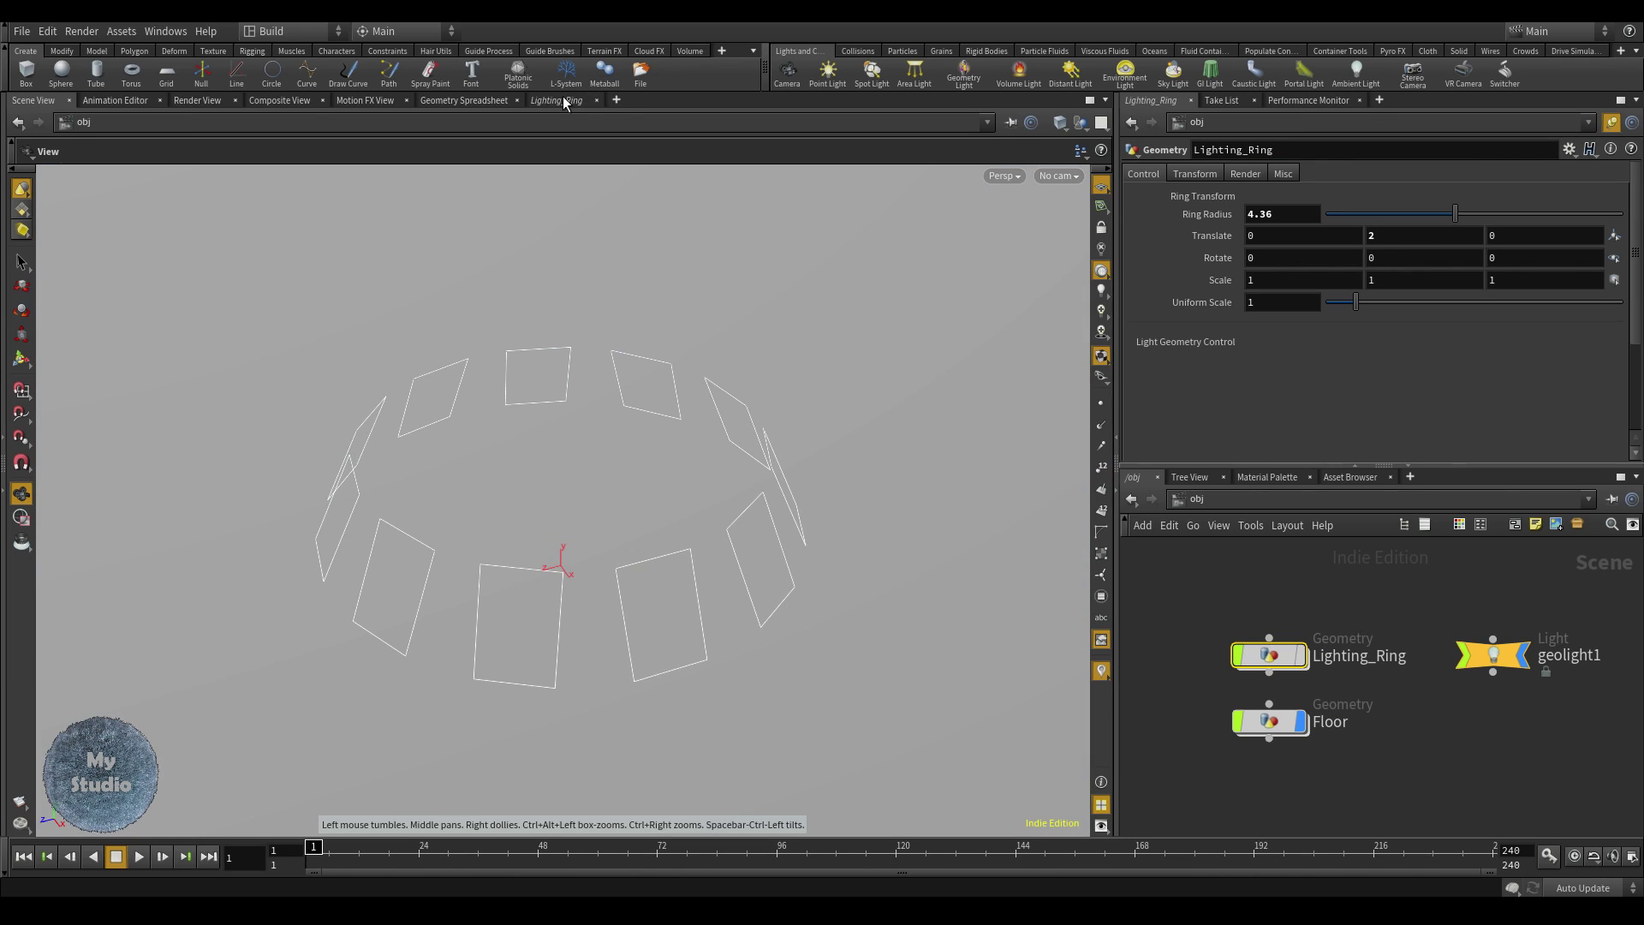
pyautogui.click(563, 98)
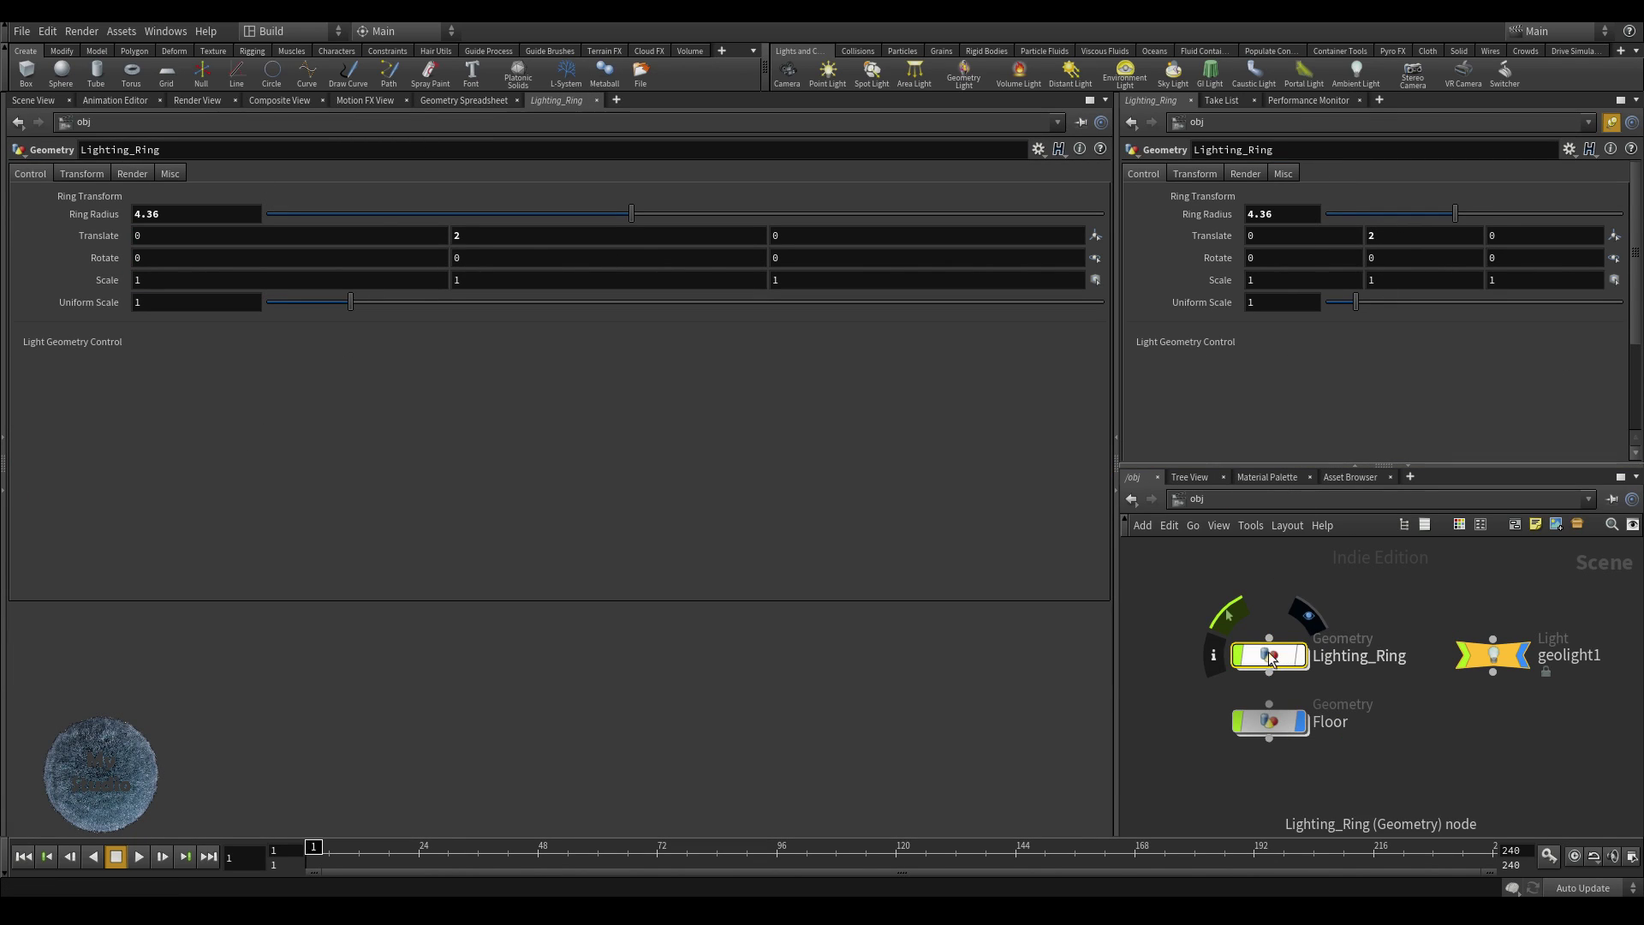
# - Add an ordered menu named Geometry_Type, labelled Geometry Type, below Light Geometry Control
pyautogui.click(1569, 149)
pyautogui.click(1421, 168)
pyautogui.moveTo(843, 136); pyautogui.dragTo(790, 370)
pyautogui.moveTo(790, 371); pyautogui.dragTo(785, 354)
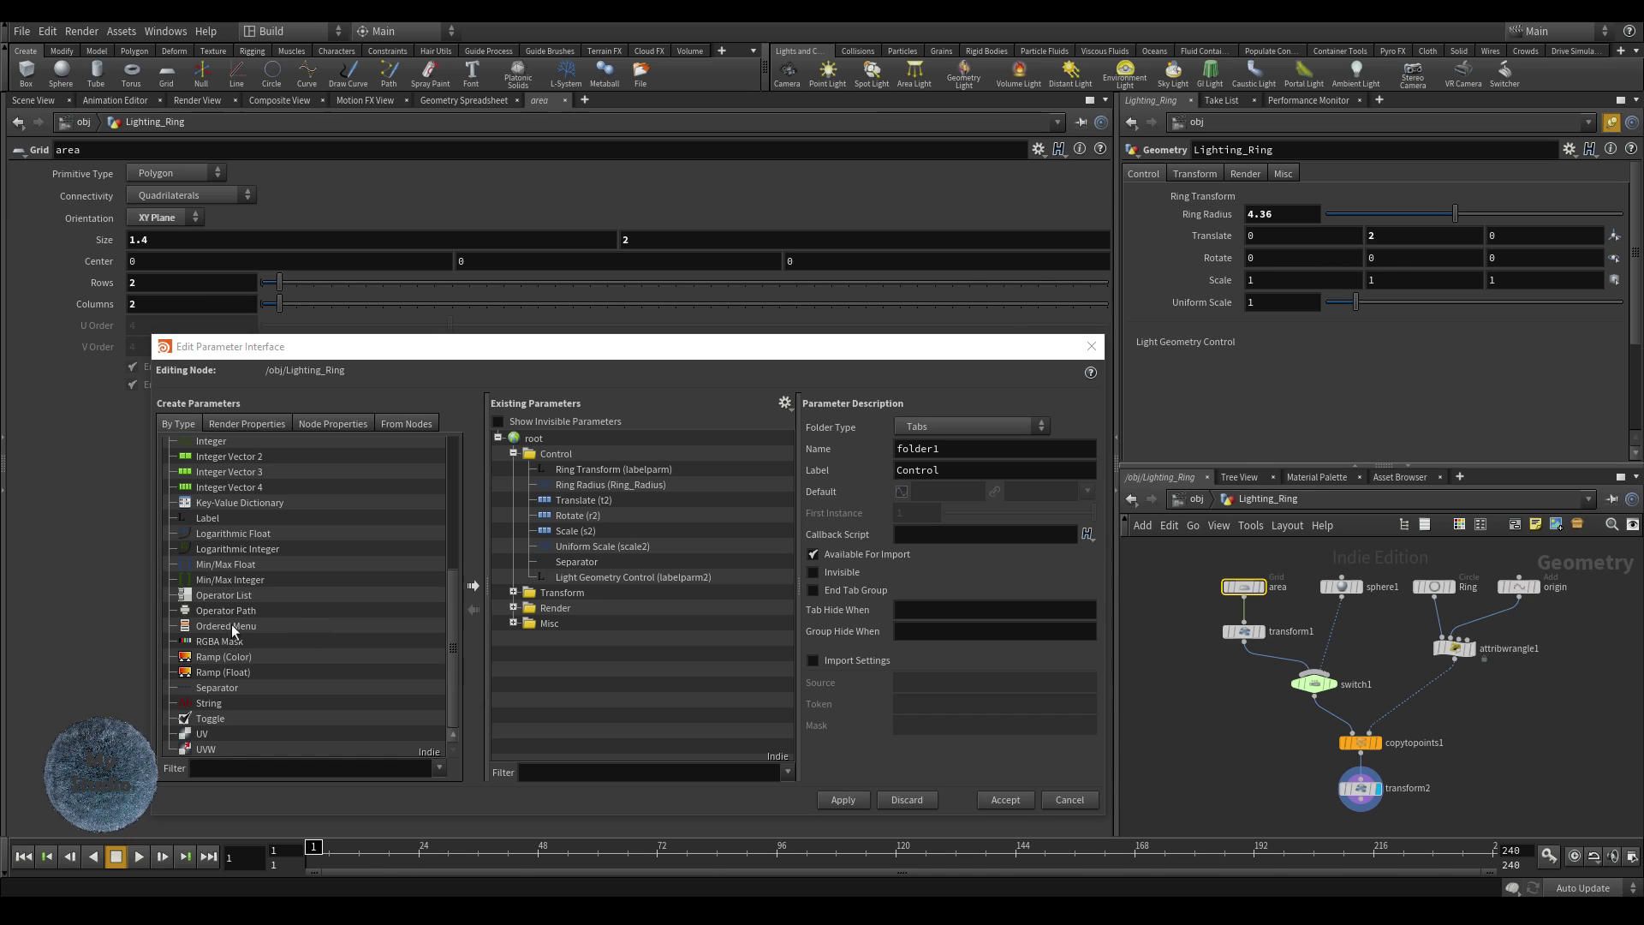
pyautogui.moveTo(219, 628); pyautogui.dragTo(567, 570)
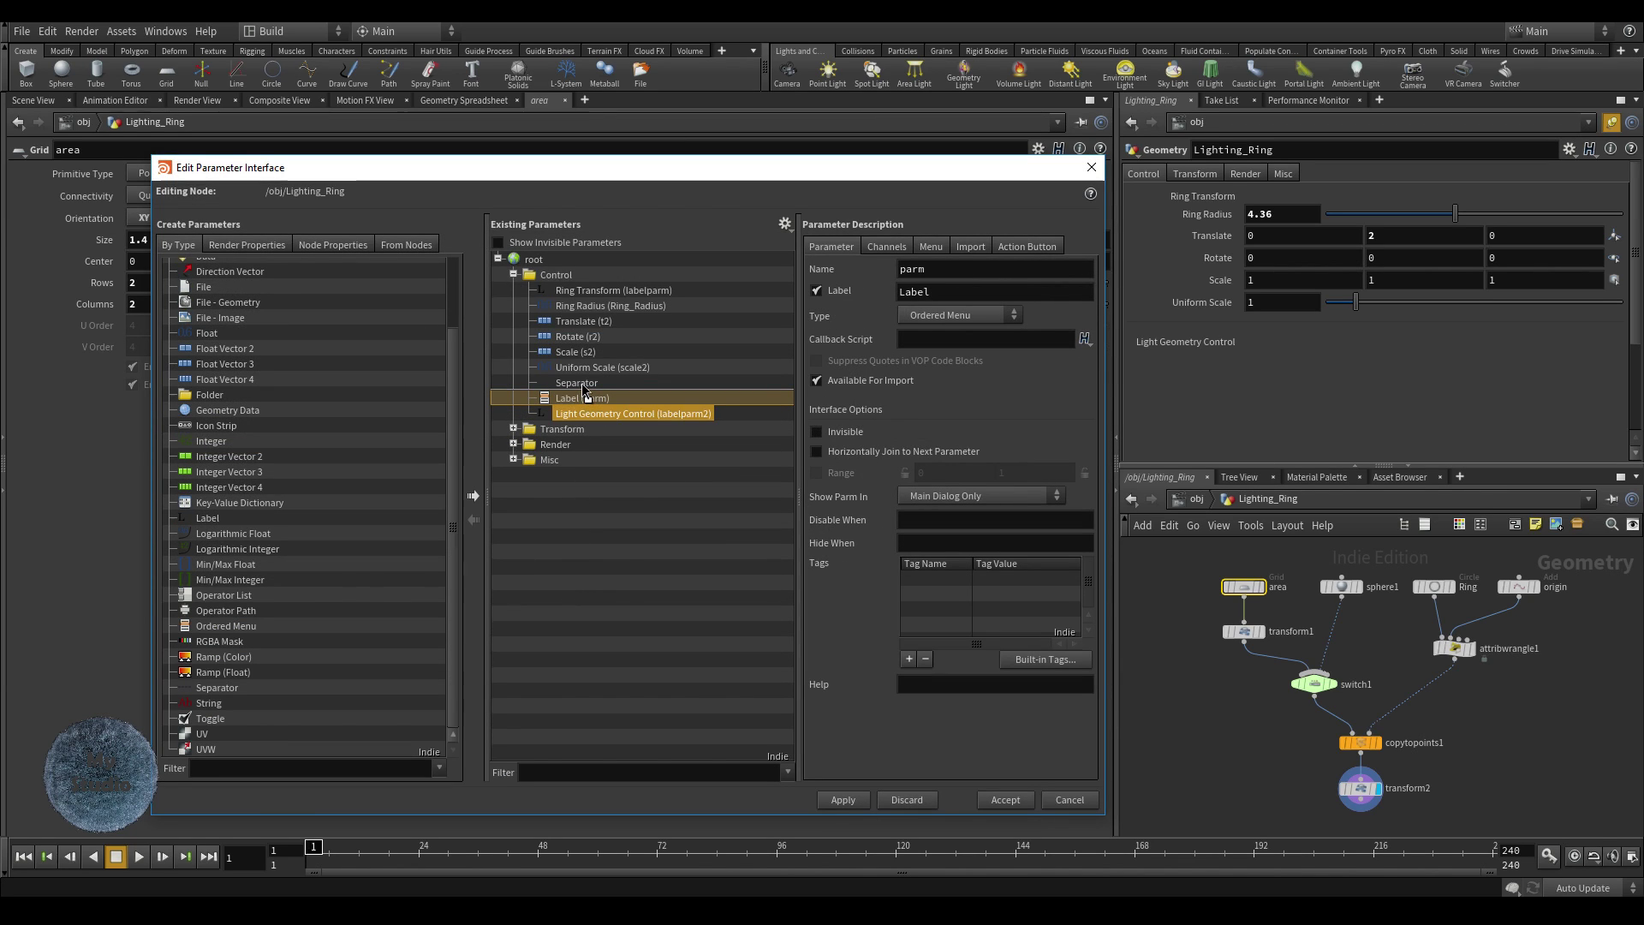
pyautogui.moveTo(585, 392); pyautogui.dragTo(585, 411)
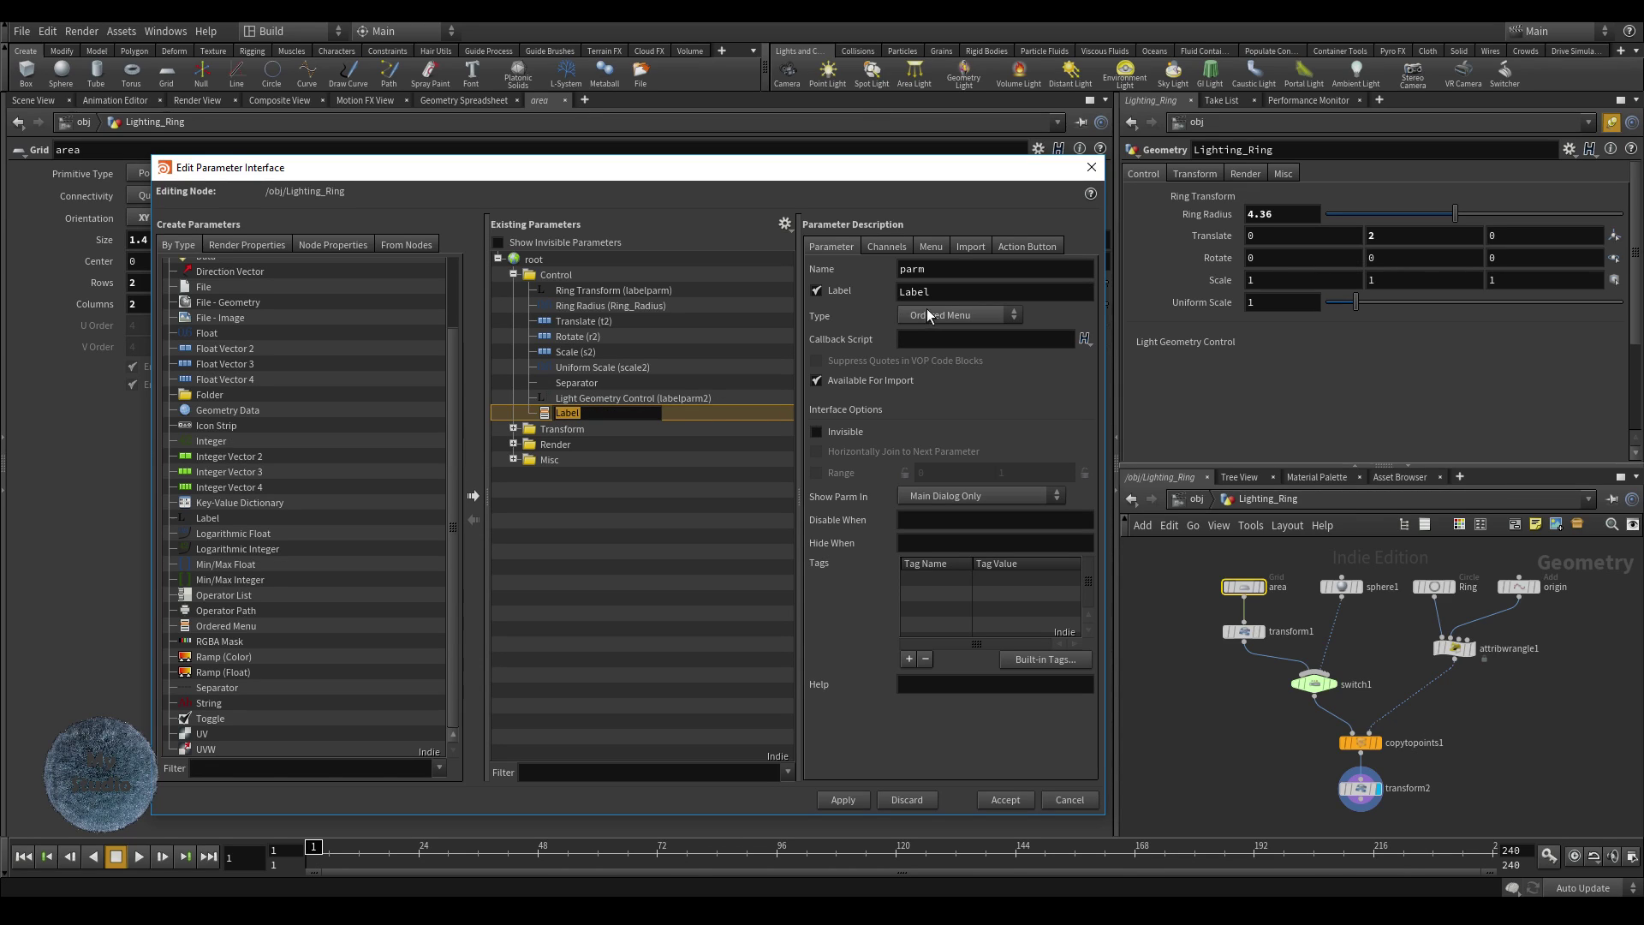
pyautogui.moveTo(947, 272); pyautogui.dragTo(835, 274)
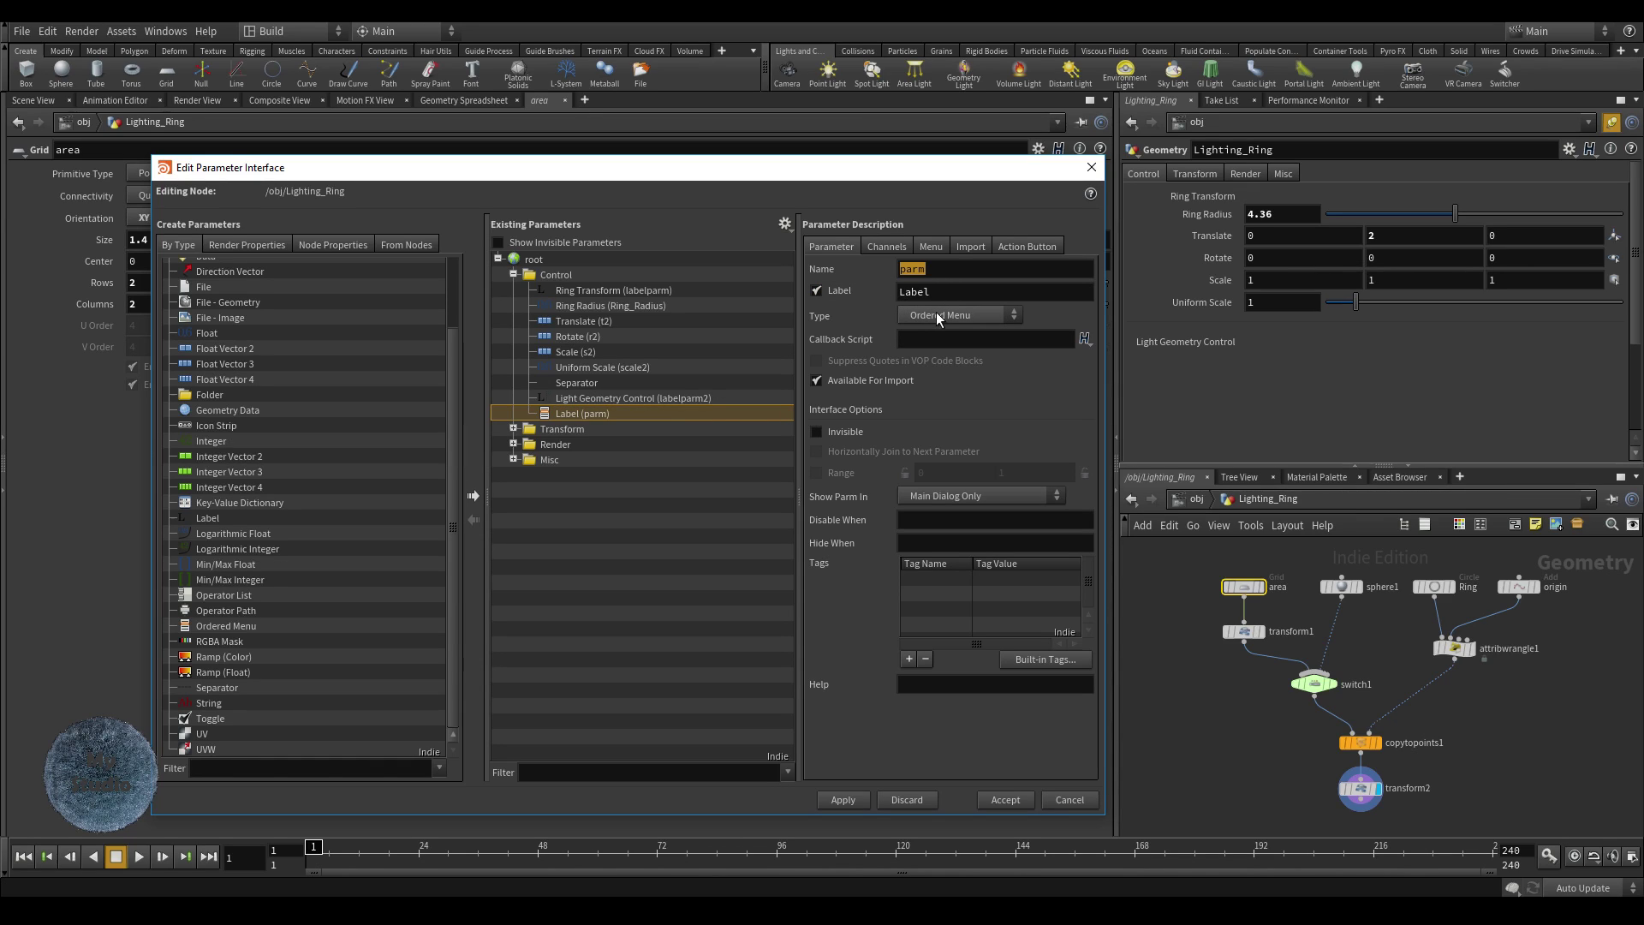
pyautogui.write('Geometry_Type')
pyautogui.press('Tab')
pyautogui.write('Geometry Type')
pyautogui.press('Tab')
# - Fill the Geometry Type menu items with 0 Area and 1 Sphere
pyautogui.click(1269, 360)
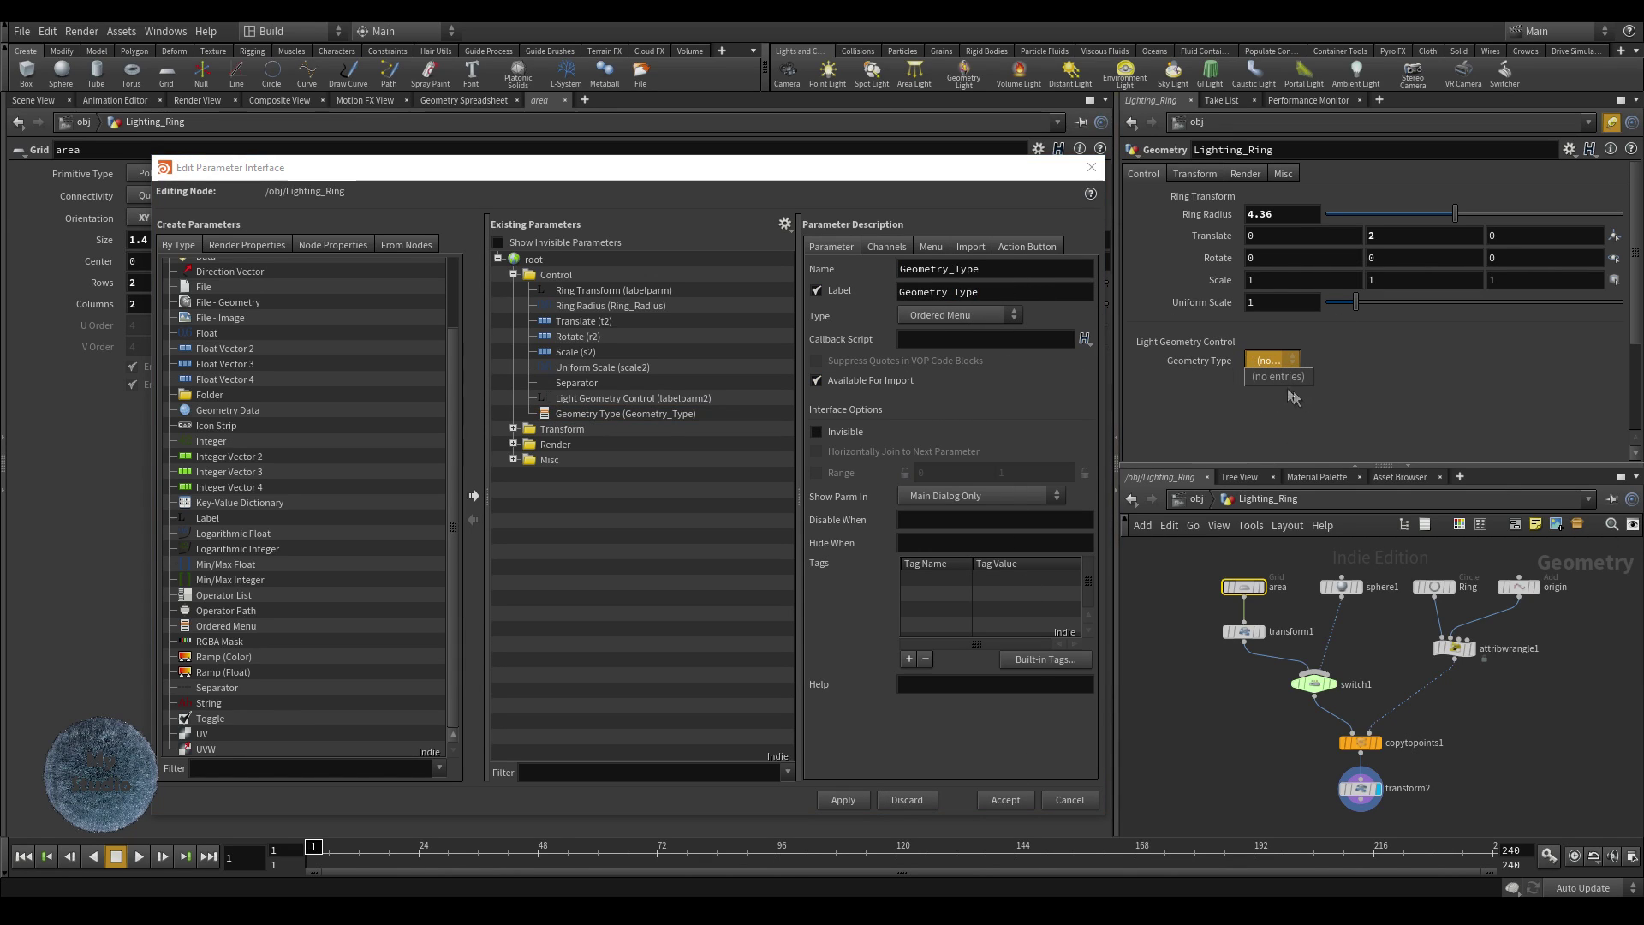
pyautogui.click(931, 247)
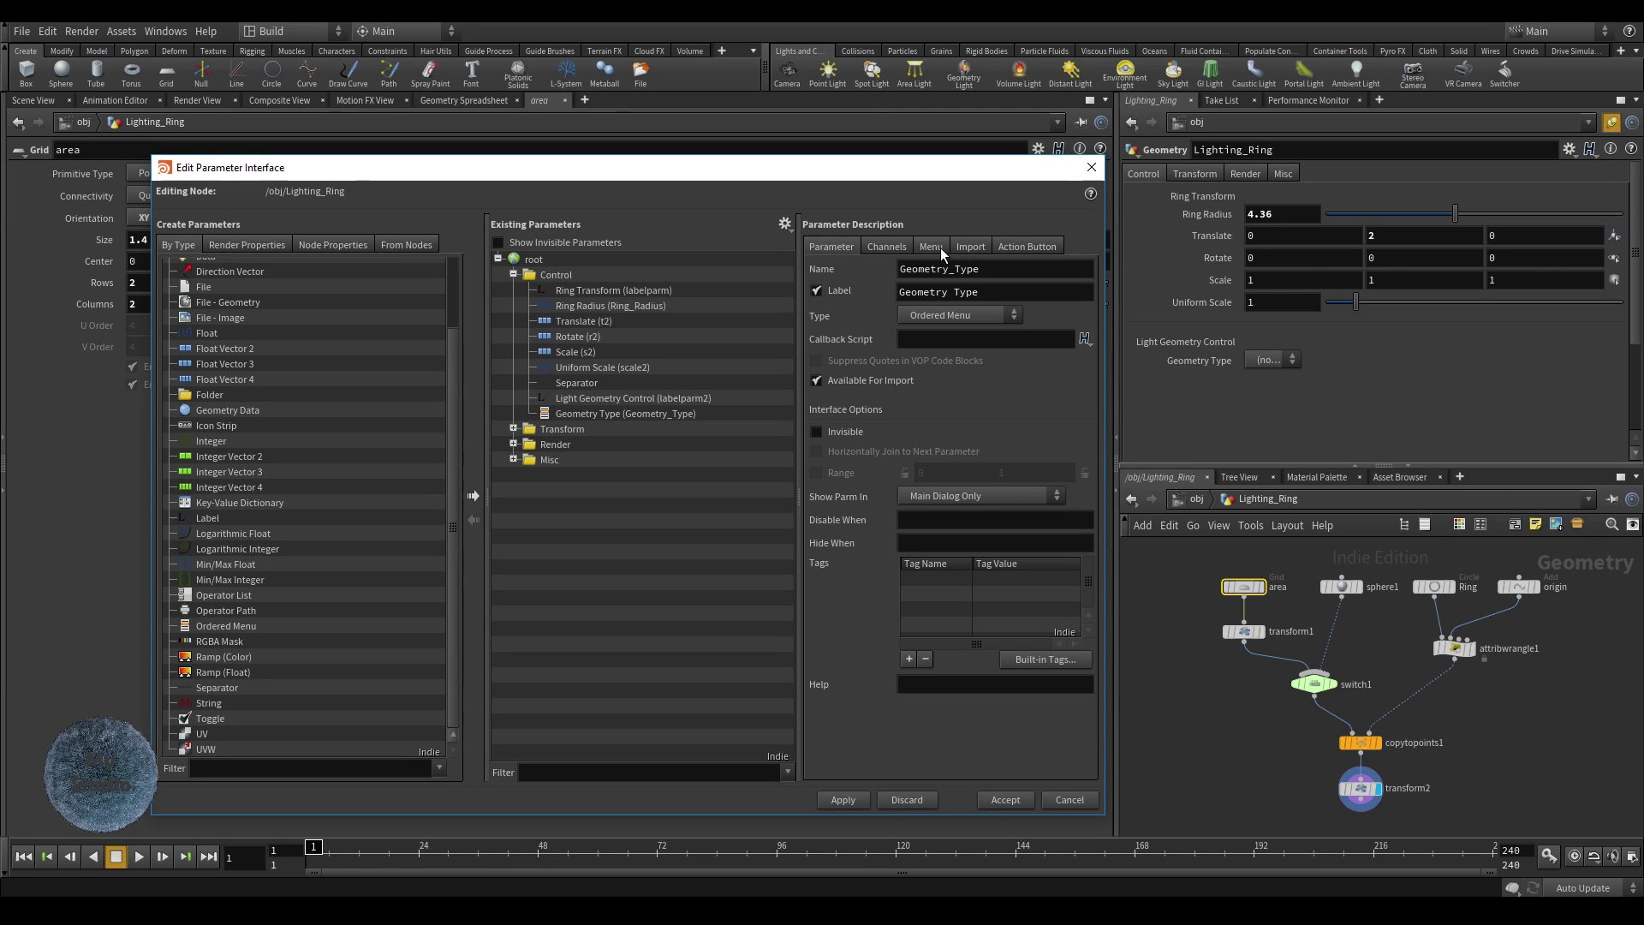
pyautogui.click(934, 247)
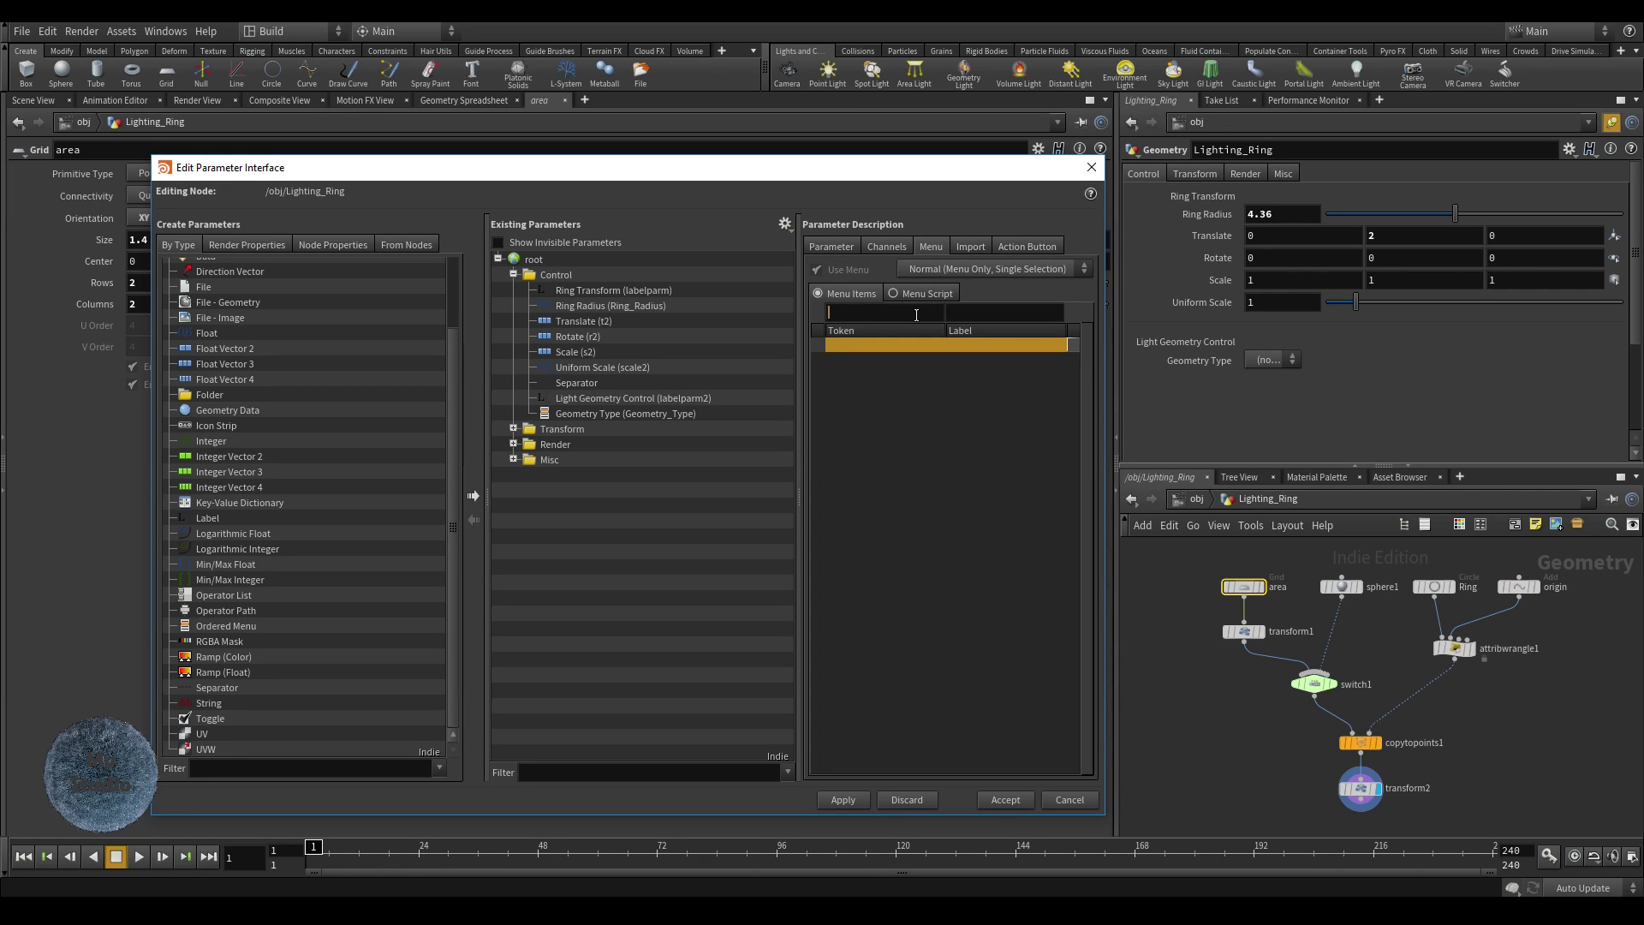
pyautogui.write('0')
pyautogui.press('Tab')
pyautogui.write('Area')
pyautogui.press('Return')
pyautogui.write('1')
pyautogui.press('Tab')
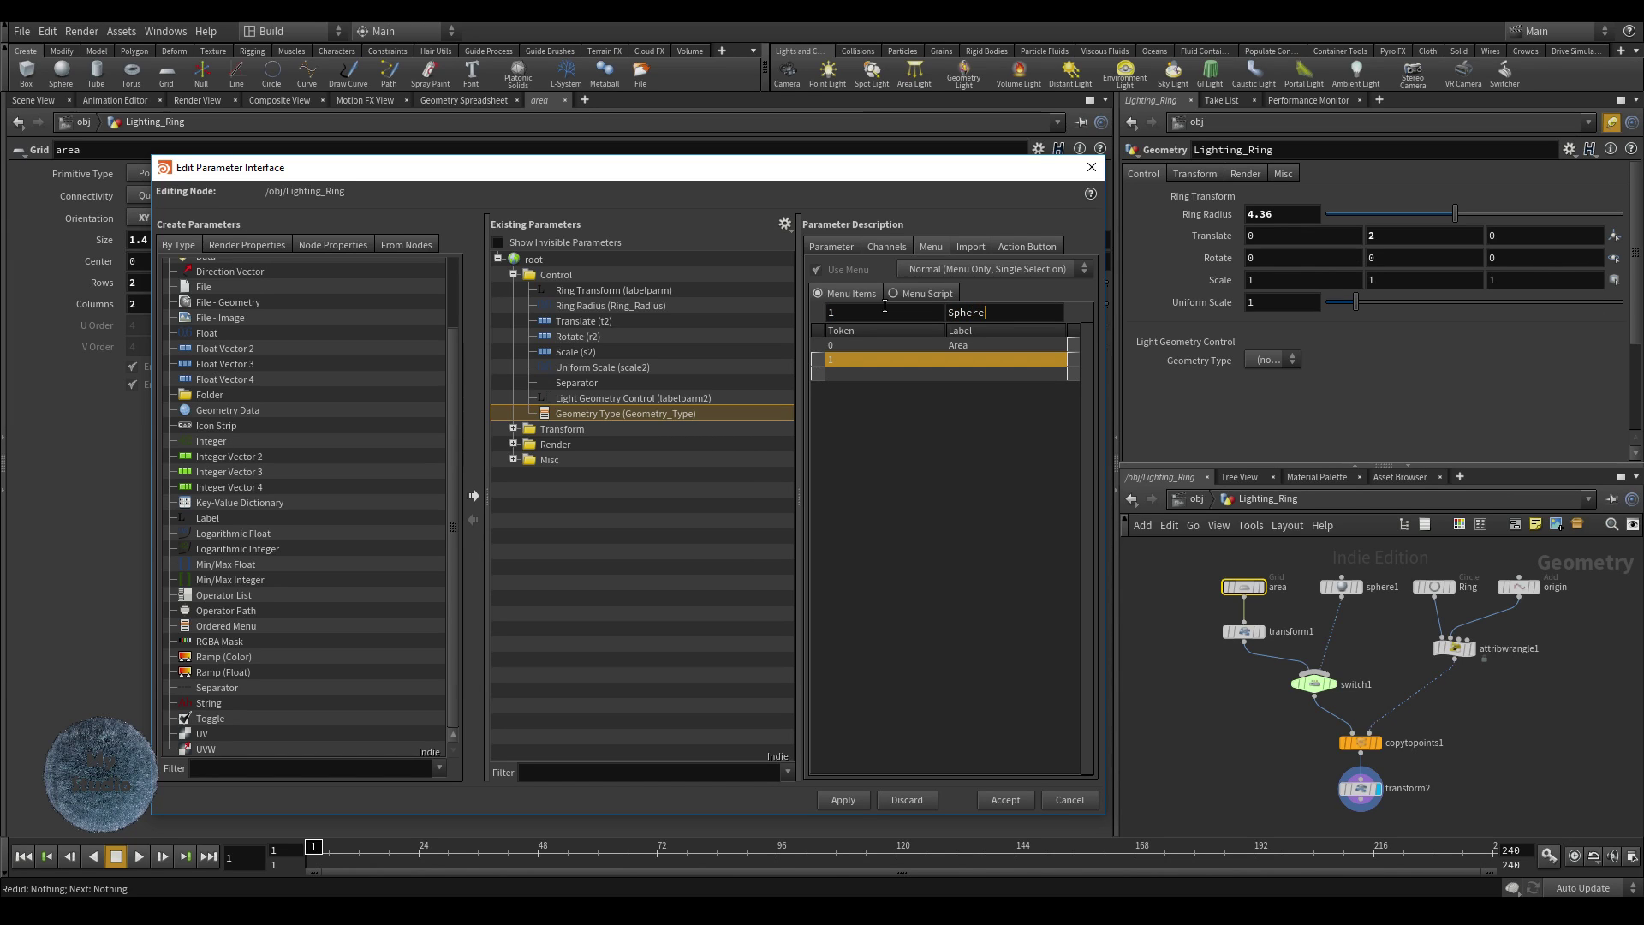
pyautogui.press('Return')
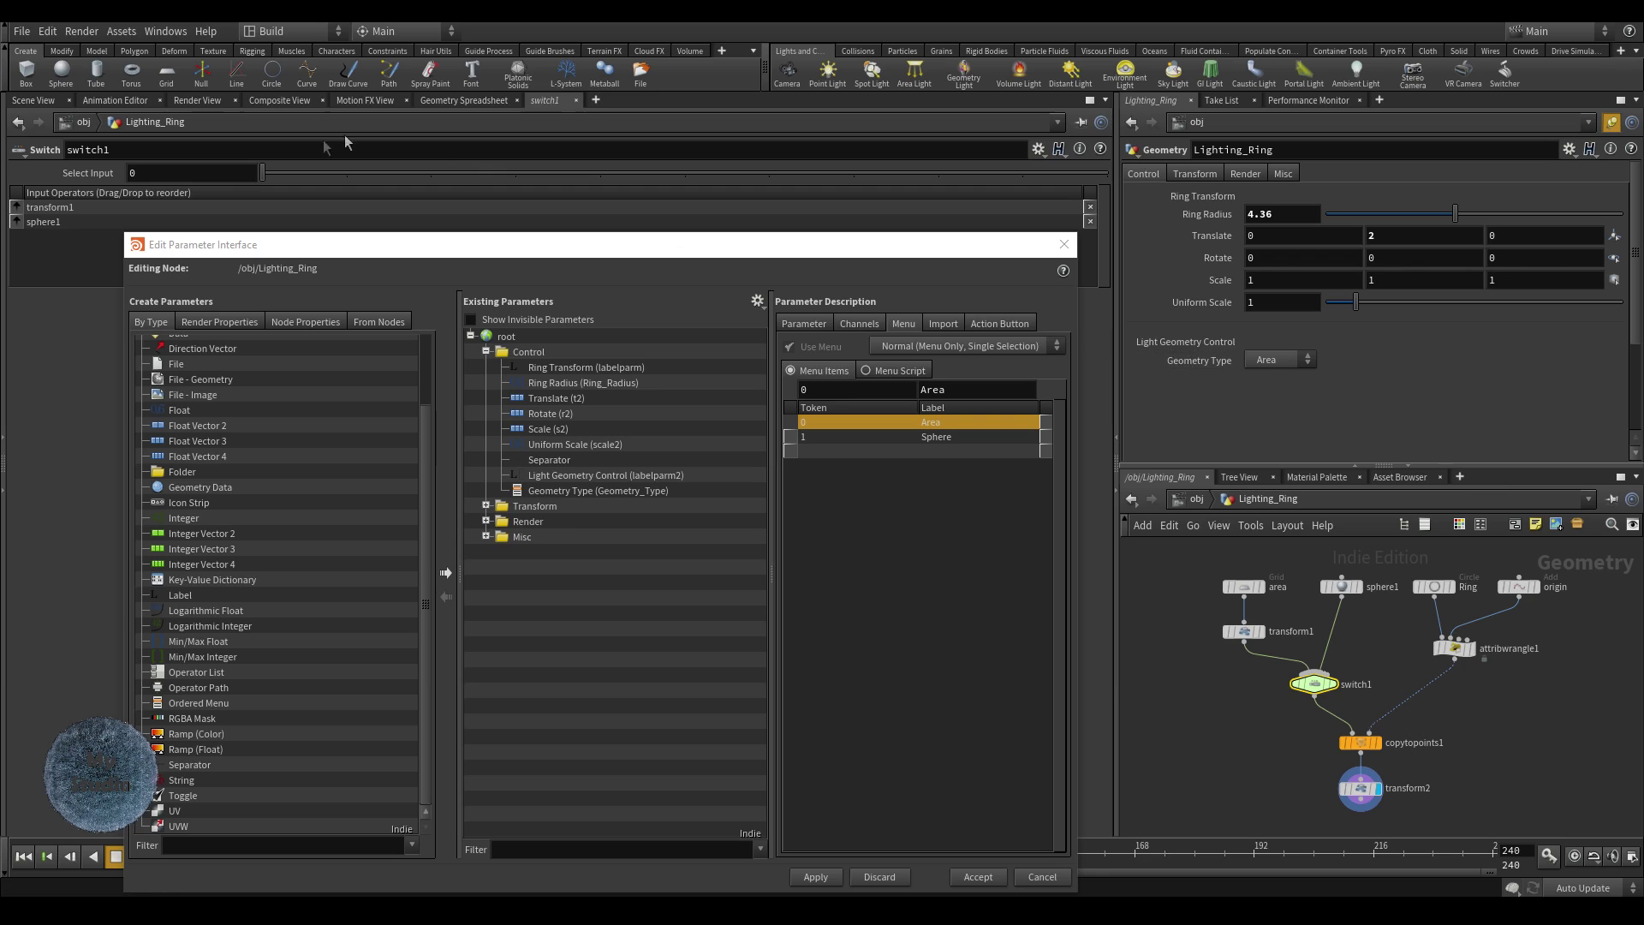
# - Link the switch's Select Input to Geometry Type, then test Sphere geometry and vary the panel count
pyautogui.rightClick(70, 170)
pyautogui.click(140, 296)
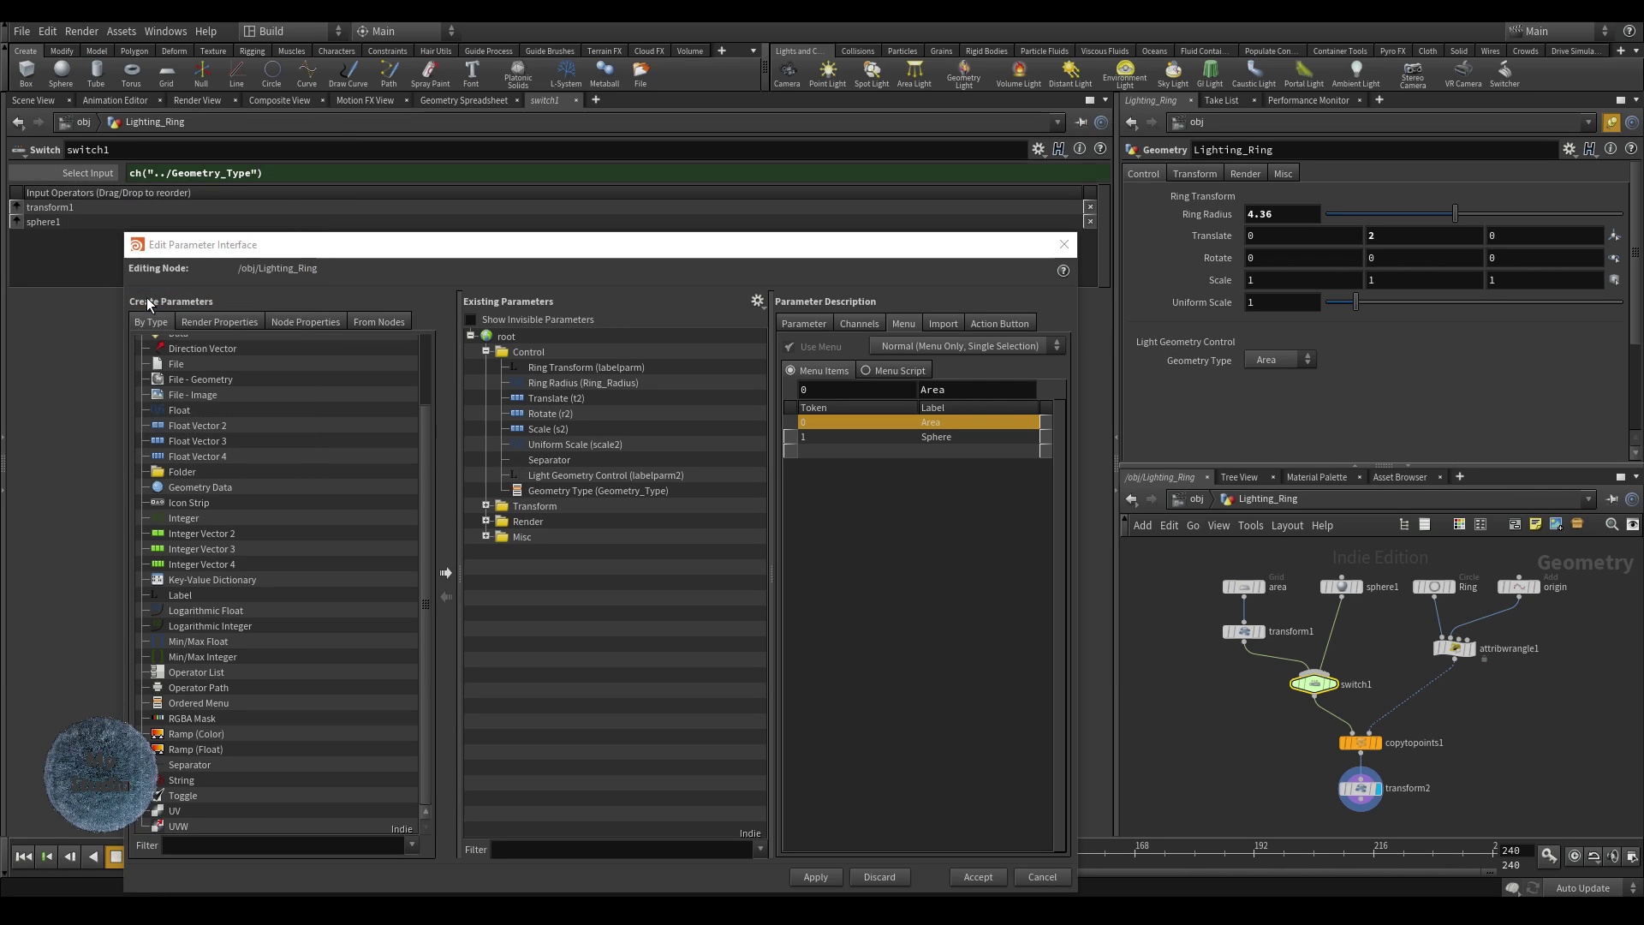
pyautogui.click(1276, 360)
pyautogui.click(1269, 377)
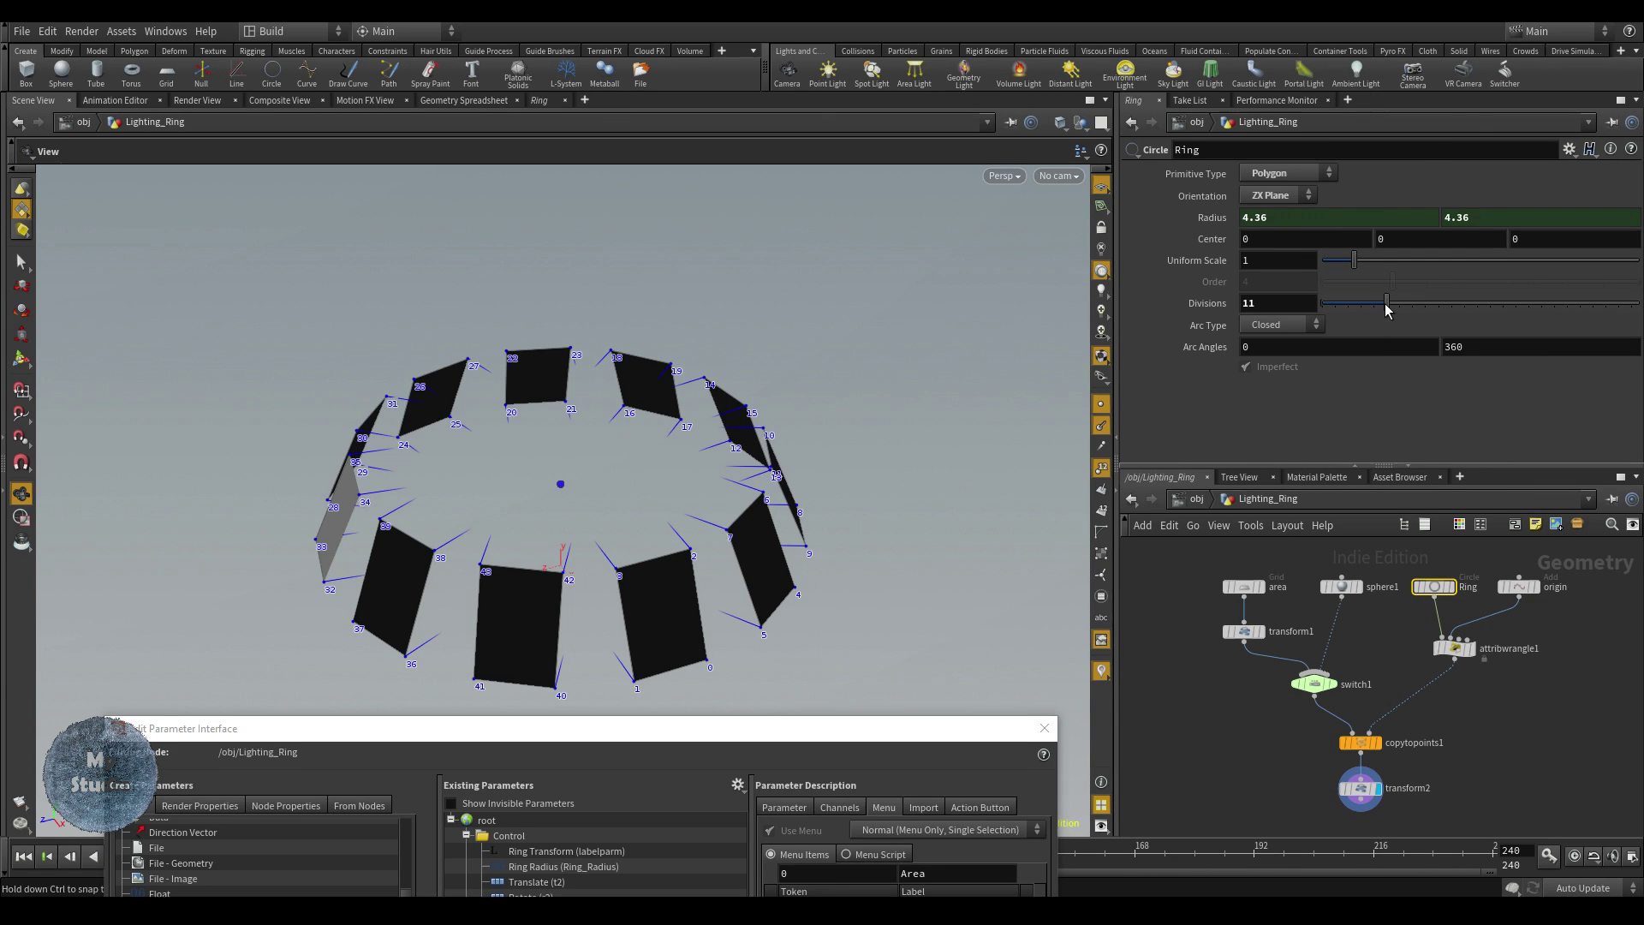
pyautogui.moveTo(1387, 310)
pyautogui.mouseDown()
pyautogui.moveTo(1360, 308)
pyautogui.moveTo(1447, 309)
pyautogui.moveTo(1381, 306)
pyautogui.mouseUp()
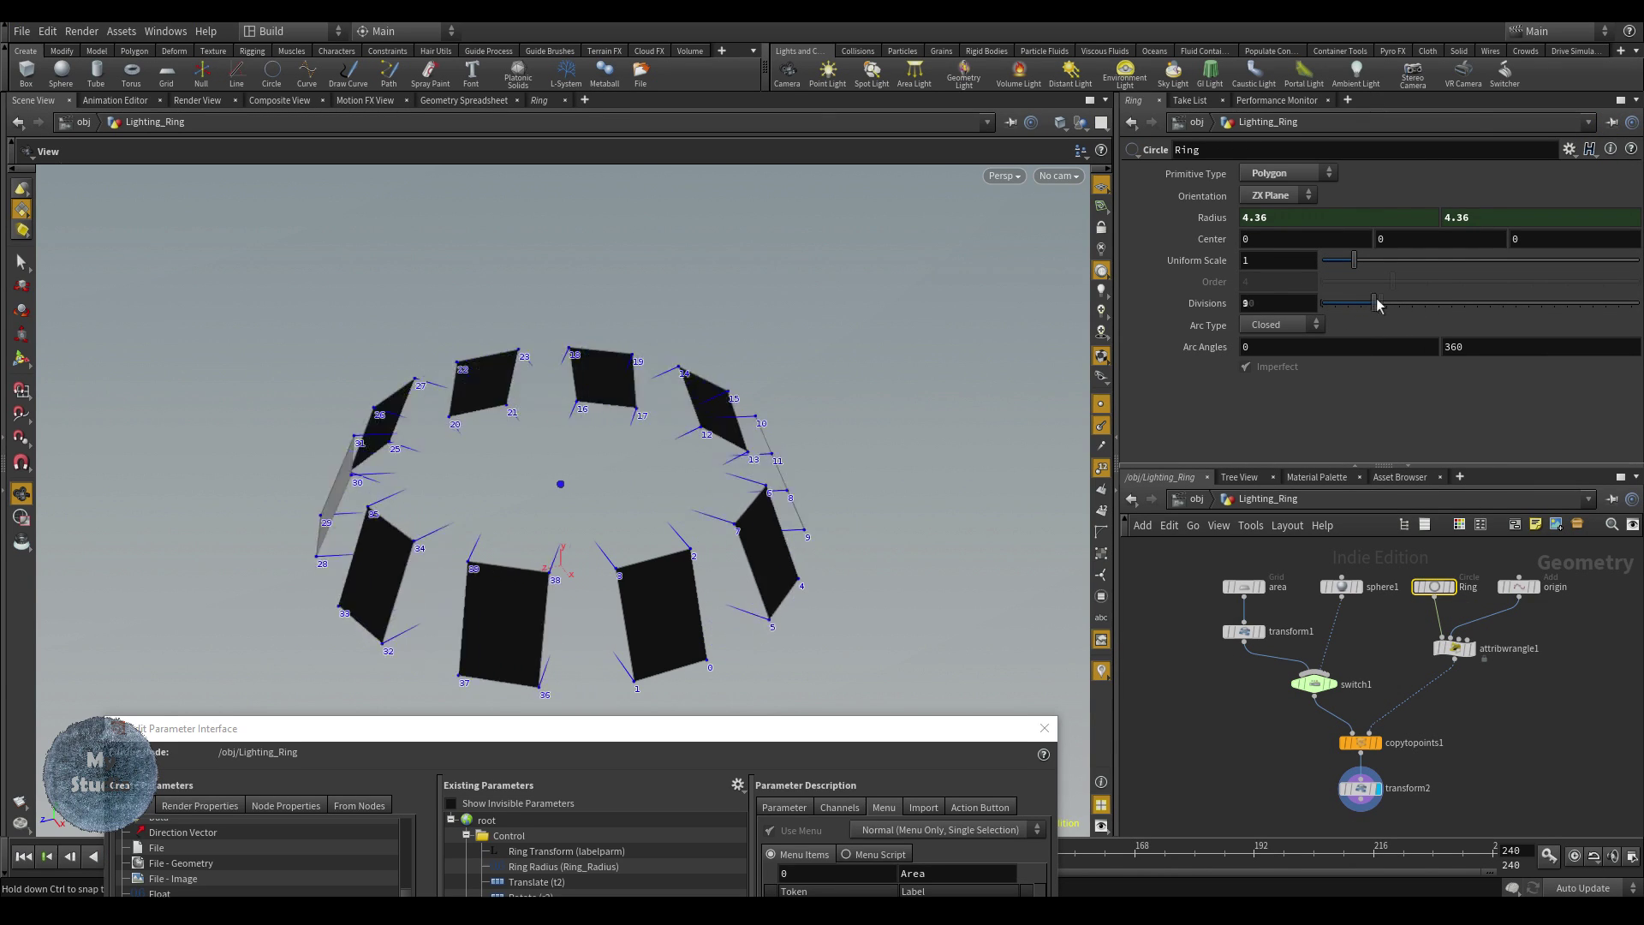
pyautogui.moveTo(789, 740); pyautogui.dragTo(898, 324)
# - Add an integer parameter labelled Geometry Count, named Geometry_Count, under the Control folder
pyautogui.moveTo(250, 676); pyautogui.dragTo(603, 580)
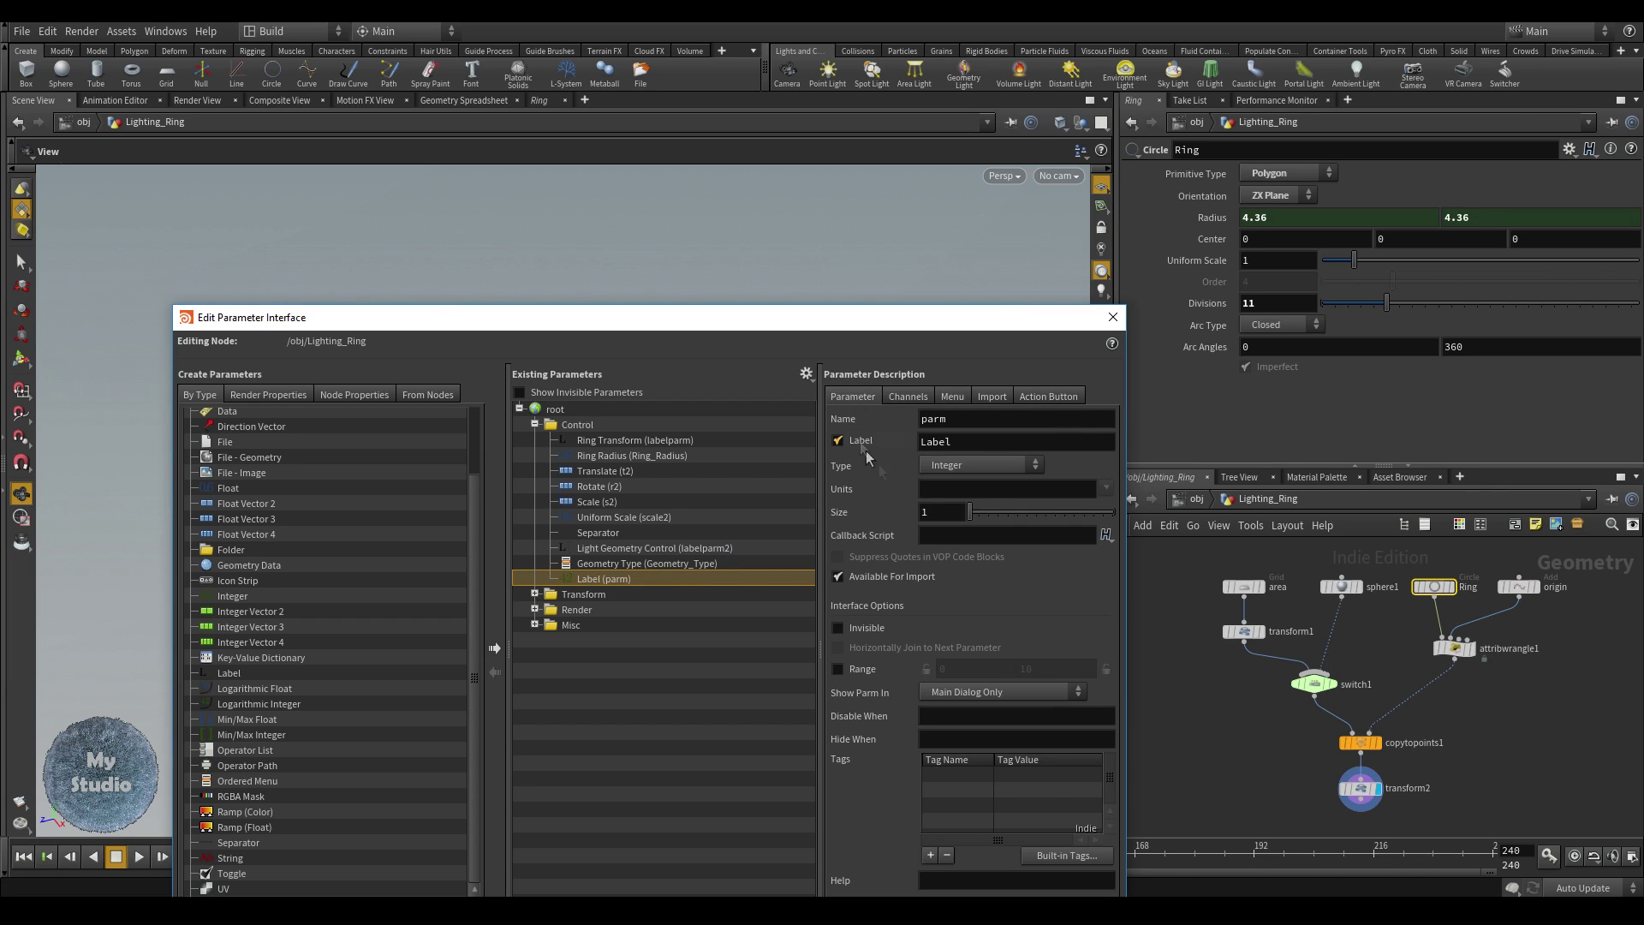
pyautogui.write('Geometry Count')
pyautogui.press('Return')
pyautogui.doubleClick(1015, 424)
pyautogui.write('Geometry_Count')
# - Paste Geometry Count as a relative reference into the Ring circle's Divisions
pyautogui.rightClick(1270, 660)
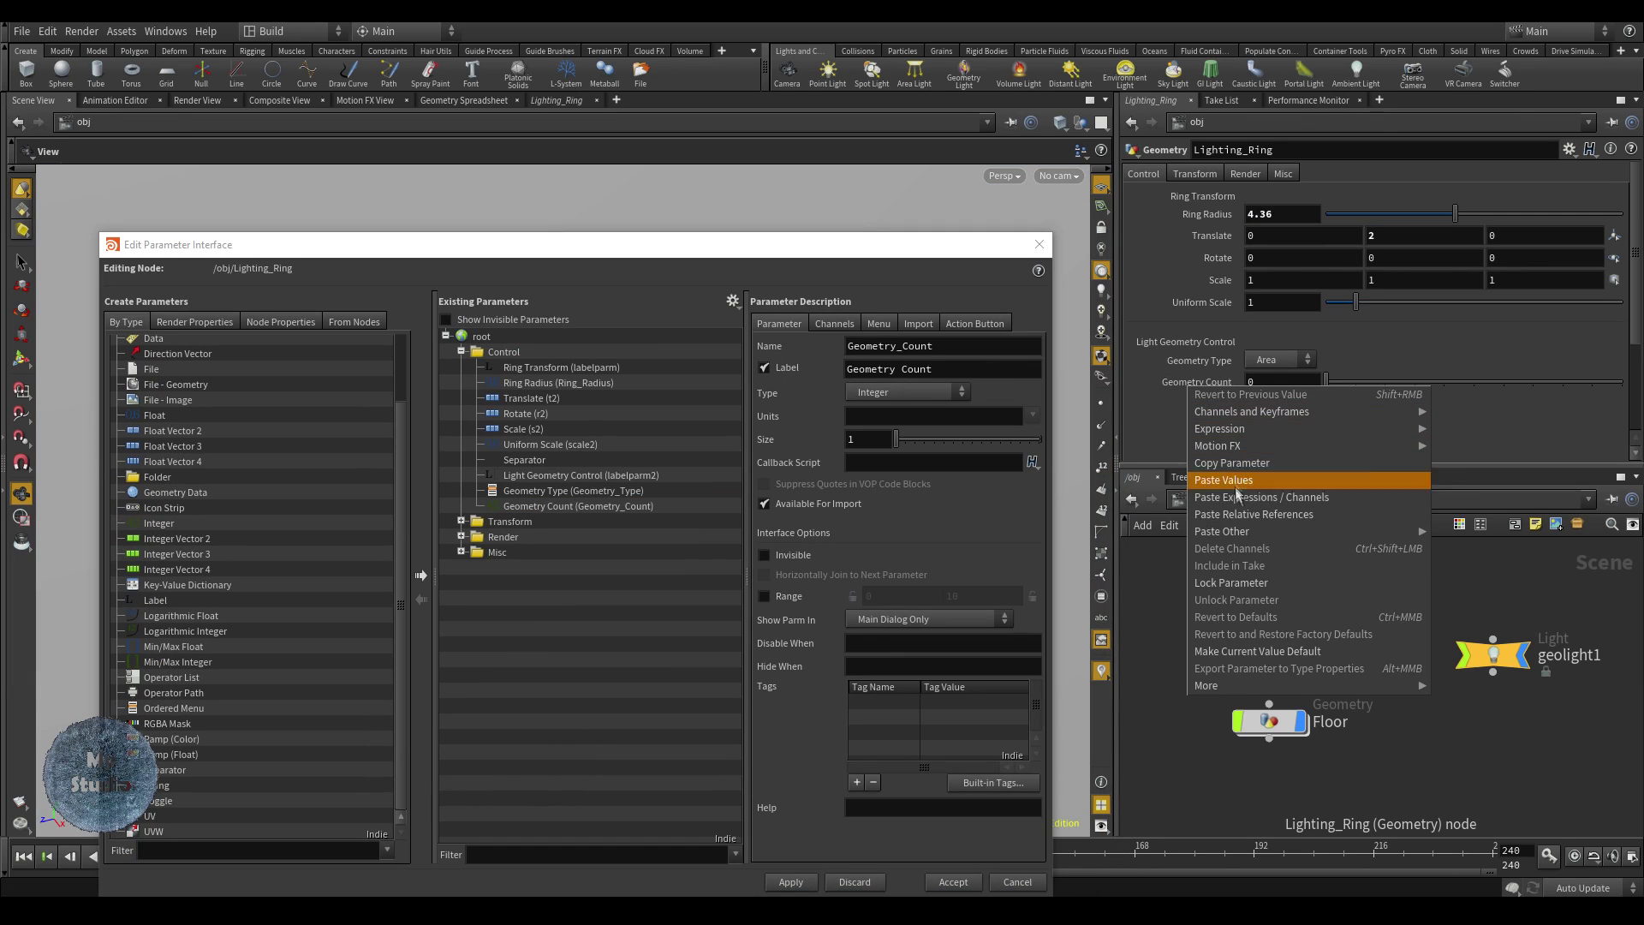
pyautogui.click(1270, 666)
pyautogui.doubleClick(1270, 667)
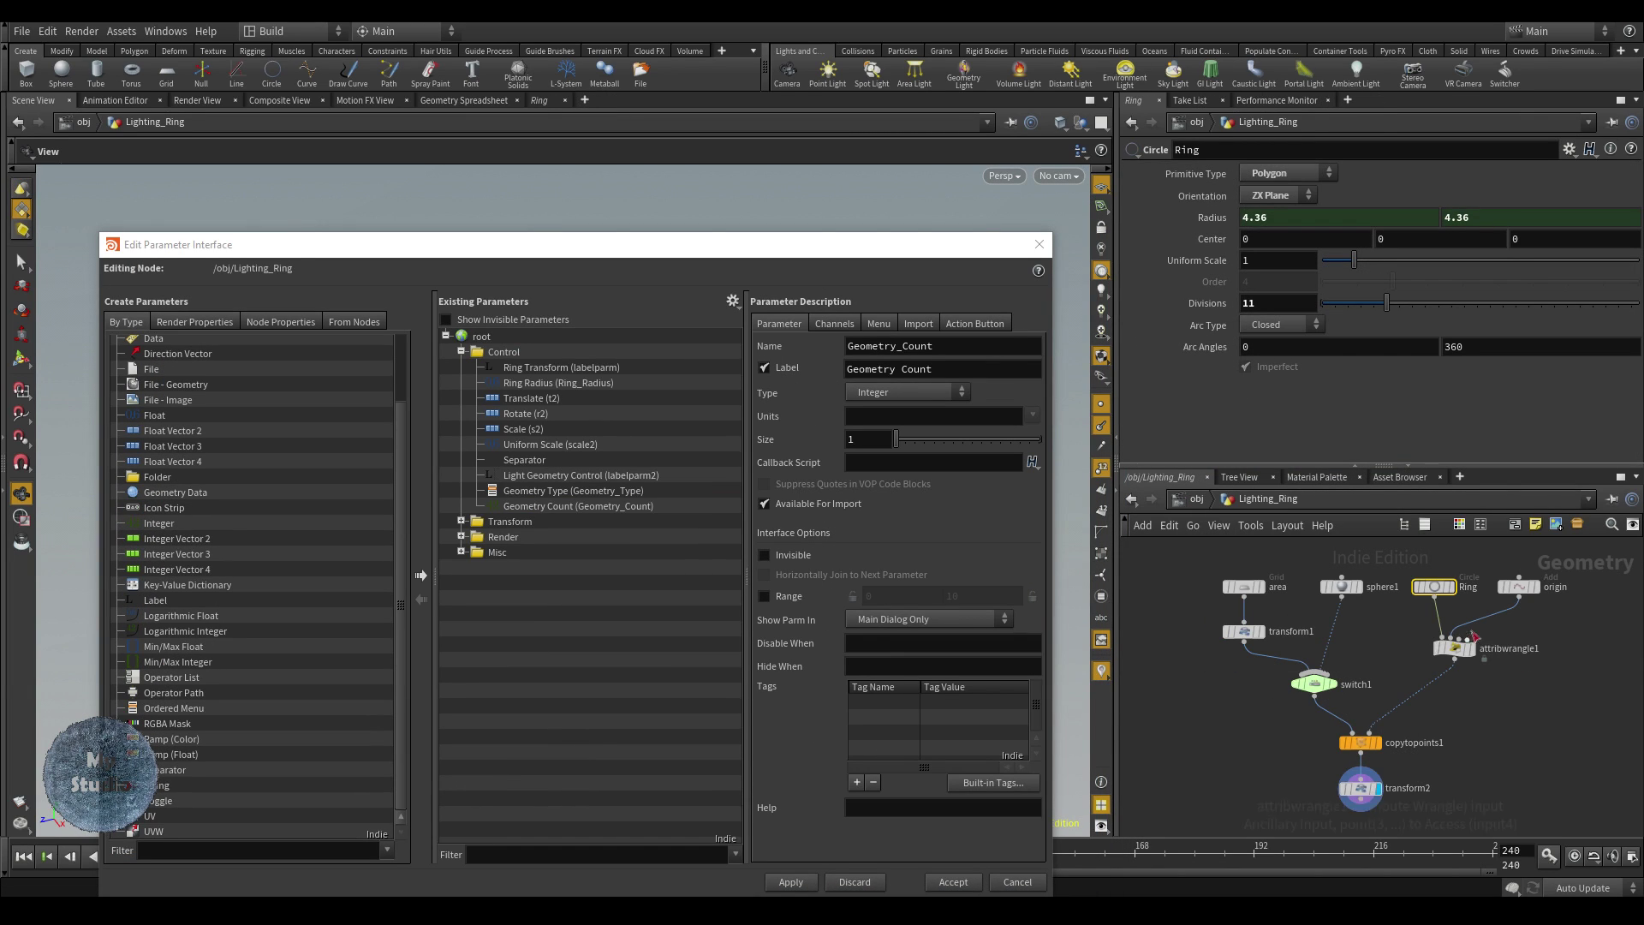
pyautogui.rightClick(1177, 303)
pyautogui.click(1233, 438)
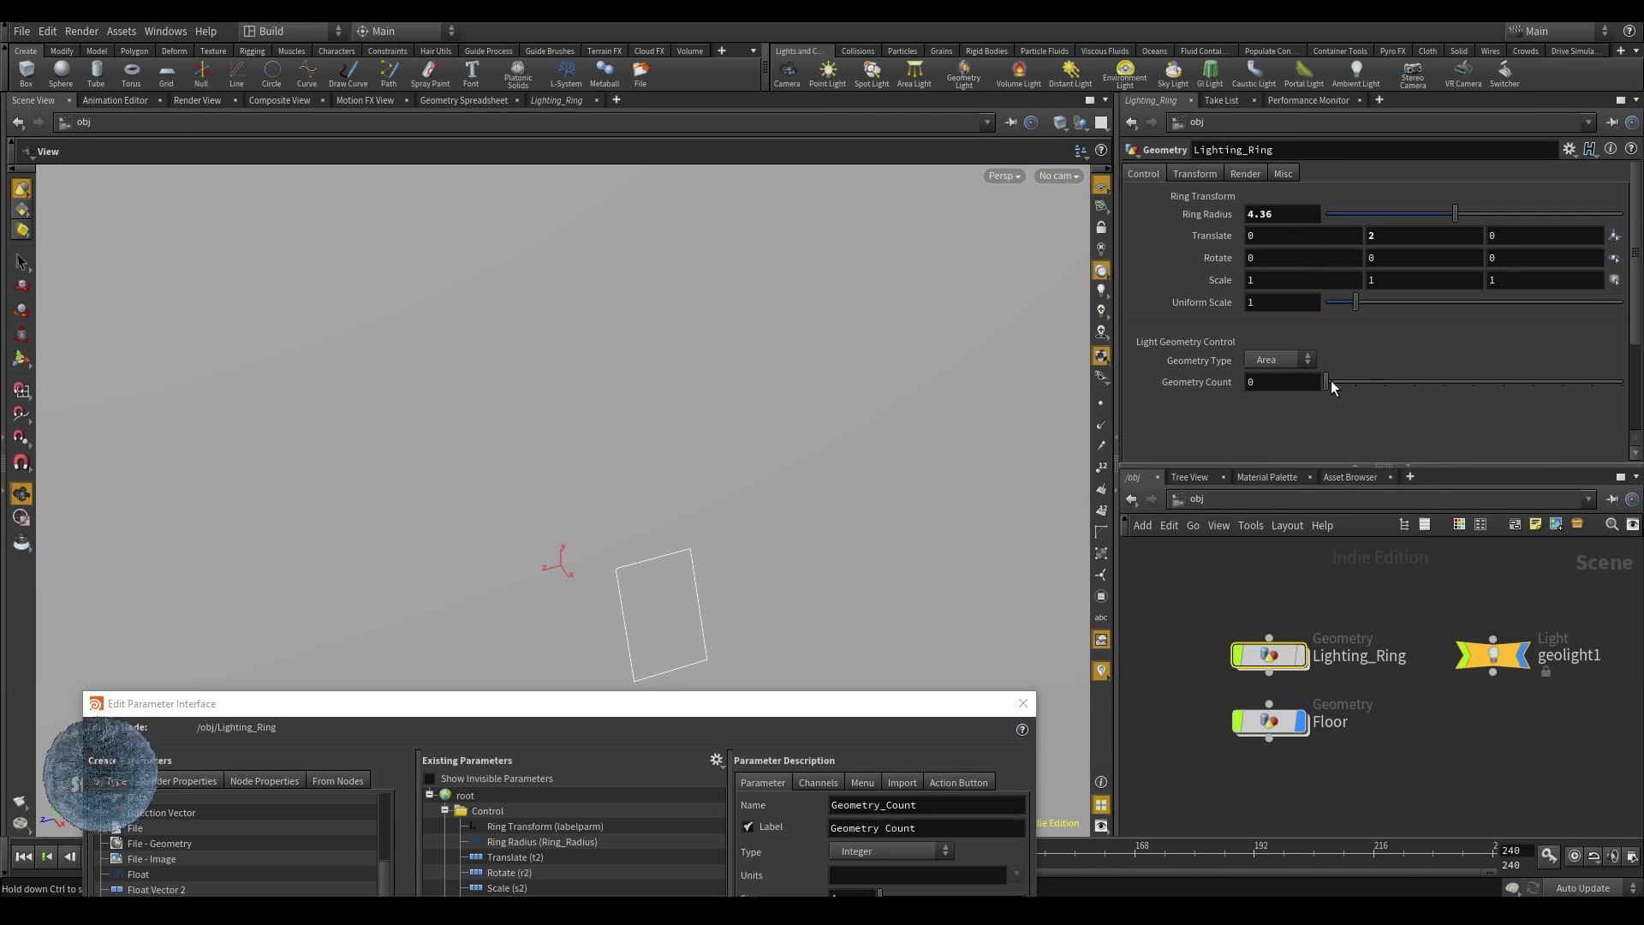
# - Give Geometry Count a 1–20 range with a locked minimum and apply it
pyautogui.moveTo(1330, 385); pyautogui.dragTo(1345, 386)
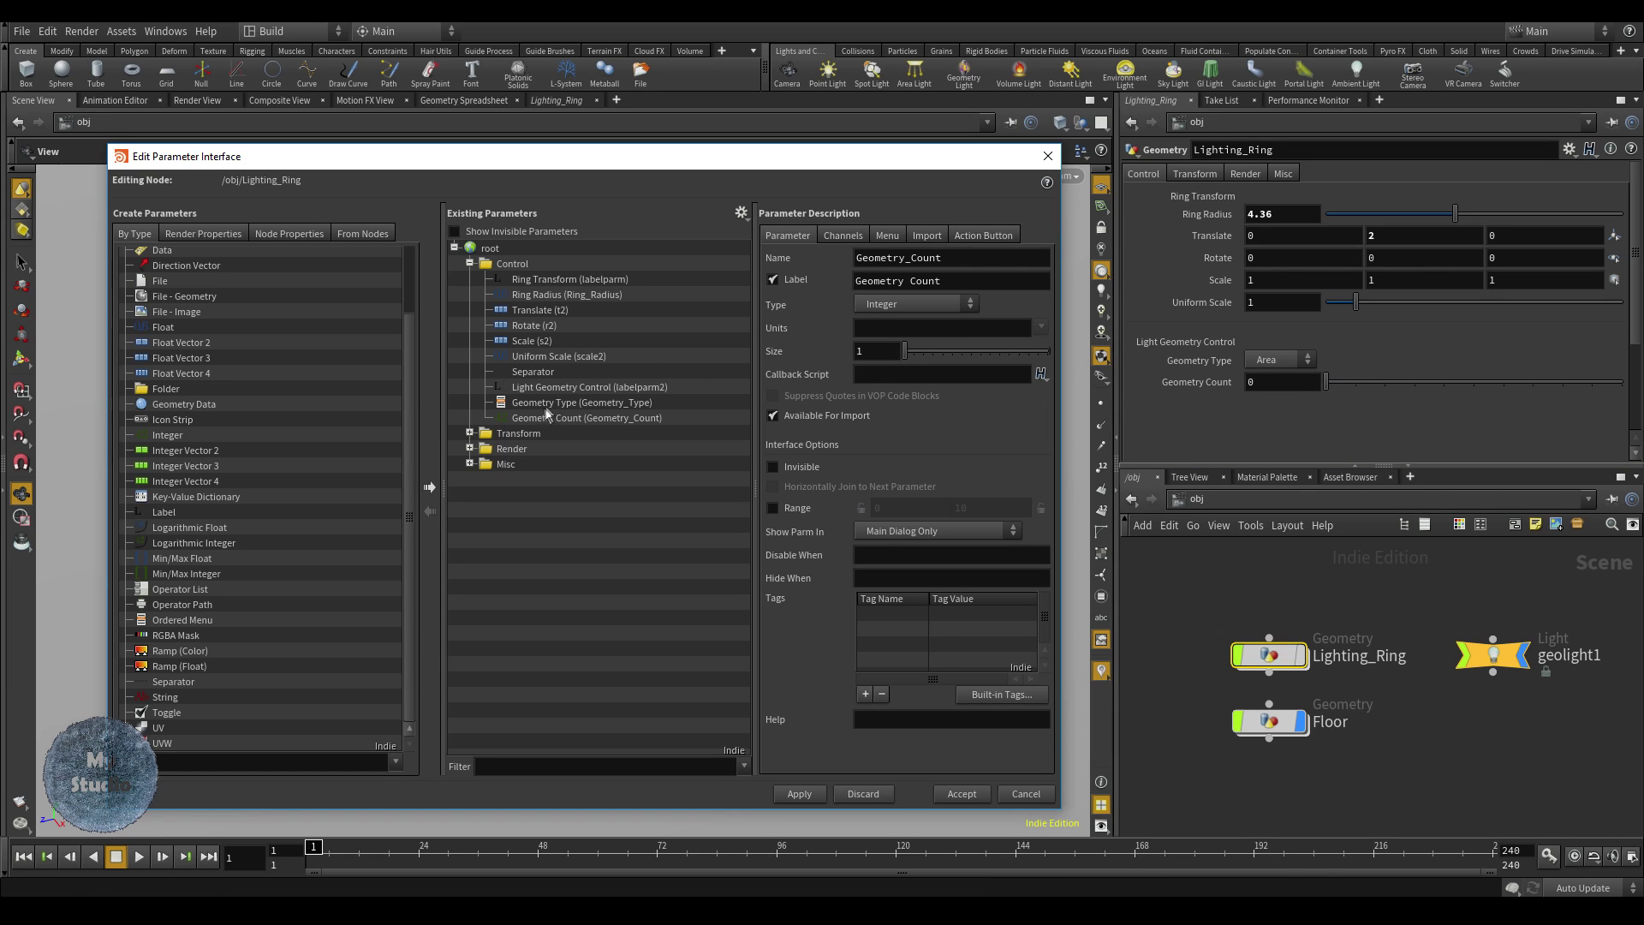
pyautogui.doubleClick(548, 417)
pyautogui.press('Return')
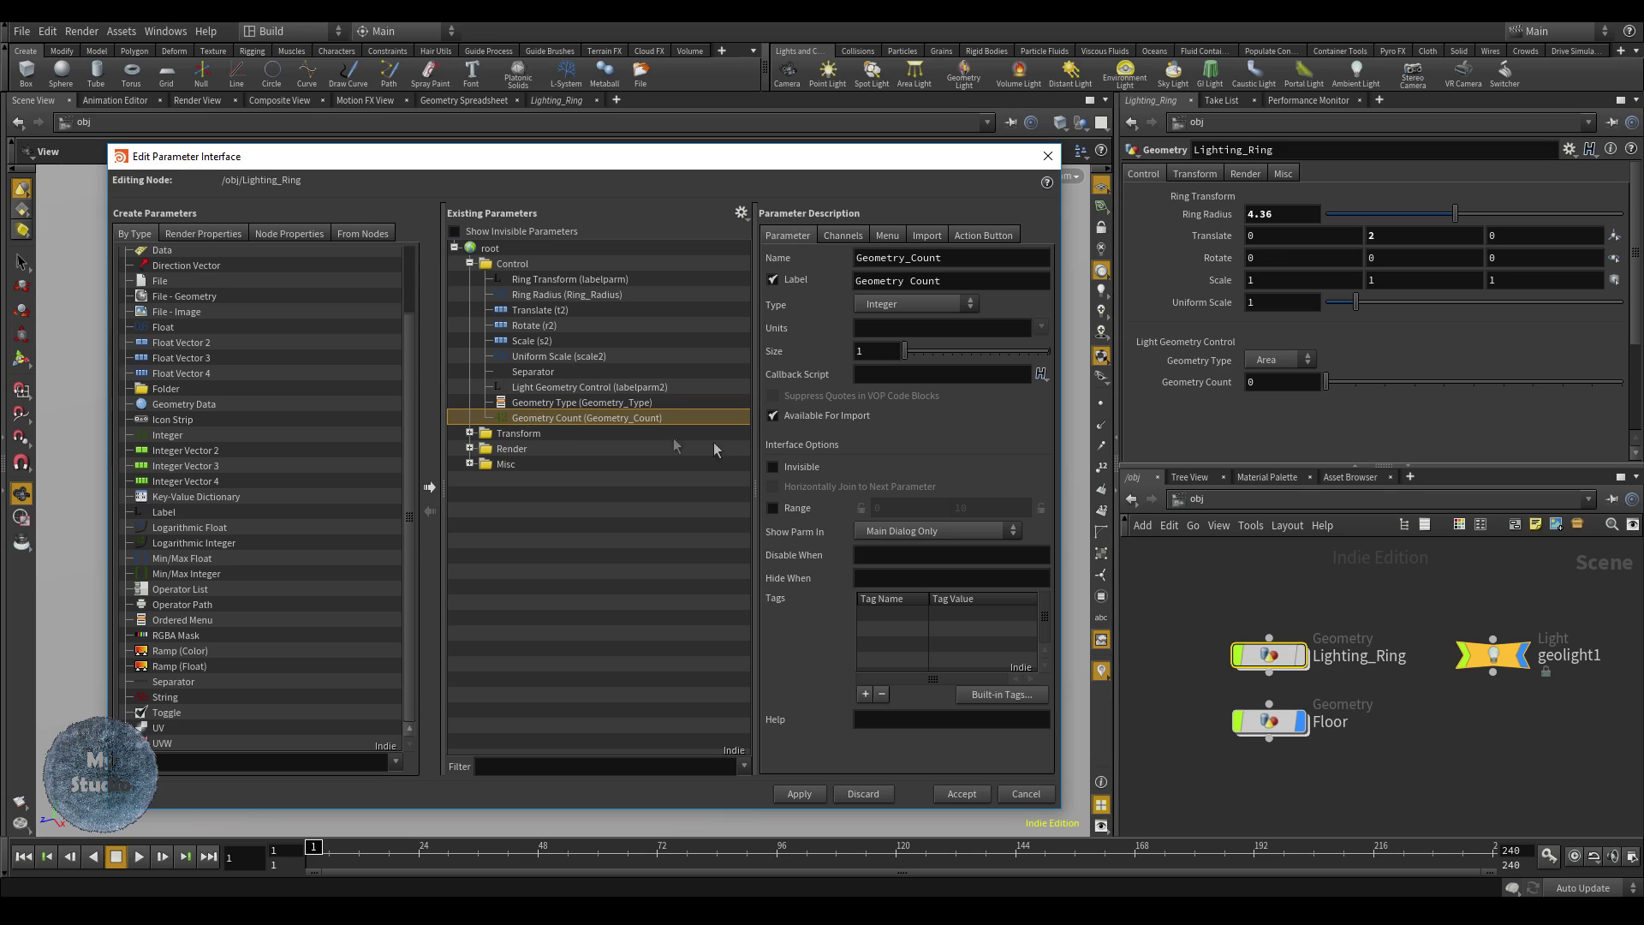
pyautogui.click(772, 508)
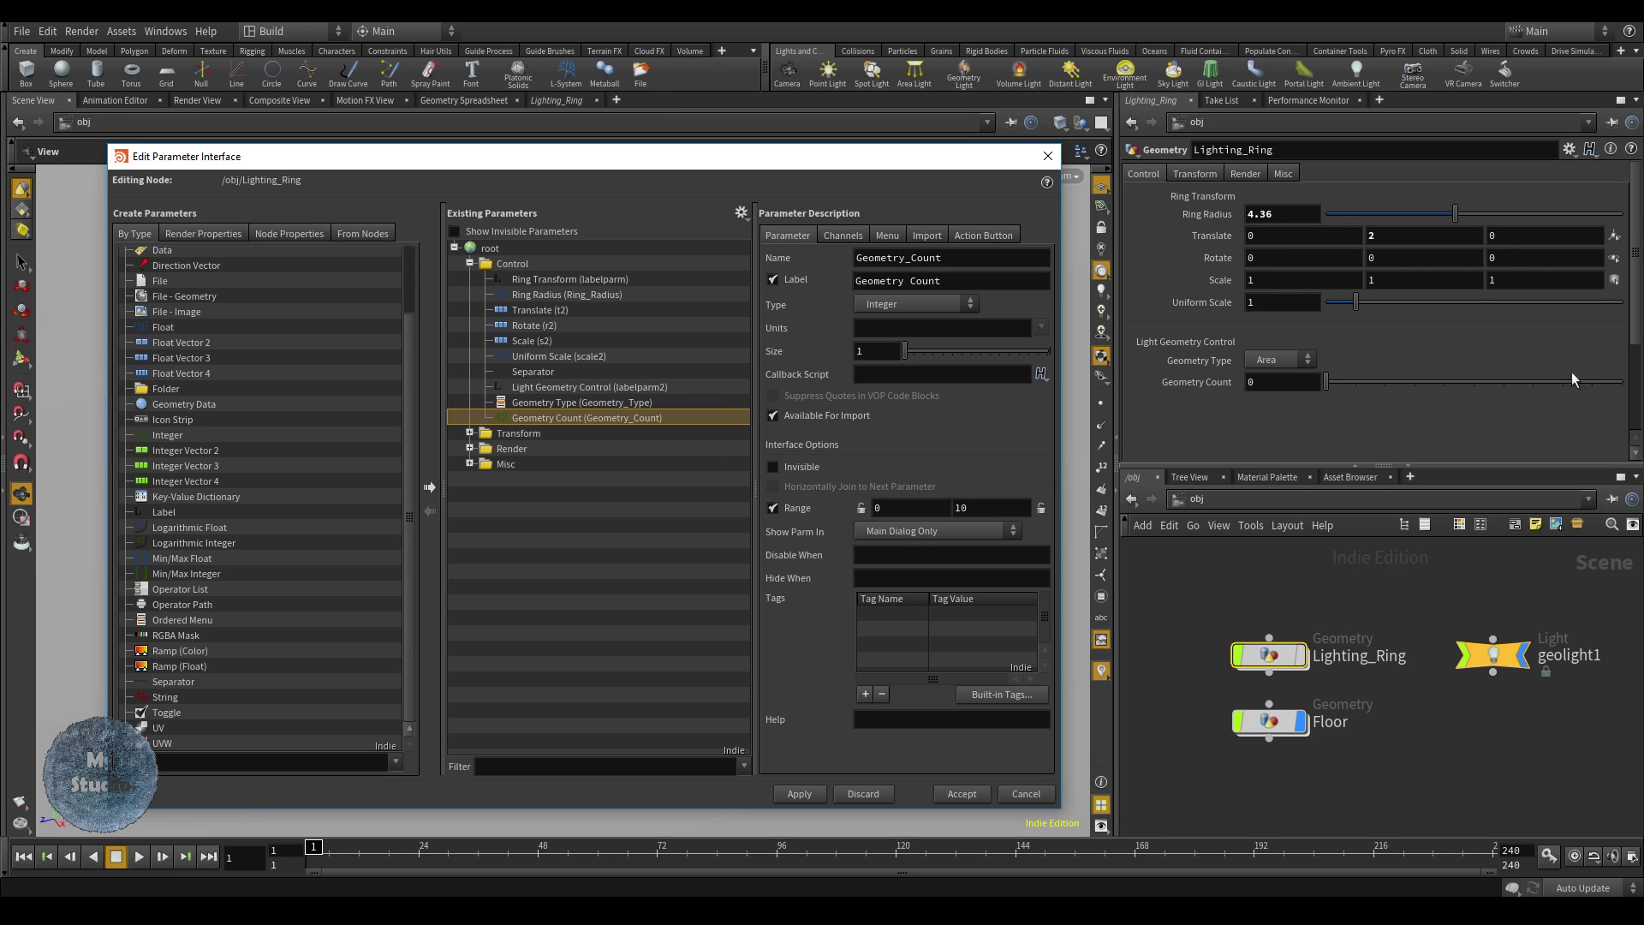
pyautogui.doubleClick(881, 509)
pyautogui.click(862, 509)
pyautogui.click(862, 509)
pyautogui.click(799, 793)
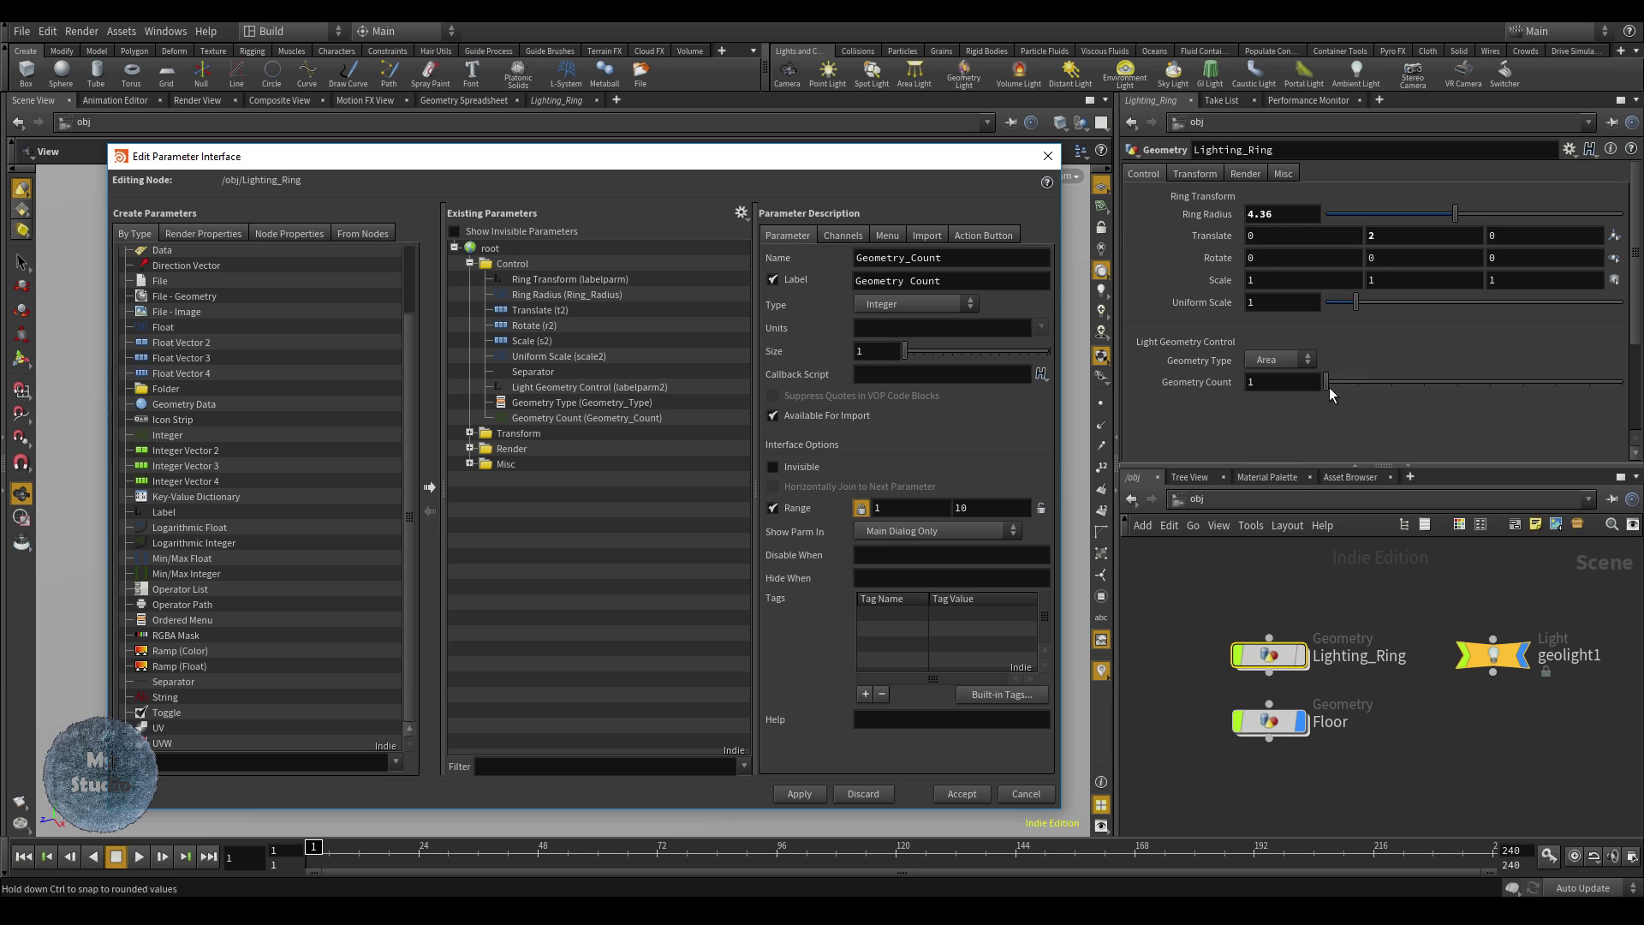
# - Set Geometry Count to 10, toggle Geometry Type to Sphere and back to Area, then enter Lighting_Ring
pyautogui.middleClick(1305, 382)
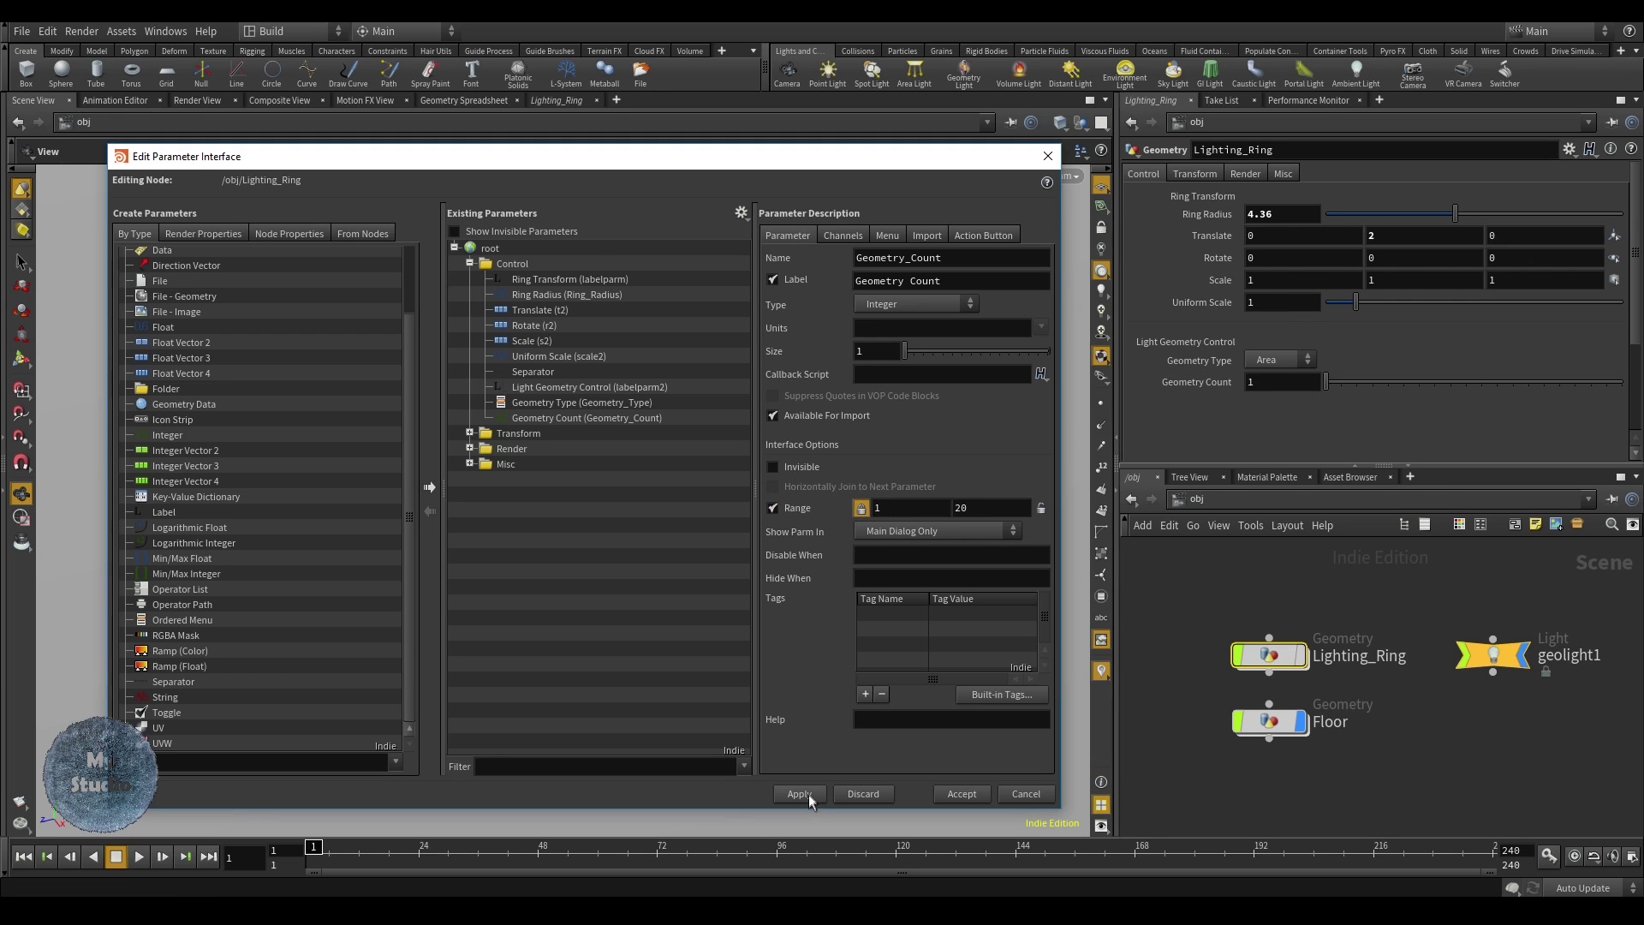
pyautogui.moveTo(867, 167); pyautogui.dragTo(881, 691)
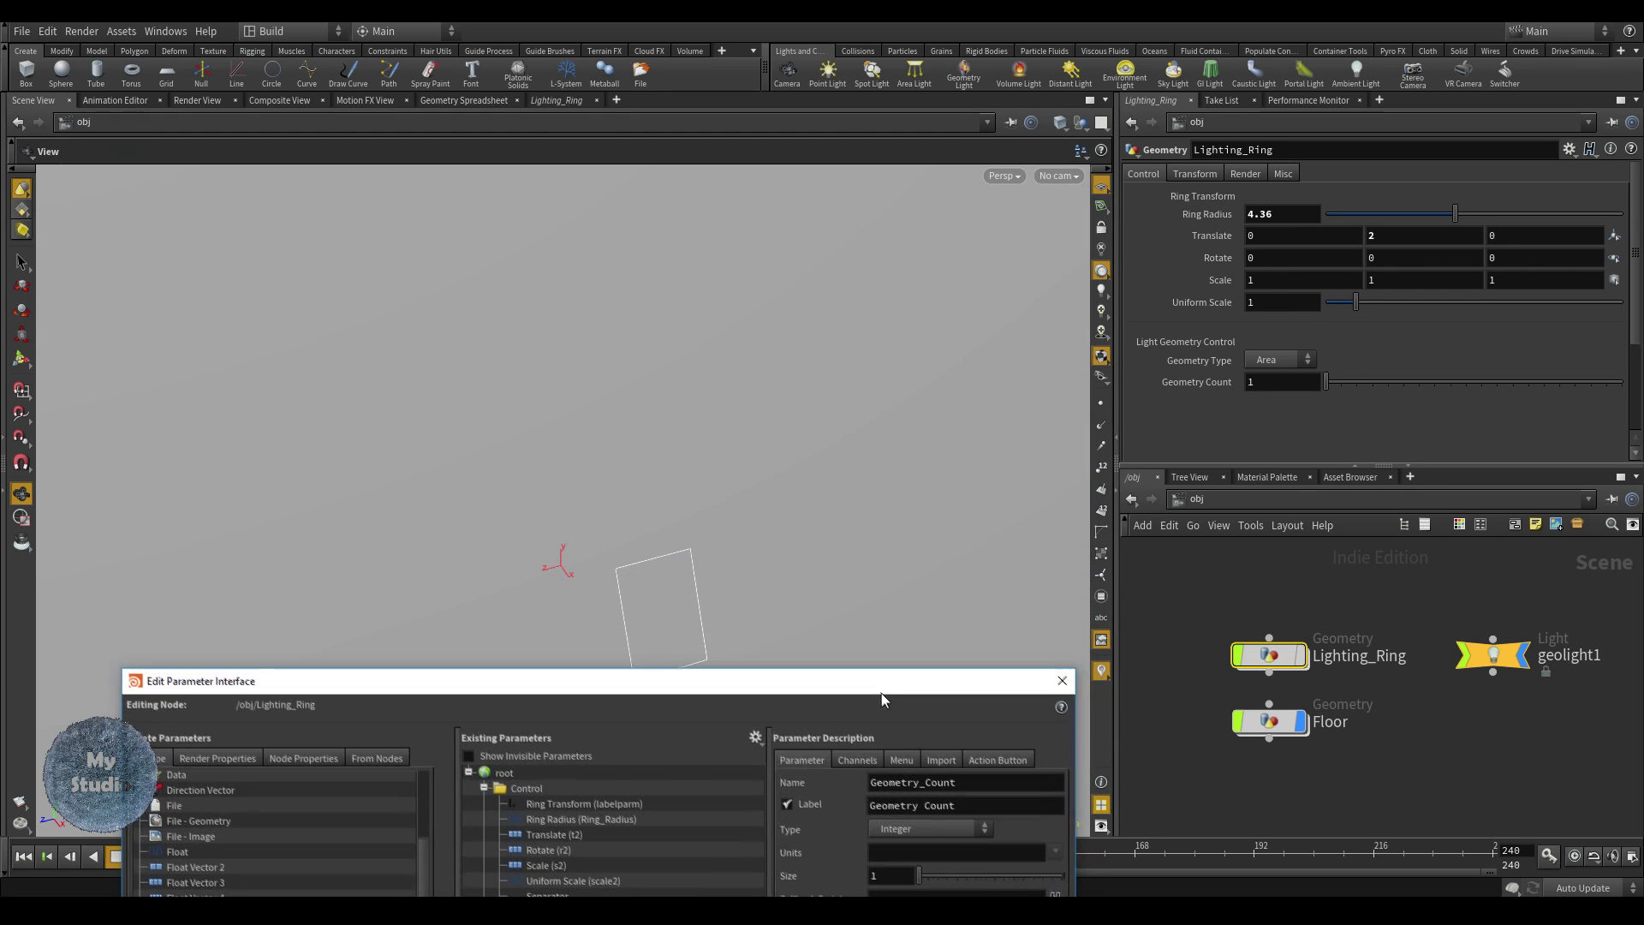
pyautogui.moveTo(1325, 382); pyautogui.dragTo(1465, 384)
pyautogui.click(1276, 360)
pyautogui.click(1268, 394)
pyautogui.click(1276, 360)
pyautogui.click(1262, 376)
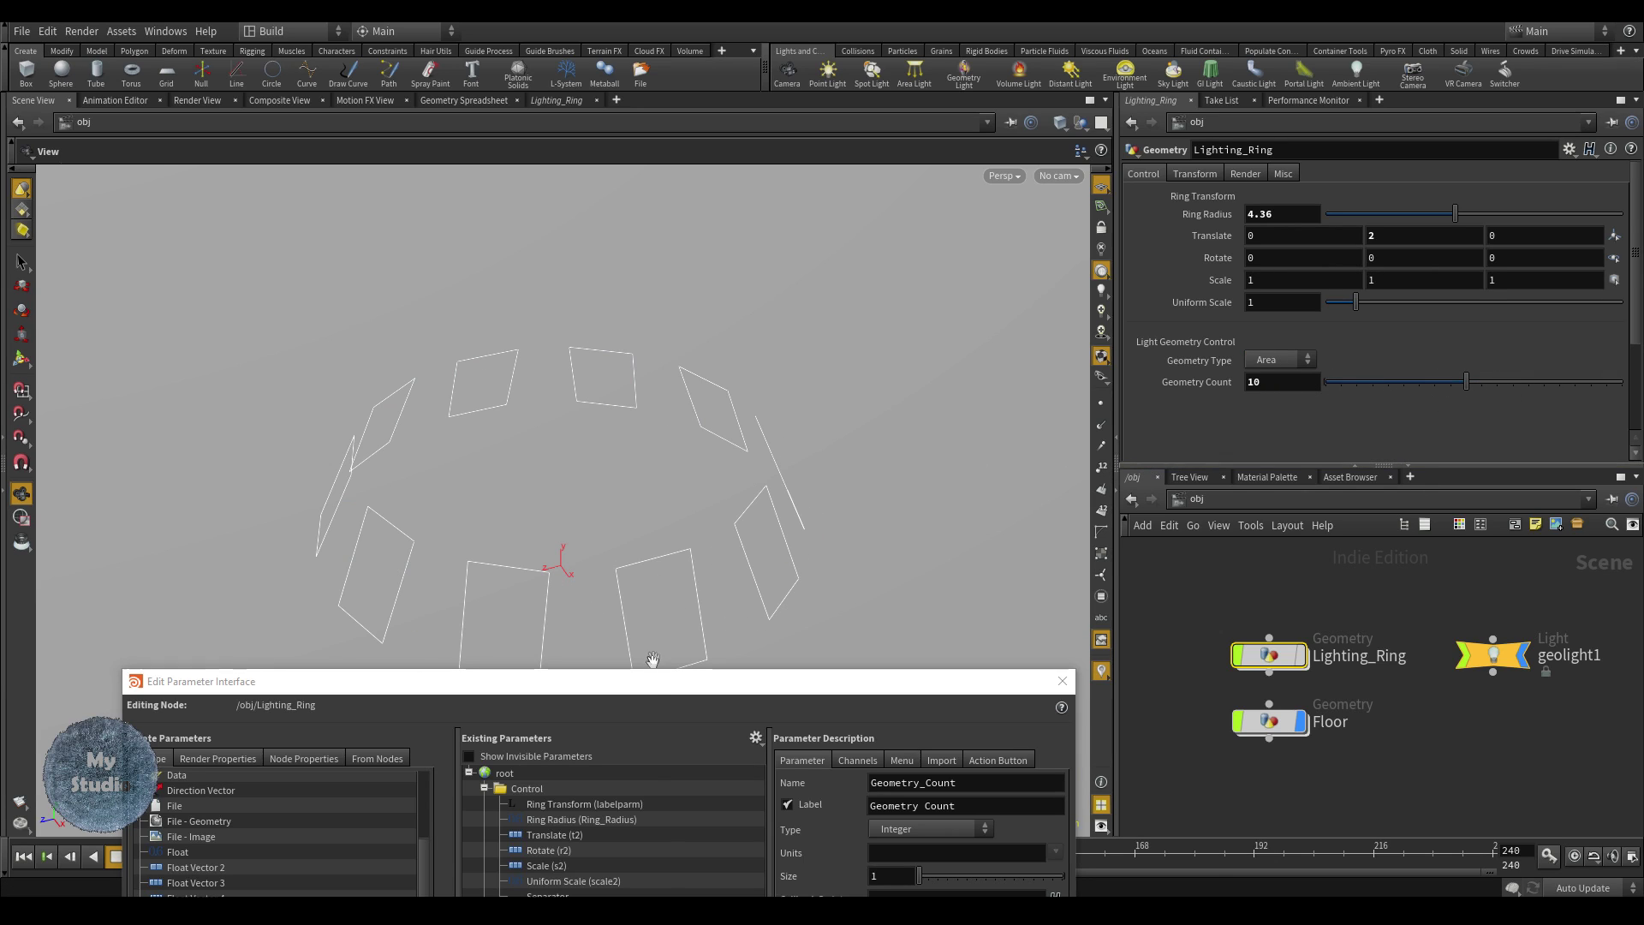
pyautogui.moveTo(646, 693); pyautogui.dragTo(619, 174)
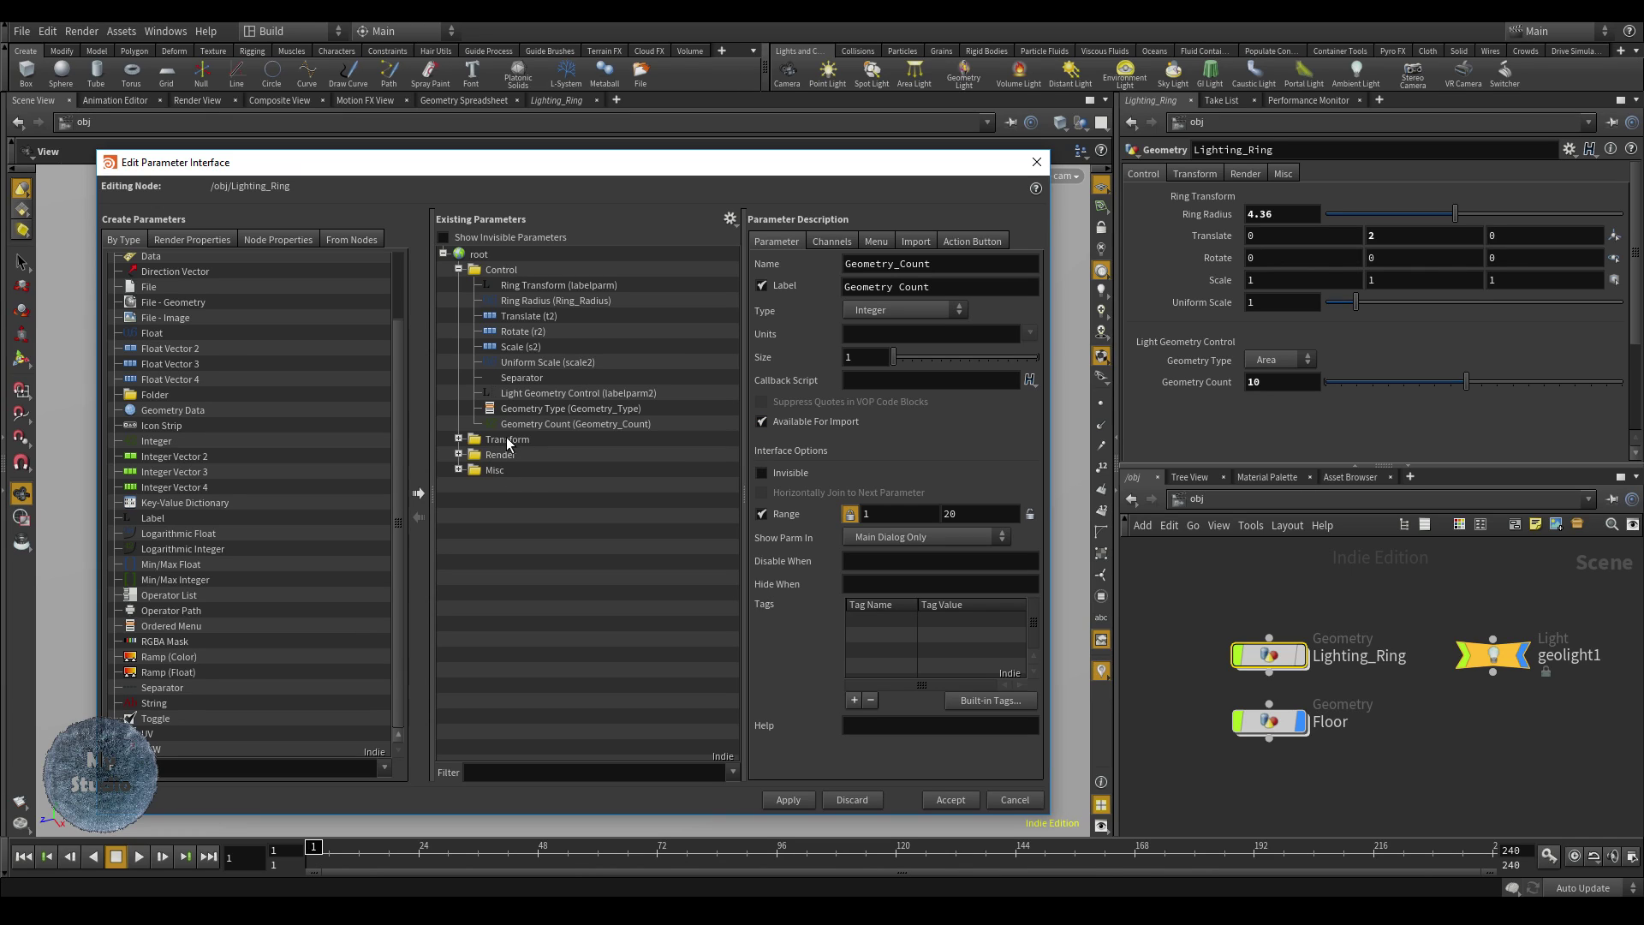
pyautogui.doubleClick(1270, 655)
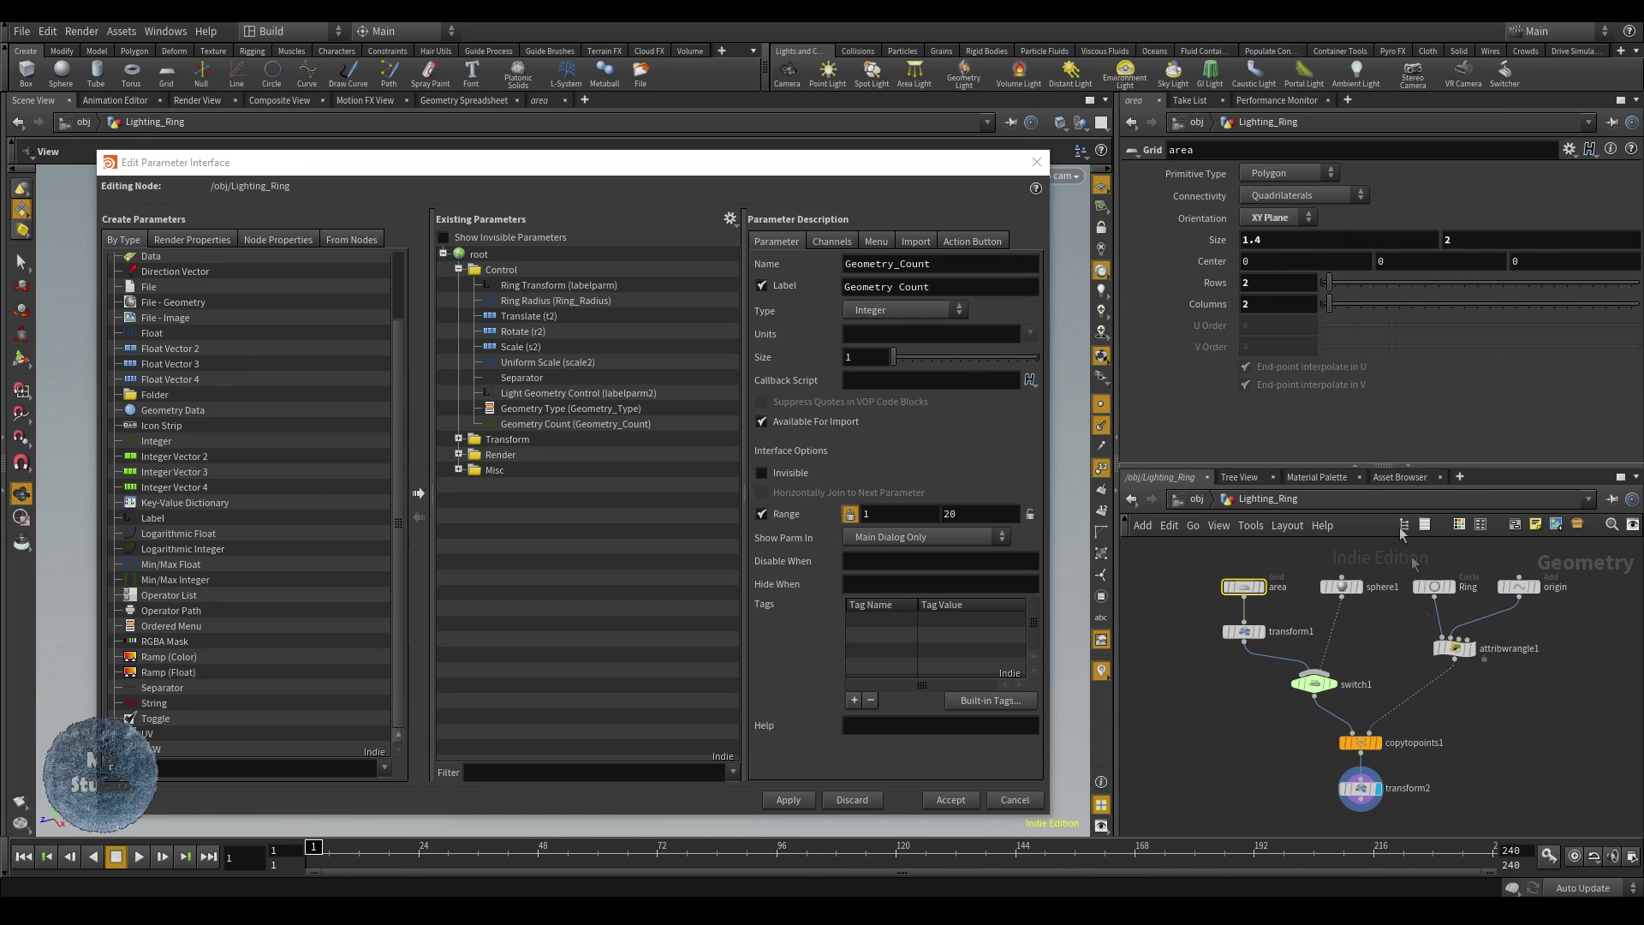
# - Add Area_Width, Area_Height and Area_Rotation float parameters with matching labels
pyautogui.click(1244, 631)
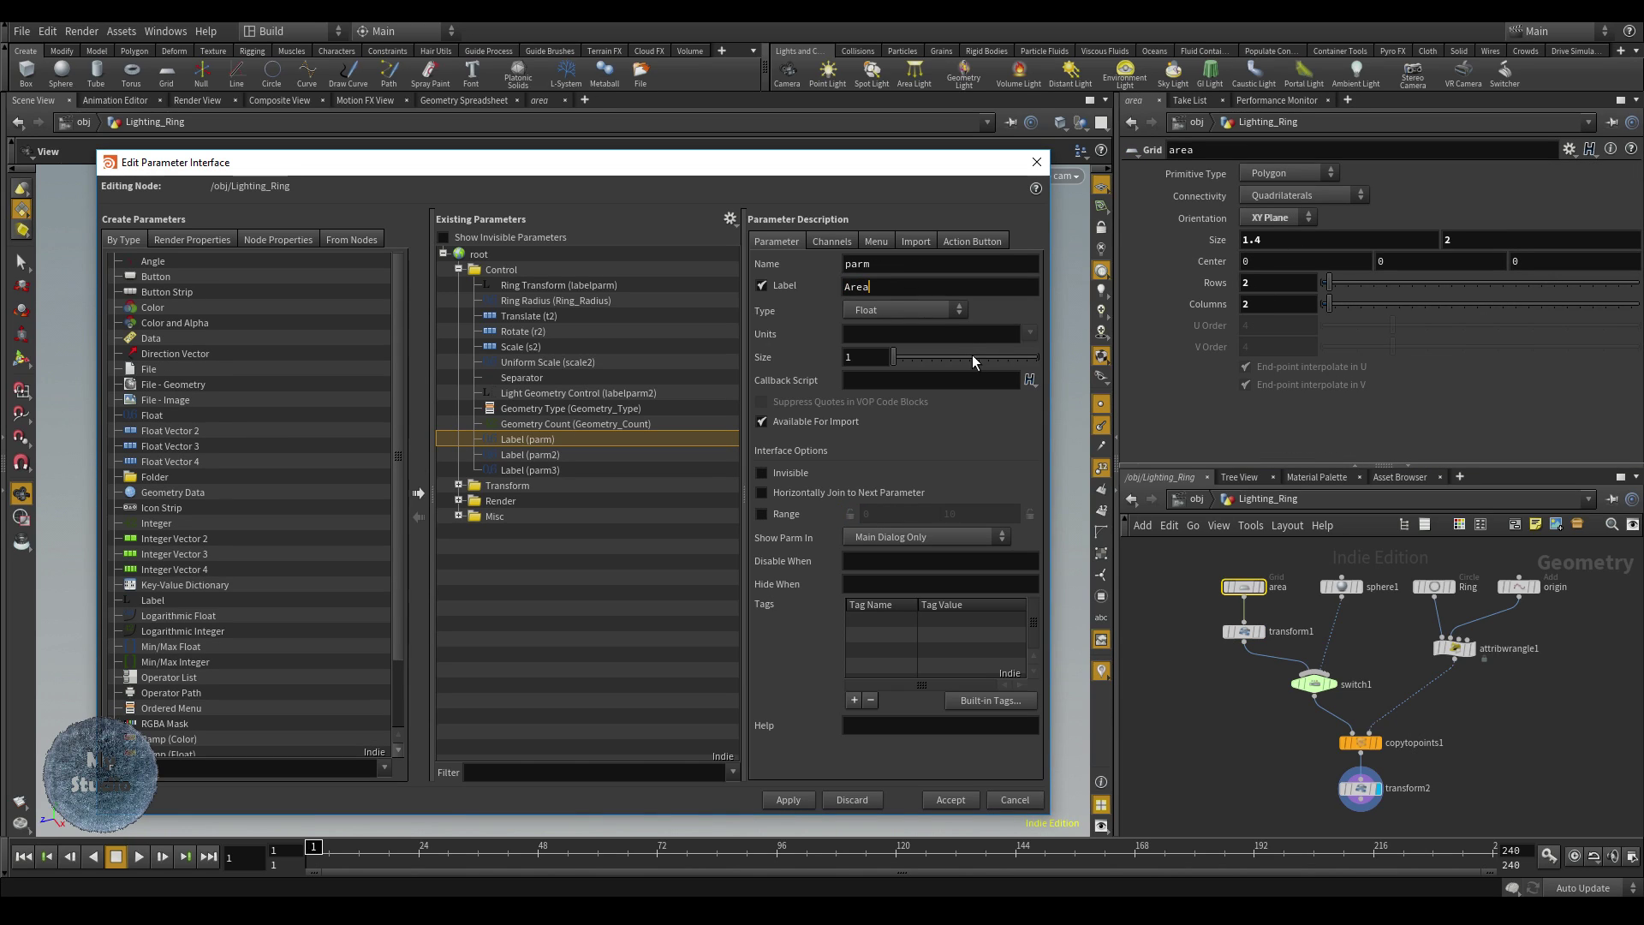
pyautogui.write('Width')
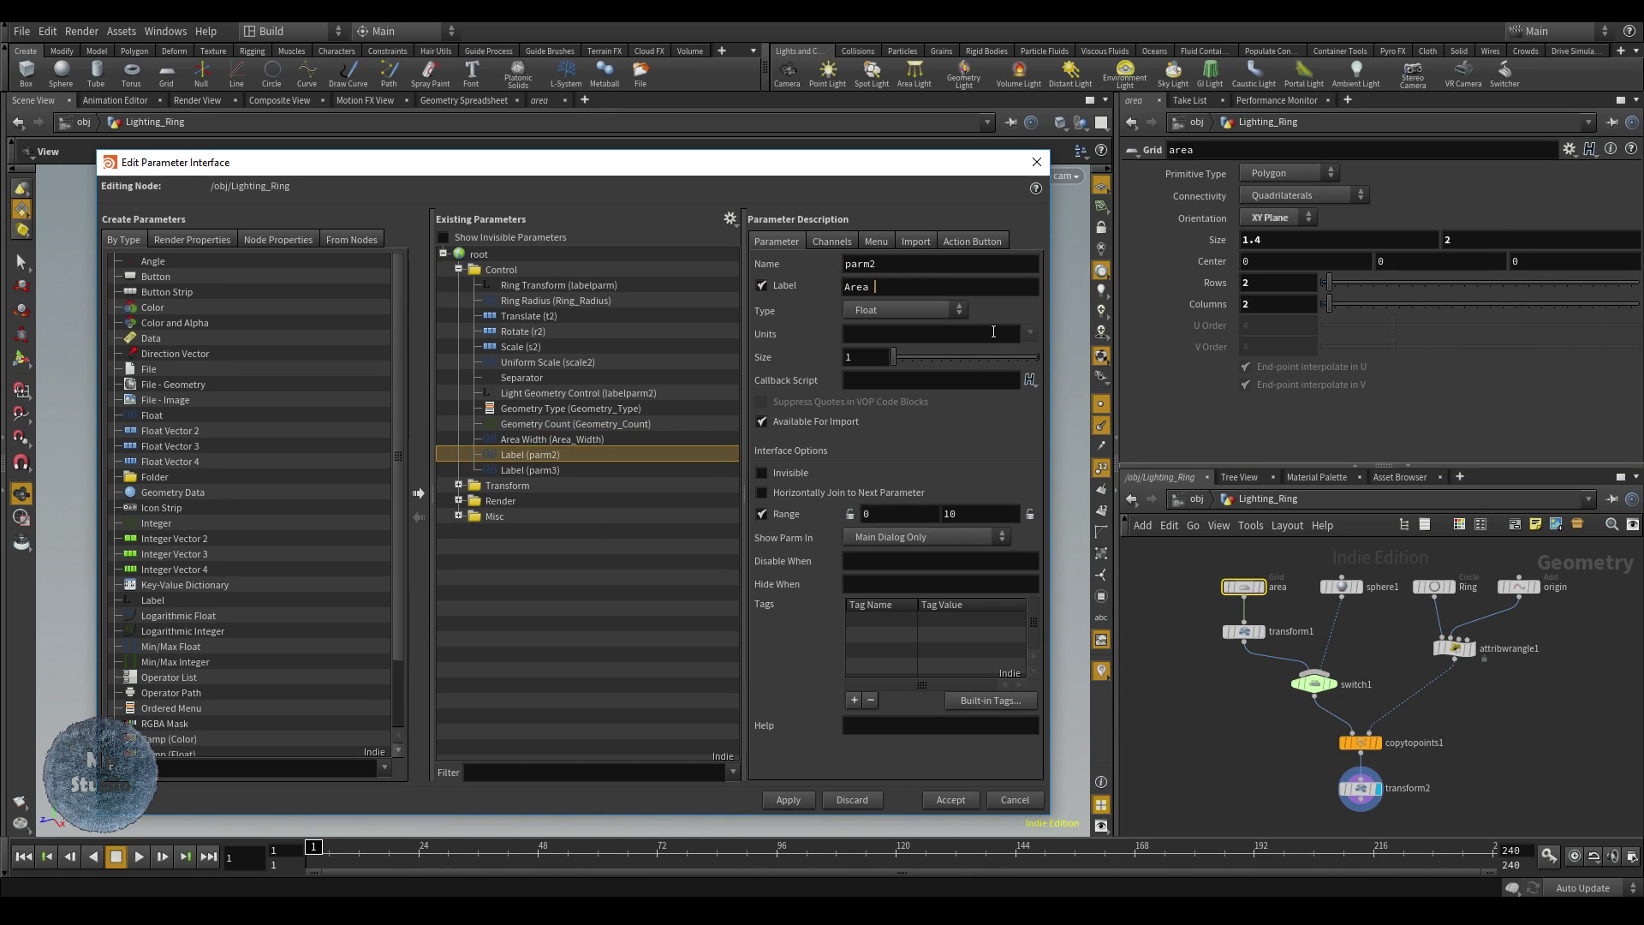
pyautogui.press('Return')
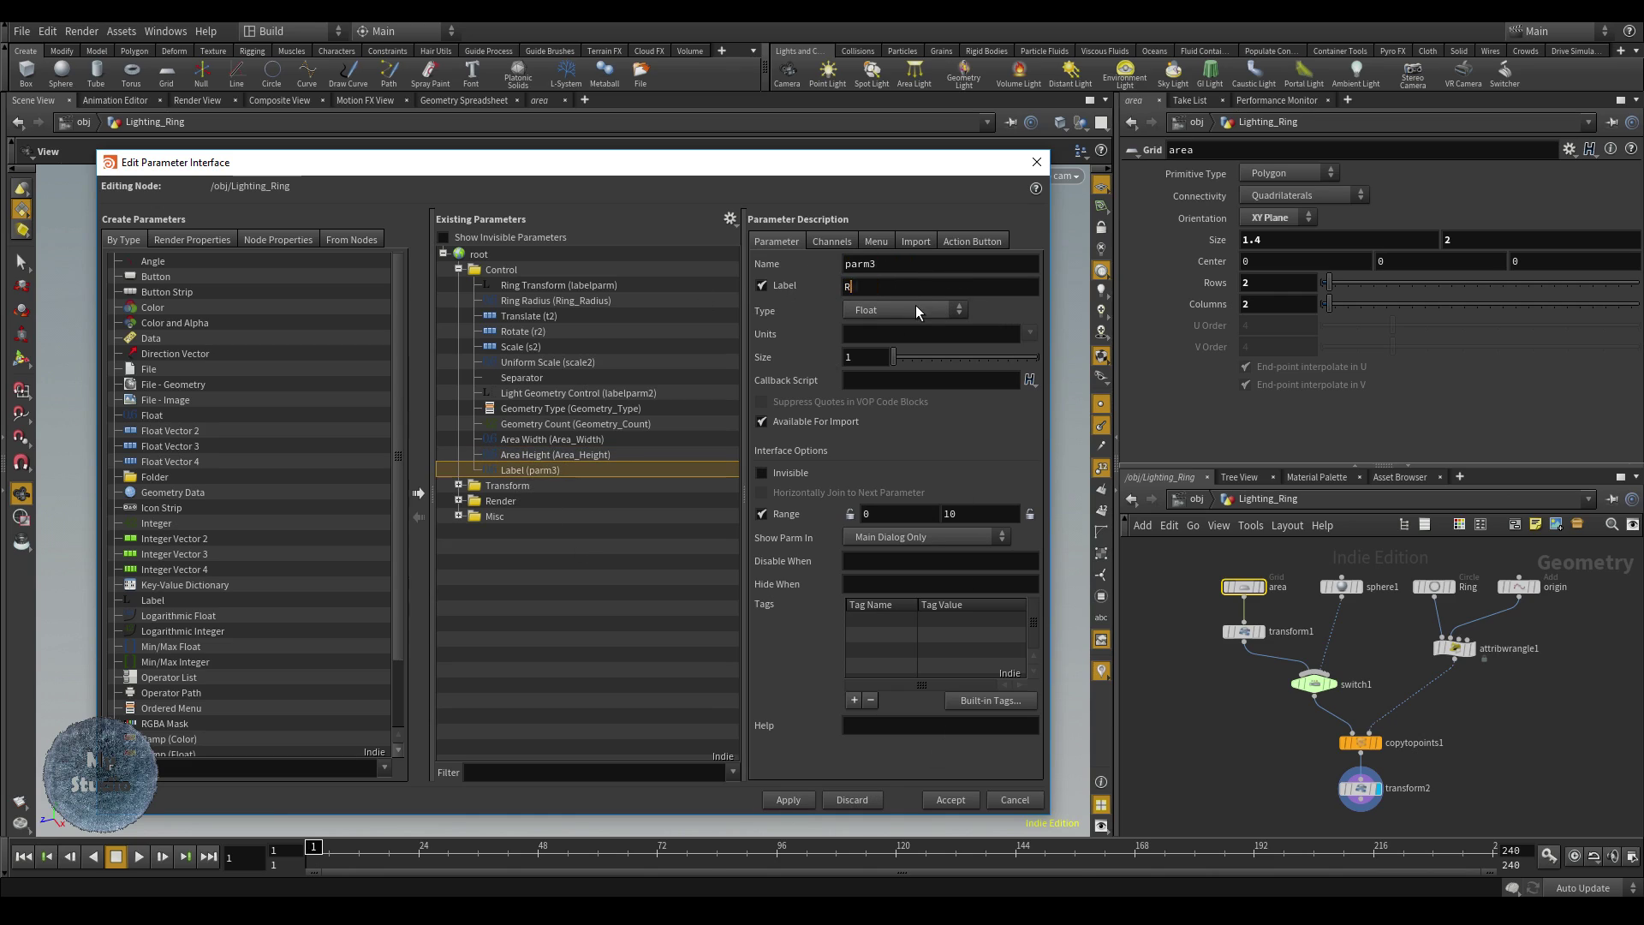
pyautogui.press('Return')
pyautogui.press('Home')
pyautogui.write('Area_')
pyautogui.press('Return')
# - Add a Sphere_Radius float labelled Sphere Radius, apply, and accept the interface changes
pyautogui.moveTo(963, 264); pyautogui.dragTo(805, 264)
pyautogui.write('Sphere_Radius')
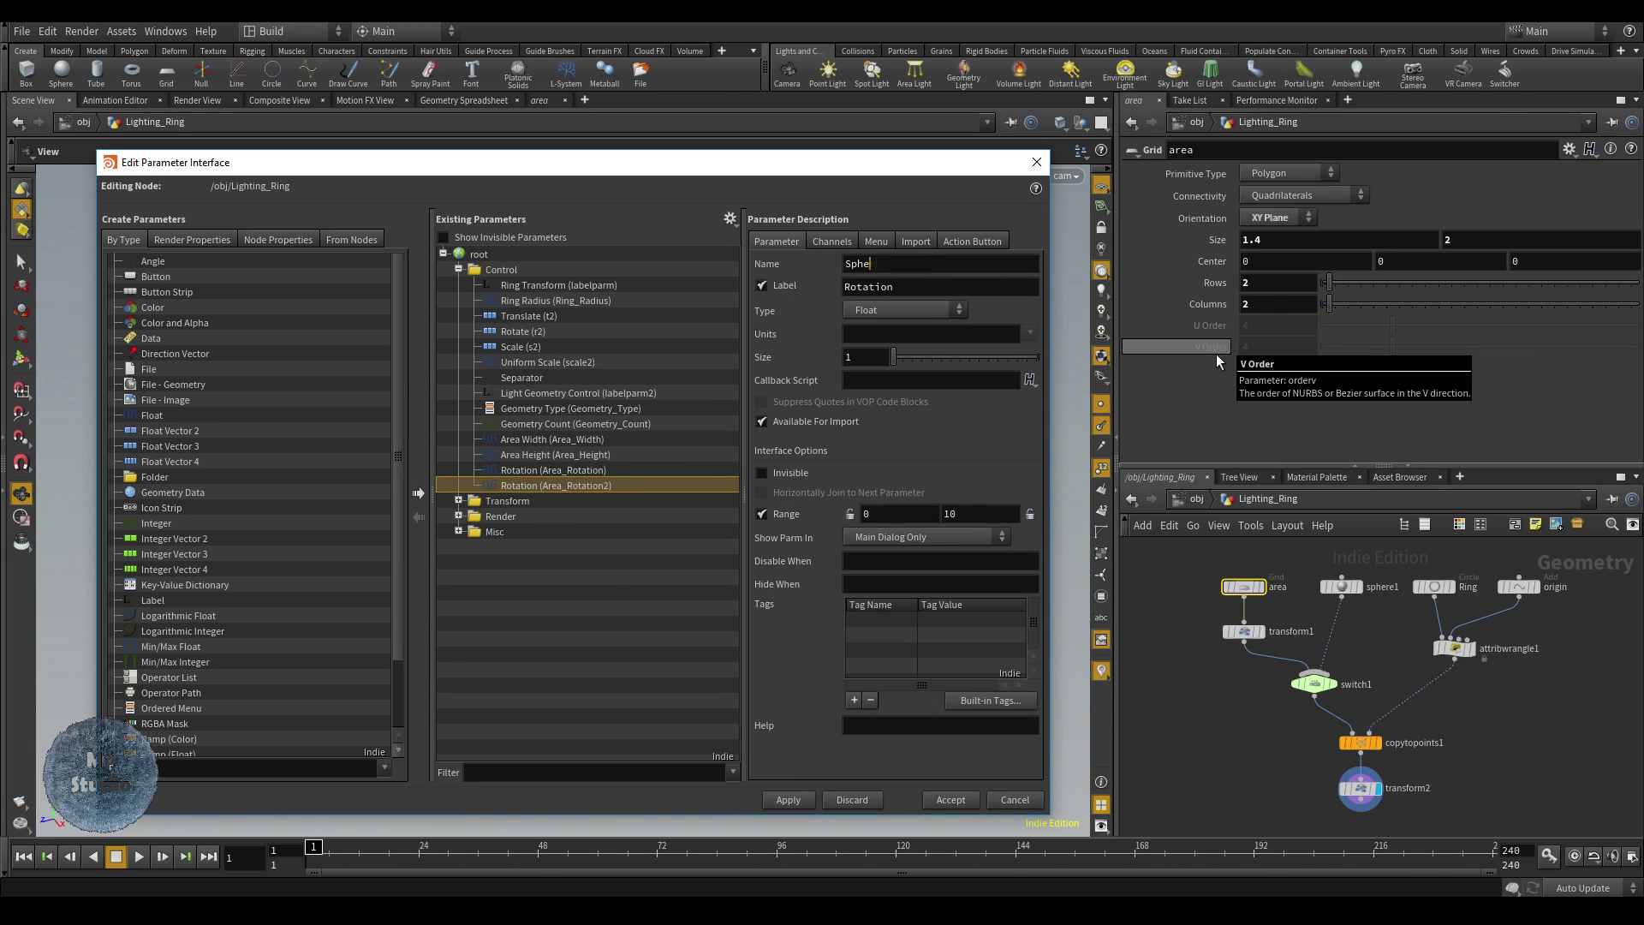
pyautogui.press('Return')
pyautogui.moveTo(903, 288)
pyautogui.mouseDown()
pyautogui.moveTo(798, 289)
pyautogui.moveTo(880, 288)
pyautogui.mouseUp()
pyautogui.write('Sphere_Radius')
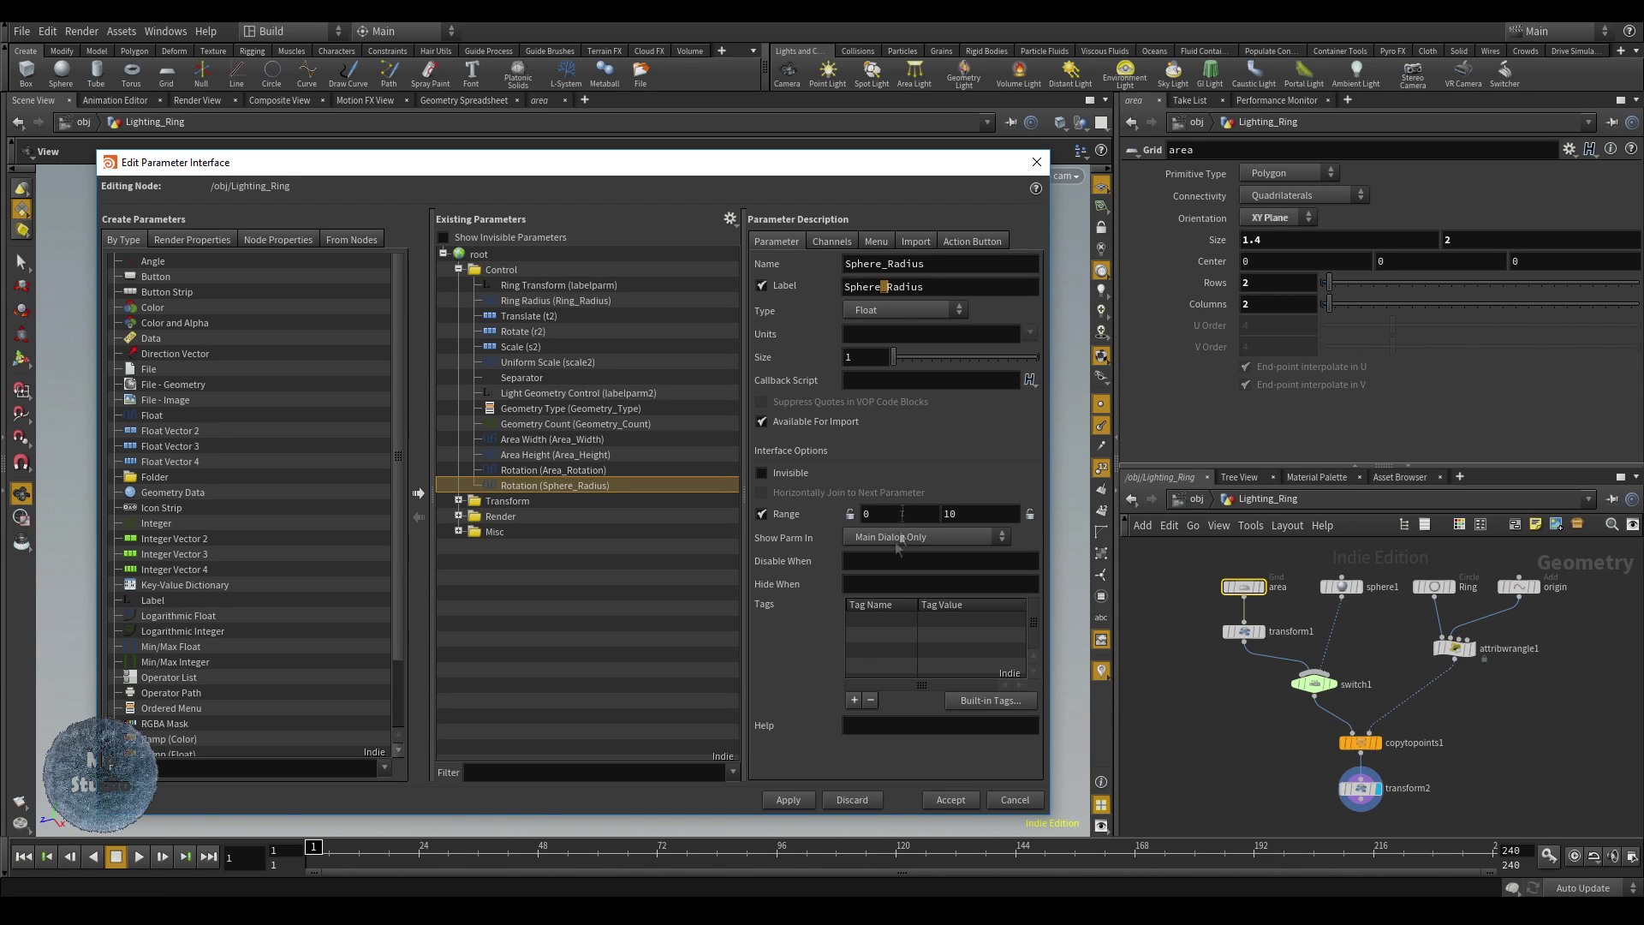
pyautogui.click(788, 799)
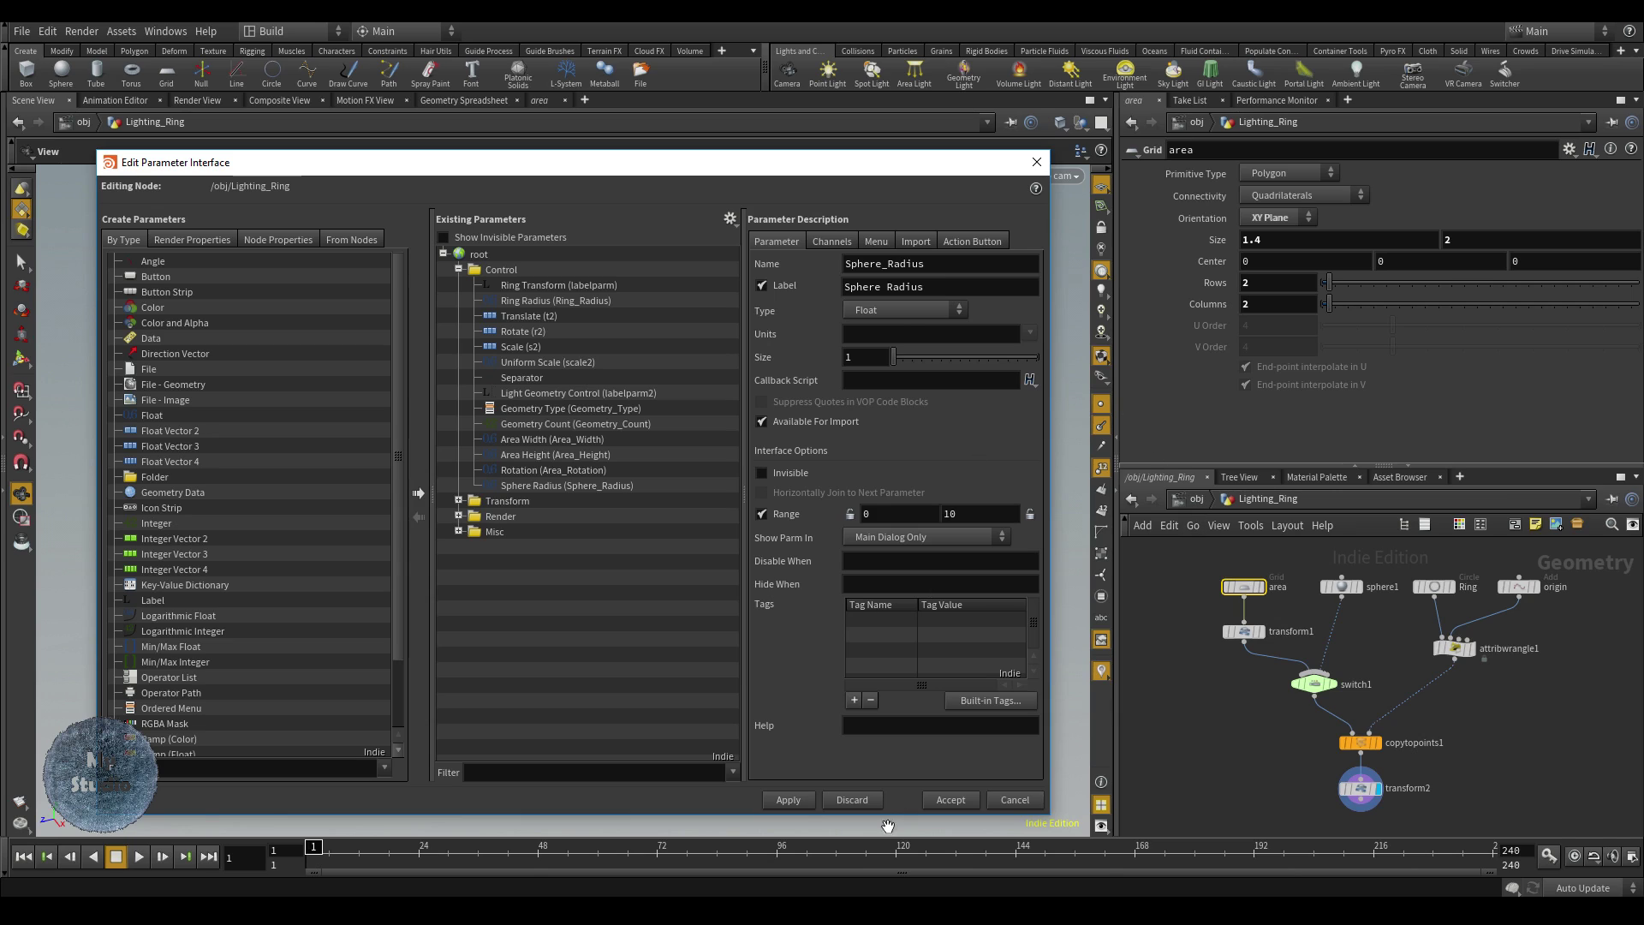
pyautogui.click(951, 800)
pyautogui.click(539, 101)
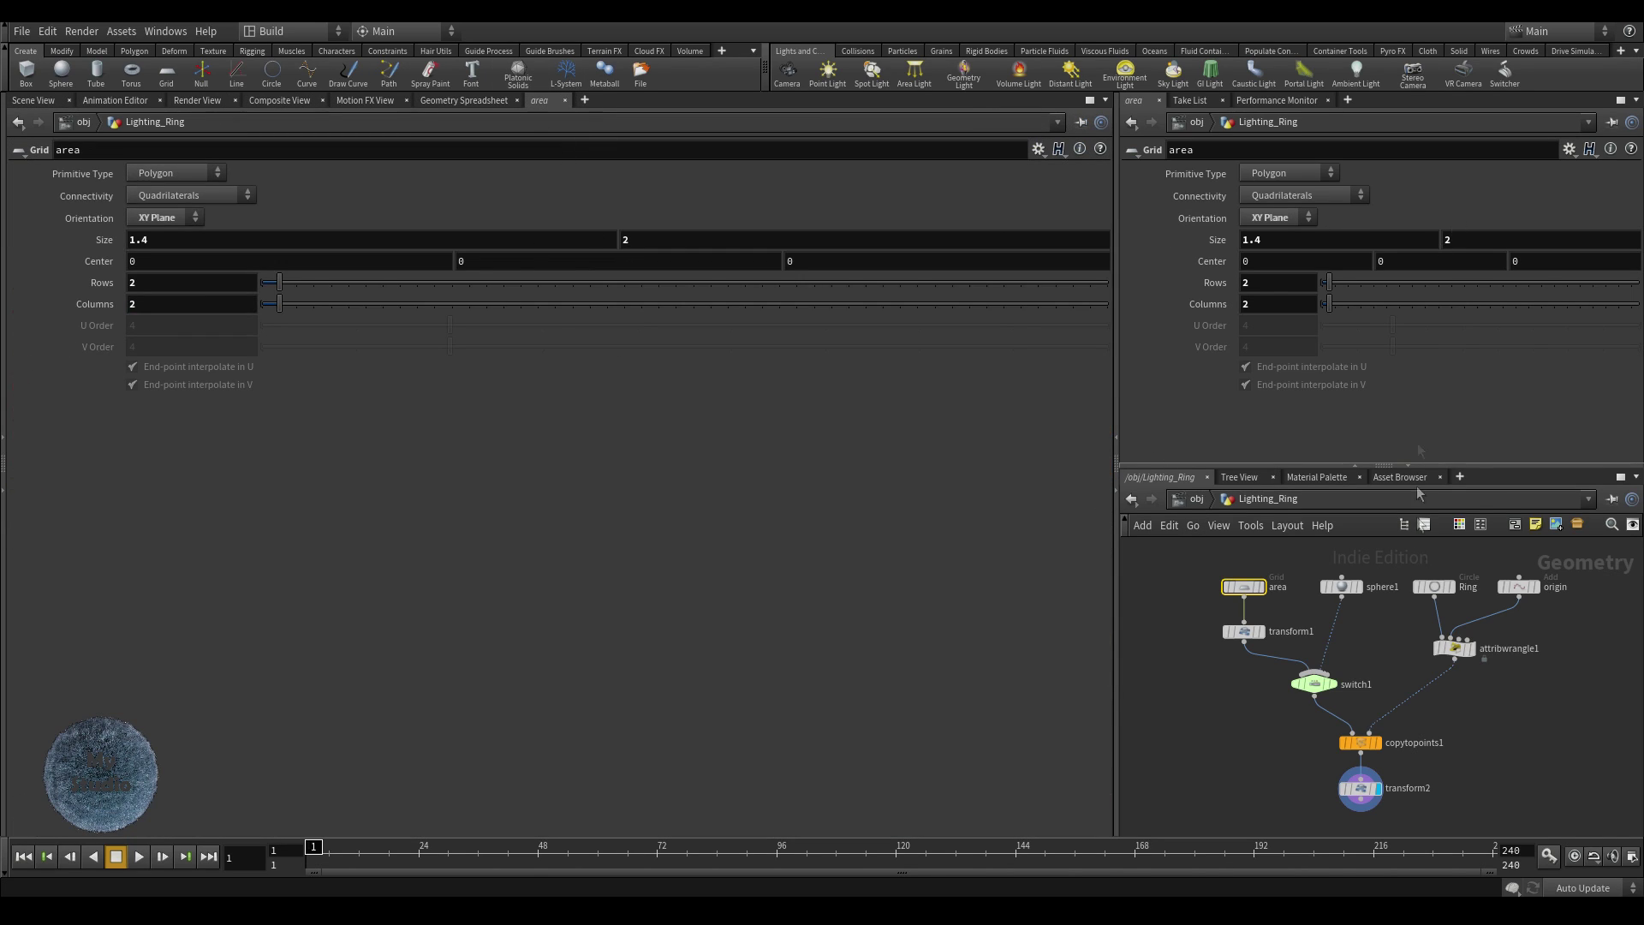
# - Pin Lighting_Ring's controls and link the grid's Size width to Area Width
pyautogui.press('u')
pyautogui.click(1611, 122)
pyautogui.doubleClick(1270, 656)
pyautogui.scroll(-1, 1370, 342)
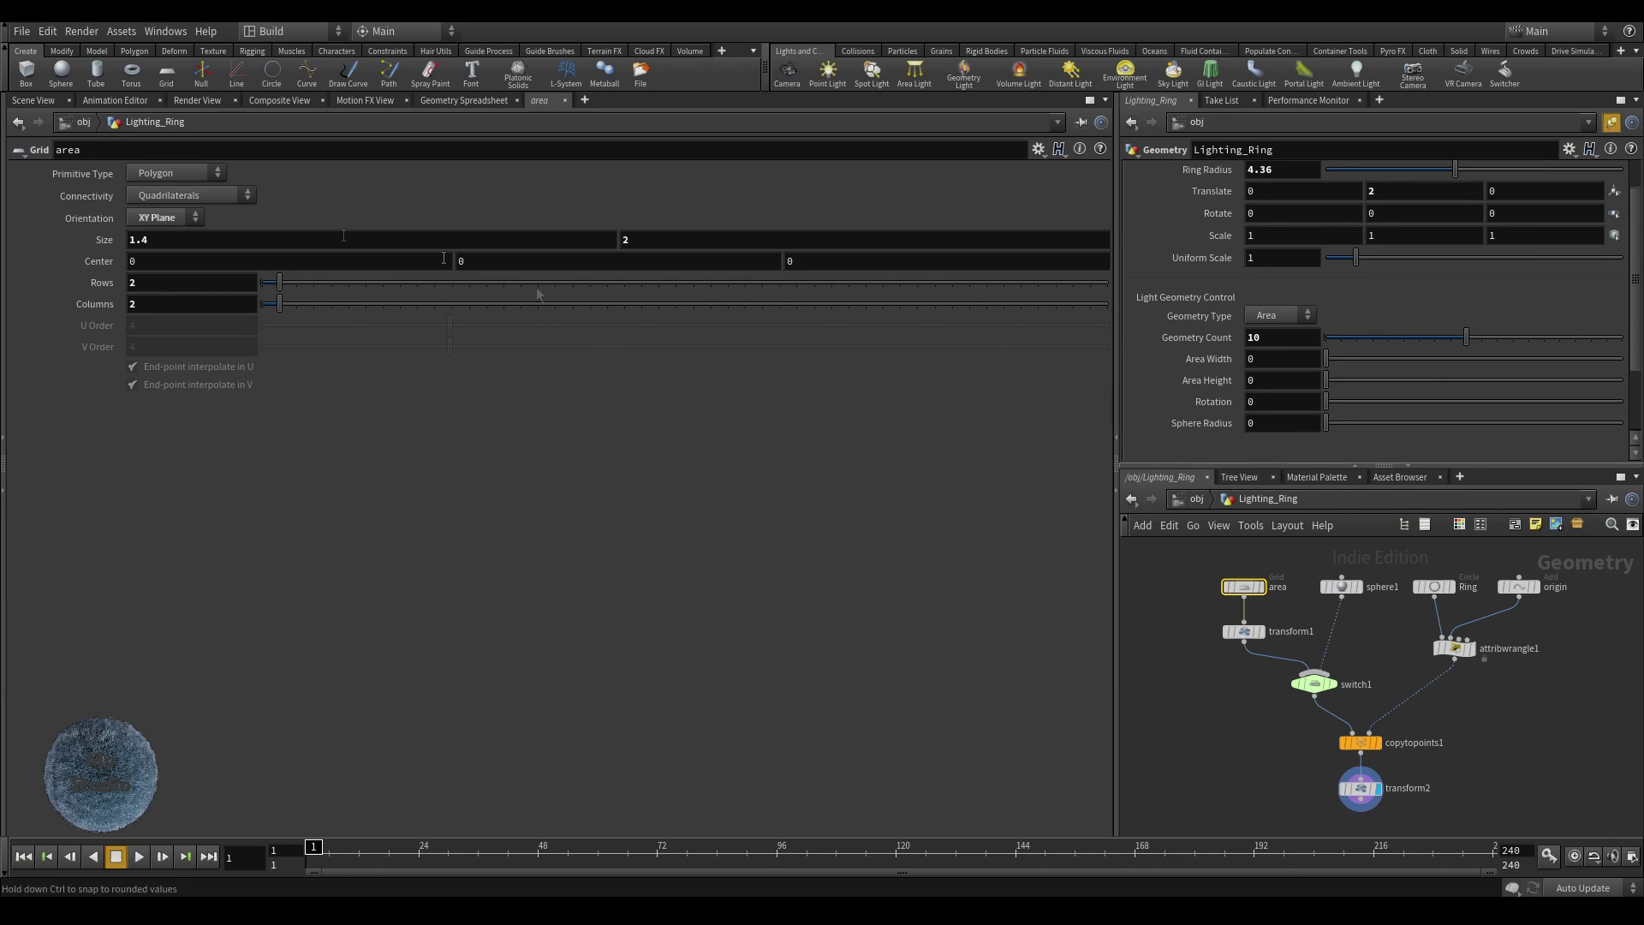
pyautogui.rightClick(1171, 359)
pyautogui.click(1236, 441)
pyautogui.rightClick(102, 241)
pyautogui.click(239, 369)
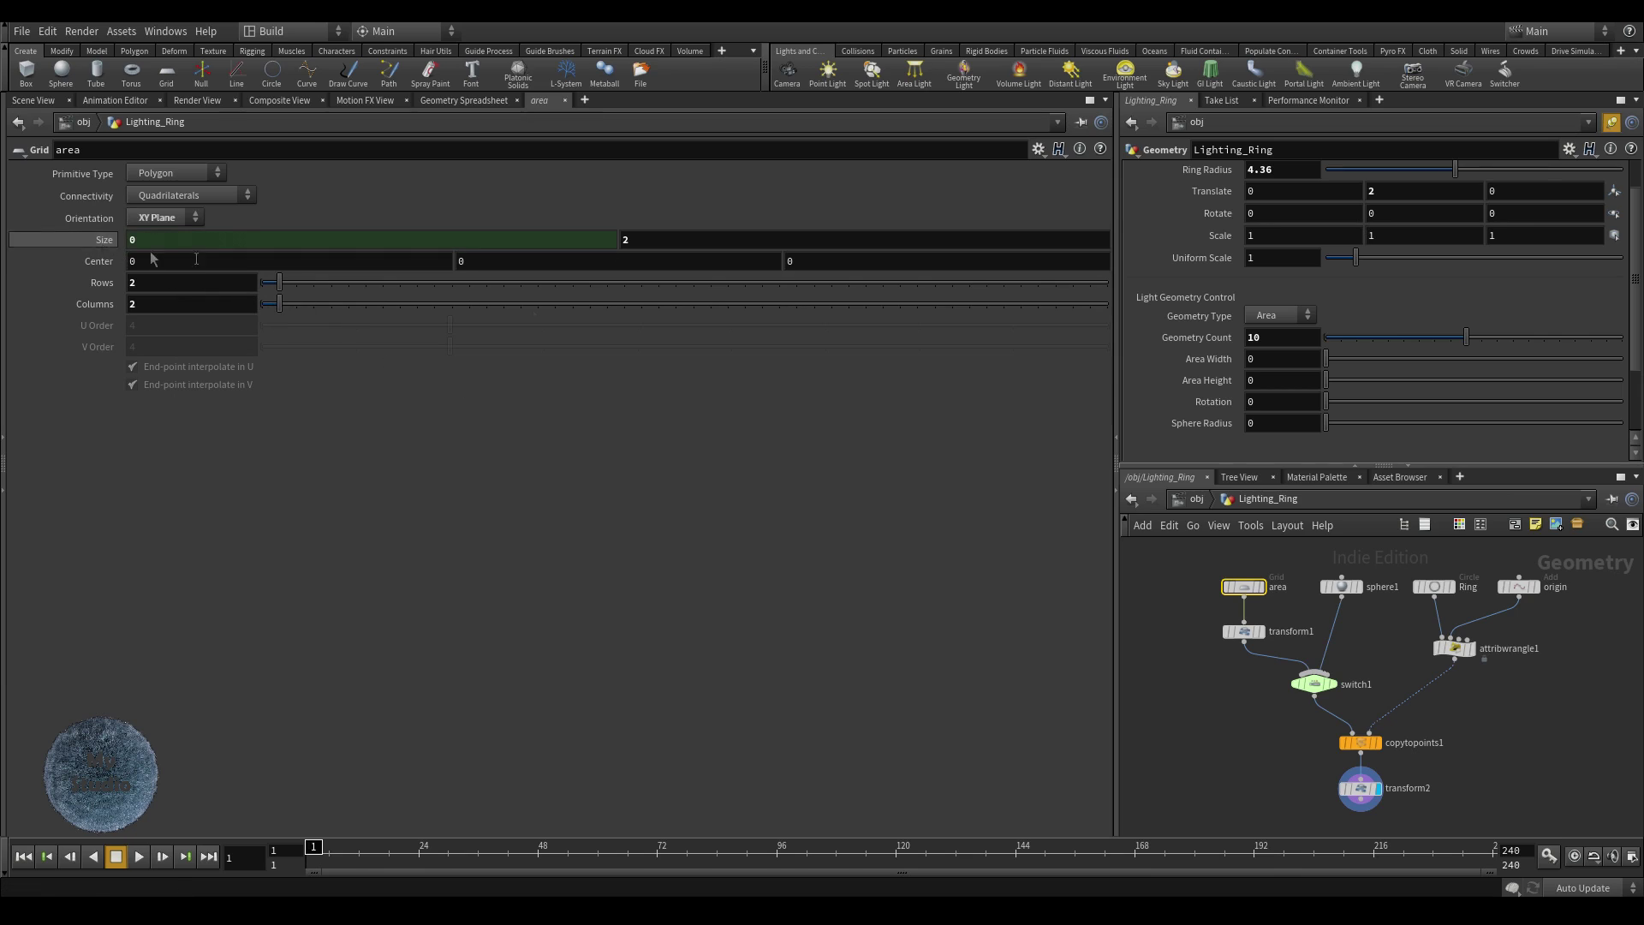
# - Link the grid's Size height to Area Height, then set Area Width 2 and Area Height 5
pyautogui.rightClick(1197, 382)
pyautogui.click(1234, 464)
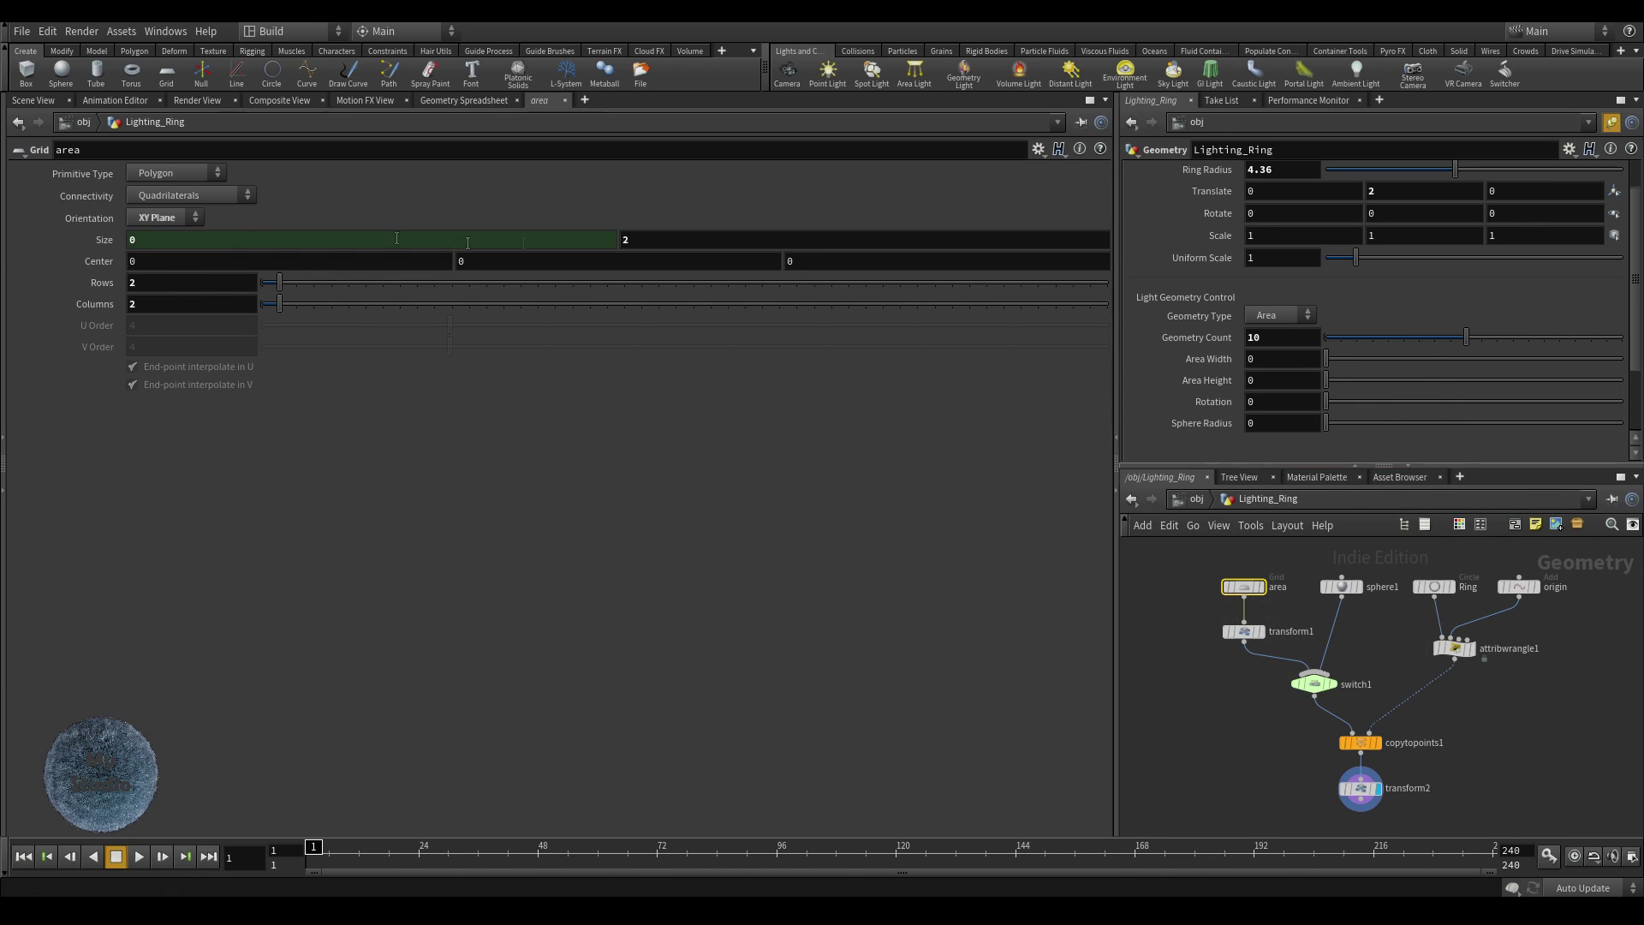
pyautogui.rightClick(646, 240)
pyautogui.click(636, 240)
pyautogui.rightClick(738, 240)
pyautogui.click(738, 367)
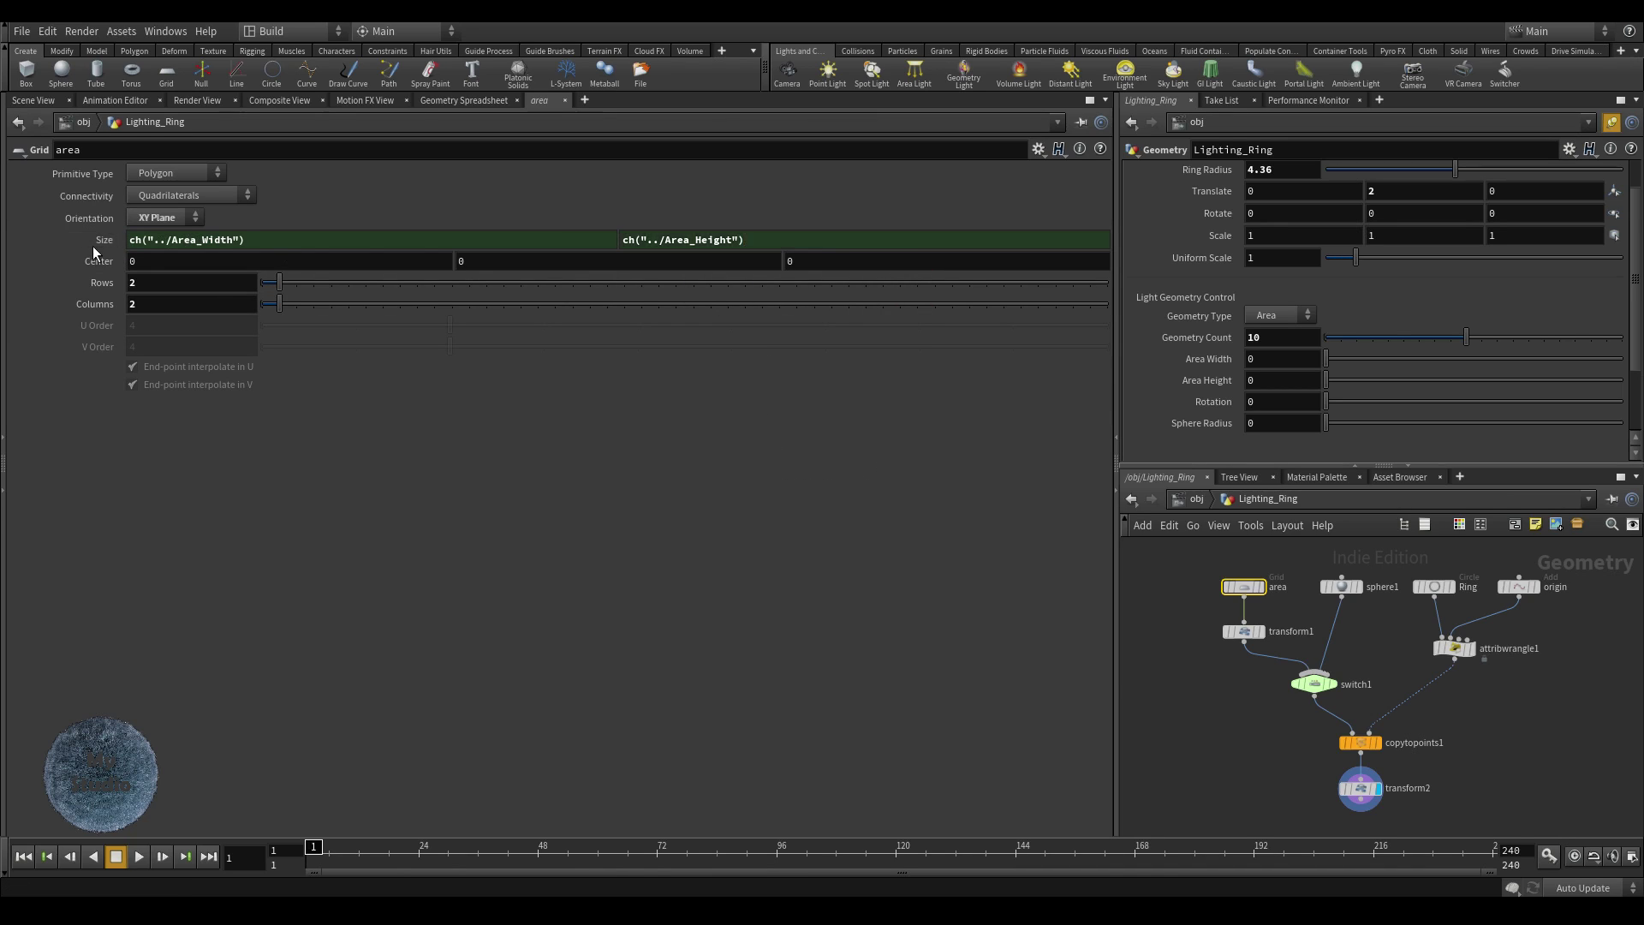
pyautogui.moveTo(1326, 360); pyautogui.dragTo(1226, 386)
pyautogui.write('25')
pyautogui.press('Return')
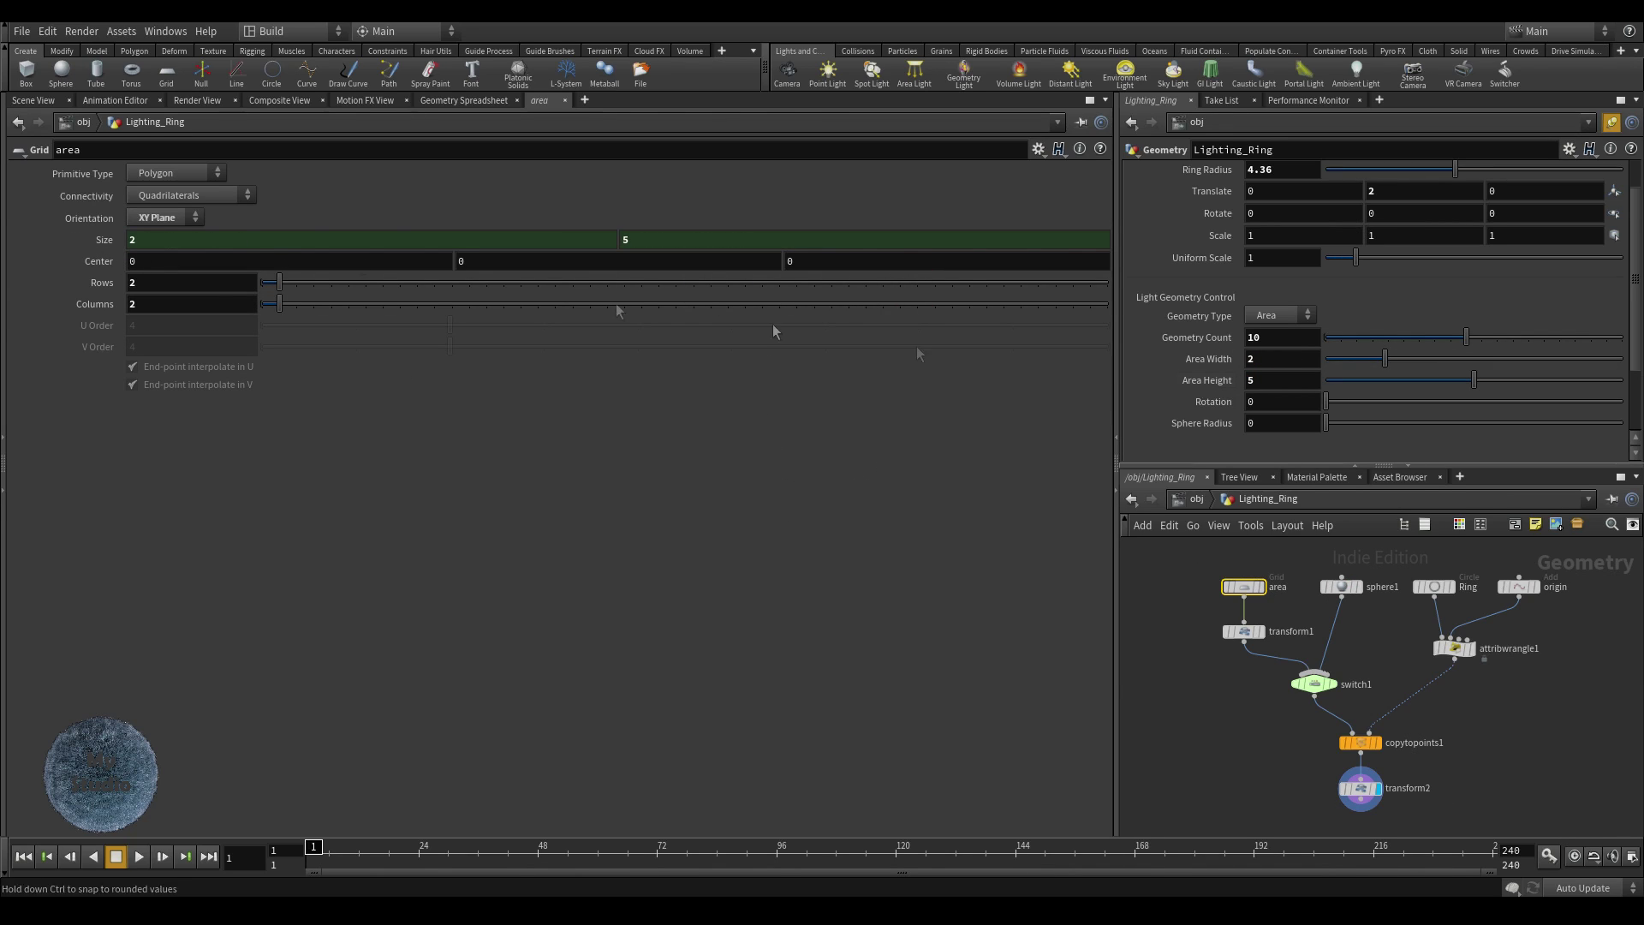
# - Reference Rotation in transform1's Rotate X, set Rotation to 35, and copy Sphere Radius
pyautogui.rightClick(1310, 400)
pyautogui.click(1230, 476)
pyautogui.click(1244, 631)
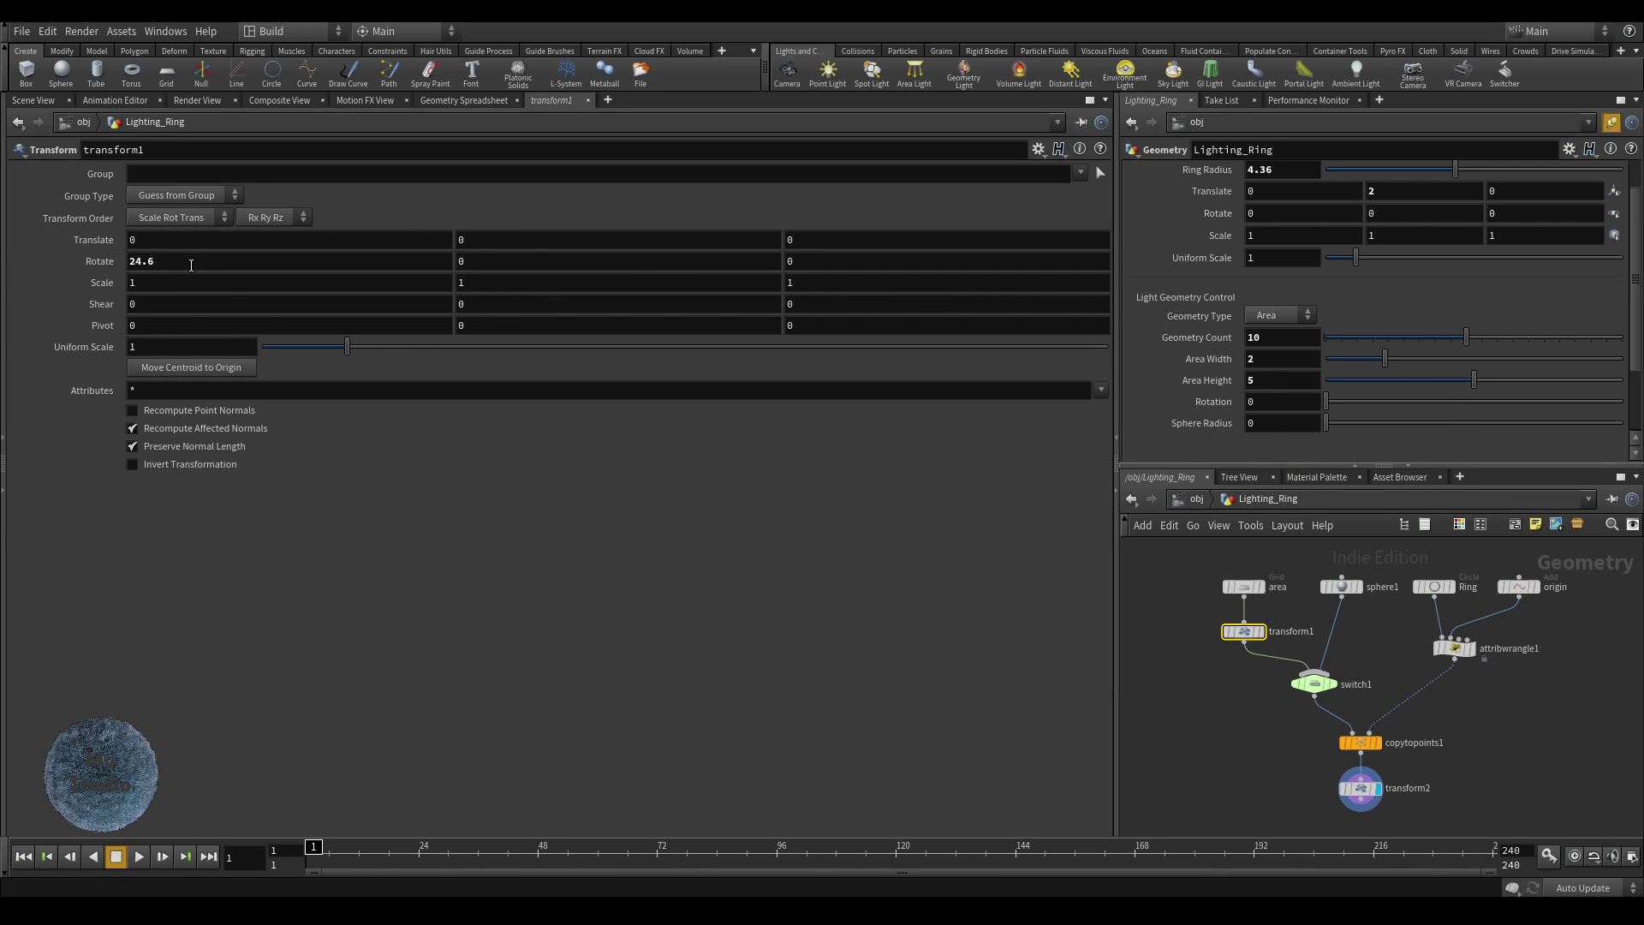
pyautogui.rightClick(99, 261)
pyautogui.click(214, 371)
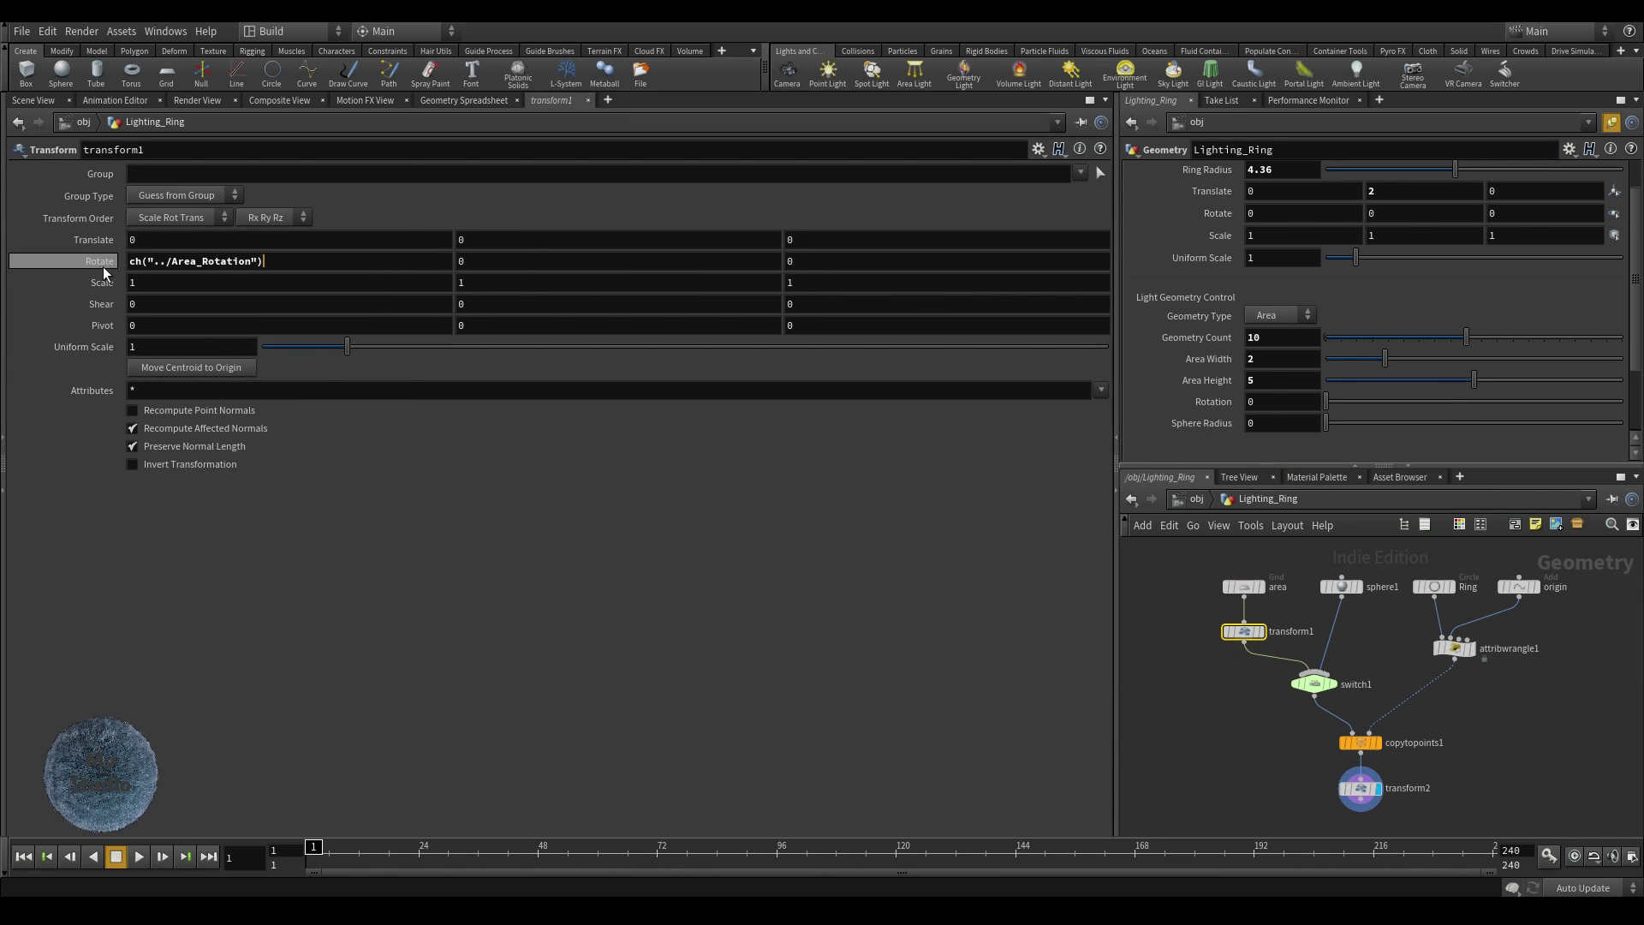
pyautogui.click(1258, 402)
pyautogui.write('35')
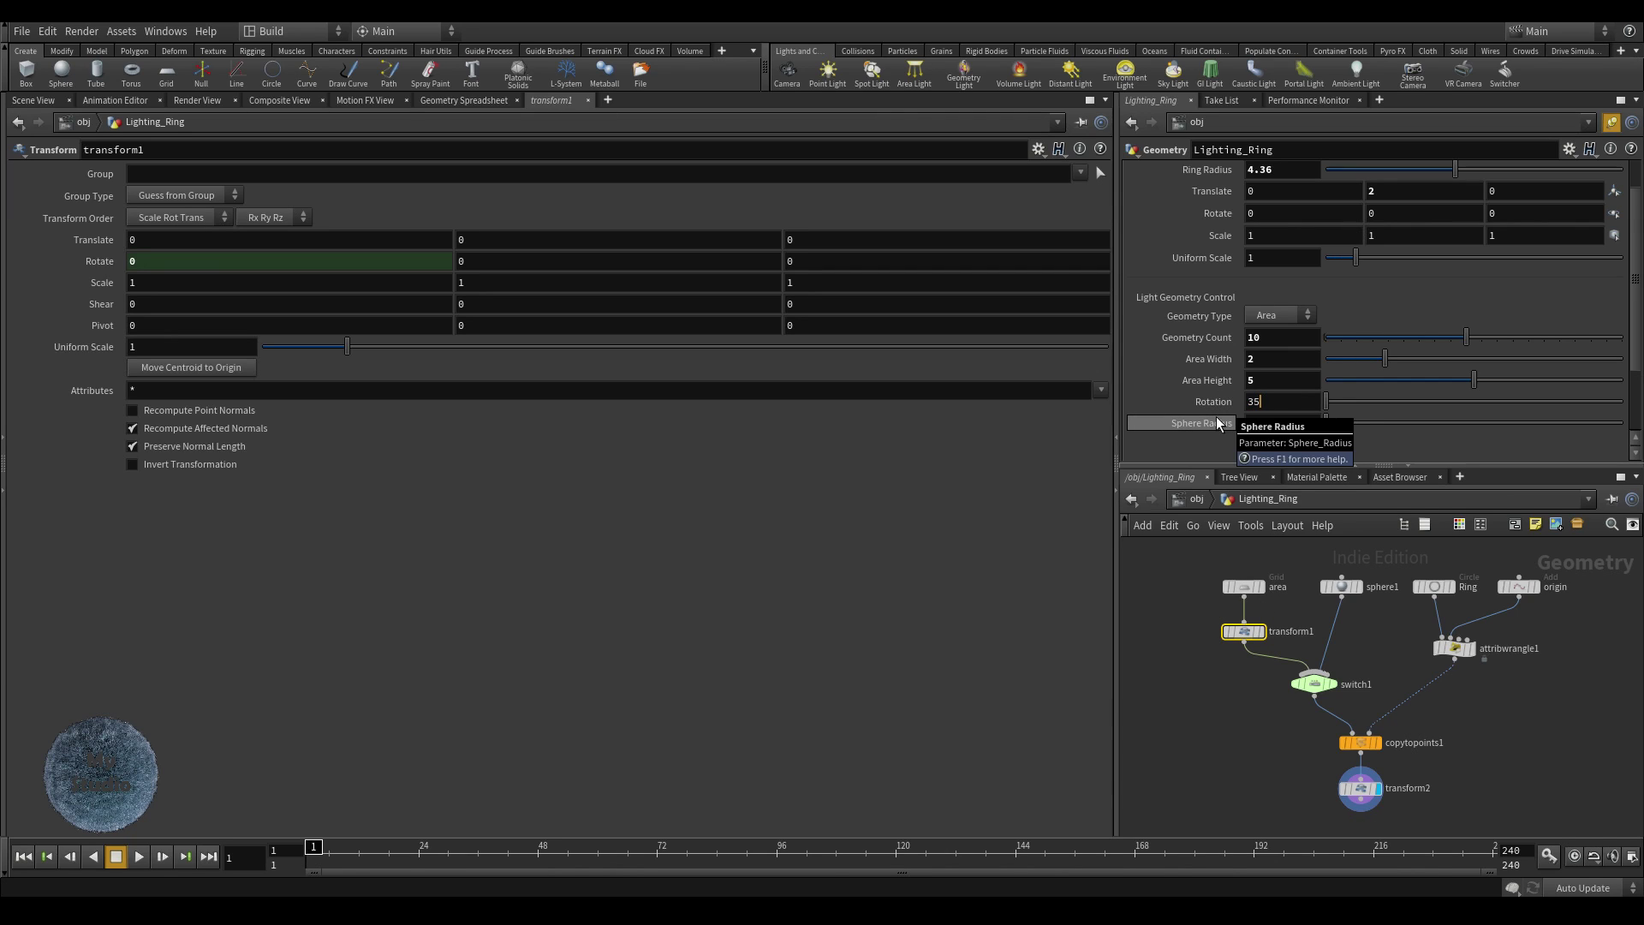
pyautogui.press('Return')
pyautogui.rightClick(1203, 424)
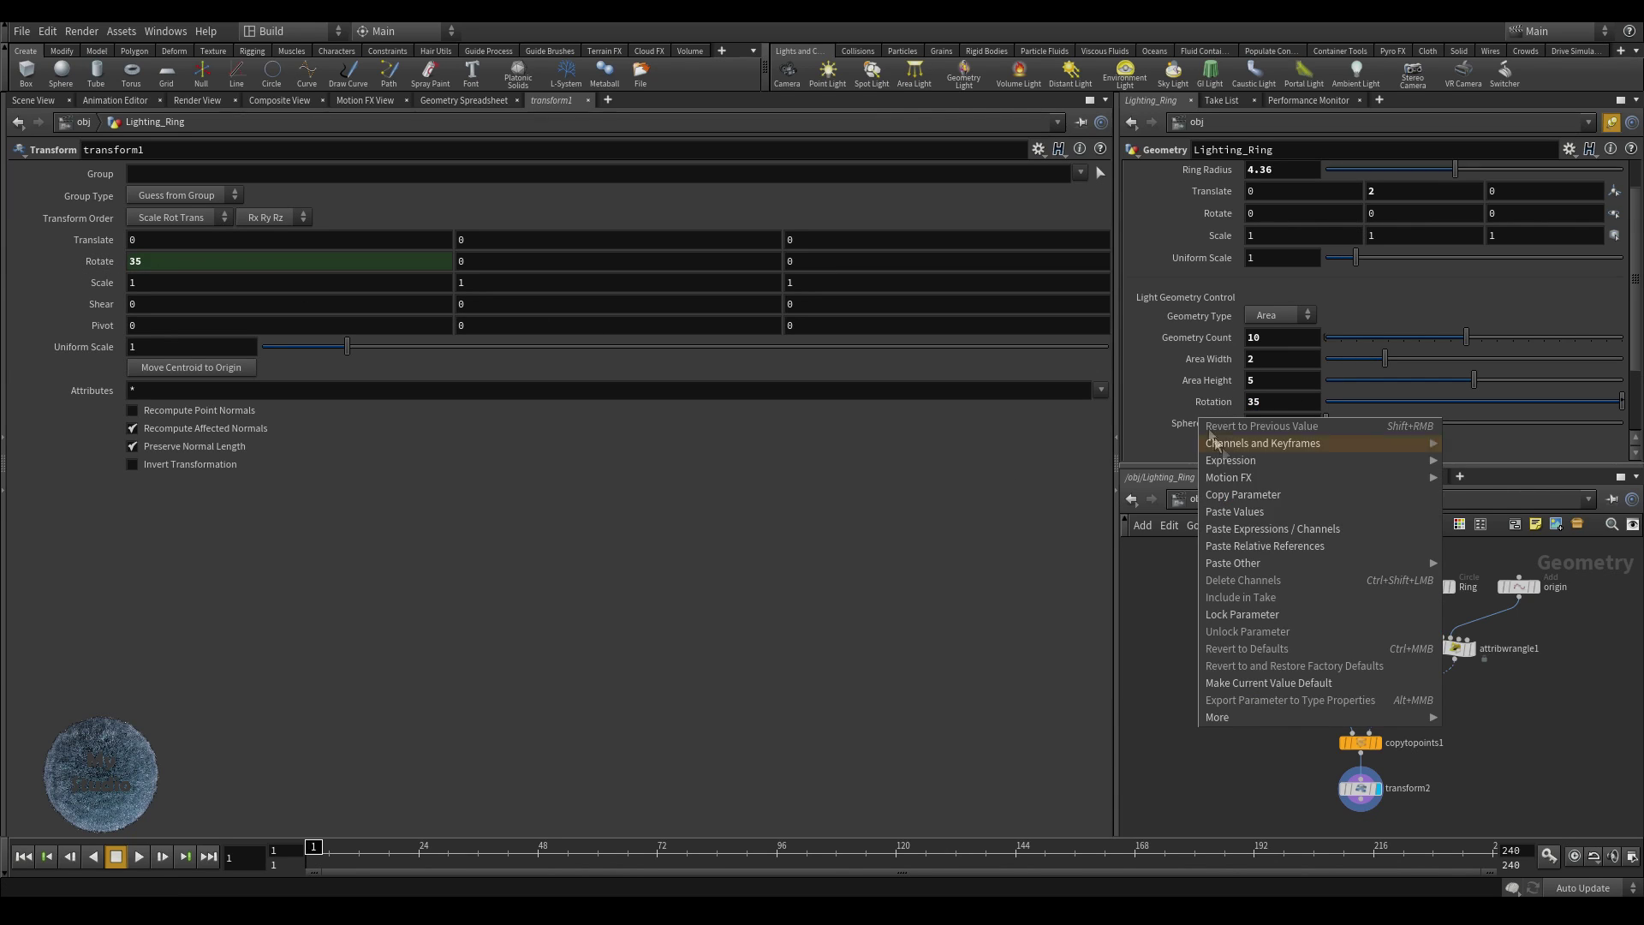
pyautogui.click(1251, 496)
# - Link sphere1's Uniform Scale to Sphere Radius and set Sphere Radius to 1
pyautogui.click(1342, 585)
pyautogui.doubleClick(161, 260)
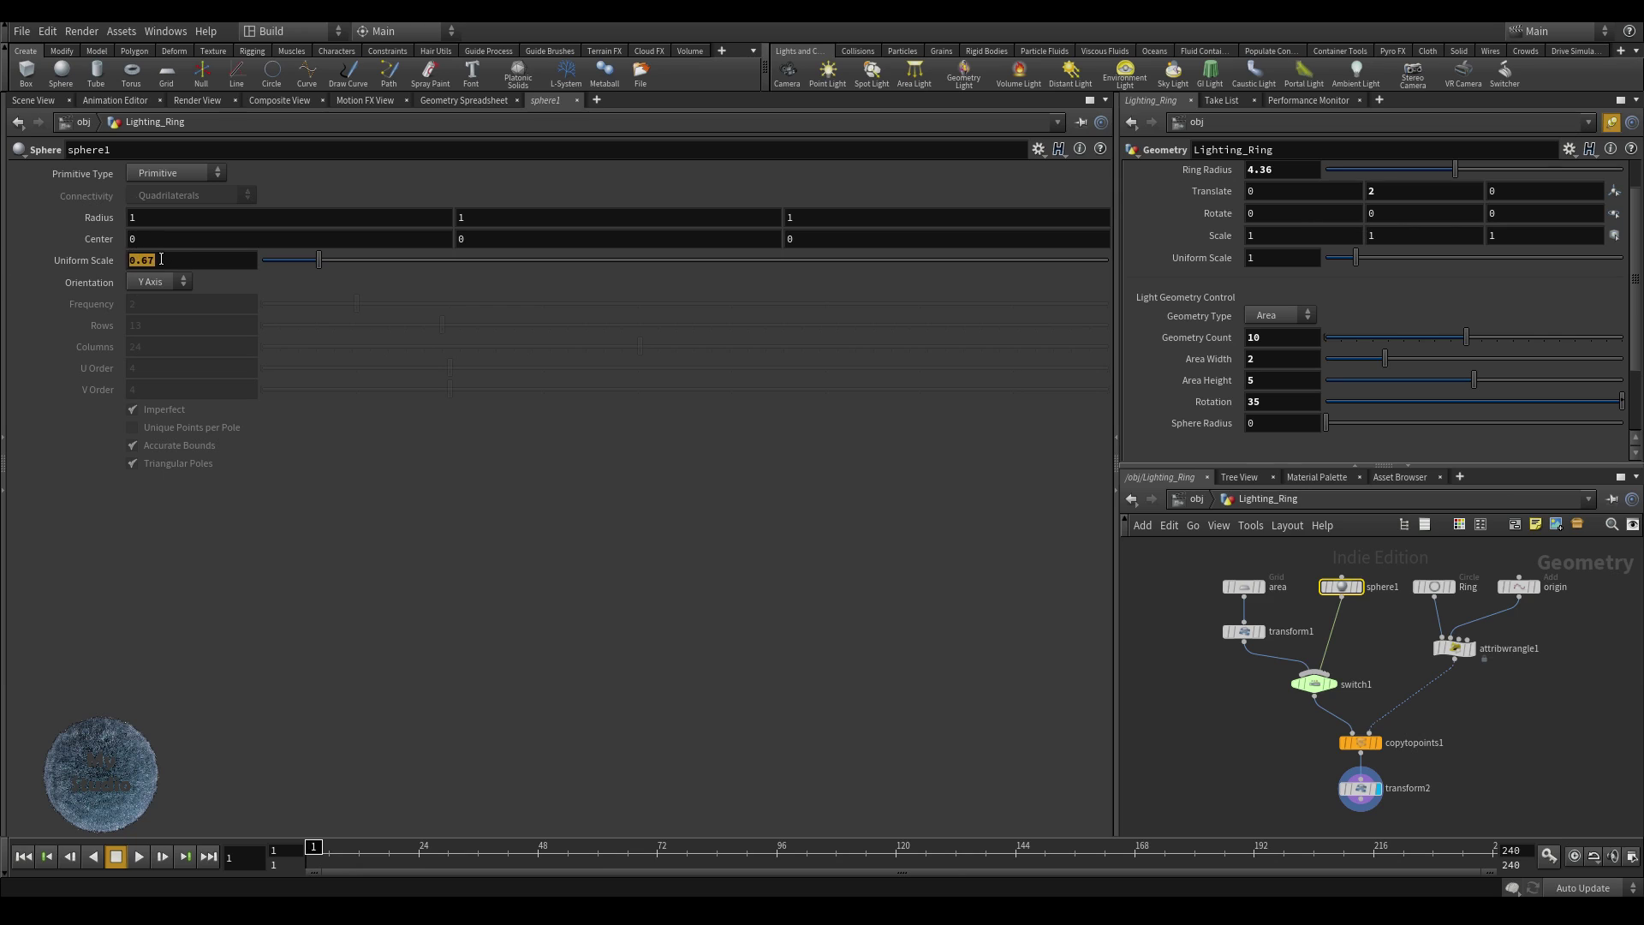
pyautogui.rightClick(78, 260)
pyautogui.click(172, 390)
pyautogui.moveTo(1312, 421); pyautogui.dragTo(1178, 432)
pyautogui.write('1')
pyautogui.press('Return')
# - Set Ring Radius to 8 and tilt the panels outward to a rotation of 36
pyautogui.click(36, 101)
pyautogui.scroll(-3, 805, 429)
pyautogui.moveTo(1291, 171); pyautogui.dragTo(1178, 176)
pyautogui.write('8')
pyautogui.press('Return')
pyautogui.moveTo(707, 454); pyautogui.dragTo(688, 391)
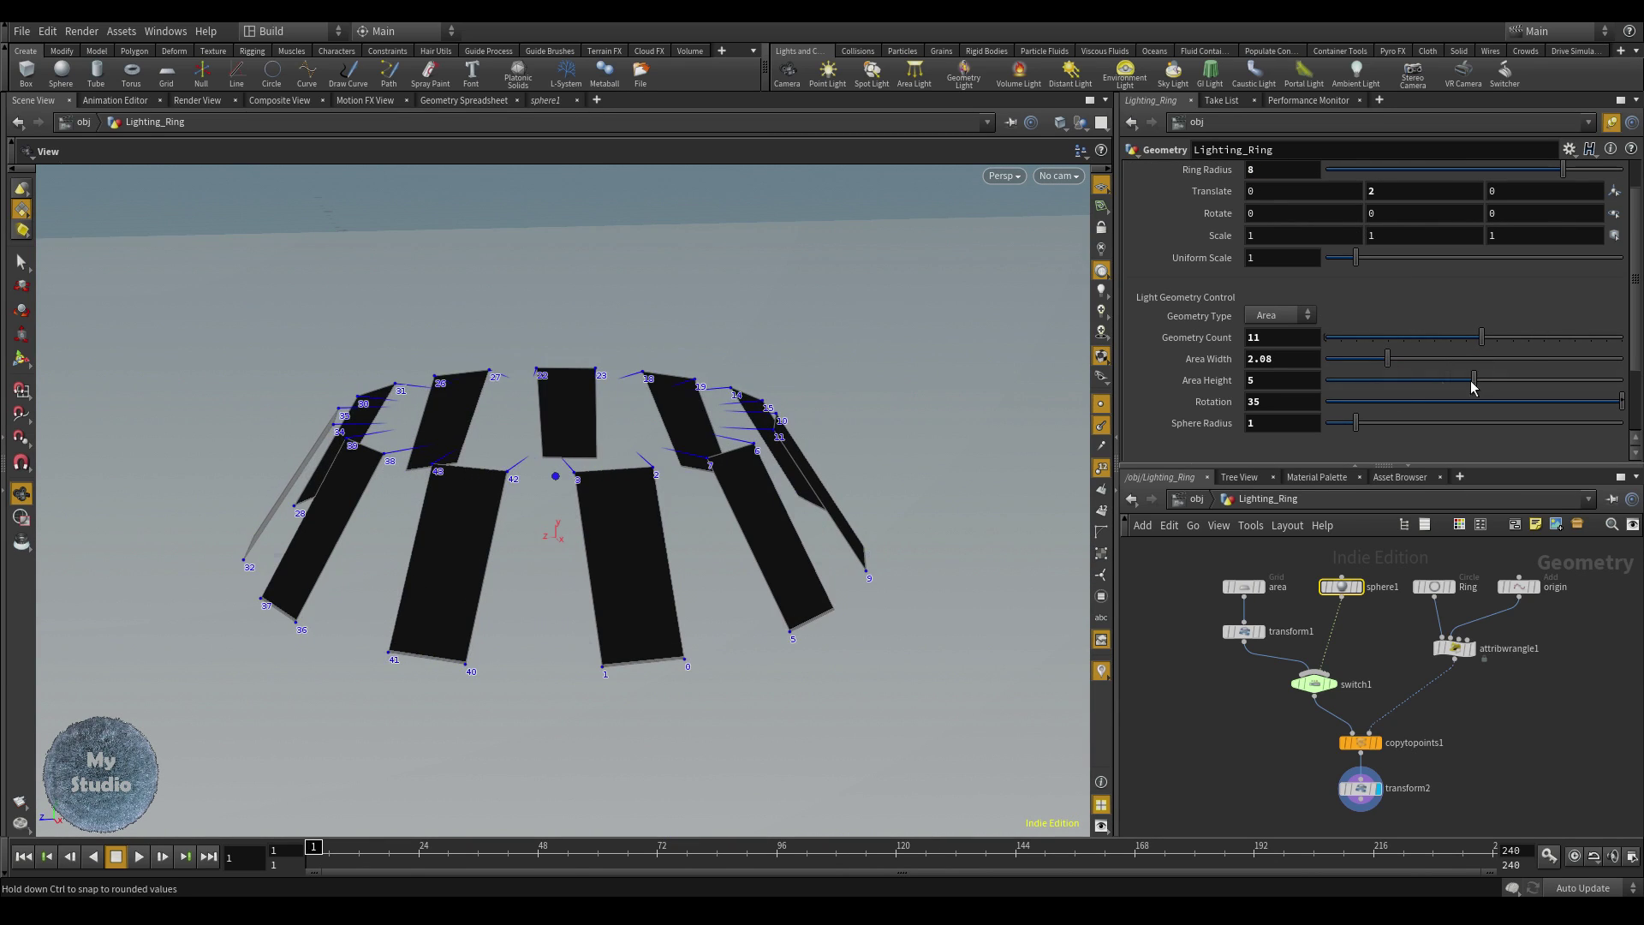
pyautogui.moveTo(1542, 401); pyautogui.dragTo(1469, 406)
pyautogui.moveTo(1282, 401); pyautogui.dragTo(1348, 426, button='middle')
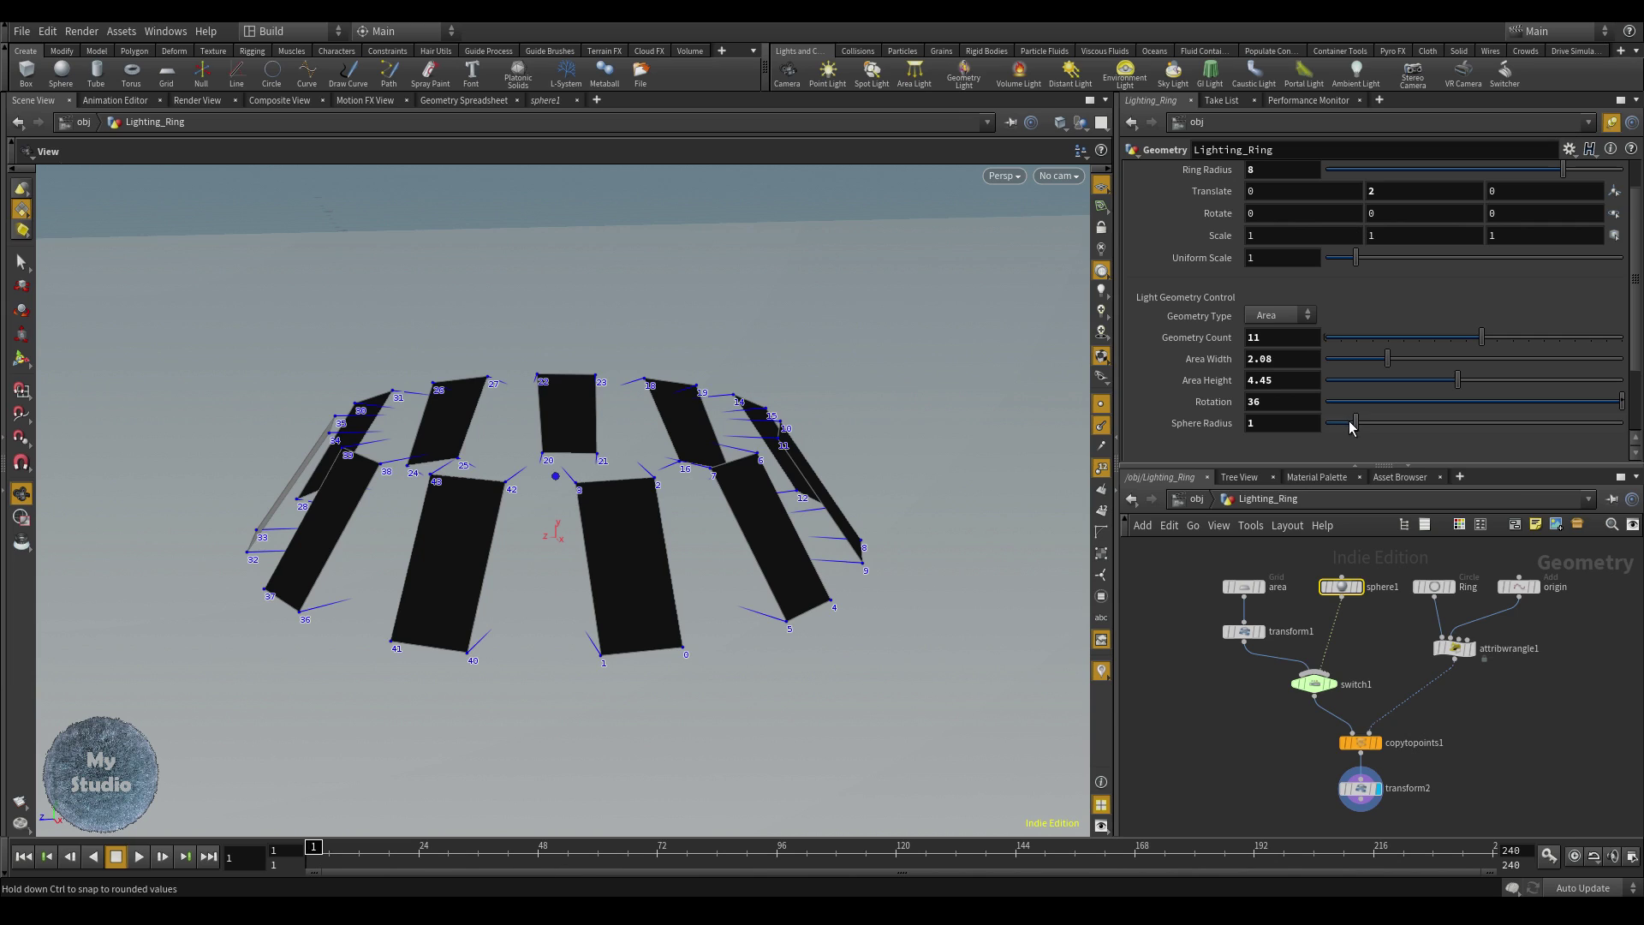
# - Switch the lights to spheres and open the asset's Edit Parameter Interface
pyautogui.click(1282, 316)
pyautogui.click(1276, 337)
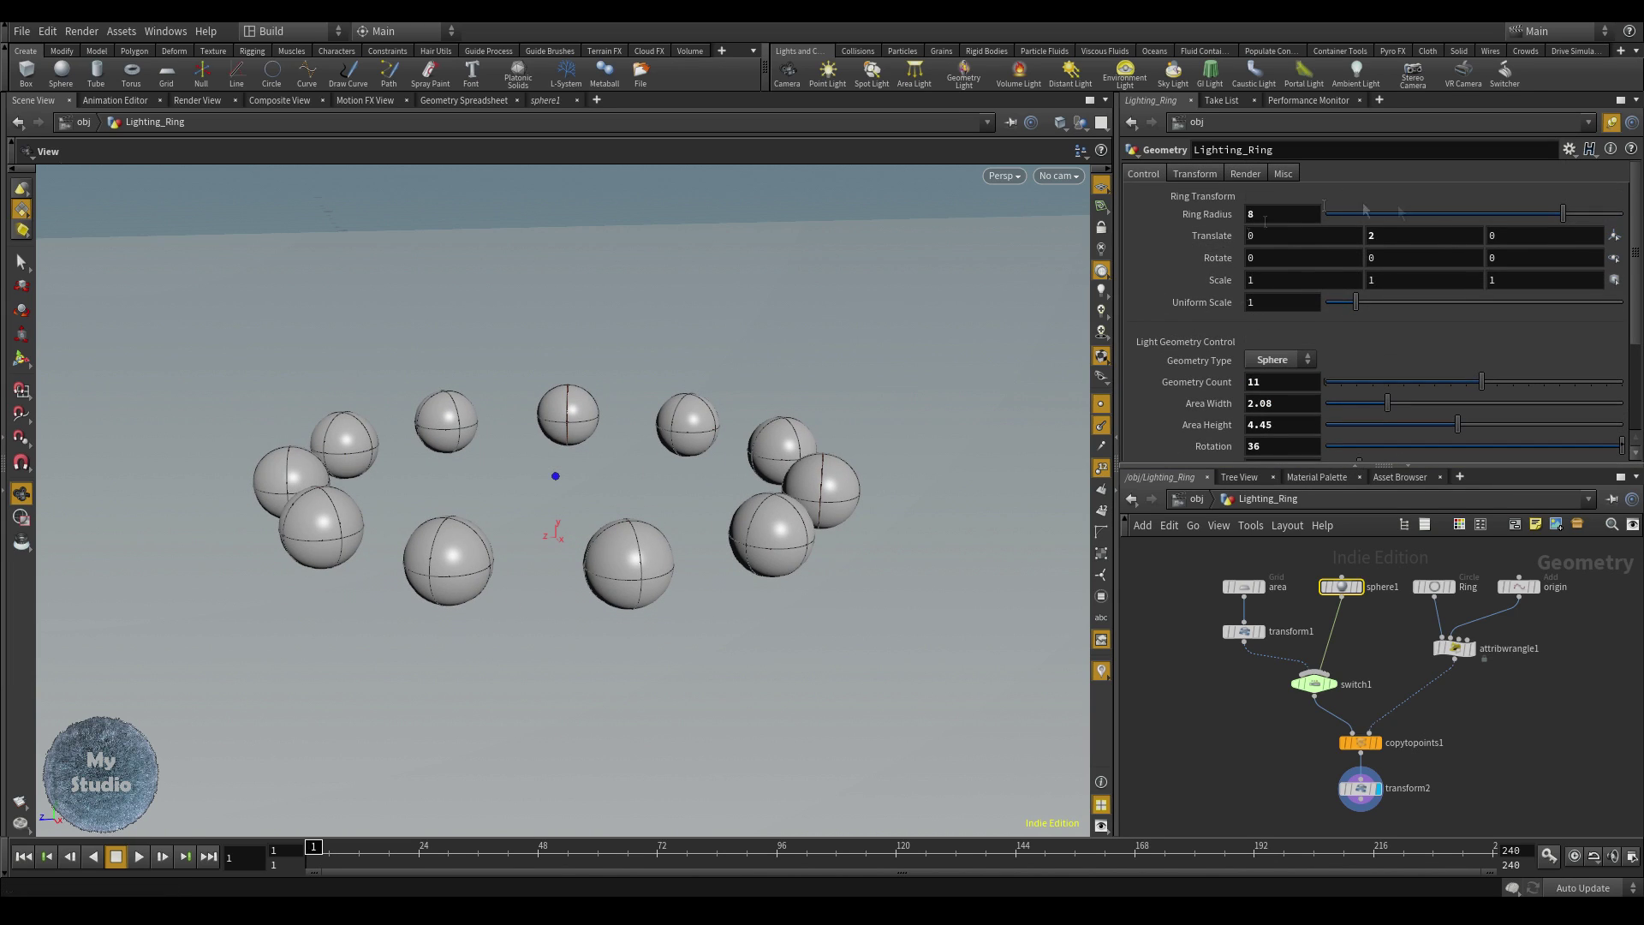
pyautogui.rightClick(1208, 336)
pyautogui.click(1307, 295)
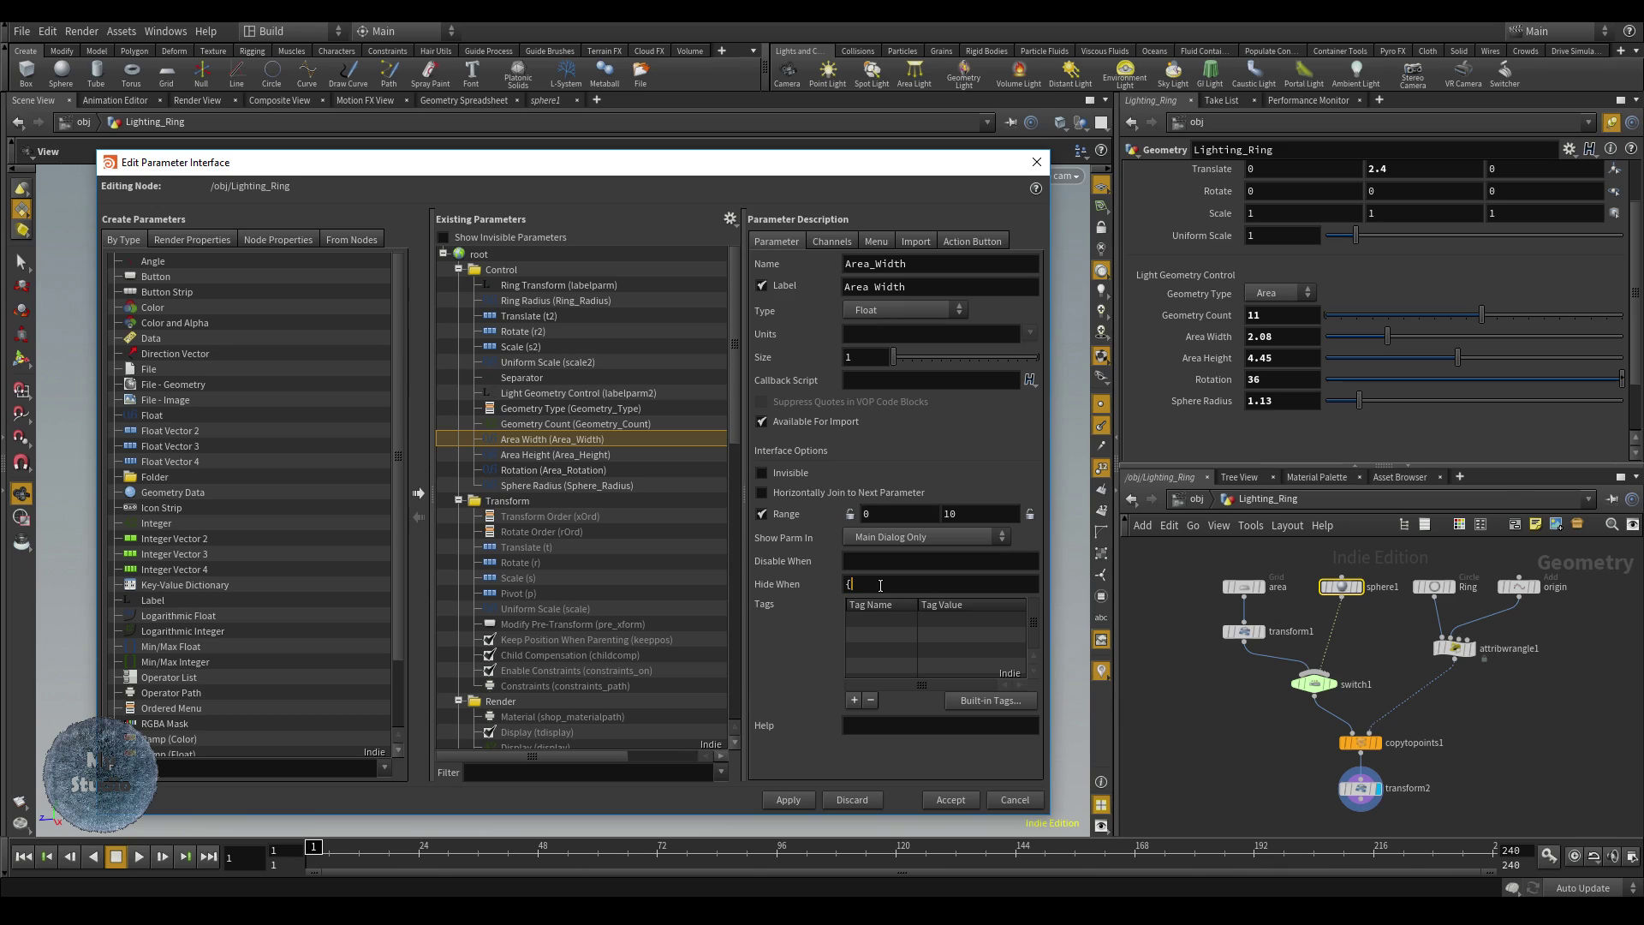
# - Give Area Width the Hide When condition { Geometry_Type == 1 } and apply it
pyautogui.click(576, 410)
pyautogui.doubleClick(888, 263)
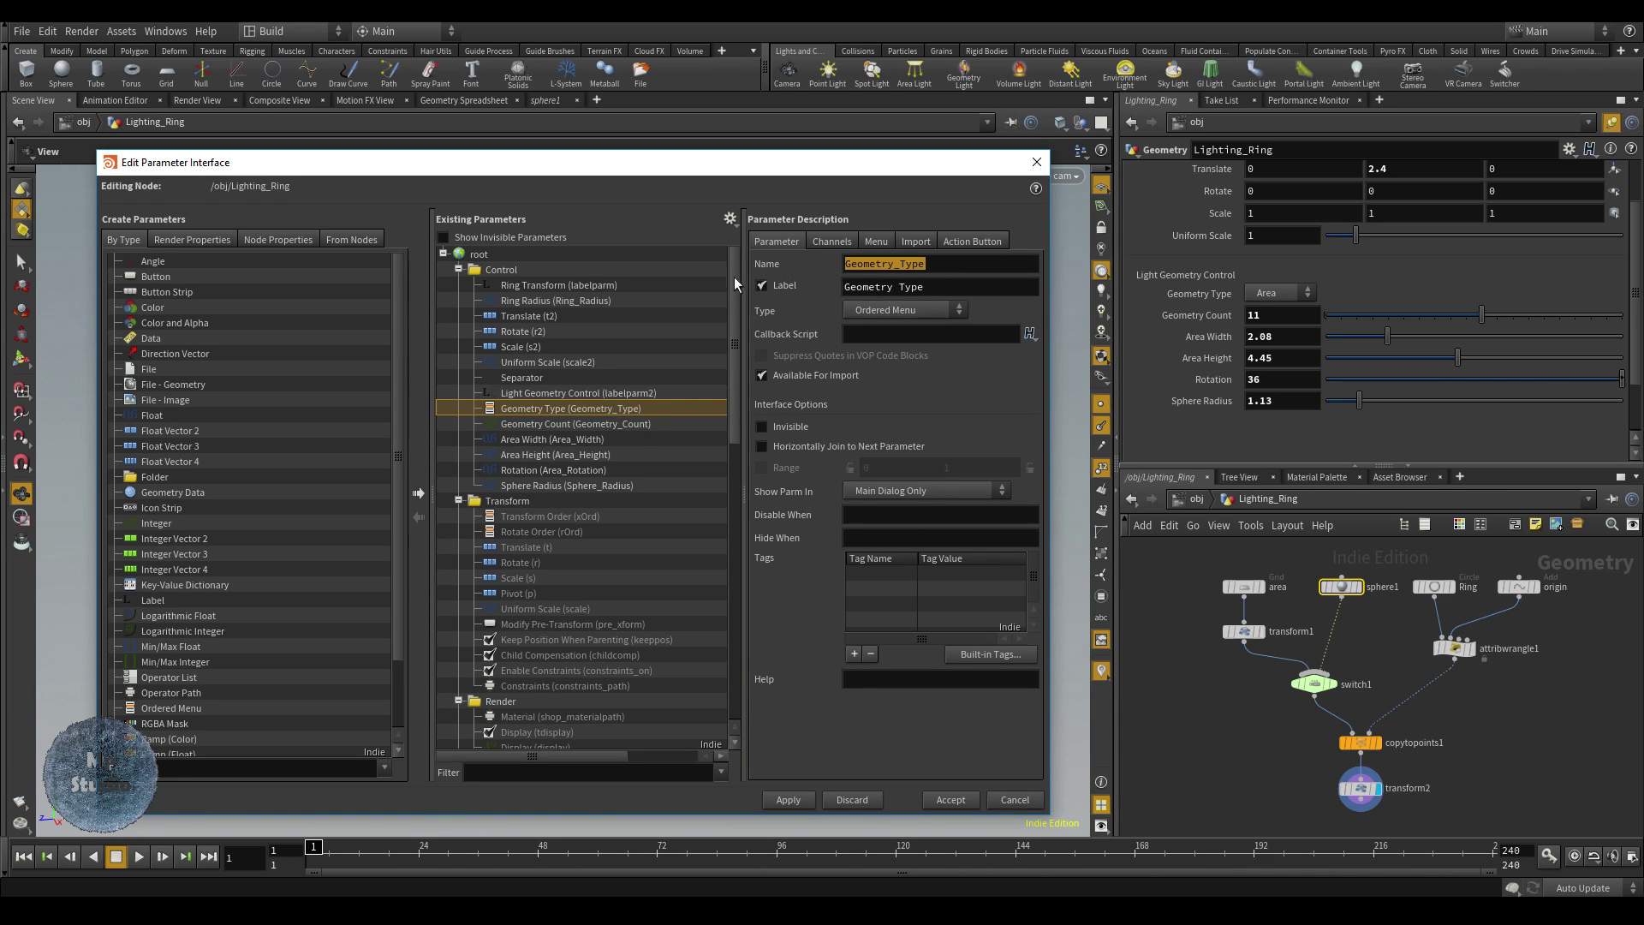
pyautogui.click(548, 440)
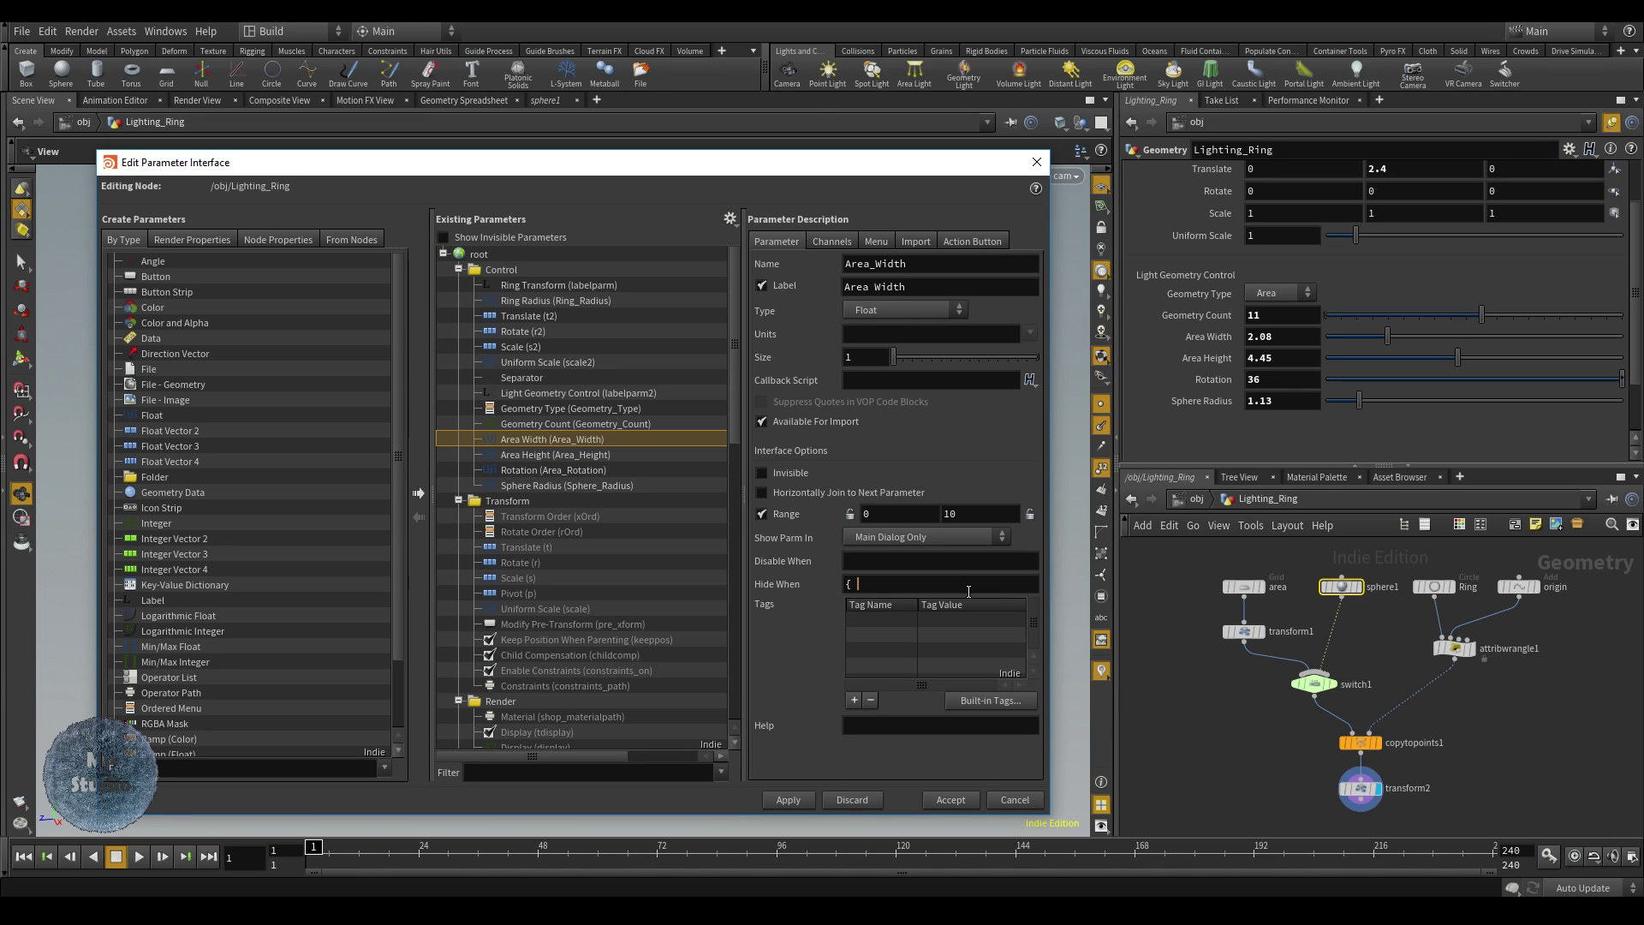
pyautogui.write('Geometry_Type')
pyautogui.click(545, 409)
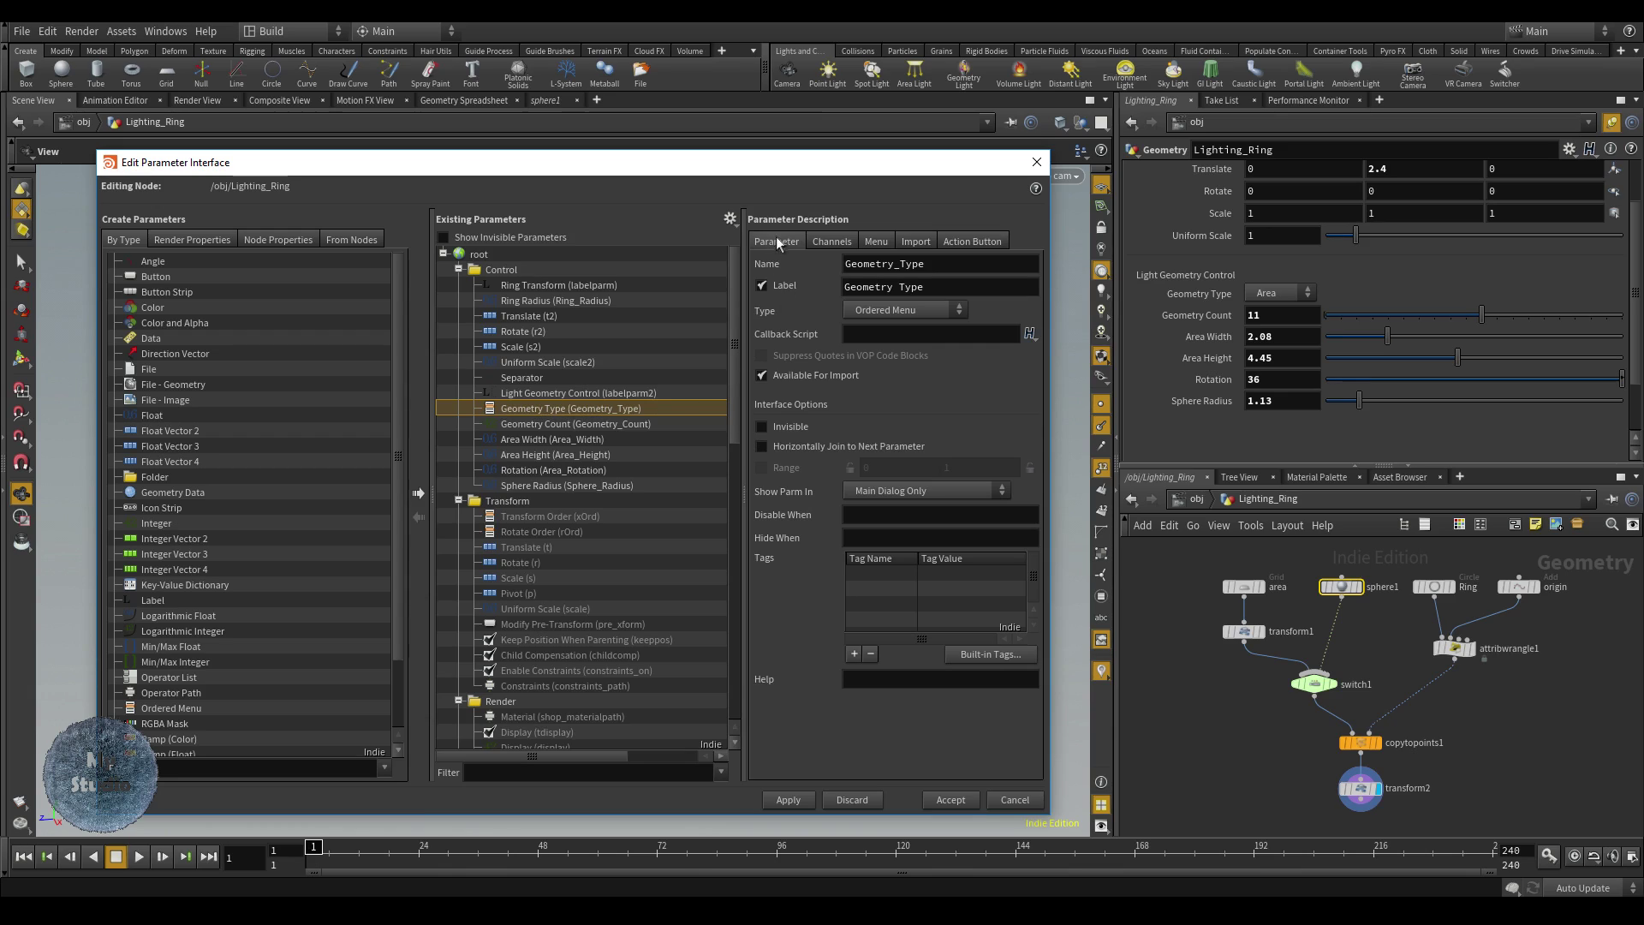
pyautogui.click(875, 243)
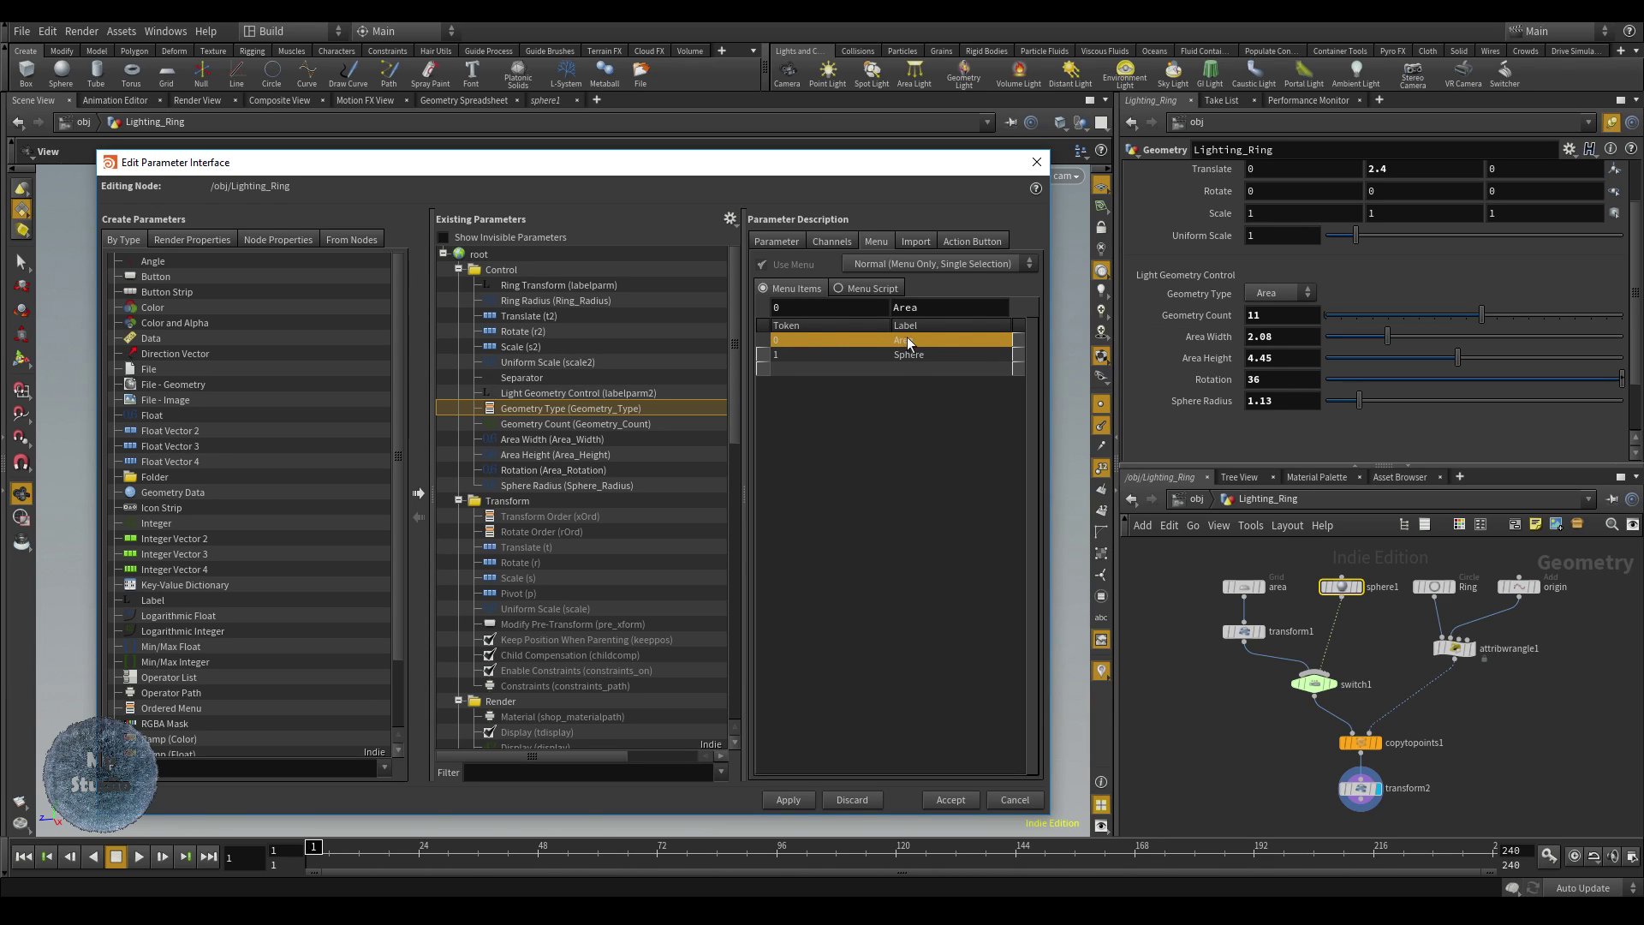
pyautogui.click(527, 424)
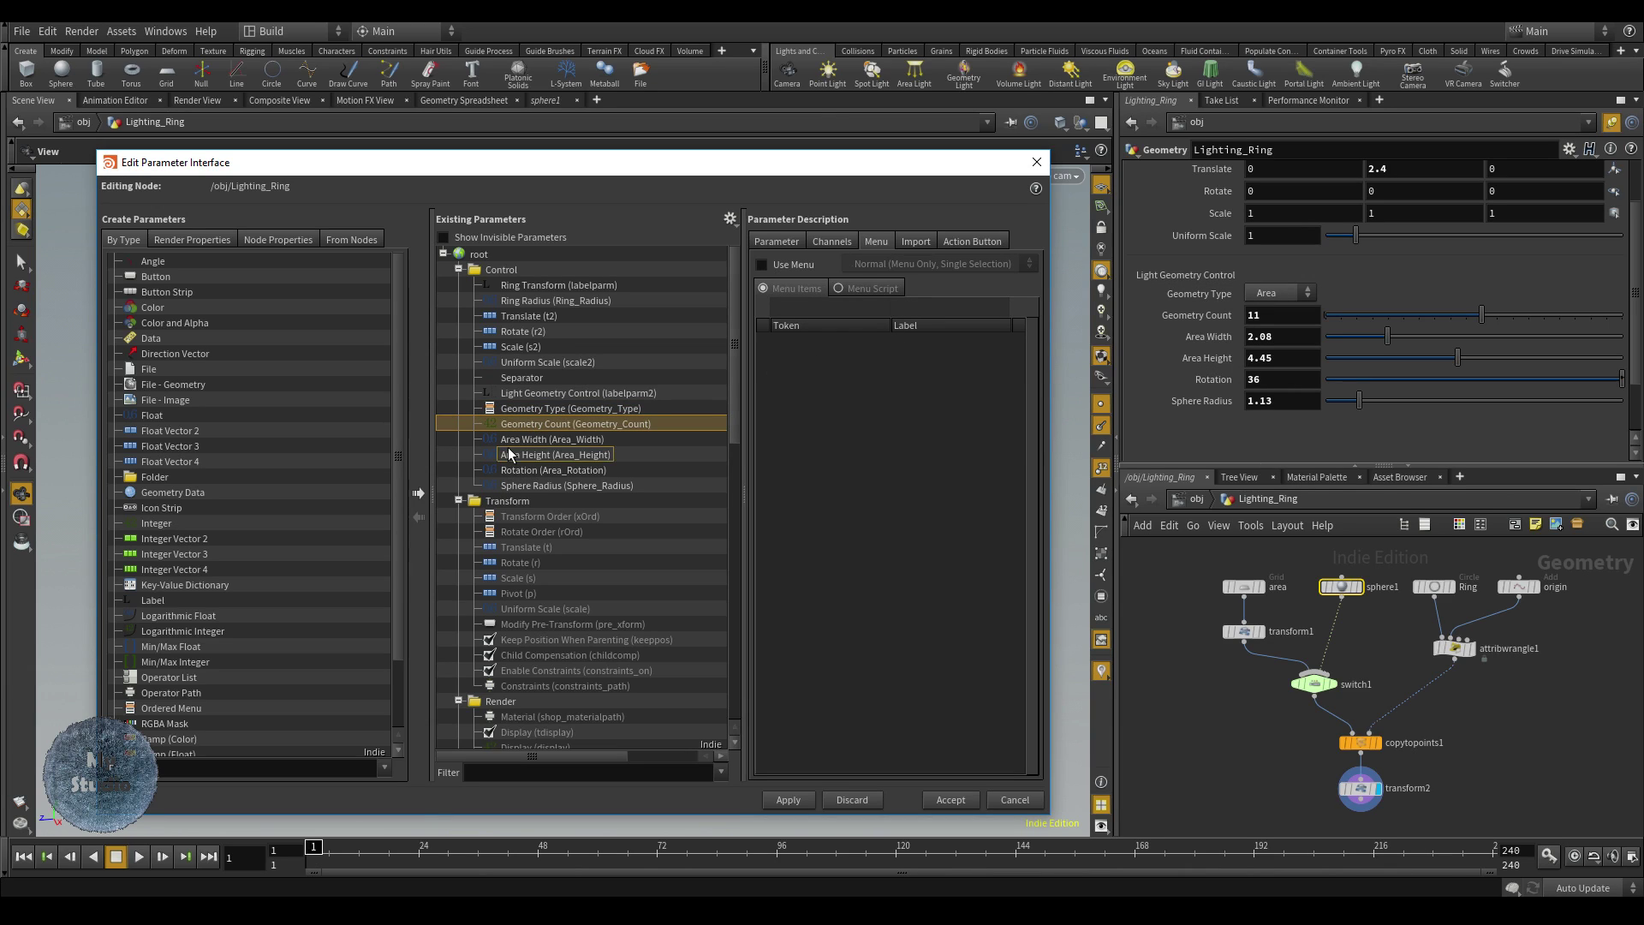
pyautogui.click(516, 440)
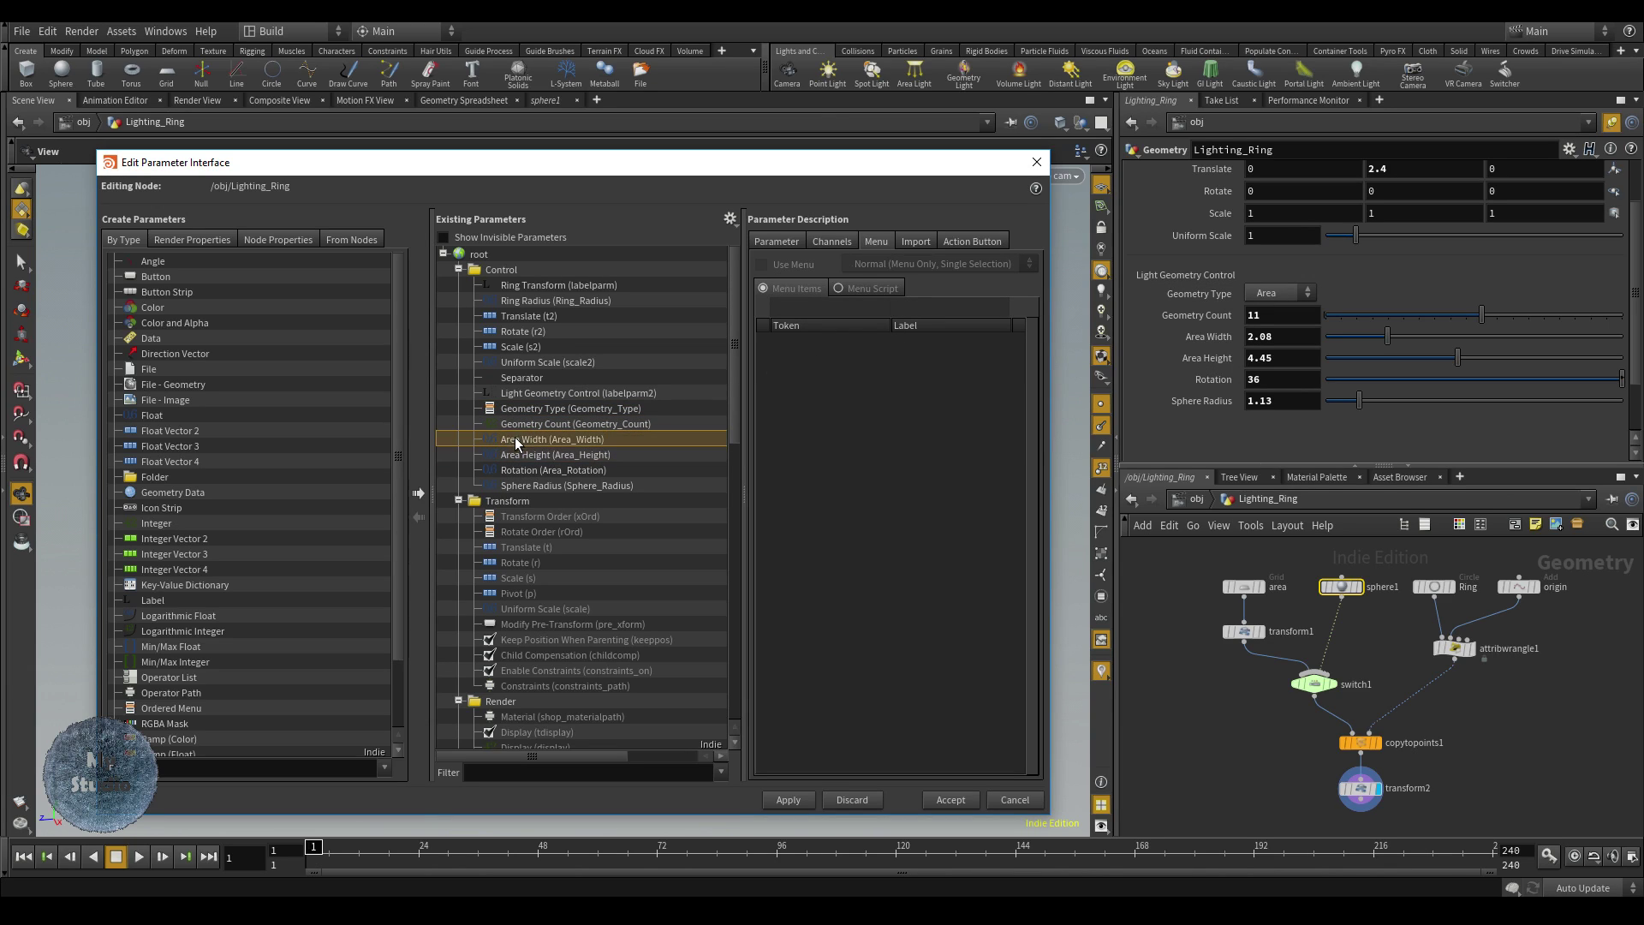
pyautogui.click(769, 244)
pyautogui.click(997, 587)
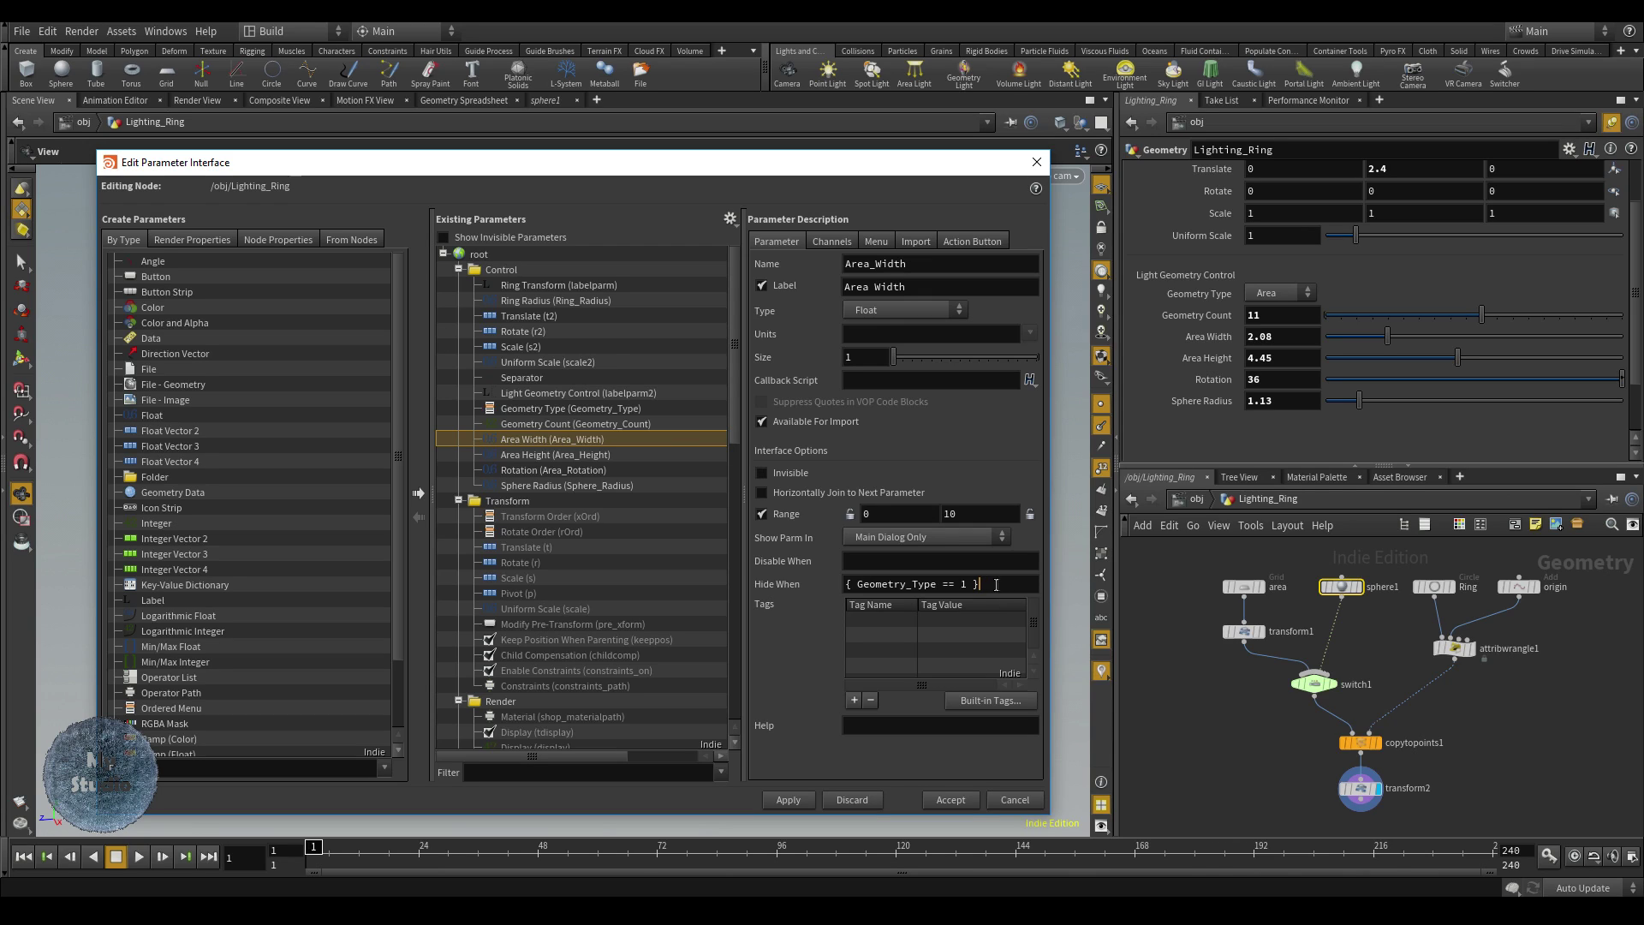
pyautogui.moveTo(998, 585); pyautogui.dragTo(842, 586)
pyautogui.click(788, 799)
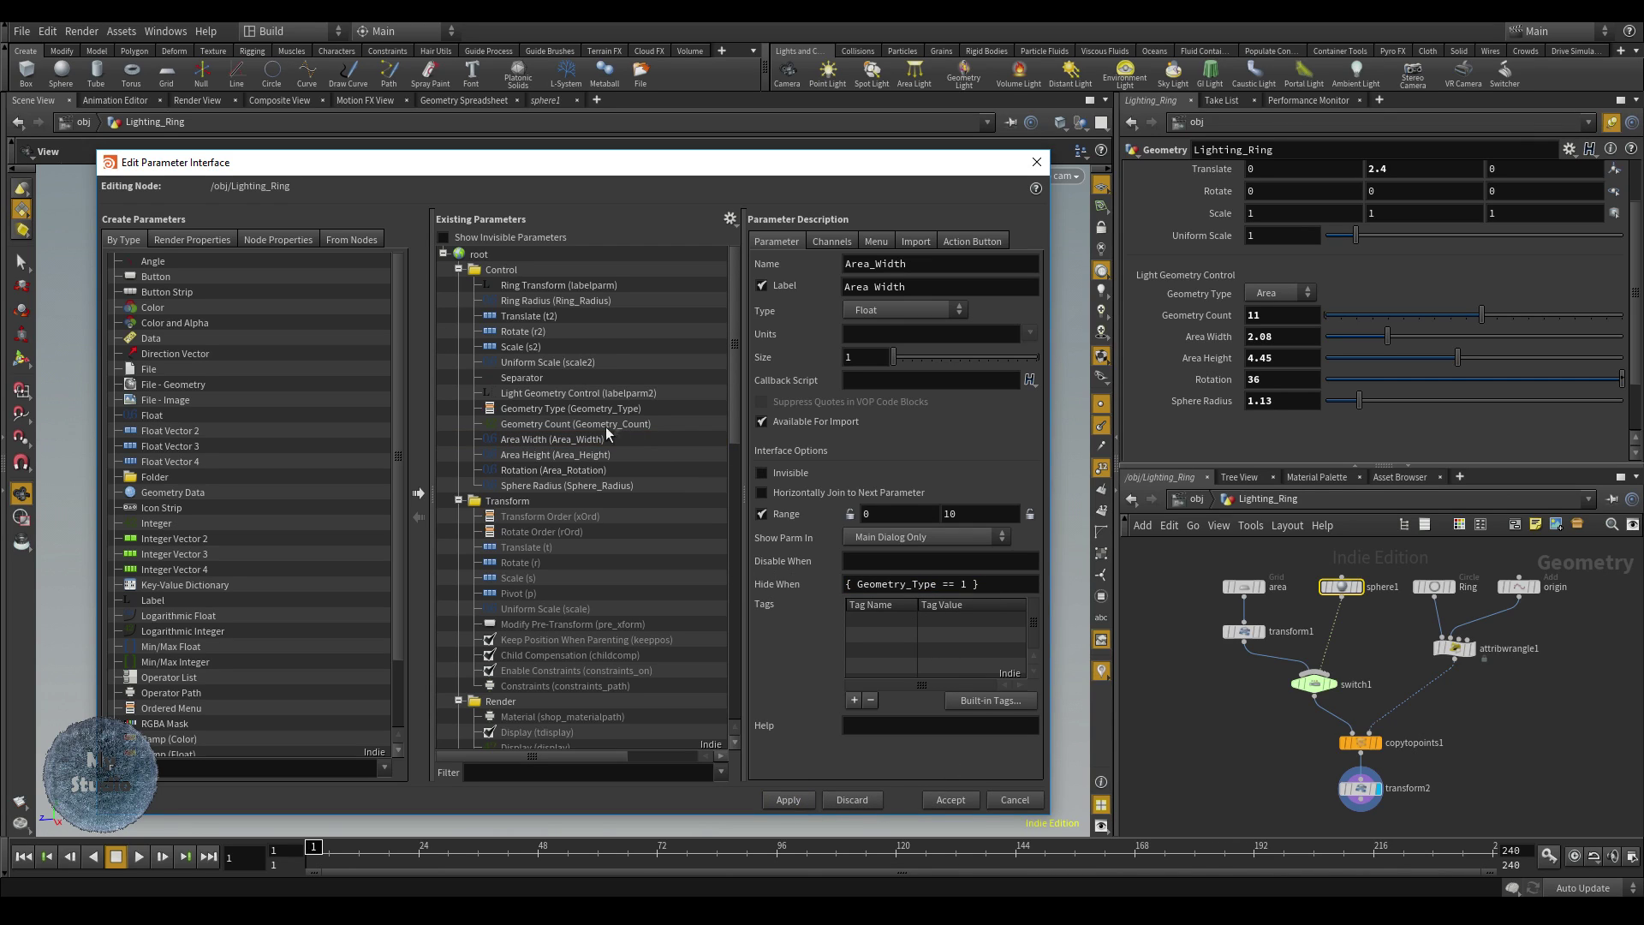
# - Hide Area Height and Rotation under Sphere, hide Sphere Radius with { Geometry_Type == 0 }, and accept
pyautogui.click(626, 454)
pyautogui.click(789, 799)
pyautogui.click(560, 470)
pyautogui.hotkey('ctrl', 'v')
pyautogui.click(794, 801)
pyautogui.click(573, 486)
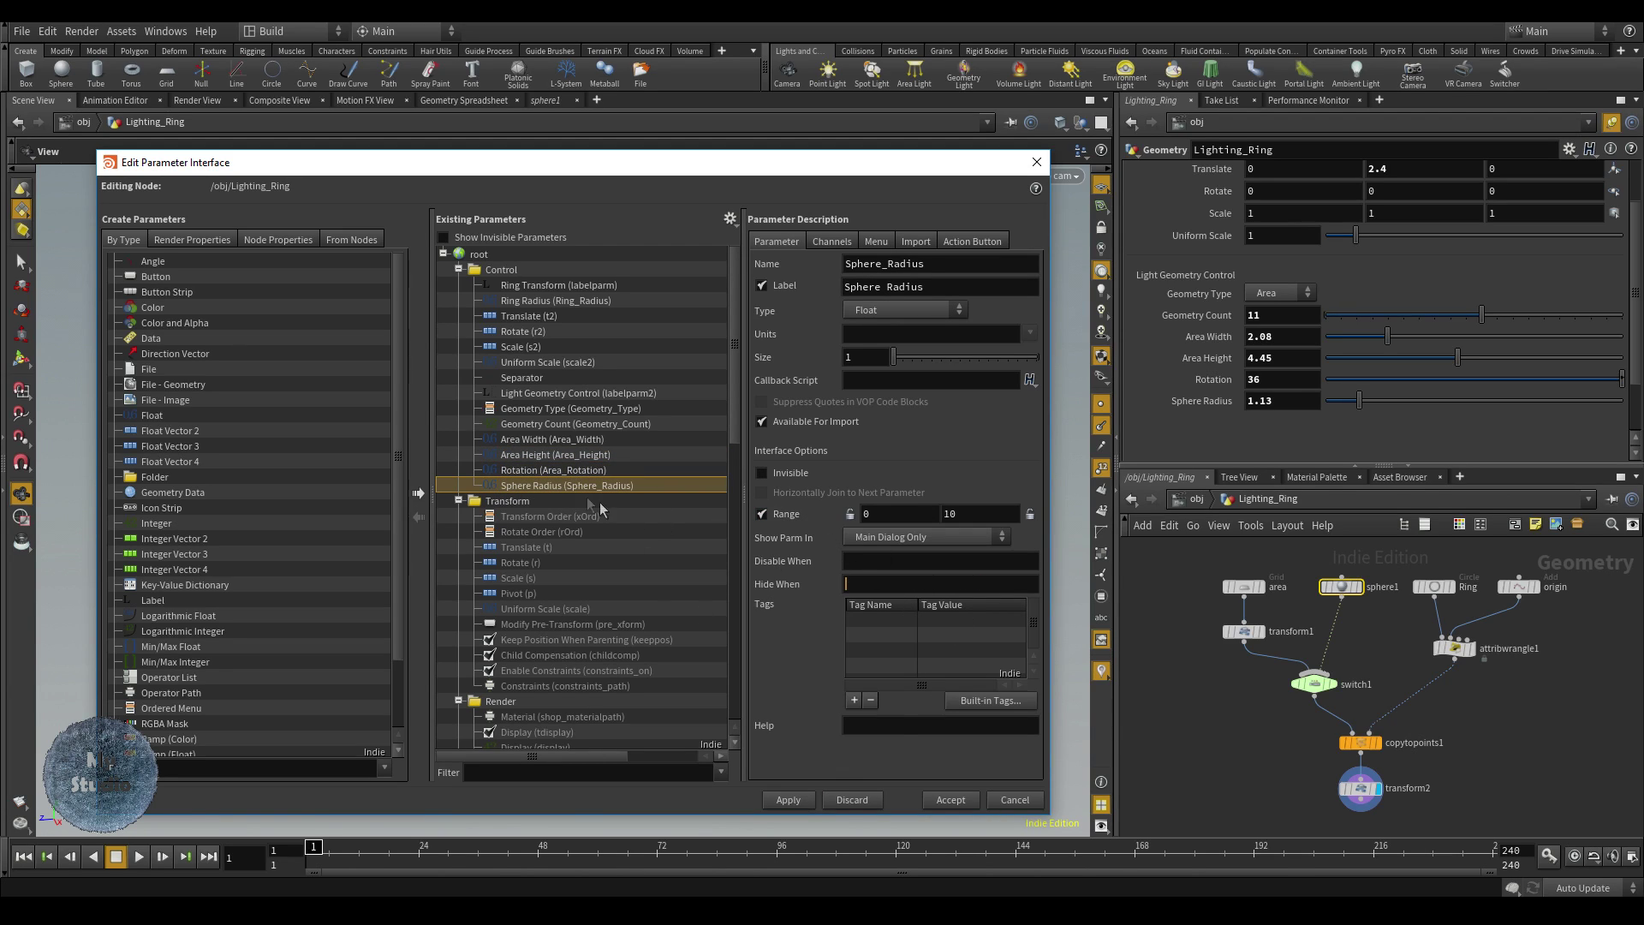
pyautogui.hotkey('ctrl', 'v')
pyautogui.click(789, 800)
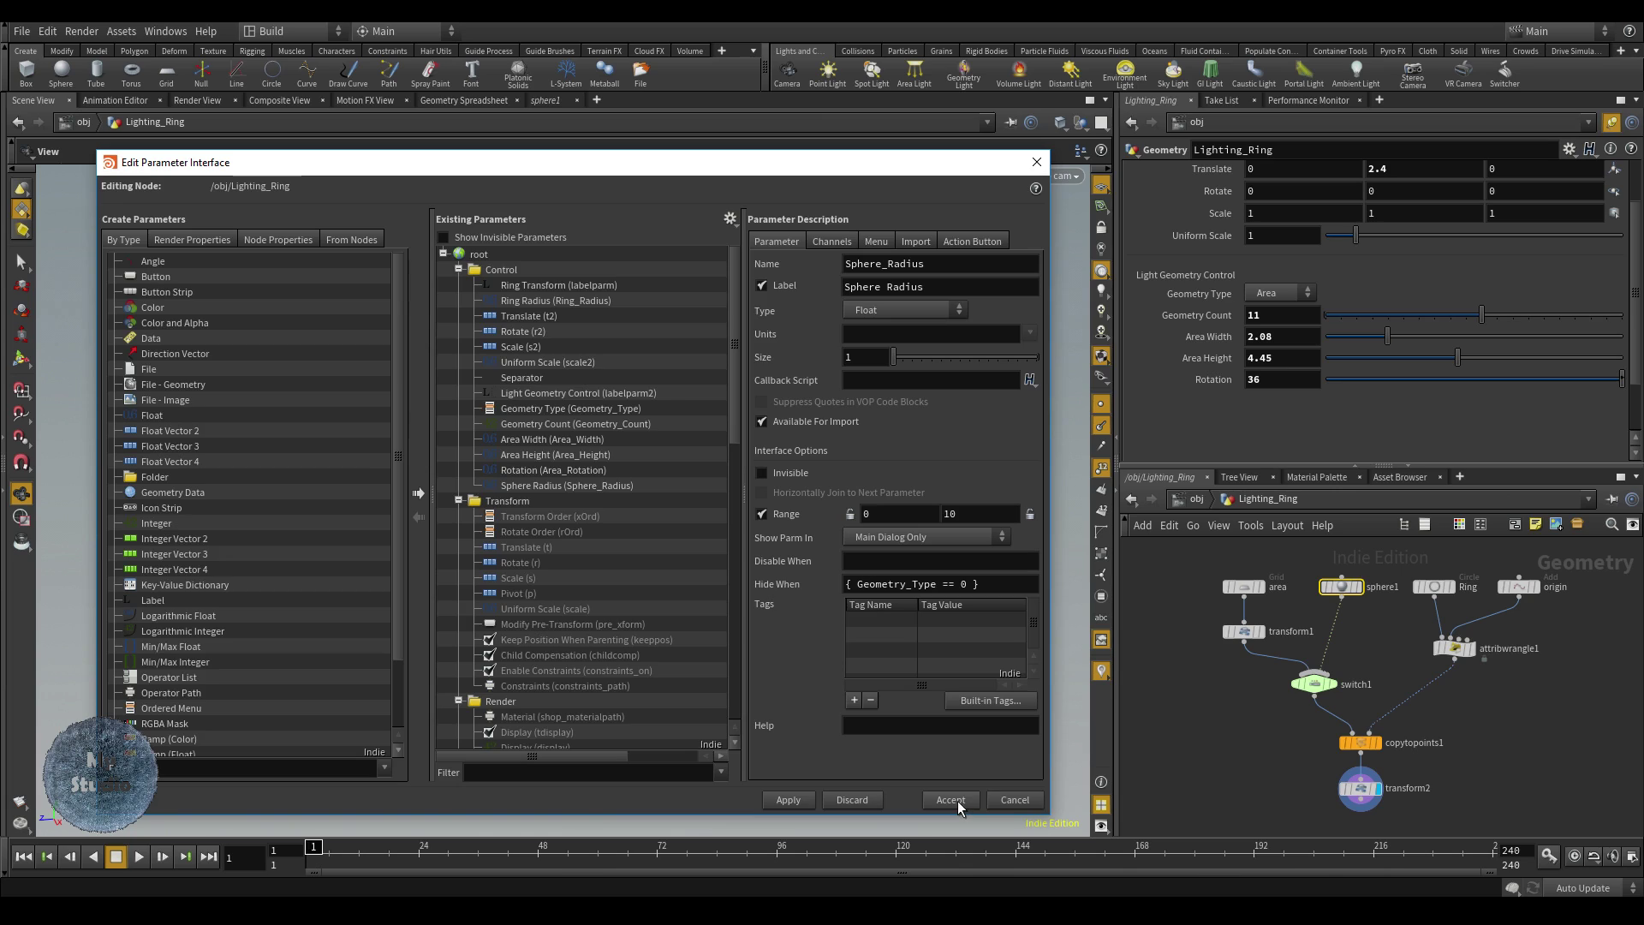
pyautogui.click(950, 800)
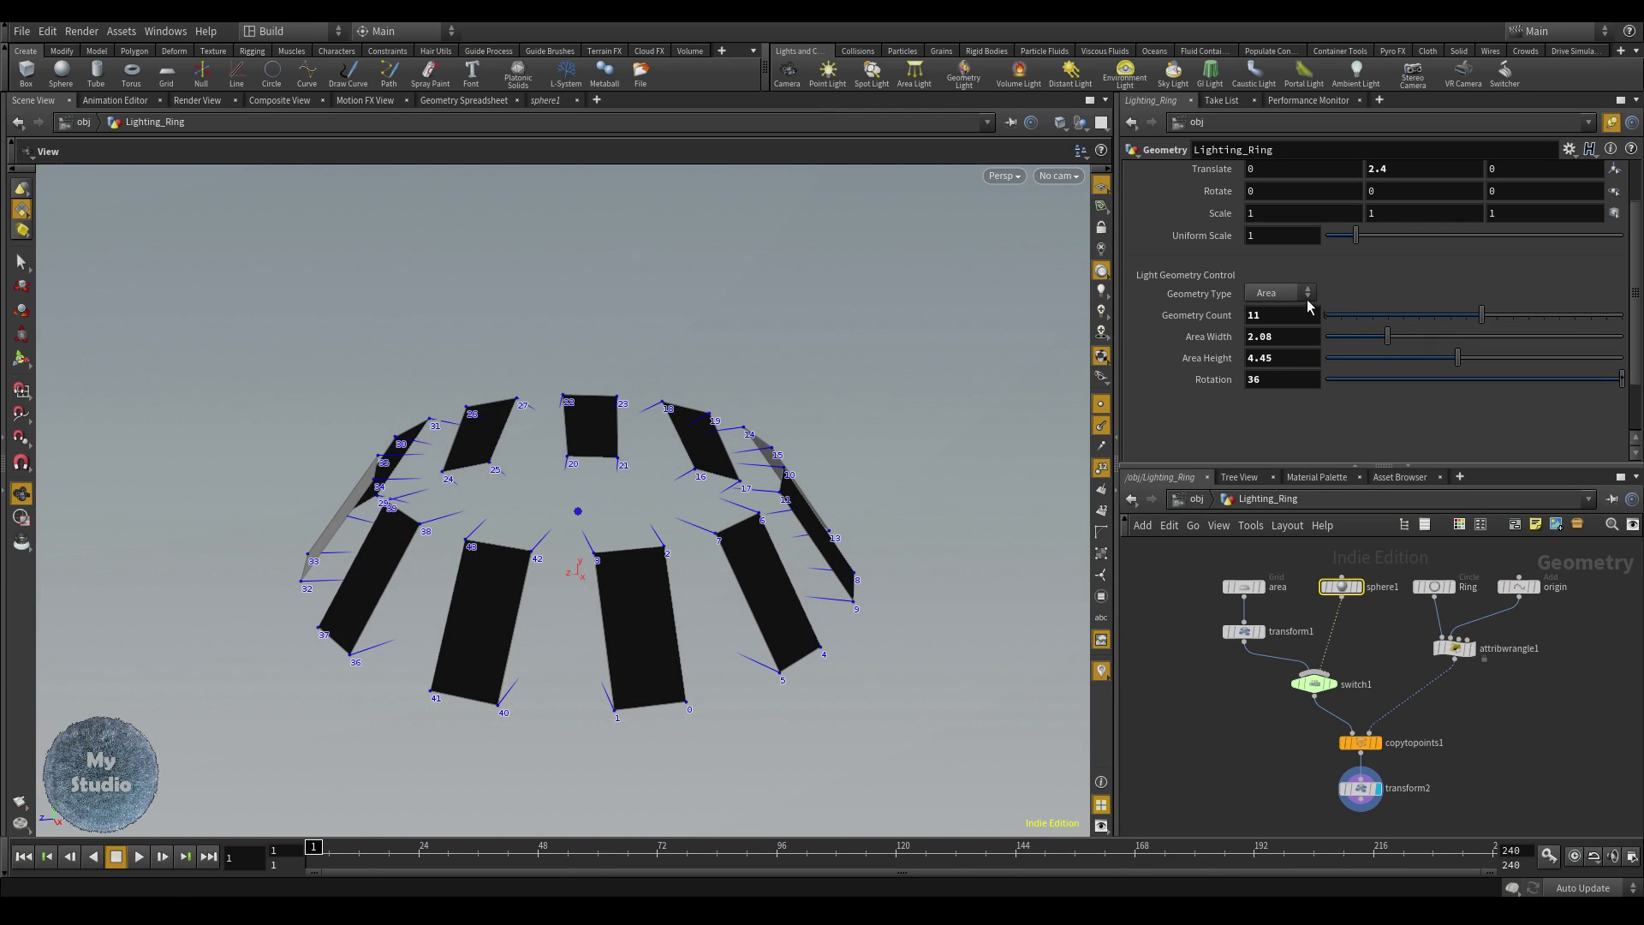
# - Enlarge and tilt the area panels, then switch to 13 enlarged spheres
pyautogui.moveTo(1388, 335); pyautogui.dragTo(1623, 379)
pyautogui.moveTo(1272, 380); pyautogui.dragTo(1283, 336, button='middle')
pyautogui.click(1277, 293)
pyautogui.click(1273, 315)
pyautogui.moveTo(1486, 315)
pyautogui.mouseDown()
pyautogui.moveTo(1548, 315)
pyautogui.moveTo(1510, 315)
pyautogui.mouseUp()
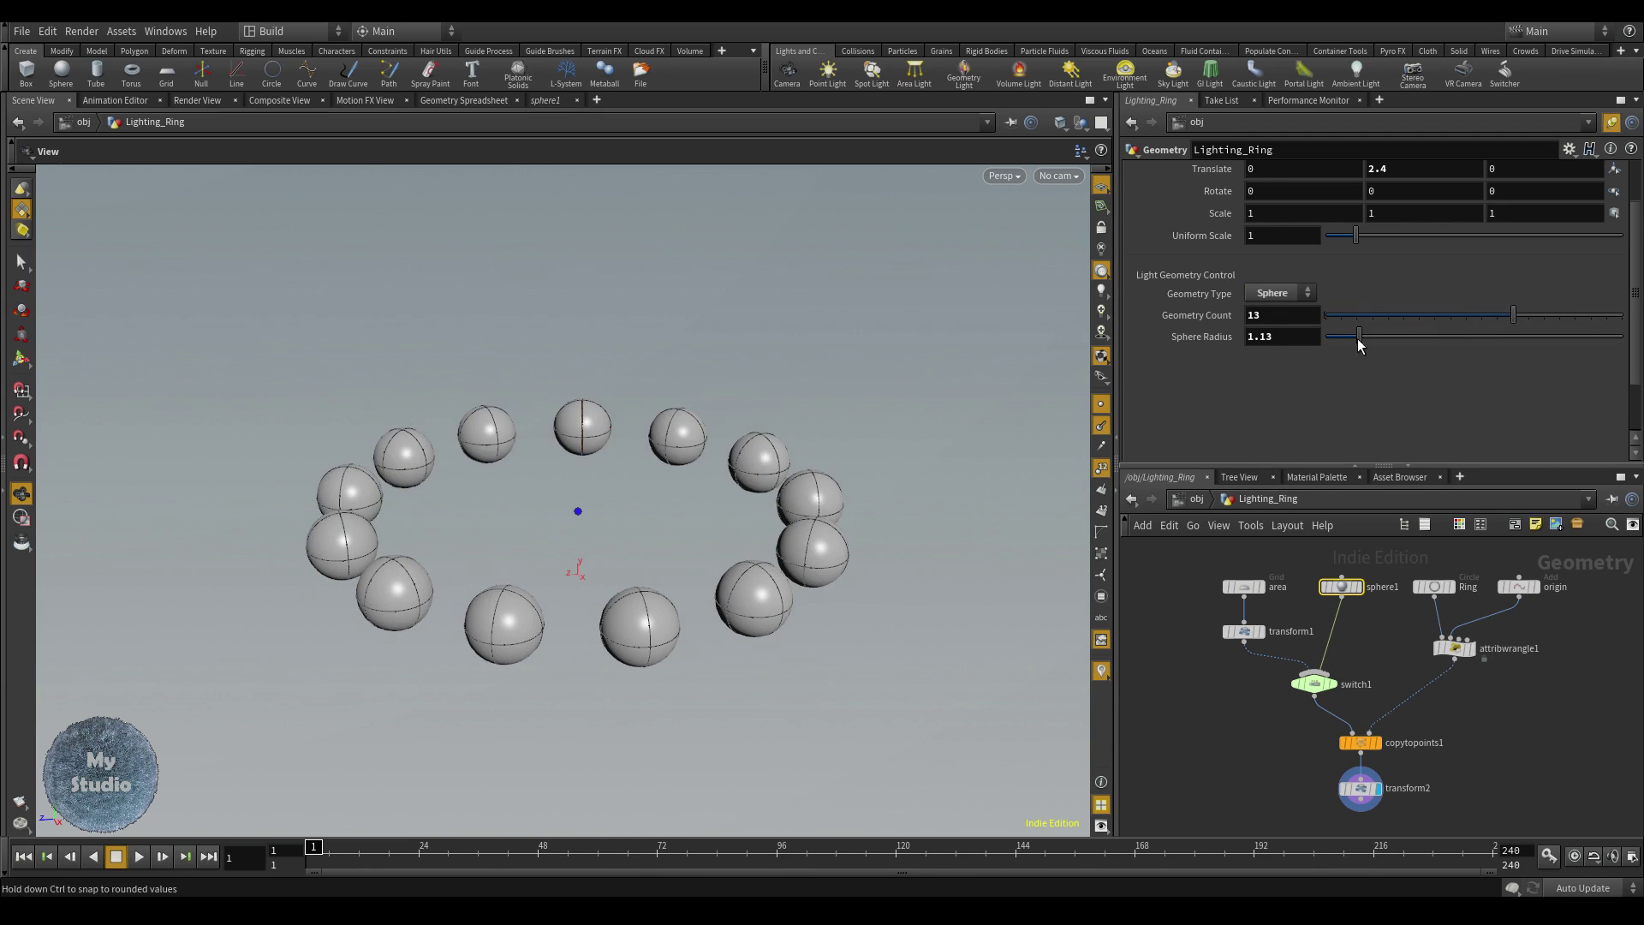
pyautogui.moveTo(1360, 345); pyautogui.dragTo(1468, 343)
# - Show the interactive render and switch back to eight area panels
pyautogui.click(199, 100)
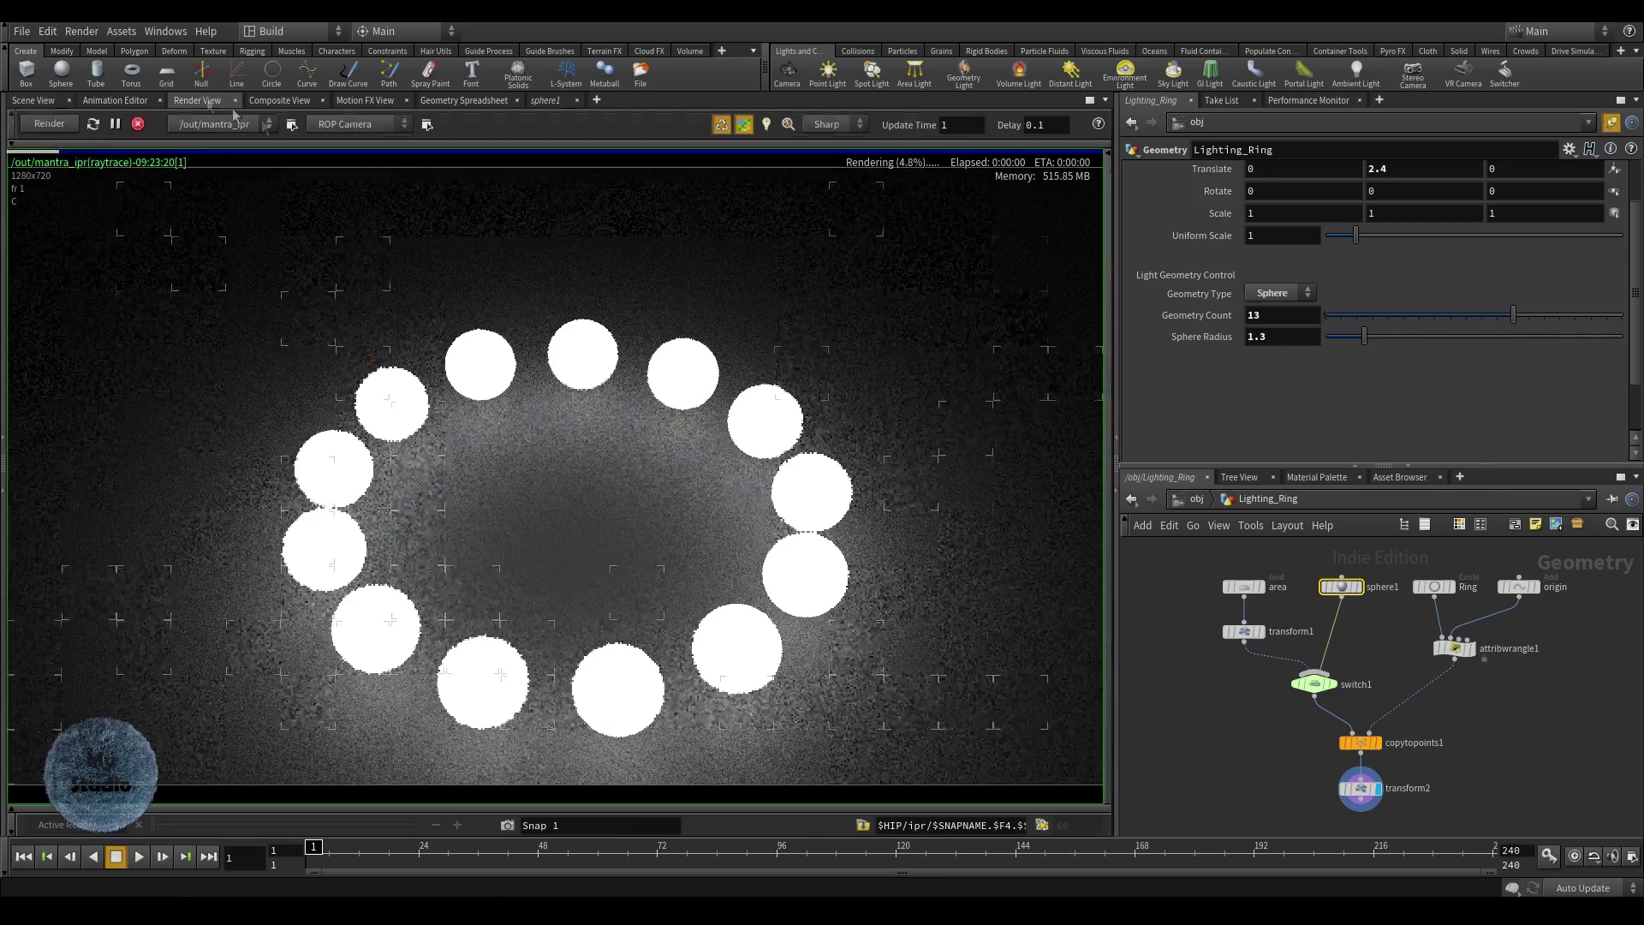
pyautogui.click(1298, 294)
pyautogui.click(1267, 310)
pyautogui.moveTo(1513, 315); pyautogui.dragTo(1435, 359)
# - Set Rotation to 45 and try panel counts of 4 and 3 with Area Width 15
pyautogui.doubleClick(1254, 381)
pyautogui.write('45')
pyautogui.press('Return')
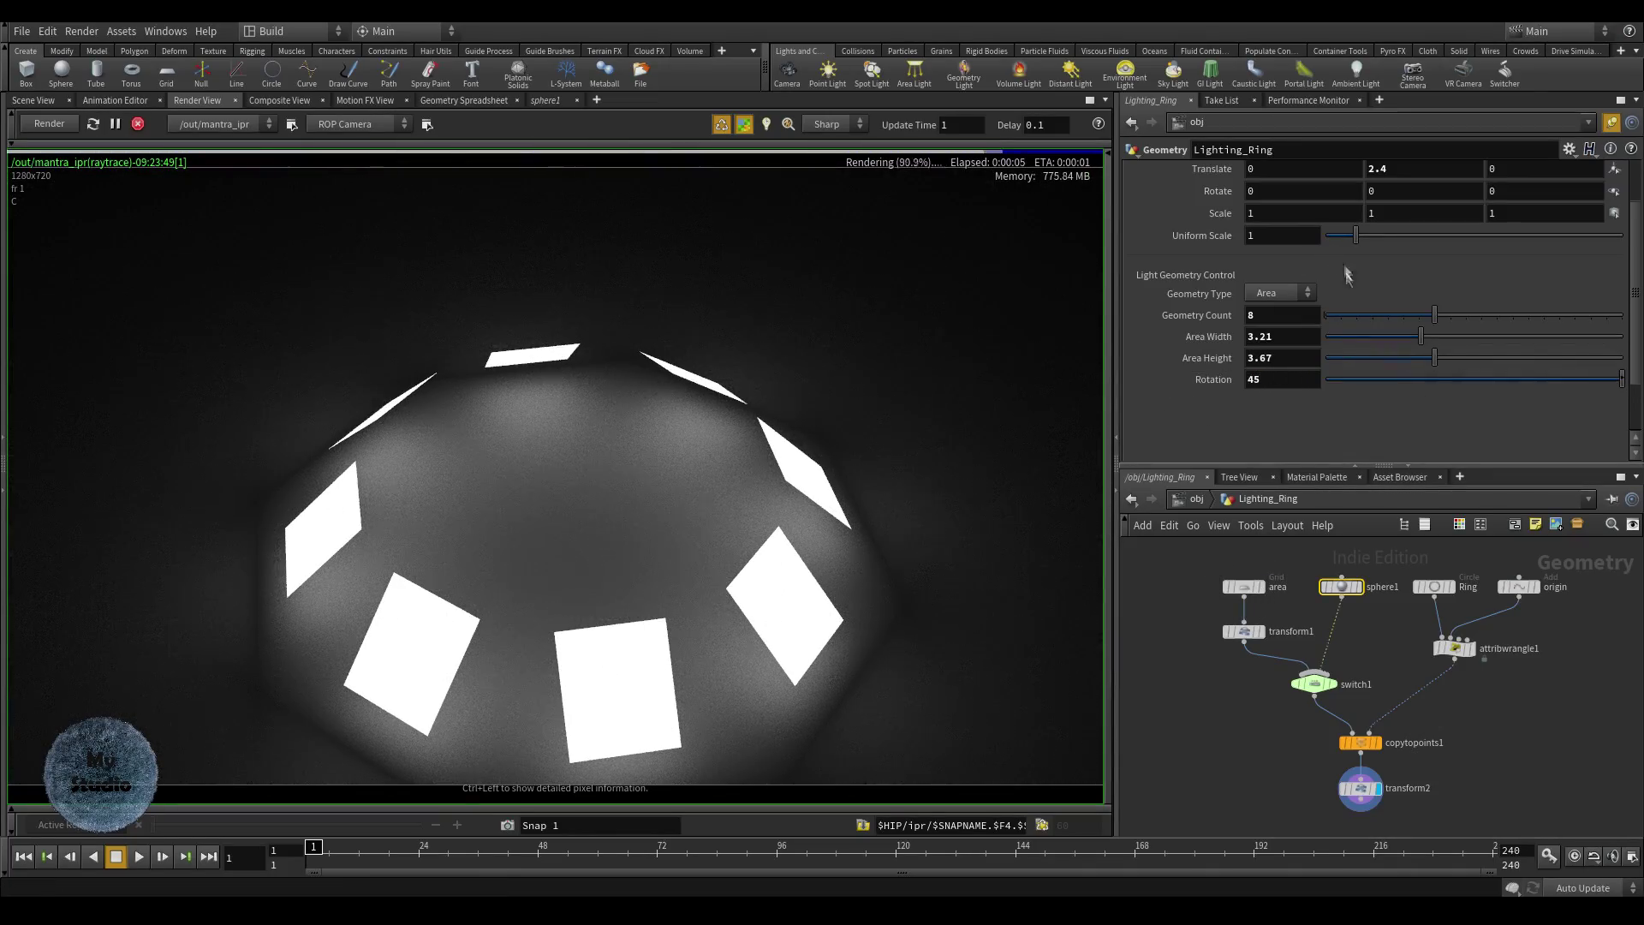
pyautogui.scroll(1, 1332, 253)
pyautogui.click(1359, 360)
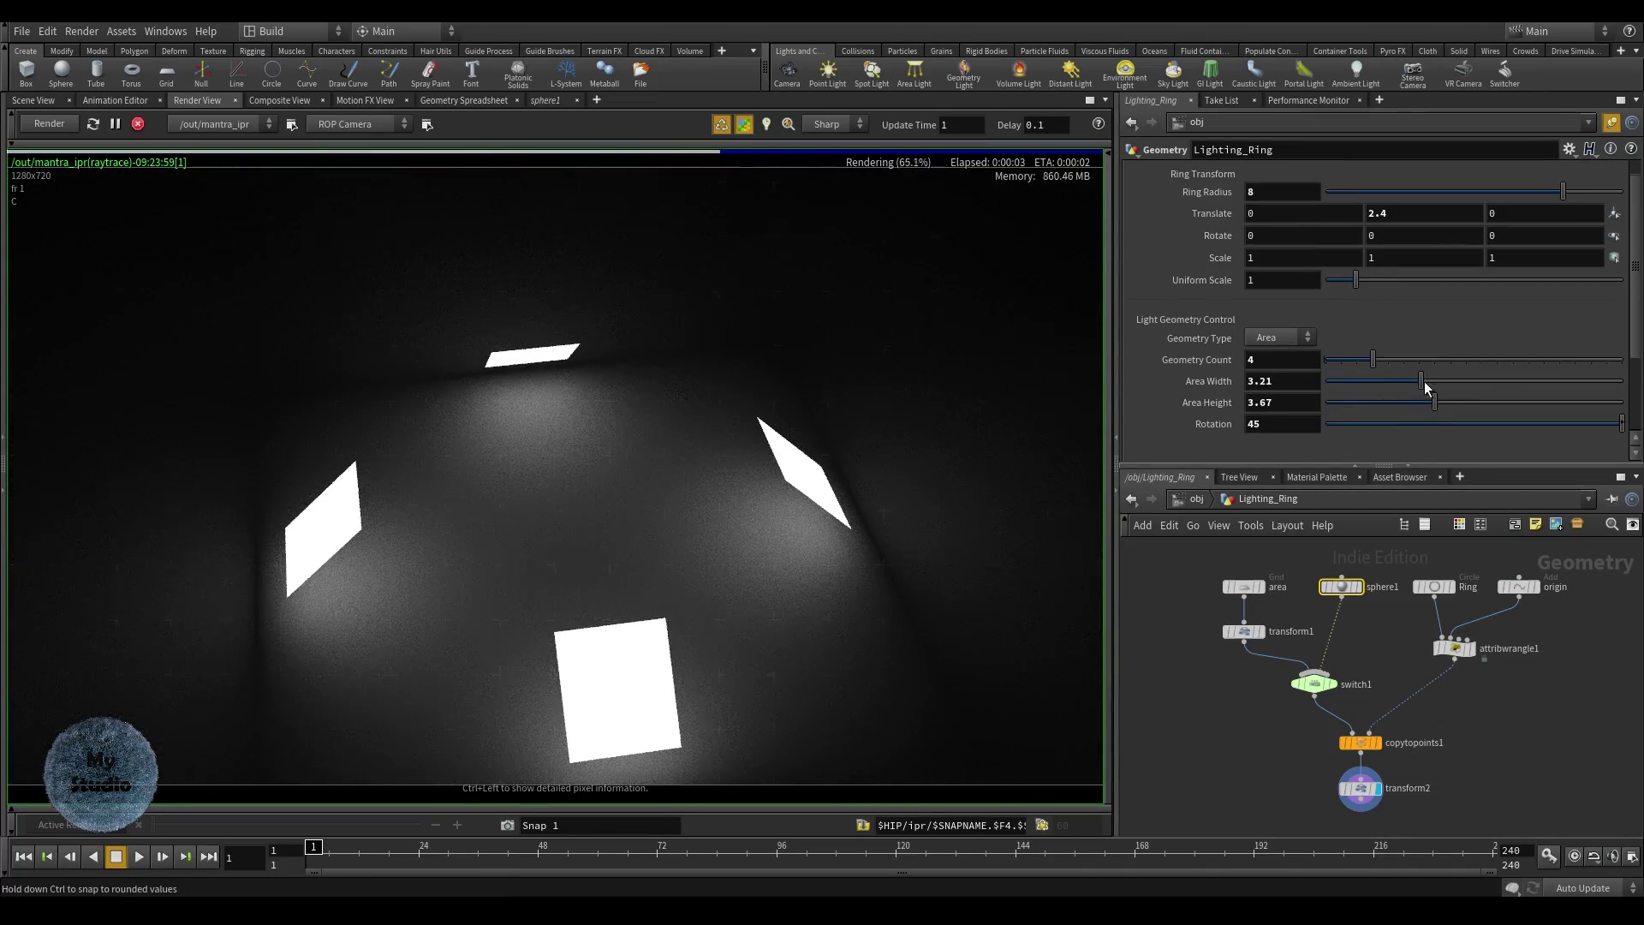
pyautogui.moveTo(1423, 382); pyautogui.dragTo(1621, 382)
pyautogui.moveTo(1270, 382); pyautogui.dragTo(1209, 380)
pyautogui.write('15')
pyautogui.press('Return')
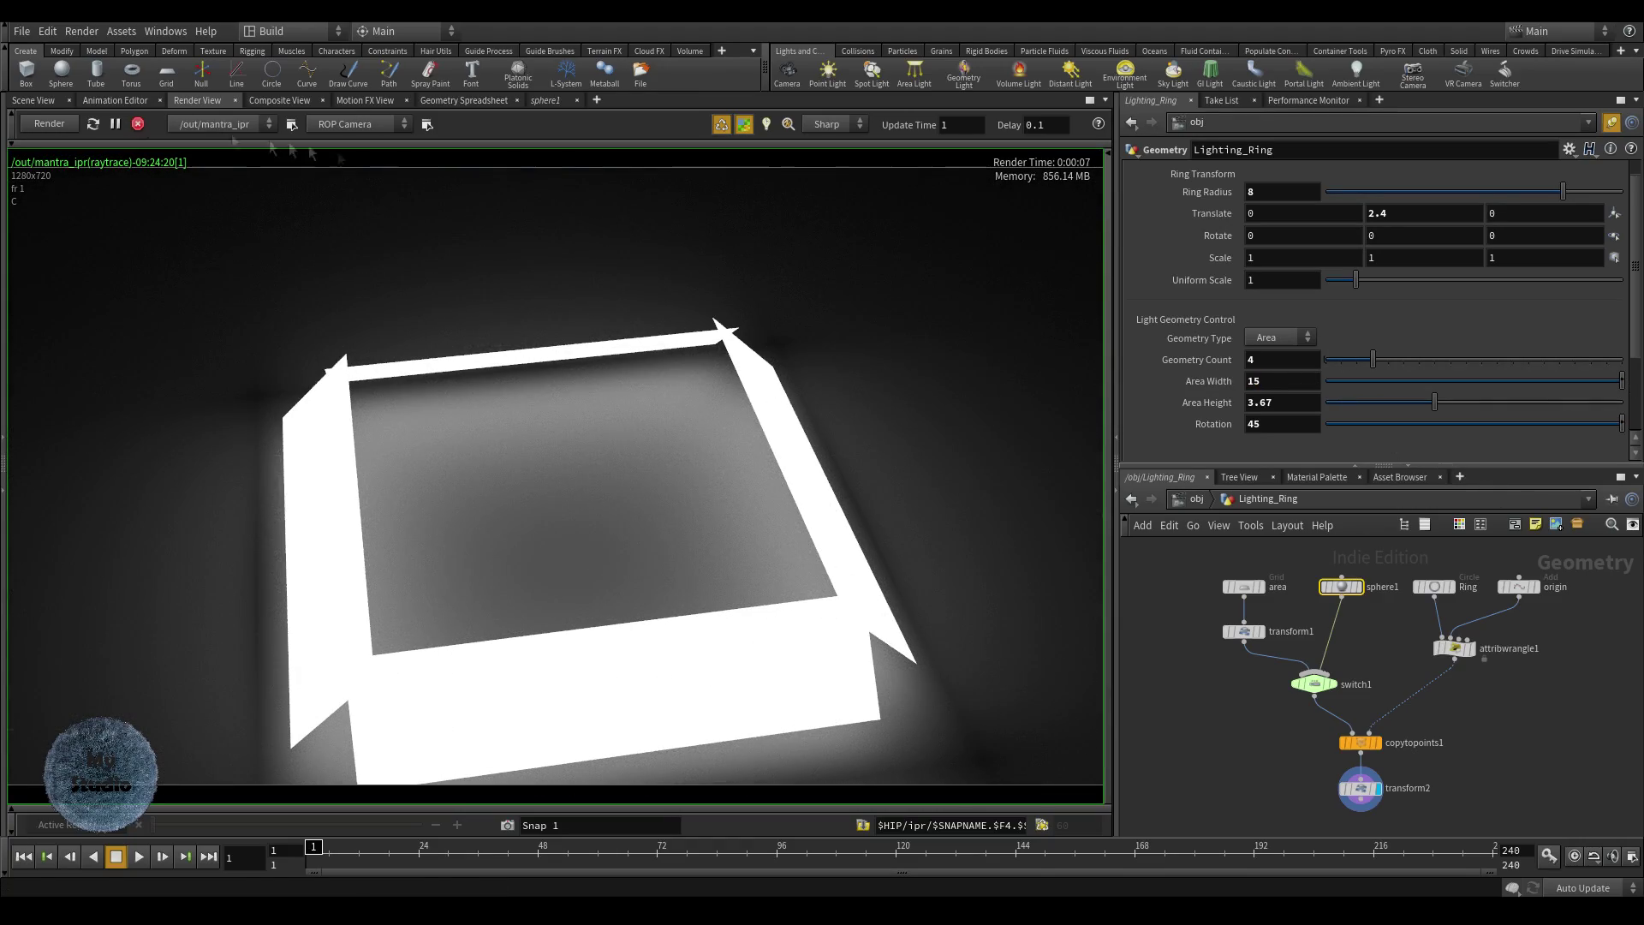
pyautogui.click(1356, 360)
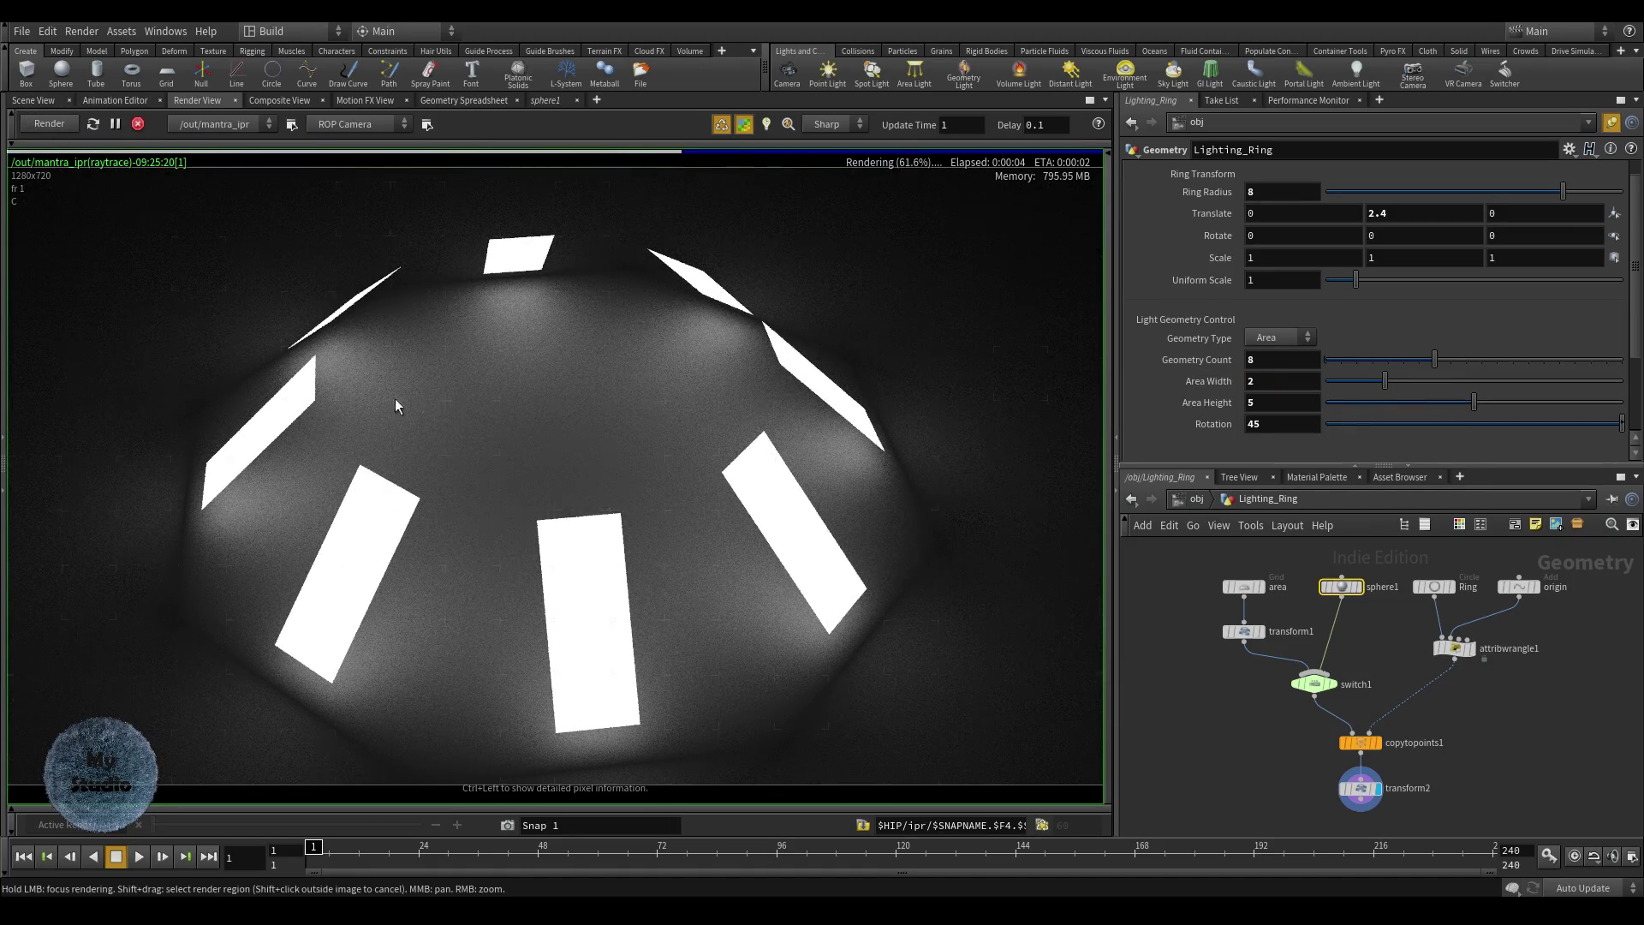
# - Set geolight1's colour to pale cyan with red lowered to 0.403
pyautogui.click(1196, 498)
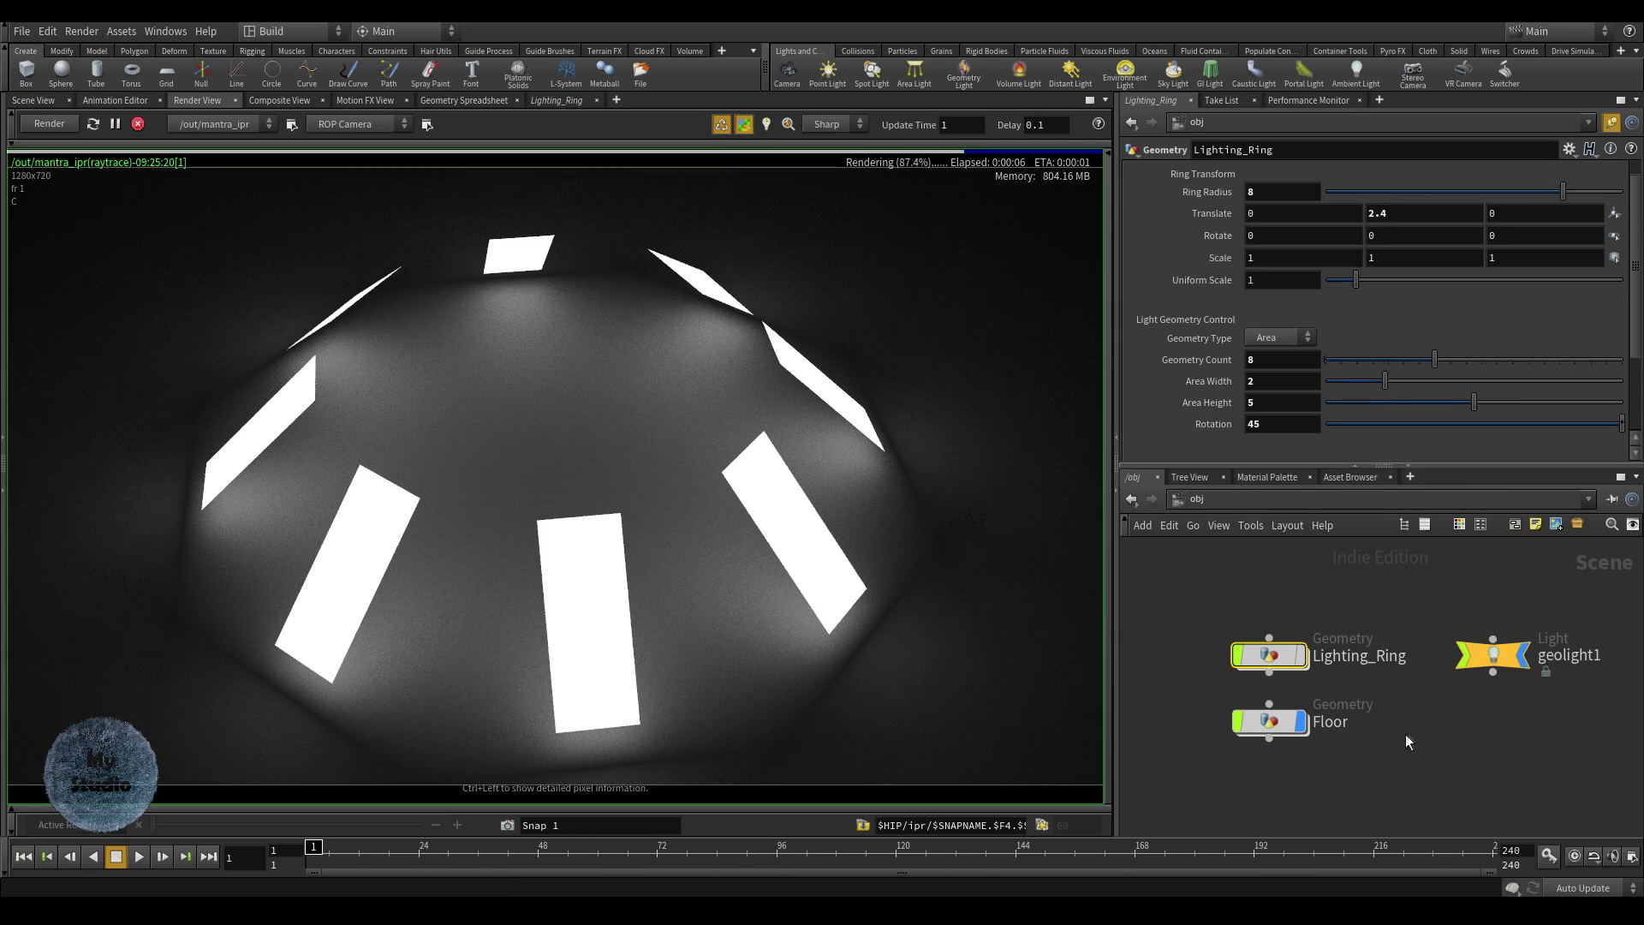
pyautogui.click(1498, 666)
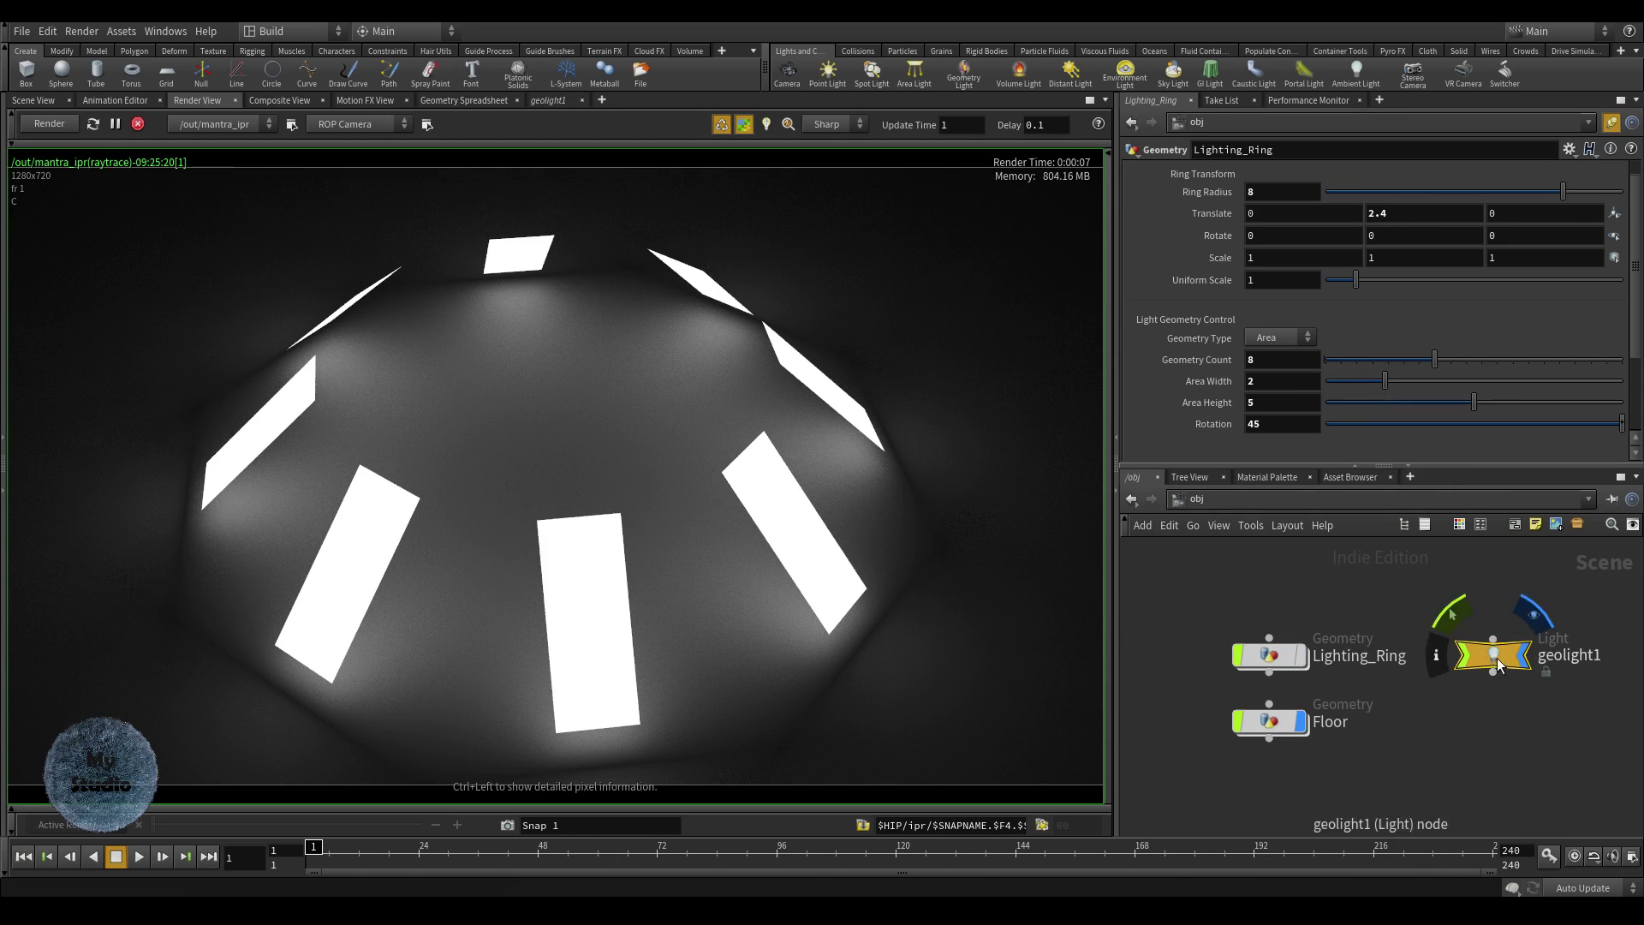
pyautogui.click(1257, 256)
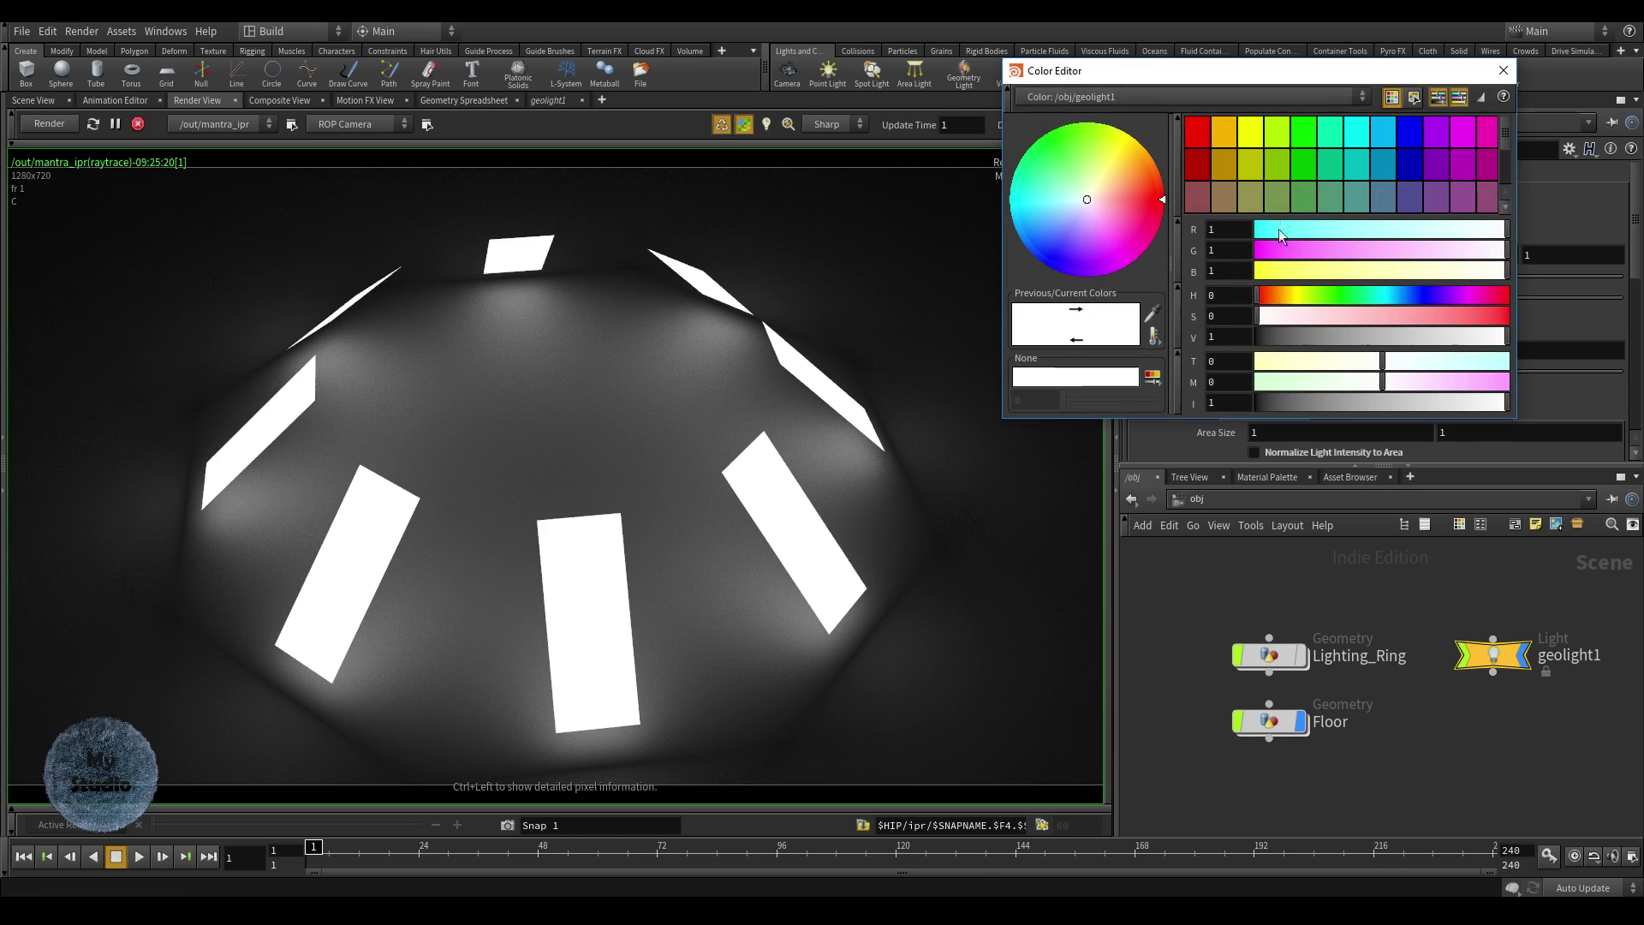
pyautogui.click(1357, 229)
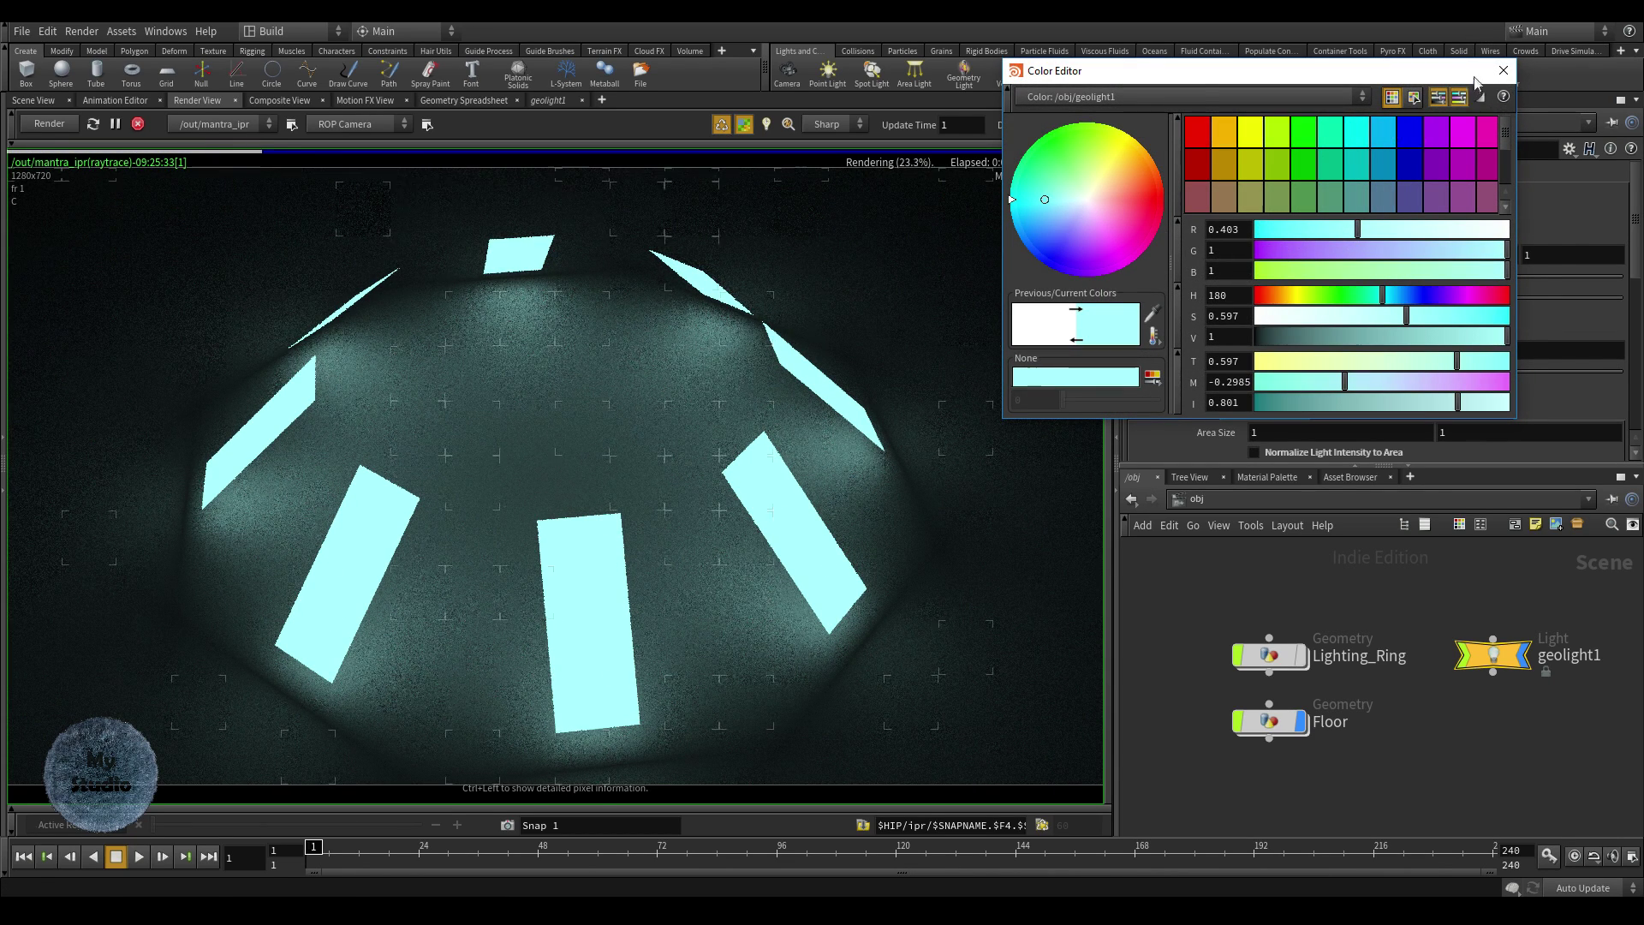
pyautogui.click(1504, 71)
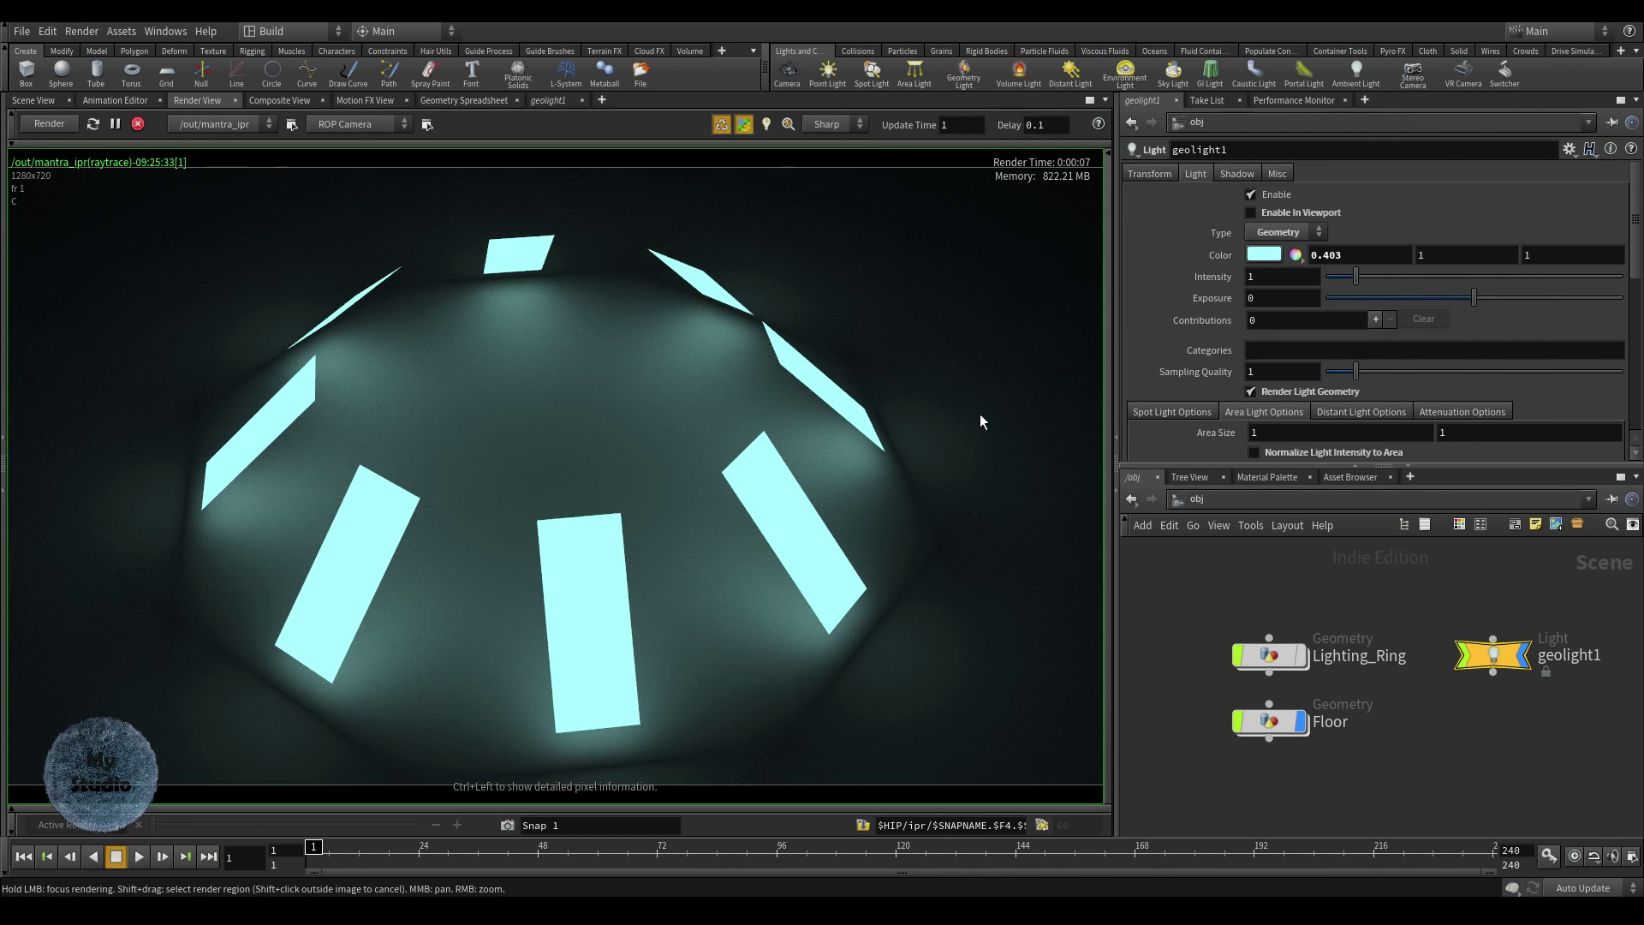